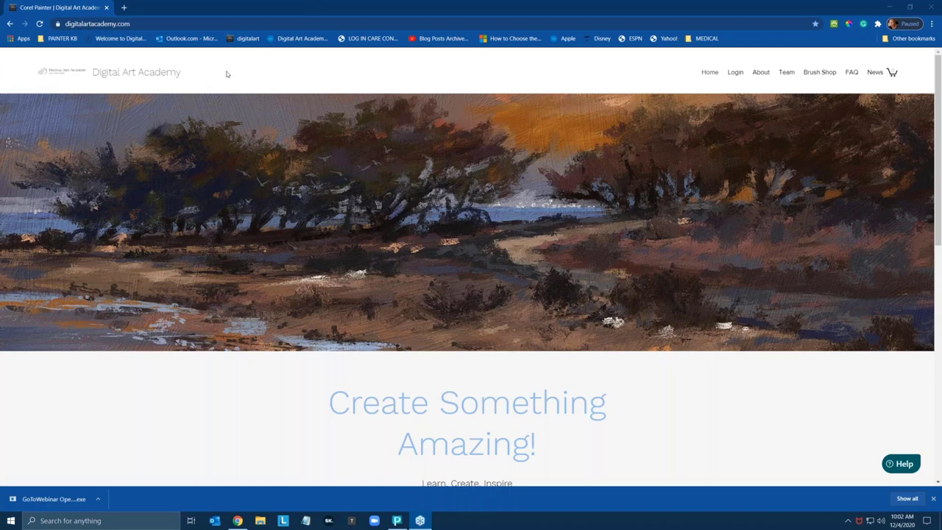
Step: View the Brush Shop page of the Digital Art Academy site and close the browser
click(819, 77)
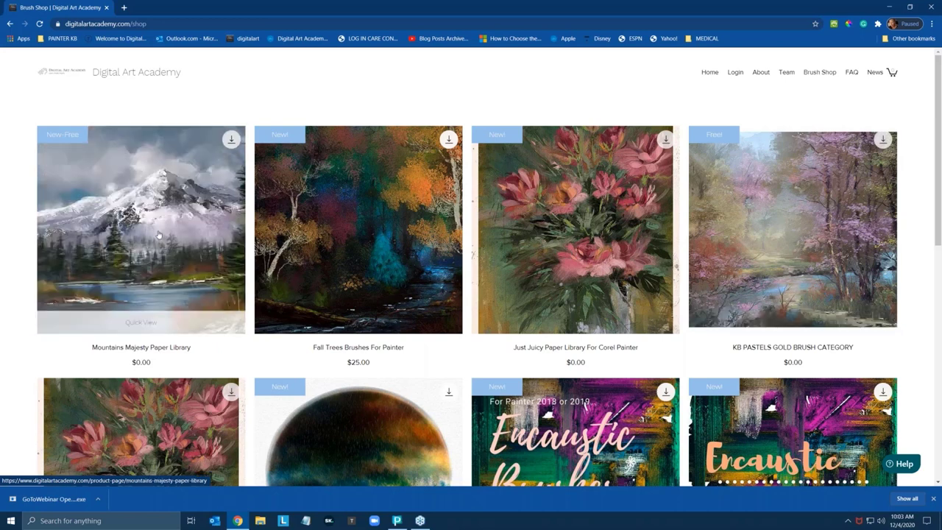
click(930, 7)
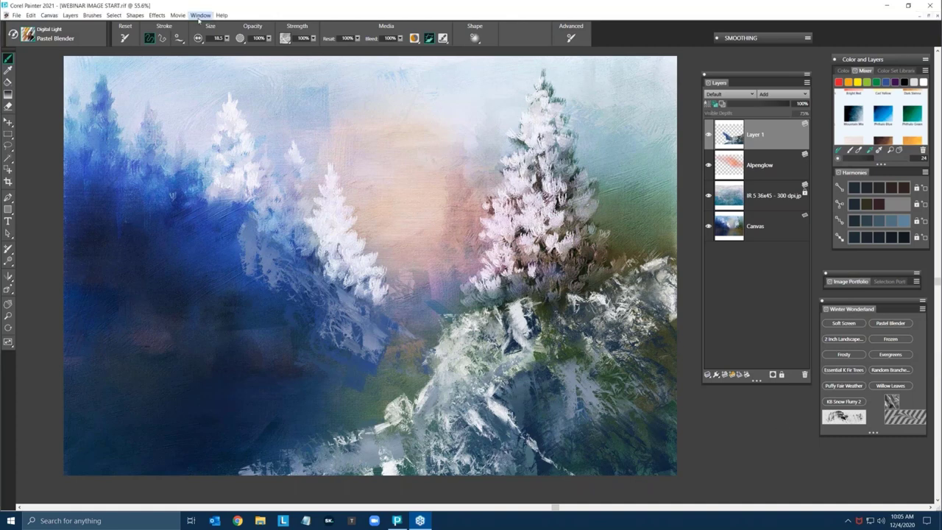
Step: Show the painting Winter cool.rif in Corel Painter and close it without saving changes
click(200, 16)
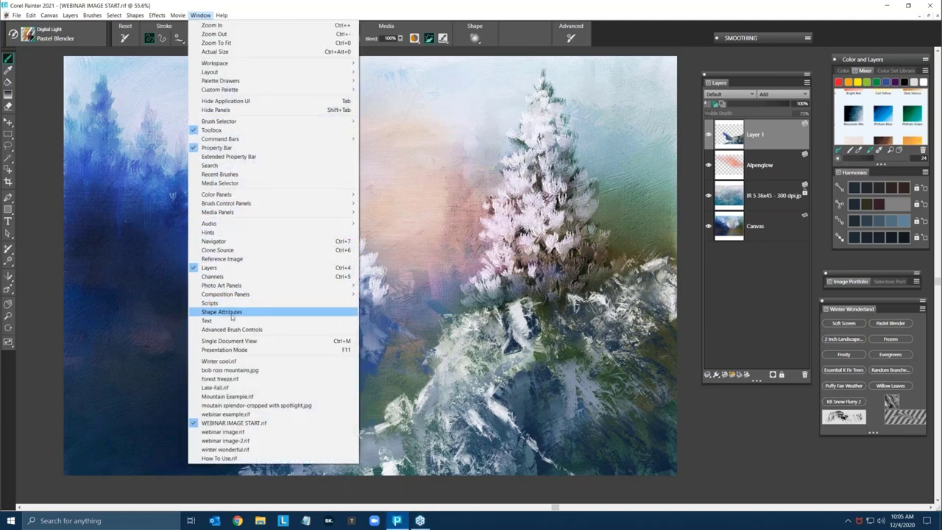
click(228, 362)
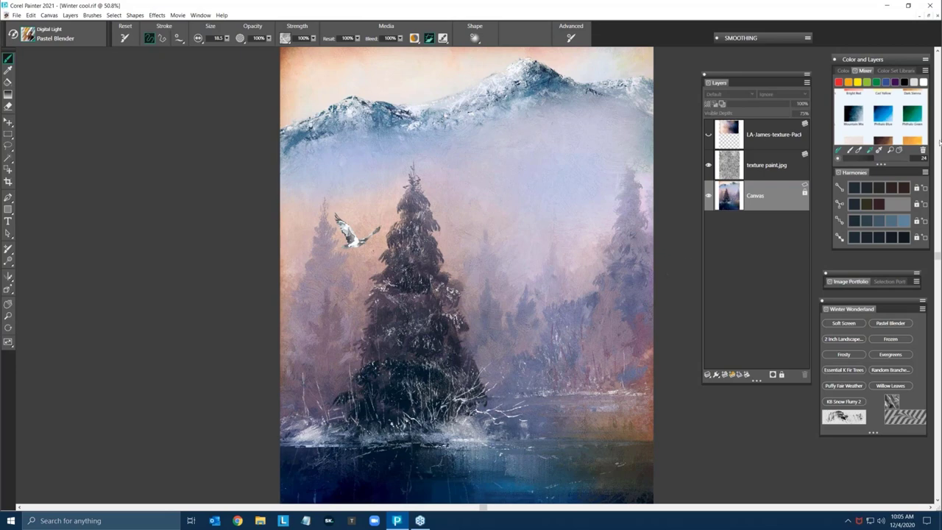
click(934, 16)
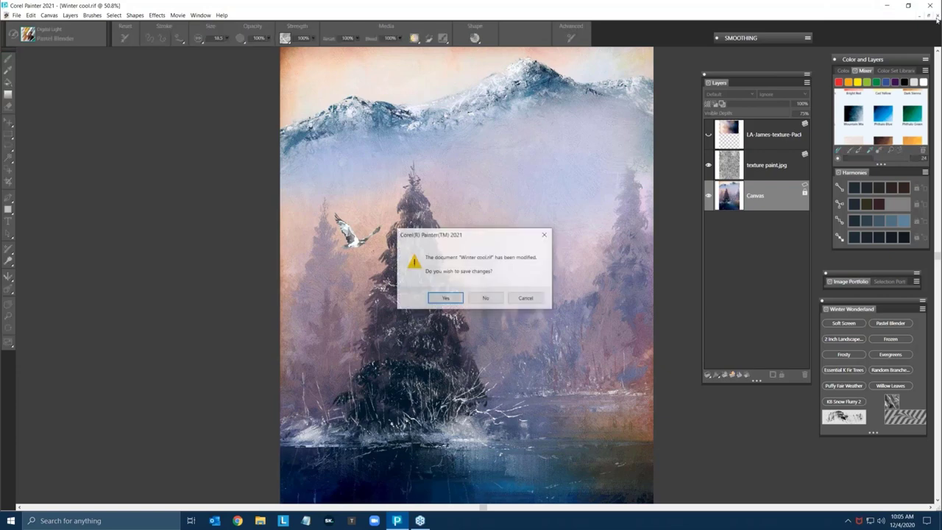
click(491, 295)
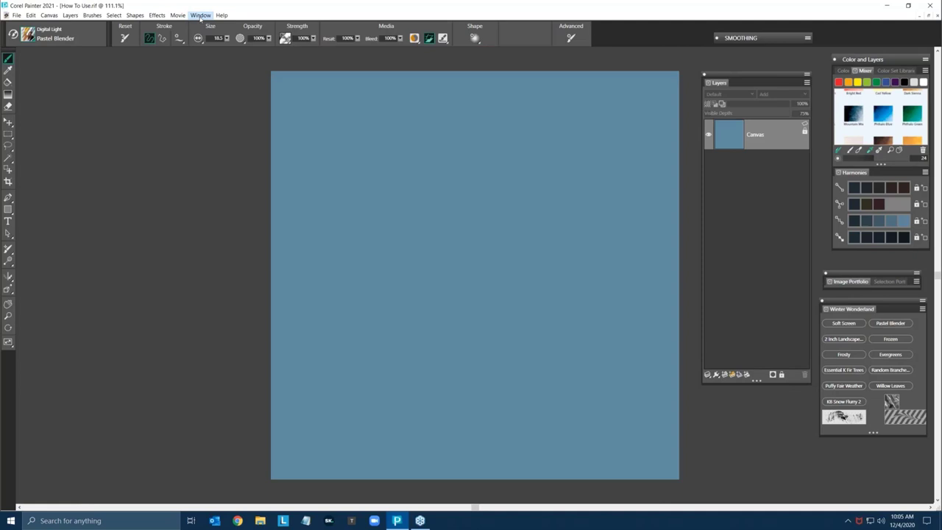
Step: Show the example painting bob ross mountains.jpg and close the document
click(200, 15)
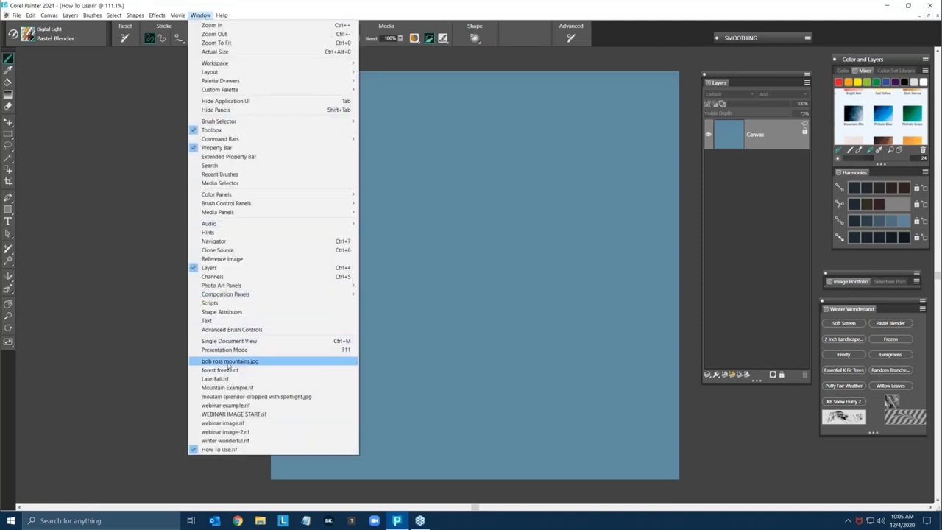
click(282, 360)
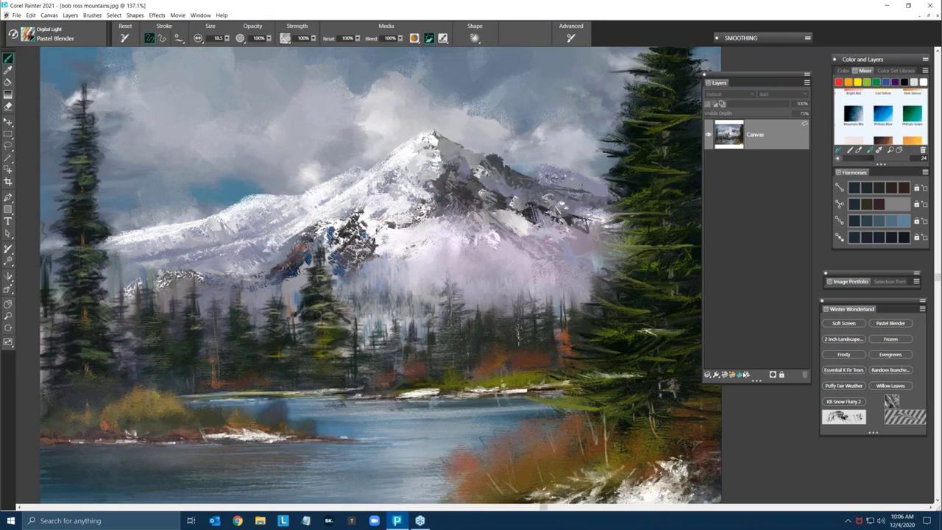
click(936, 16)
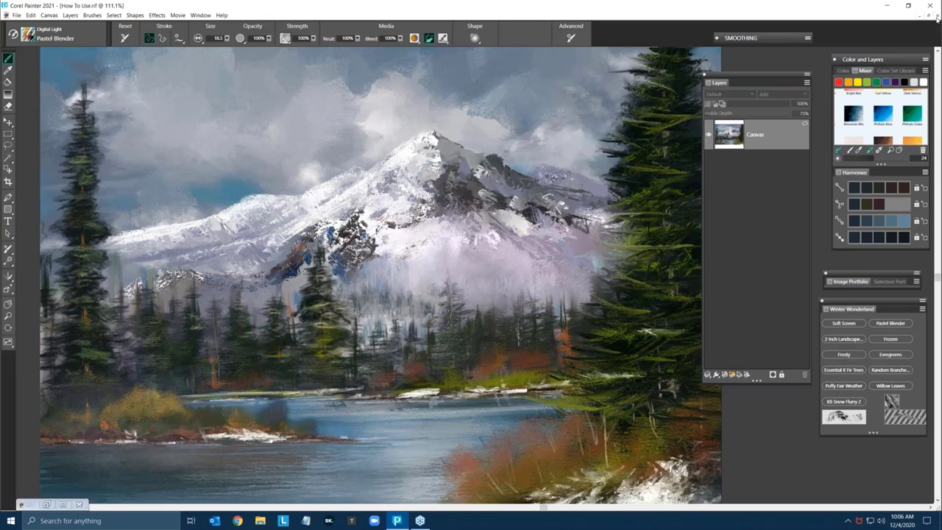
Step: Show the example painting forest freeze.rif at a larger size in the workspace
click(199, 15)
click(230, 362)
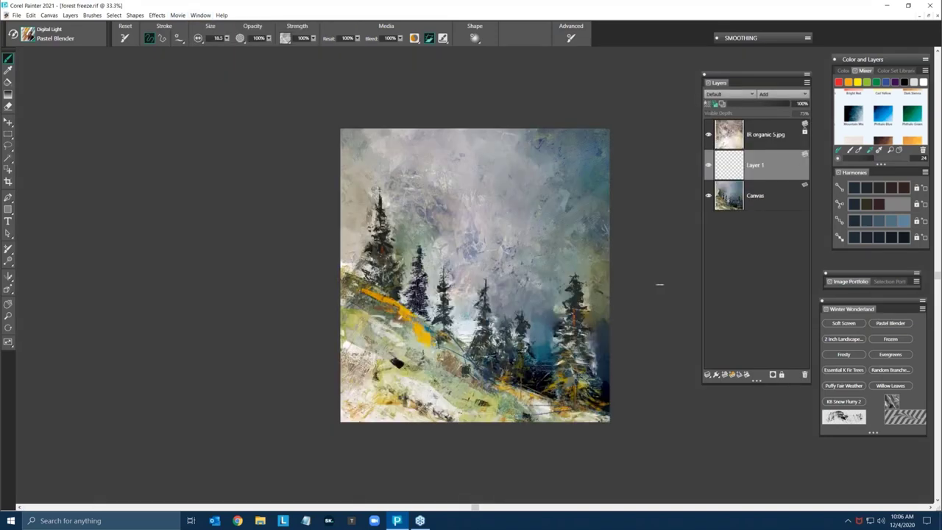
key(ctrl+0)
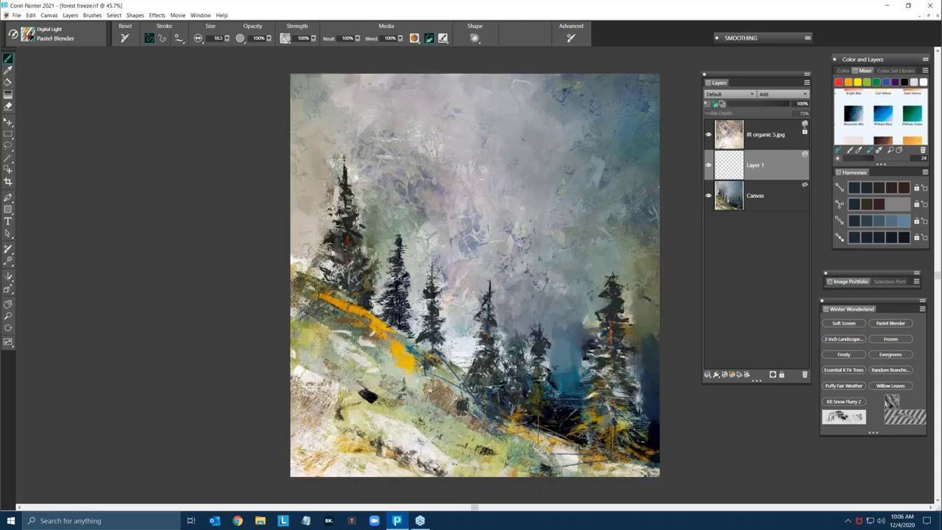
drag(509, 268, 443, 259)
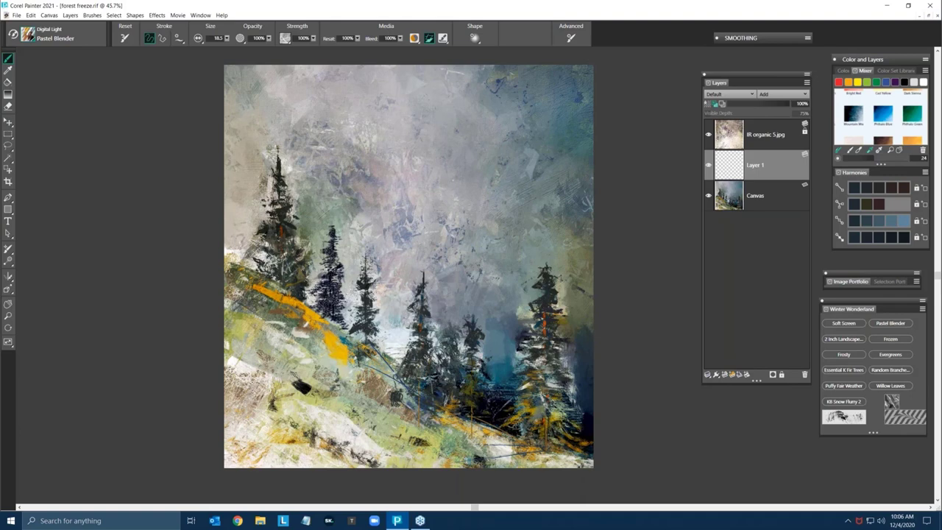
Step: Place the Papers and Grain palette beside the painting and close forest freeze.rif
drag(0, 26, 111, 81)
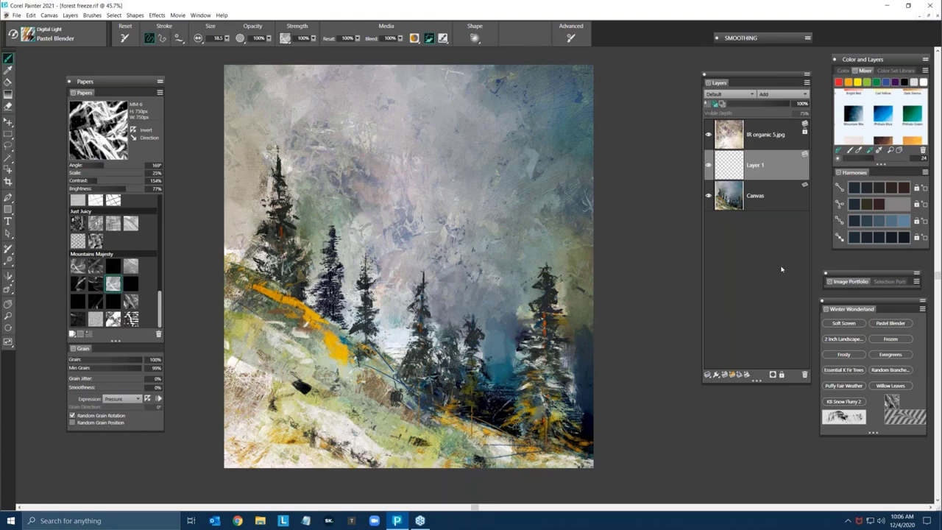
click(936, 20)
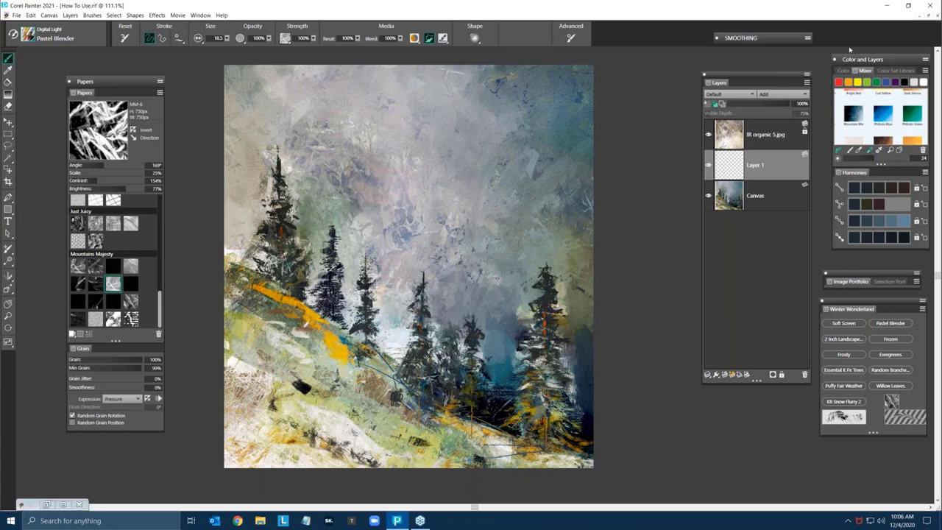
Step: Show the example painting Late-Fall.rif and close the document
click(201, 15)
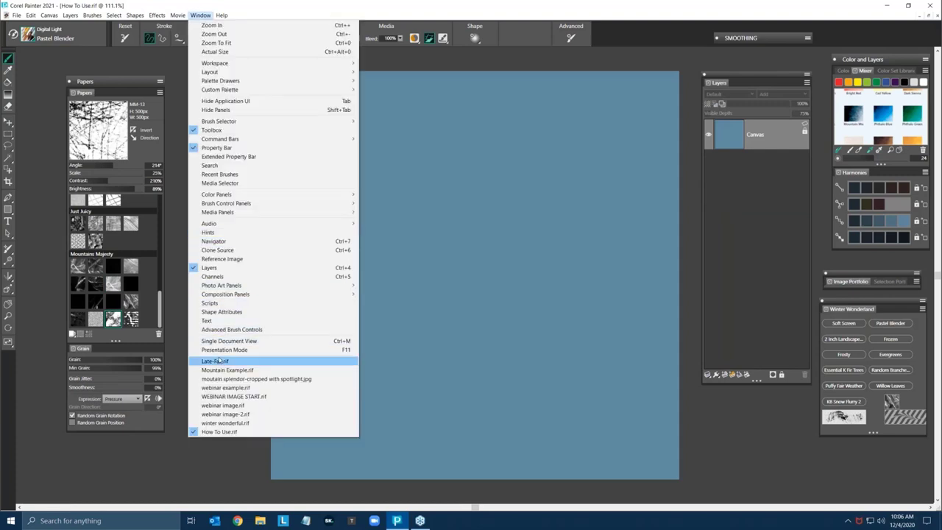
click(215, 361)
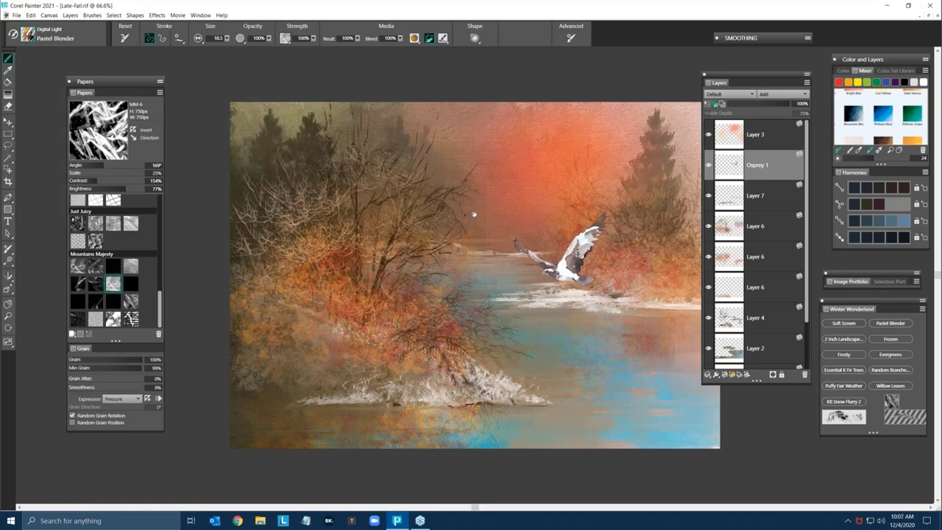
drag(470, 214, 442, 195)
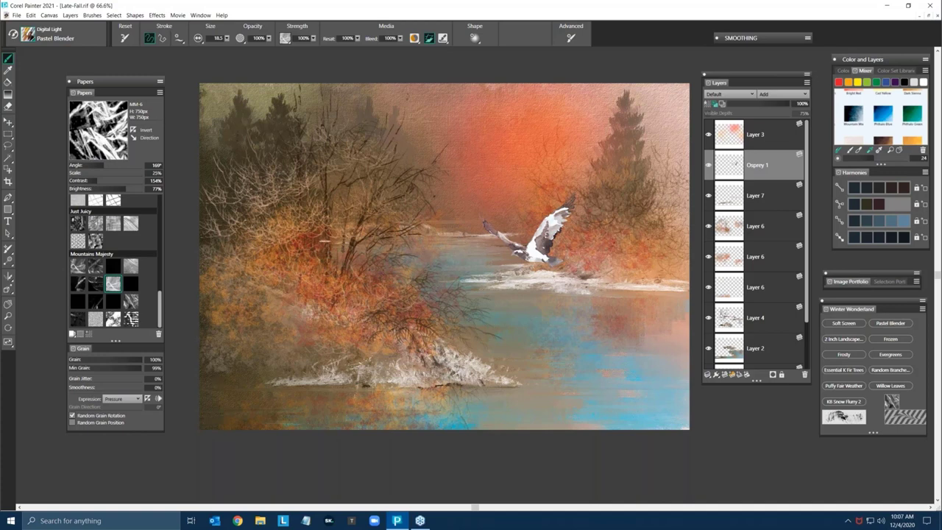
click(935, 20)
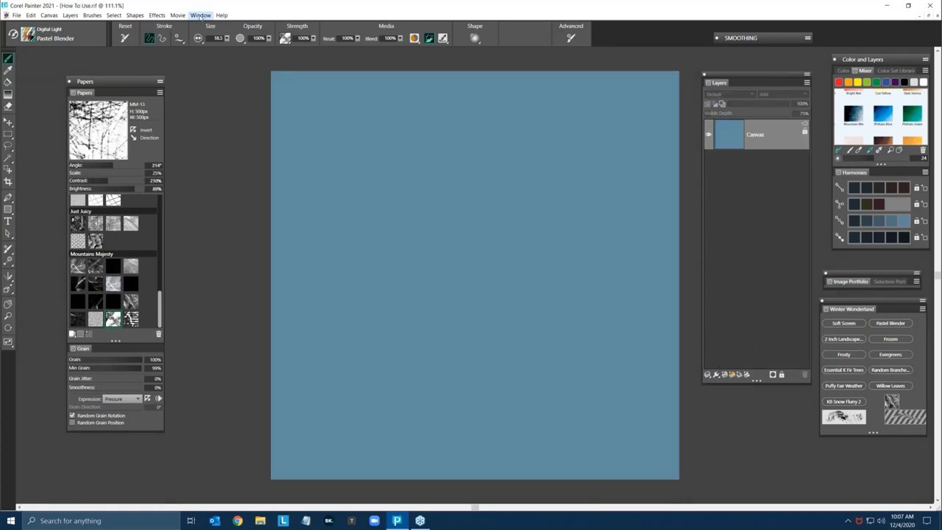
Step: Show the example image moutain splendor-cropped with spotlight.jpg and close the document
click(201, 16)
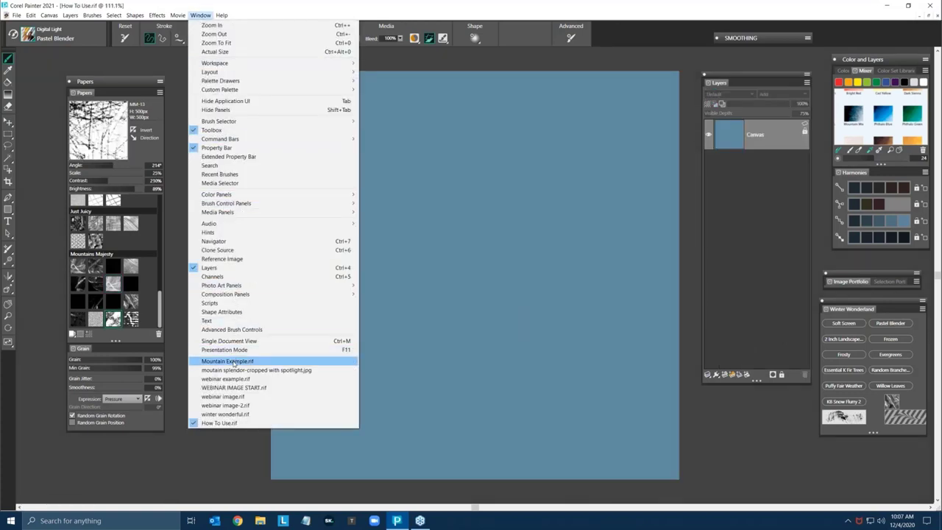
click(232, 372)
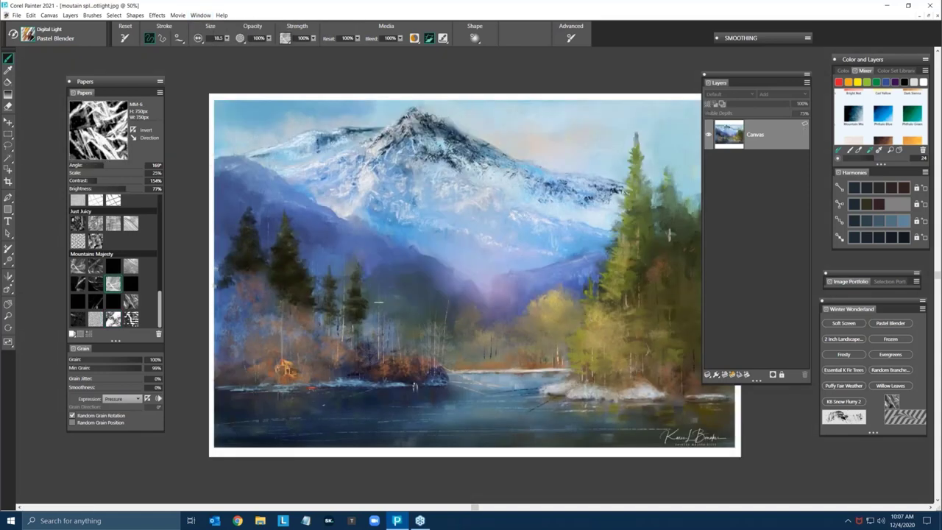
scroll(378, 302, up, 1)
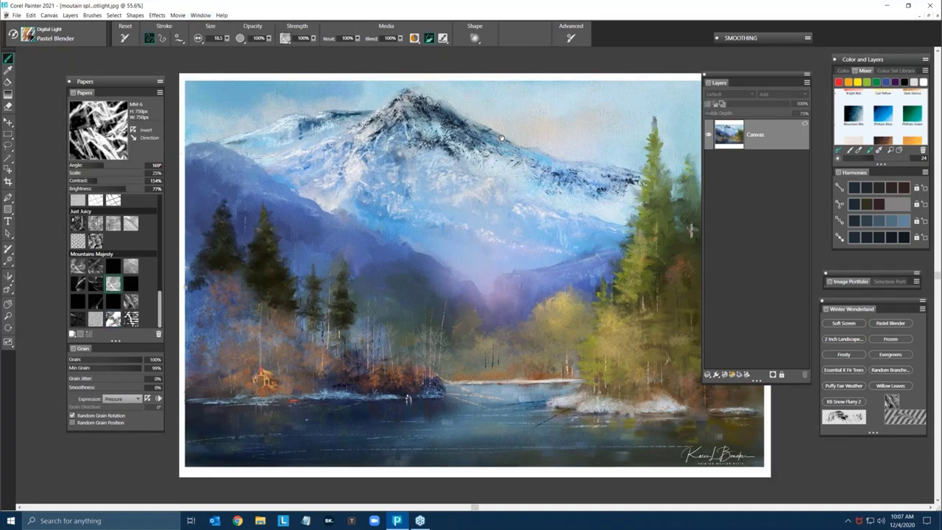
drag(500, 138, 465, 125)
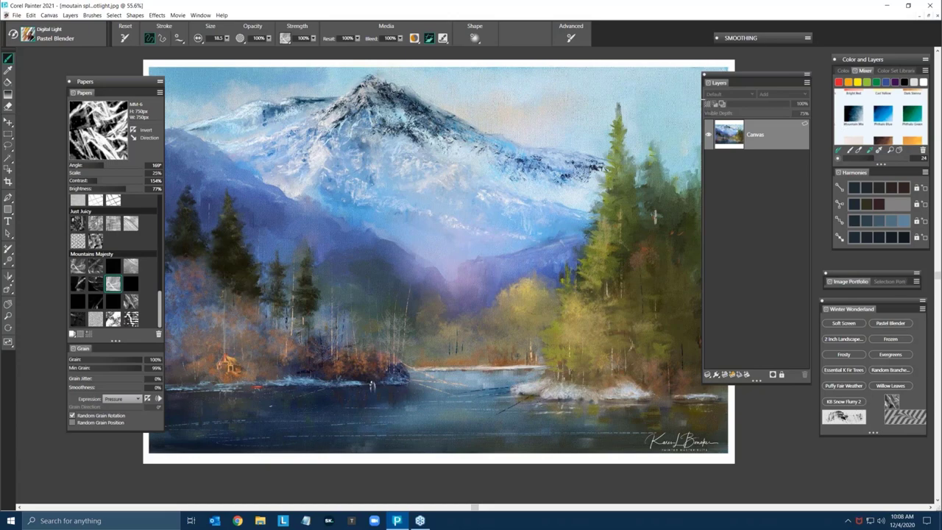
click(930, 16)
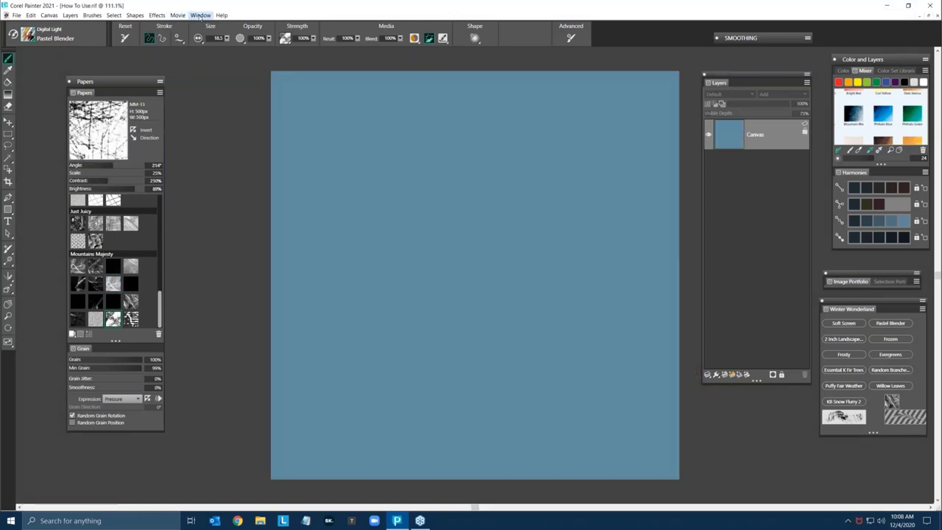
Step: Show the example painting winter wonderful.rif and close the document
click(200, 15)
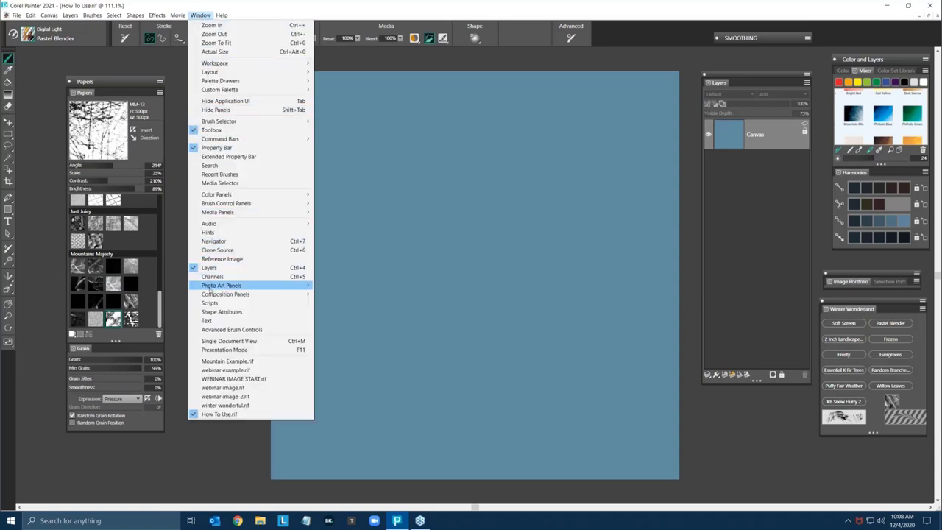
click(218, 405)
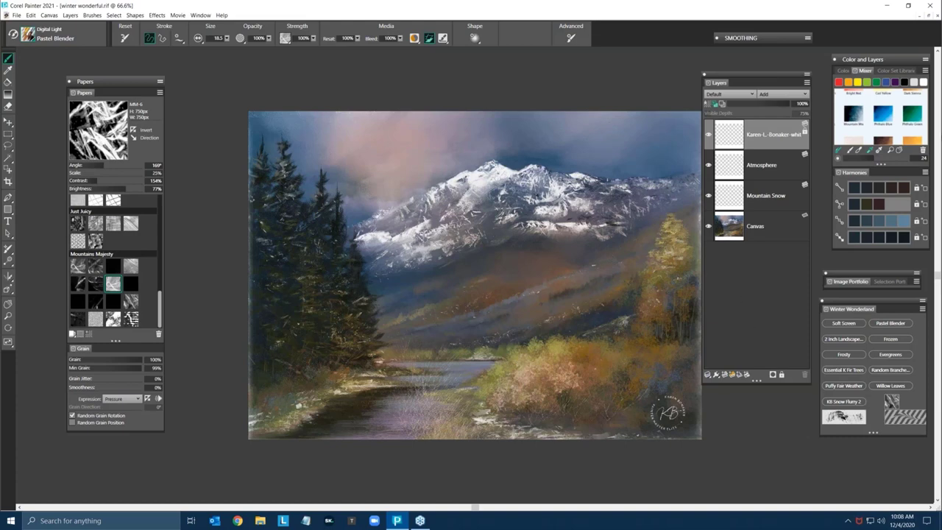
click(936, 16)
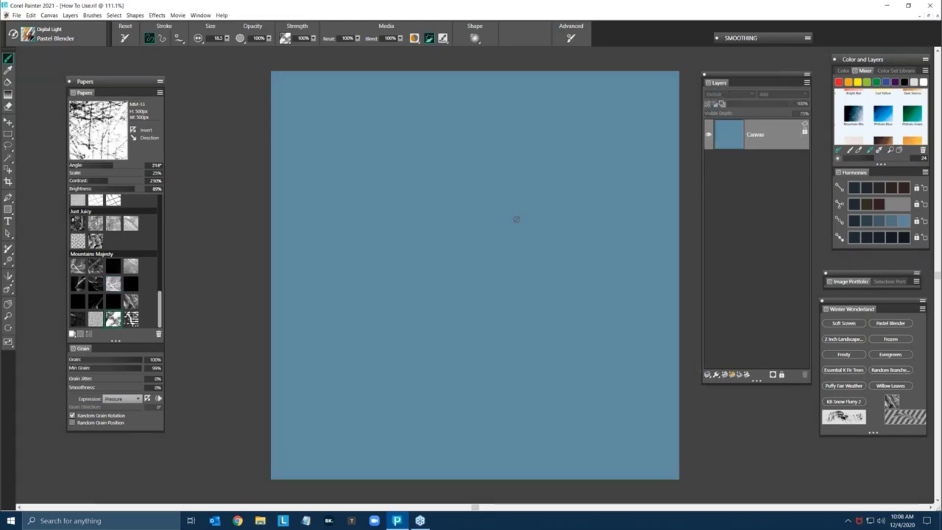
Step: Add a new layer above the canvas of How To Use.rif and move the Papers palette closer to the canvas
drag(507, 225, 493, 223)
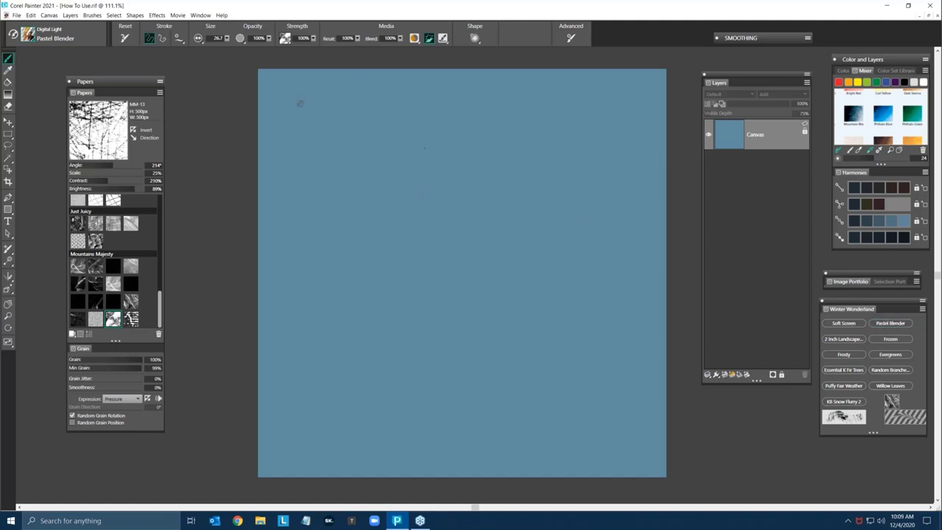
click(727, 374)
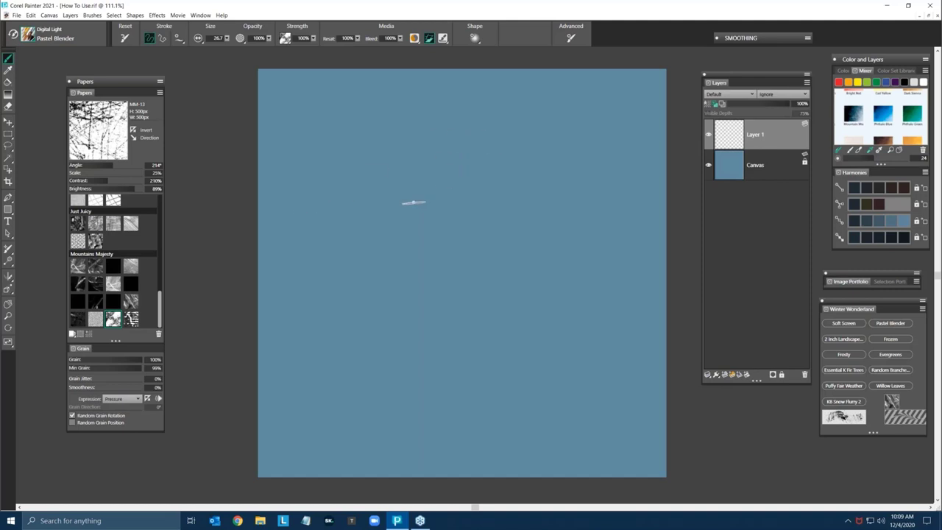
drag(129, 82, 172, 82)
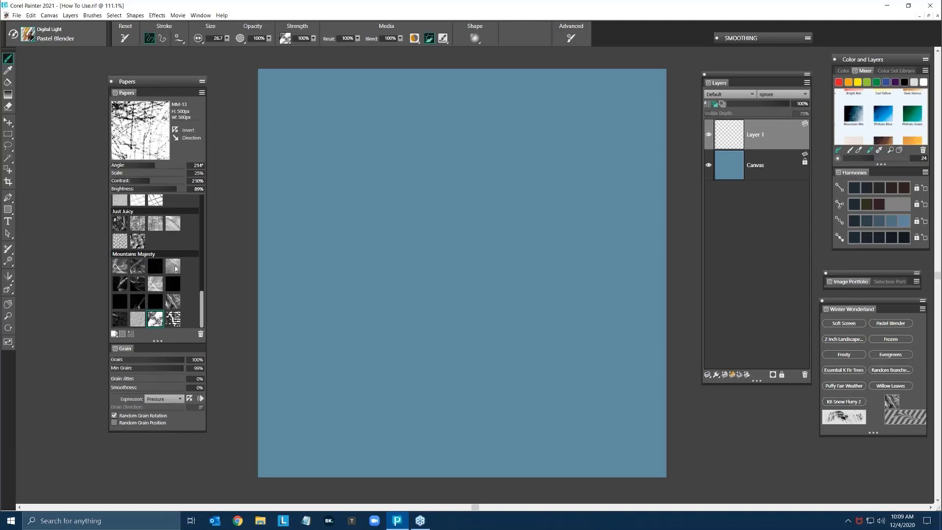
Step: Choose the Thick Paint paper from the Mountains Majesty library and set its scale to 25% and its angle to 201°
click(172, 266)
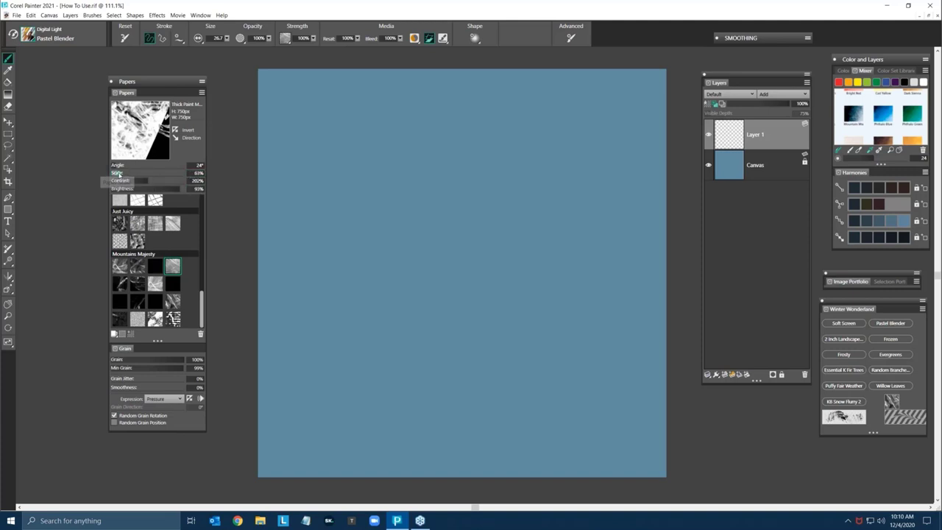
mouse_move(137, 175)
mouse_down()
mouse_move(160, 176)
mouse_move(106, 174)
mouse_up()
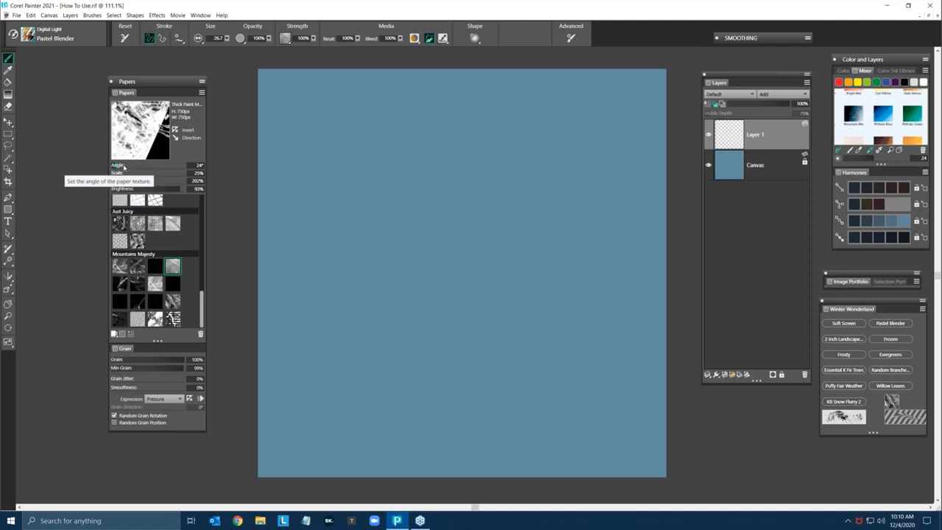
drag(116, 167, 152, 166)
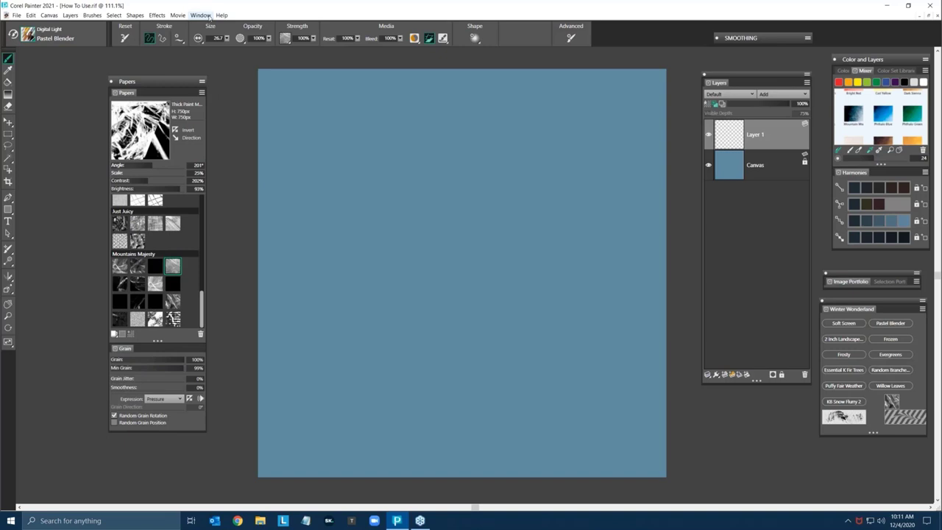
Step: Look up where the Grain panel is listed among the brush media control panels
click(203, 17)
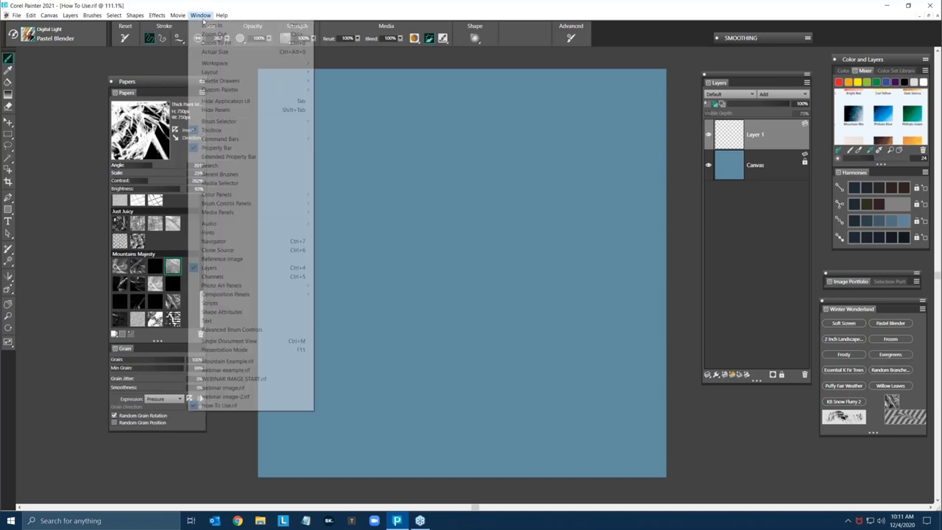
mouse_move(244, 204)
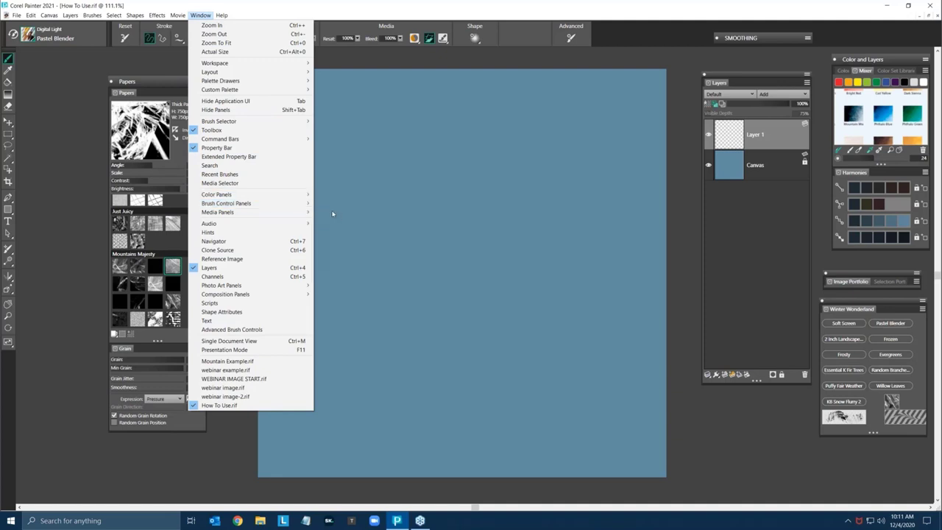
mouse_move(284, 208)
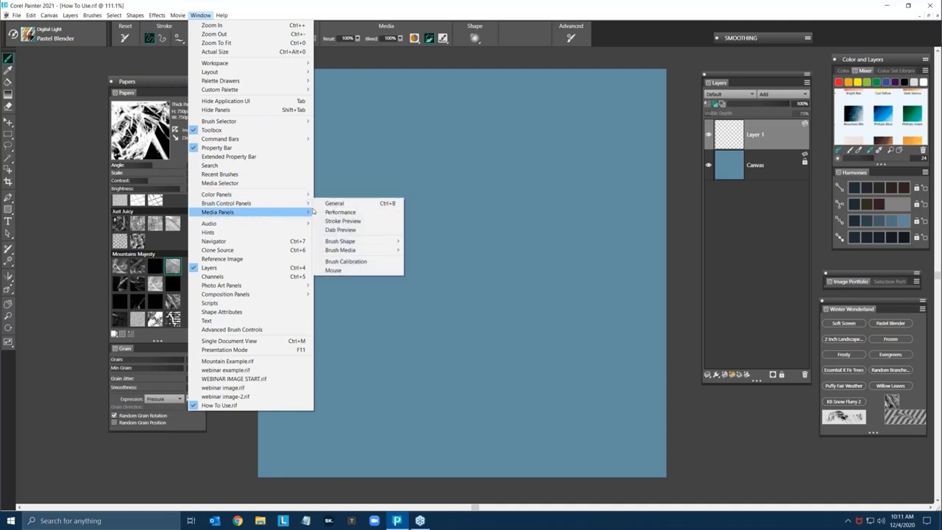
mouse_move(353, 250)
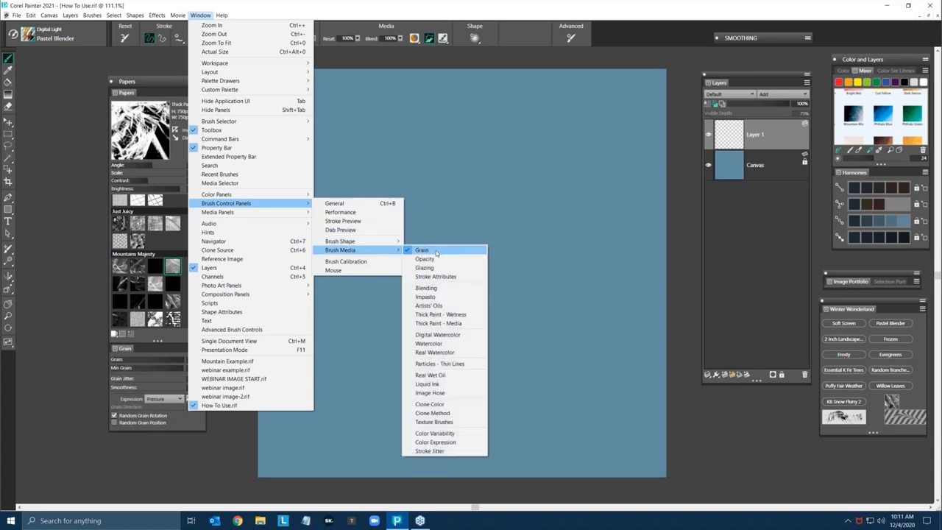
click(83, 396)
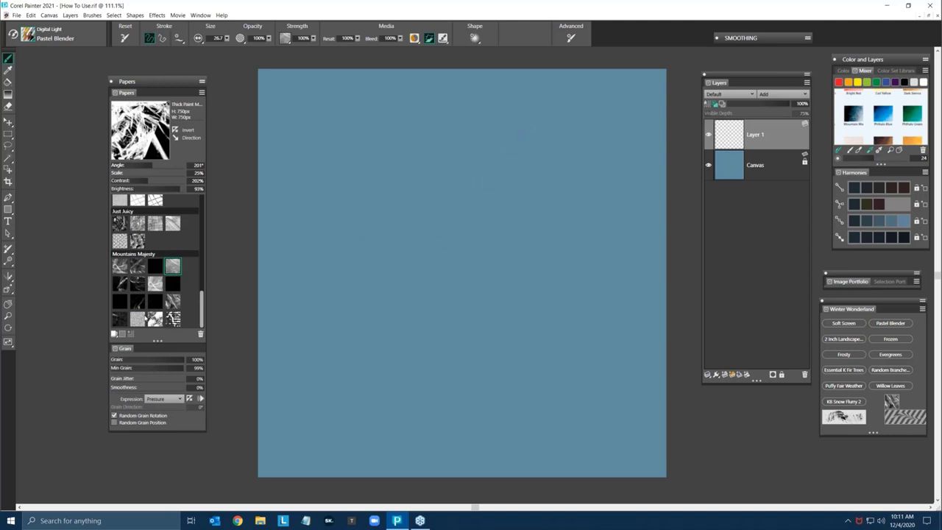
Step: Set up the Pastel Blender with the sandpaper paper from Mountains Majesty, a dark blue mixer colour and brush size 49.1
click(137, 322)
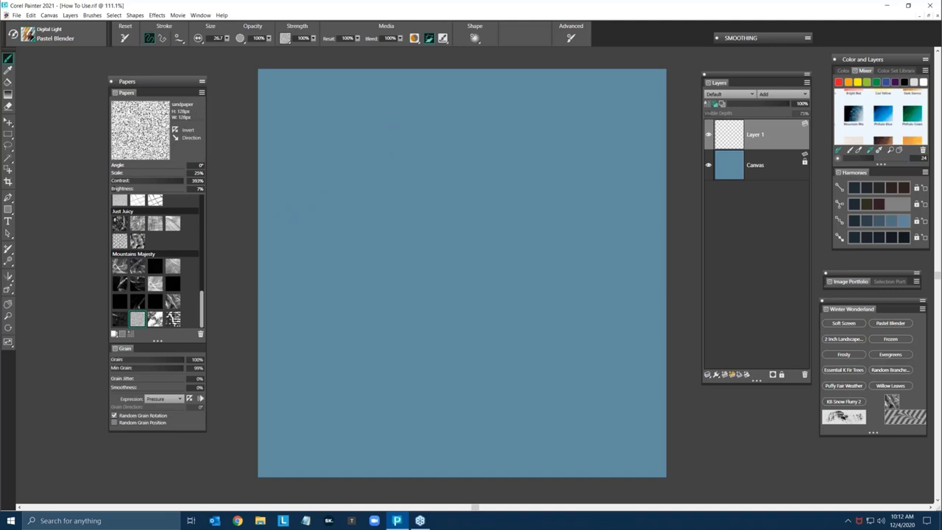
drag(853, 112, 851, 110)
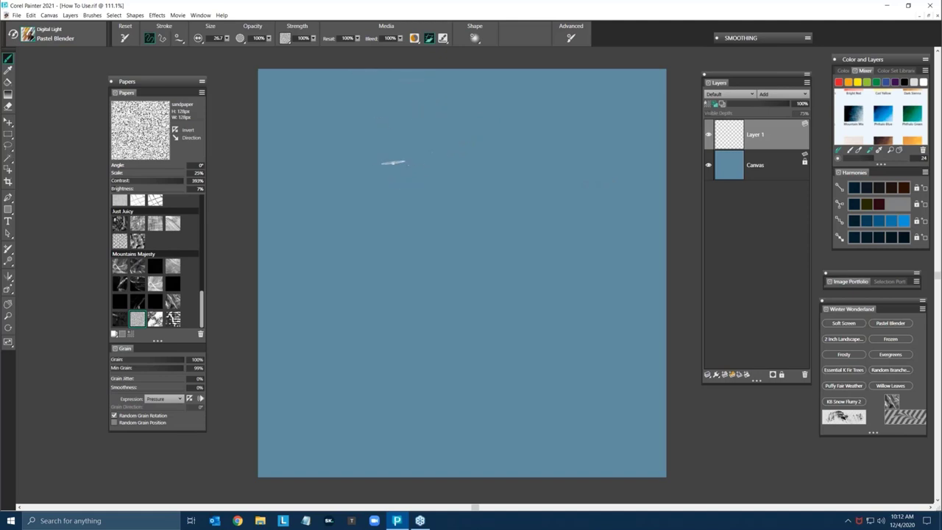
drag(394, 162, 390, 159)
click(357, 38)
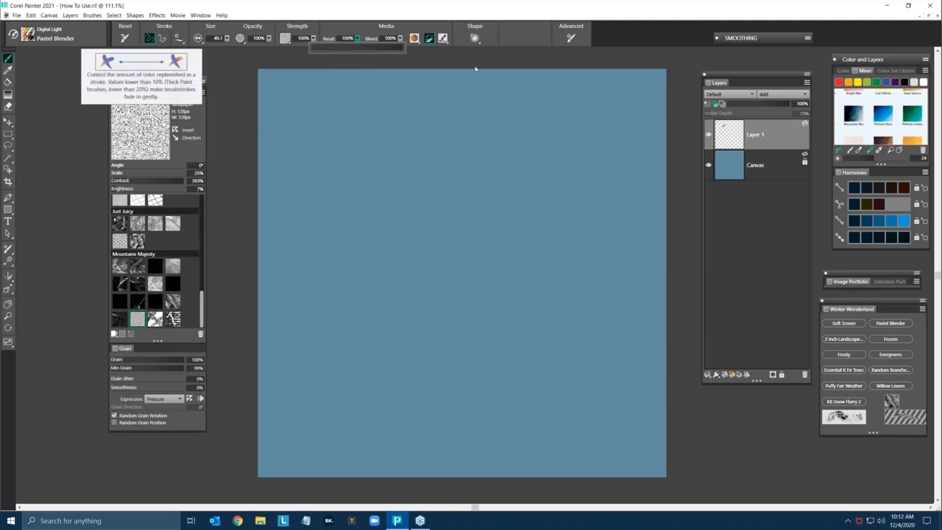
click(505, 57)
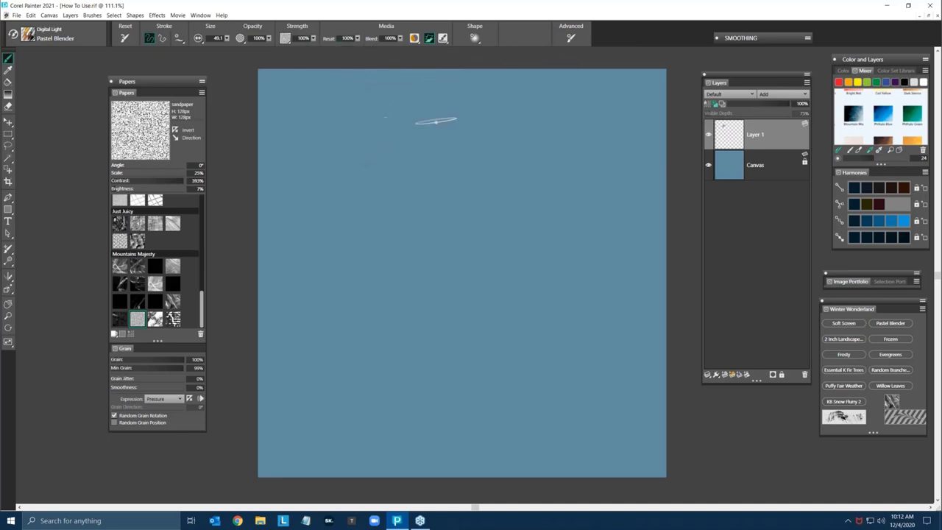
Step: Paint three dark blue mountain peaks across the upper part of Layer 1, with the largest peak on the left
mouse_move(399, 139)
mouse_down()
mouse_move(391, 152)
mouse_move(408, 130)
mouse_move(389, 150)
mouse_move(426, 150)
mouse_move(412, 169)
mouse_move(448, 212)
mouse_move(456, 199)
mouse_move(463, 210)
mouse_move(389, 178)
mouse_move(302, 213)
mouse_move(361, 162)
mouse_move(323, 195)
mouse_move(412, 136)
mouse_move(336, 169)
mouse_move(269, 219)
mouse_up()
mouse_move(340, 173)
mouse_down()
mouse_move(368, 151)
mouse_move(479, 227)
mouse_up()
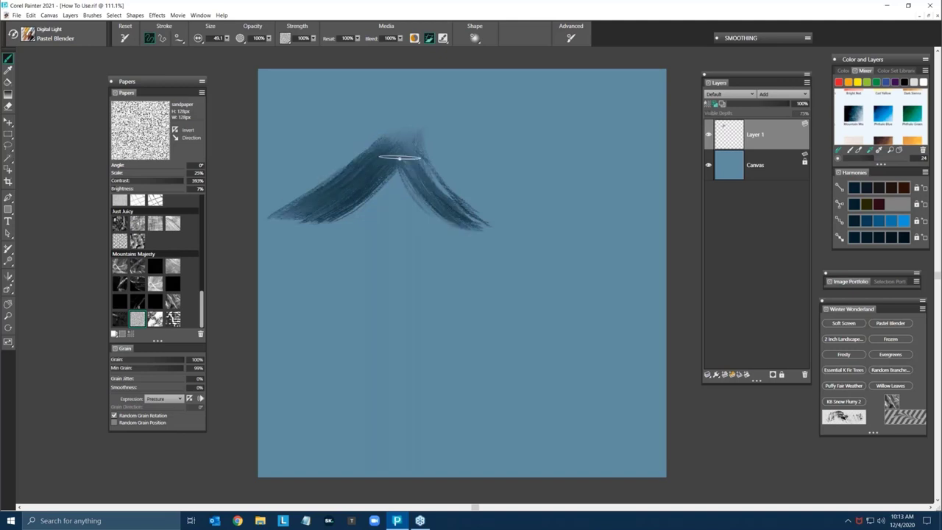
drag(399, 159, 434, 211)
drag(426, 139, 527, 229)
mouse_move(461, 179)
mouse_down()
mouse_move(512, 227)
mouse_move(421, 137)
mouse_move(494, 226)
mouse_move(406, 171)
mouse_up()
mouse_move(483, 159)
mouse_down()
mouse_move(551, 125)
mouse_move(534, 116)
mouse_move(570, 191)
mouse_move(606, 197)
mouse_move(542, 131)
mouse_move(635, 210)
mouse_move(650, 212)
mouse_move(518, 144)
mouse_move(484, 174)
mouse_move(444, 177)
mouse_move(424, 139)
mouse_move(472, 178)
mouse_move(413, 129)
mouse_up()
drag(333, 183, 287, 210)
mouse_move(342, 176)
mouse_down()
mouse_move(371, 153)
mouse_move(276, 202)
mouse_up()
mouse_move(547, 156)
mouse_down()
mouse_move(625, 154)
mouse_move(673, 175)
mouse_move(611, 147)
mouse_move(573, 168)
mouse_move(521, 126)
mouse_move(448, 184)
mouse_move(401, 127)
mouse_move(252, 227)
mouse_move(419, 169)
mouse_move(327, 214)
mouse_move(361, 185)
mouse_move(323, 218)
mouse_move(374, 179)
mouse_move(313, 214)
mouse_up()
drag(390, 192, 338, 213)
mouse_move(416, 181)
mouse_down()
mouse_move(364, 227)
mouse_move(530, 236)
mouse_up()
drag(530, 235, 416, 188)
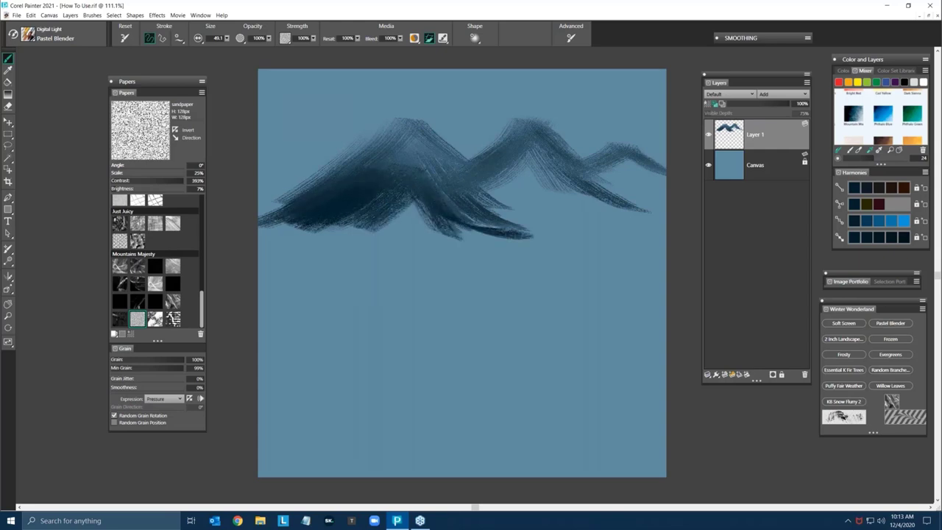
Step: Darken the slopes of all three mountains with downward strokes, carrying the outer slopes out to the canvas edges
drag(309, 184, 259, 221)
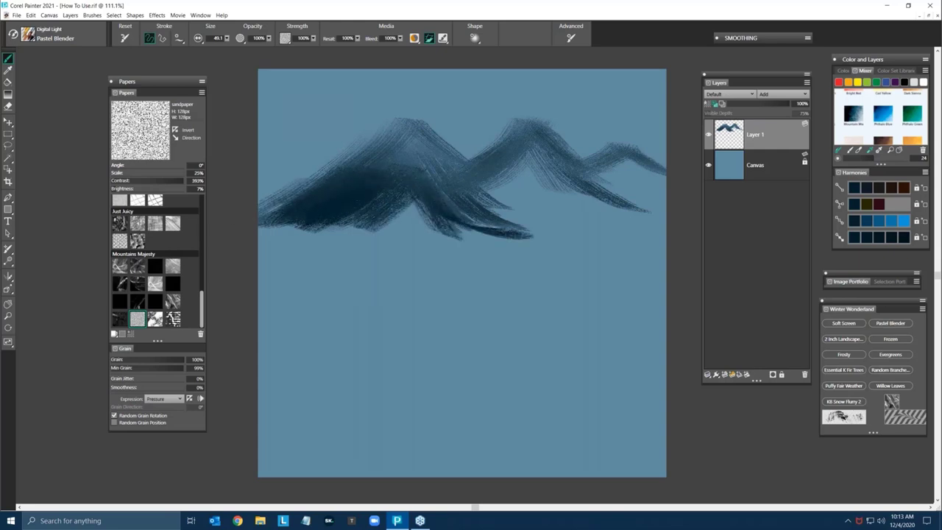
mouse_move(318, 180)
mouse_down()
mouse_move(261, 237)
mouse_move(284, 229)
mouse_up()
mouse_move(421, 138)
mouse_down()
mouse_move(497, 191)
mouse_move(479, 174)
mouse_move(581, 217)
mouse_move(512, 211)
mouse_up()
drag(471, 188, 551, 223)
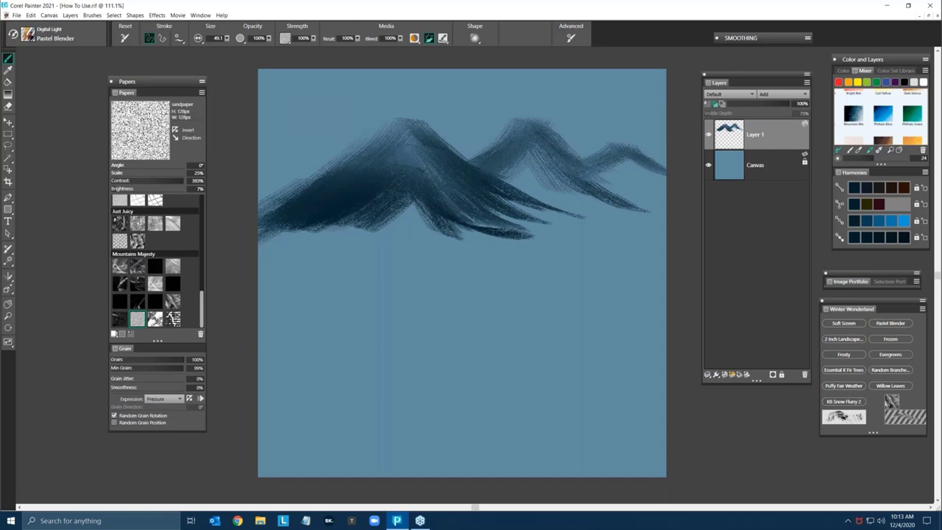
drag(537, 139, 644, 199)
drag(598, 179, 636, 193)
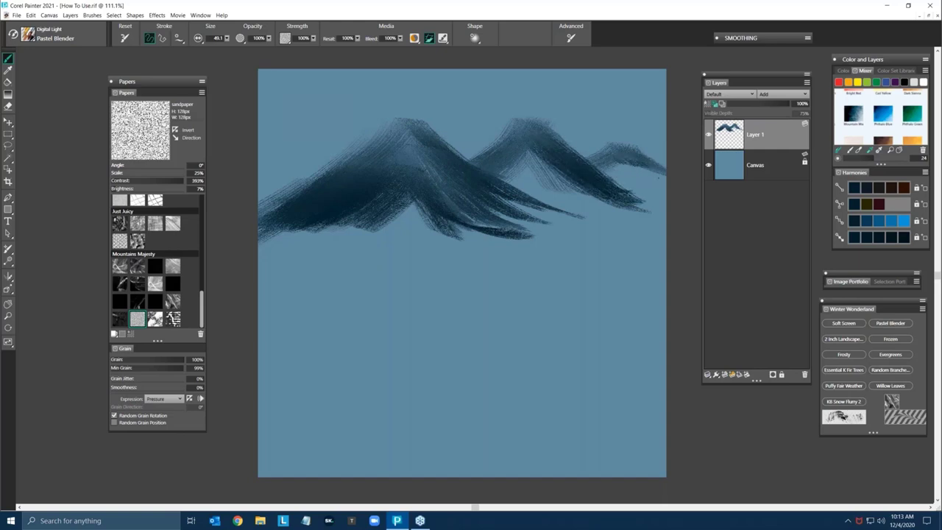
drag(624, 156, 665, 175)
mouse_move(611, 153)
mouse_down()
mouse_move(662, 174)
mouse_move(660, 181)
mouse_up()
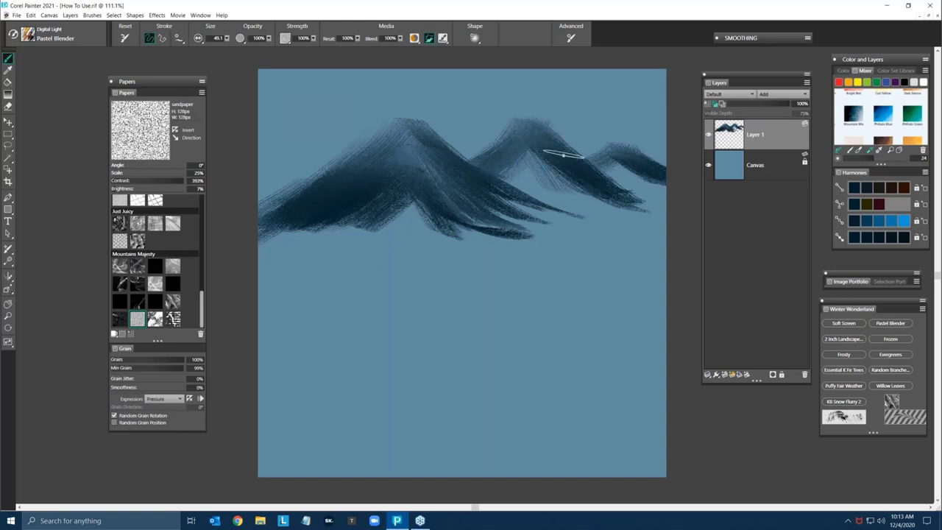
Step: Layer more long strokes down both flanks of the large mountain to widen its base and build up texture
drag(445, 152, 563, 229)
drag(421, 139, 515, 227)
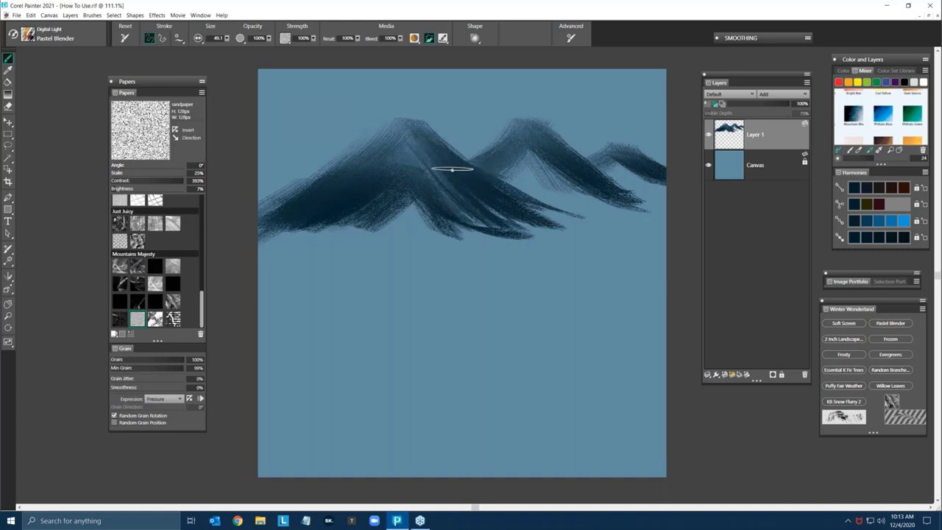
drag(452, 170, 585, 234)
mouse_move(407, 181)
mouse_down()
mouse_move(310, 236)
mouse_move(262, 247)
mouse_up()
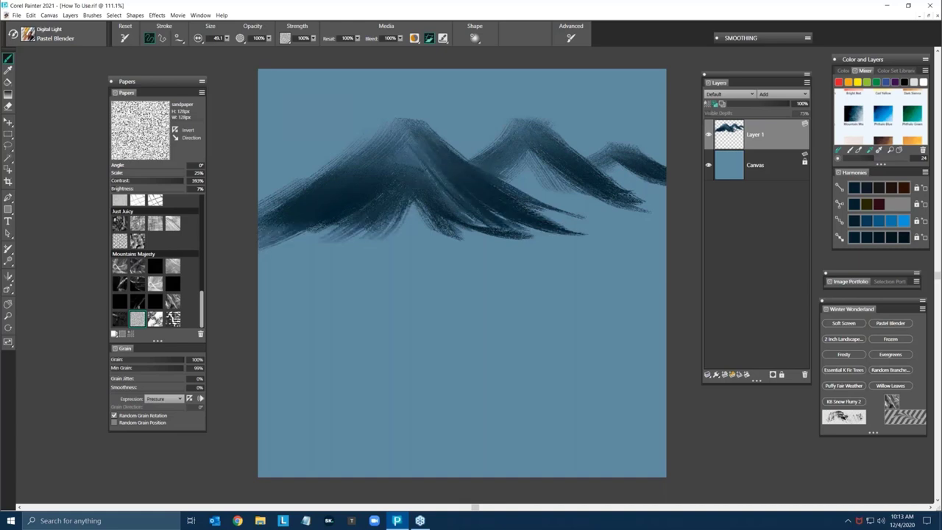
drag(352, 139, 288, 200)
drag(383, 140, 265, 205)
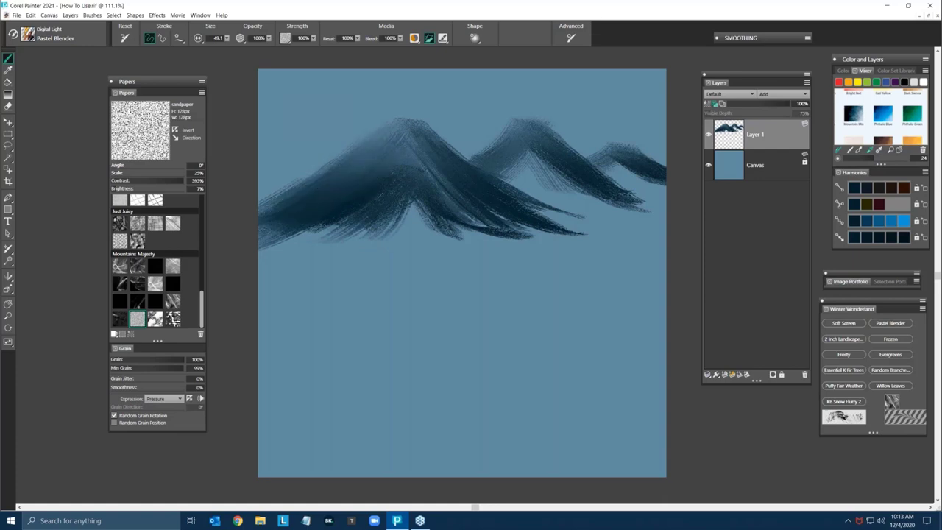
Step: Paint a faint distant peak behind the large mountain at the left canvas edge, reducing the brush size to 29.8
drag(537, 136, 587, 150)
mouse_move(280, 147)
mouse_down()
mouse_move(304, 137)
mouse_move(259, 156)
mouse_up()
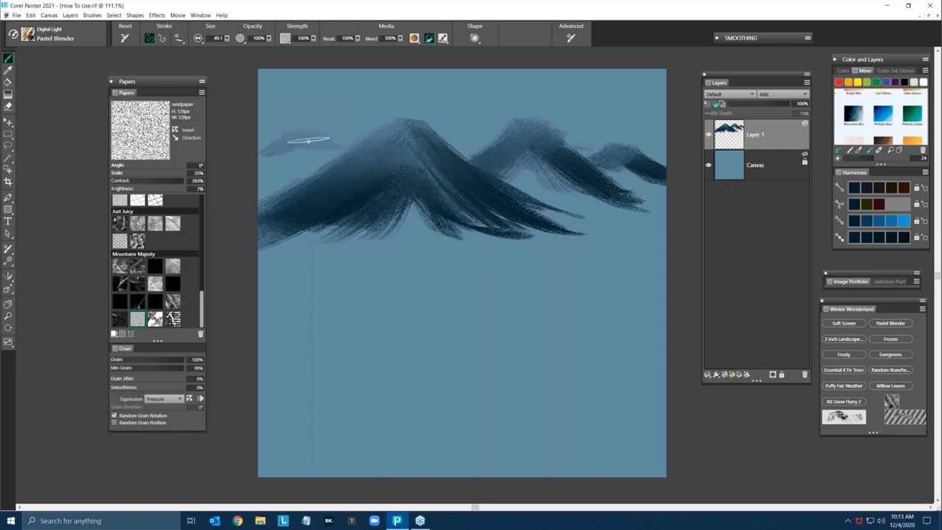
key(bracketleft)
key(bracketleft)
key(bracketleft)
key(bracketleft)
drag(299, 142, 262, 153)
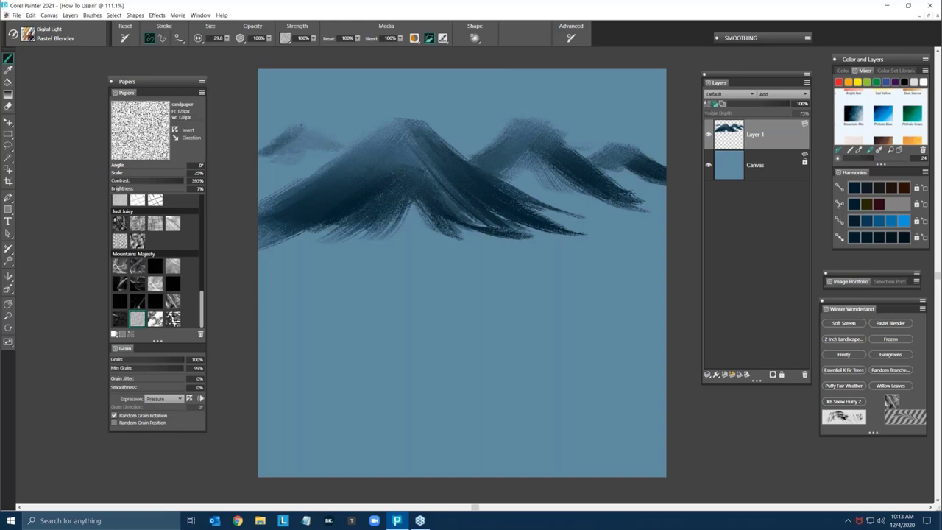
mouse_move(359, 139)
mouse_down()
mouse_move(330, 154)
mouse_move(335, 163)
mouse_up()
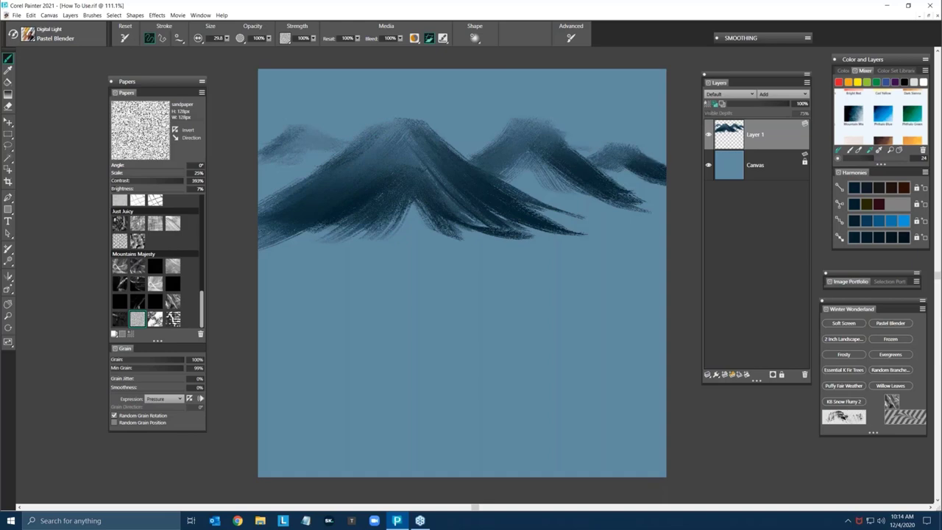
Step: Refine the mountain slopes with finer strokes and extend the large mountain's ridge down to the right canvas edge
drag(571, 145, 640, 194)
drag(515, 200, 614, 233)
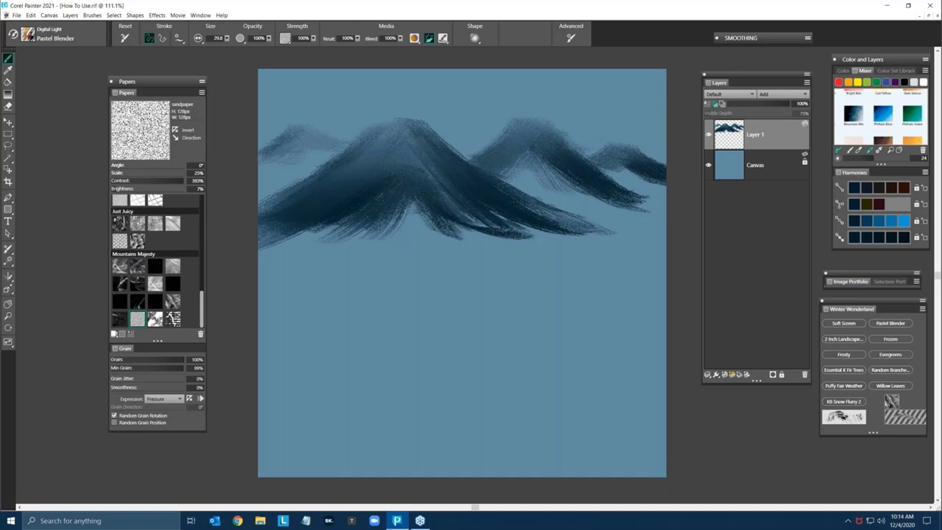
drag(343, 160, 293, 187)
mouse_move(317, 144)
mouse_down()
mouse_move(274, 160)
mouse_move(268, 175)
mouse_up()
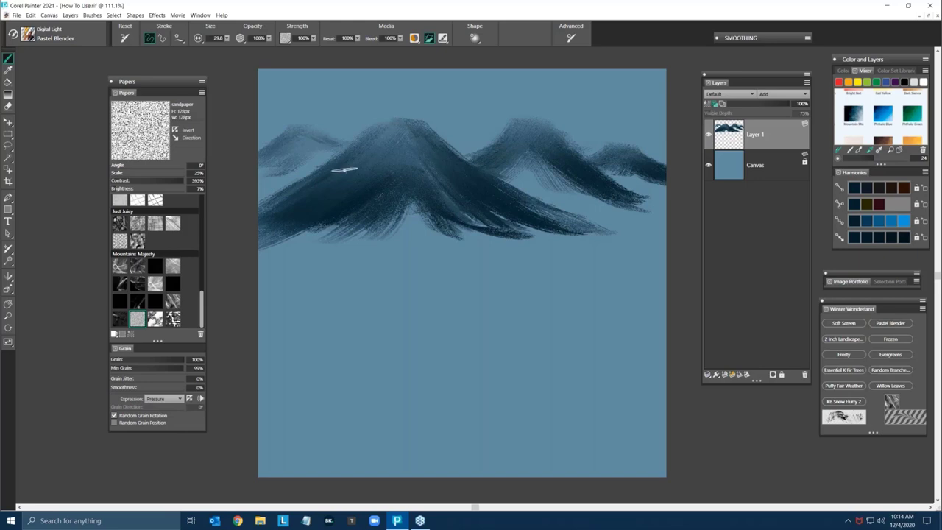
drag(336, 224, 313, 234)
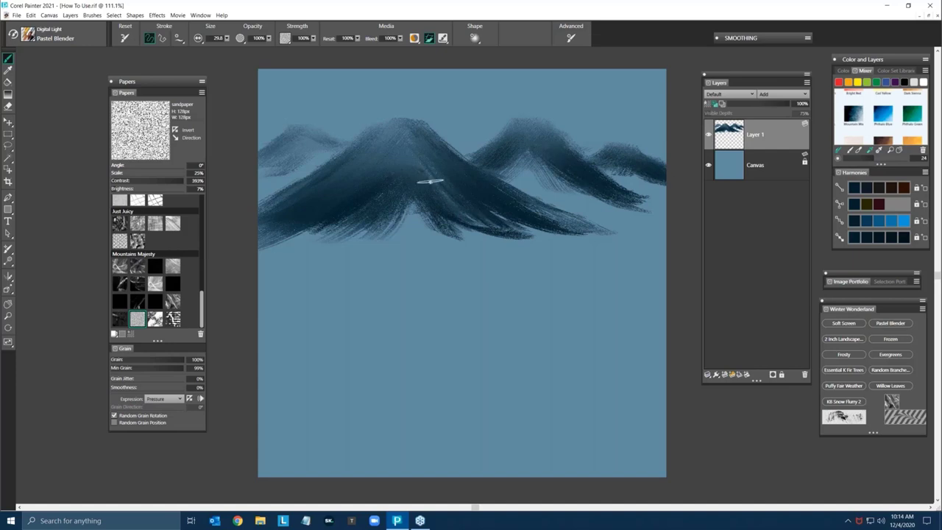
drag(510, 213, 610, 233)
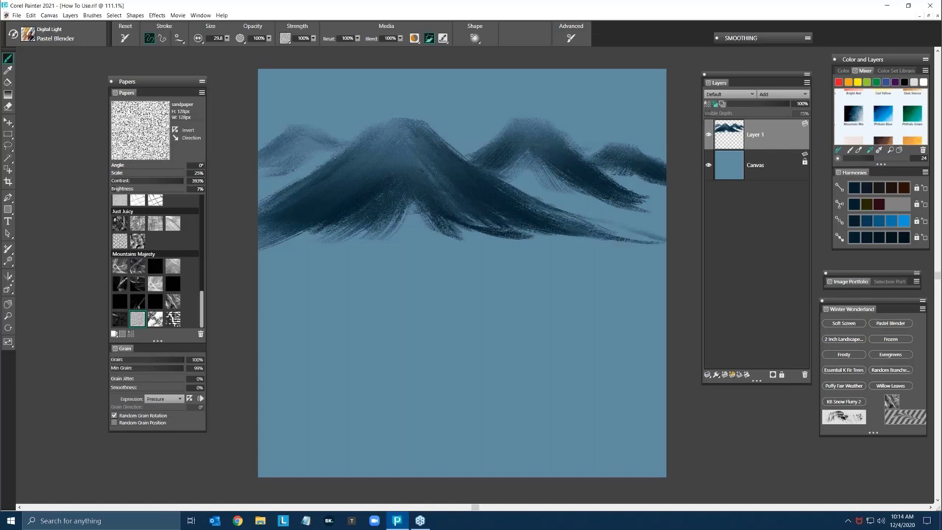
mouse_move(421, 206)
mouse_down()
mouse_move(384, 227)
mouse_move(308, 238)
mouse_up()
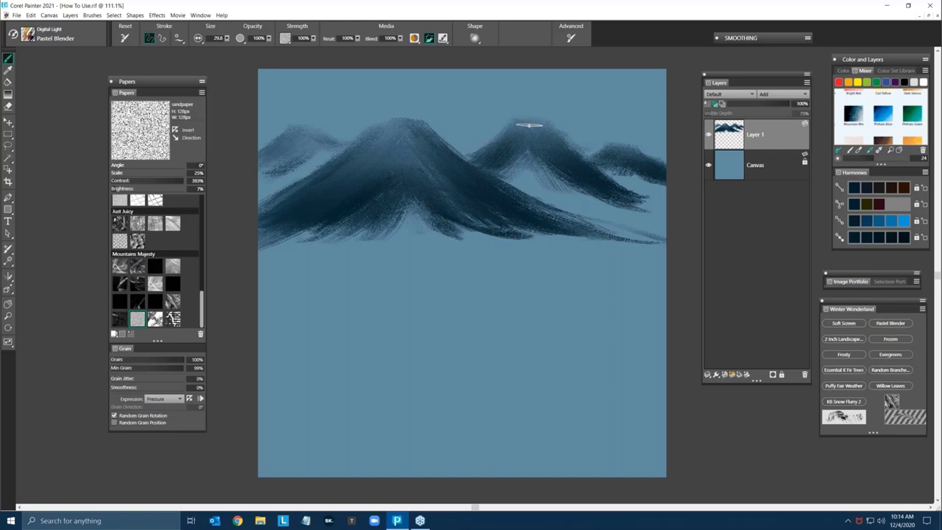
drag(491, 170, 536, 193)
drag(427, 127, 599, 220)
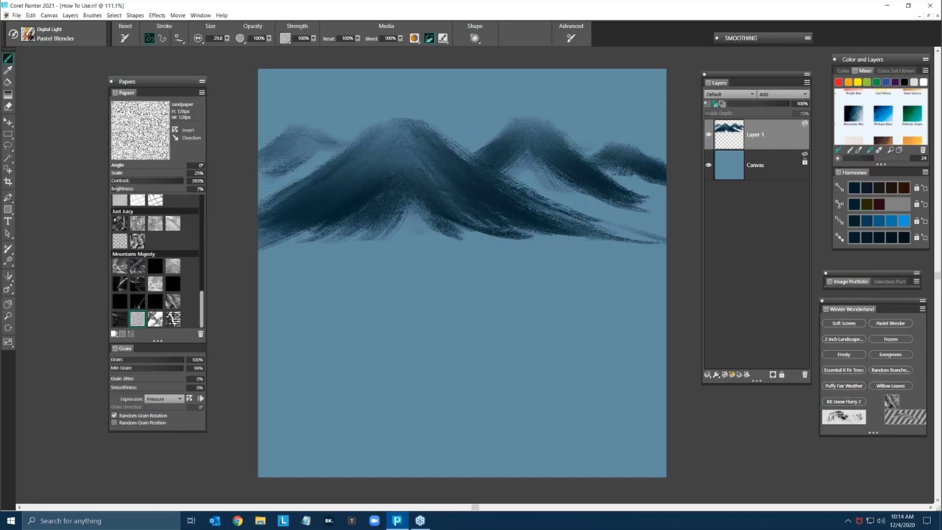
mouse_move(487, 158)
mouse_down()
mouse_move(574, 215)
mouse_move(665, 249)
mouse_up()
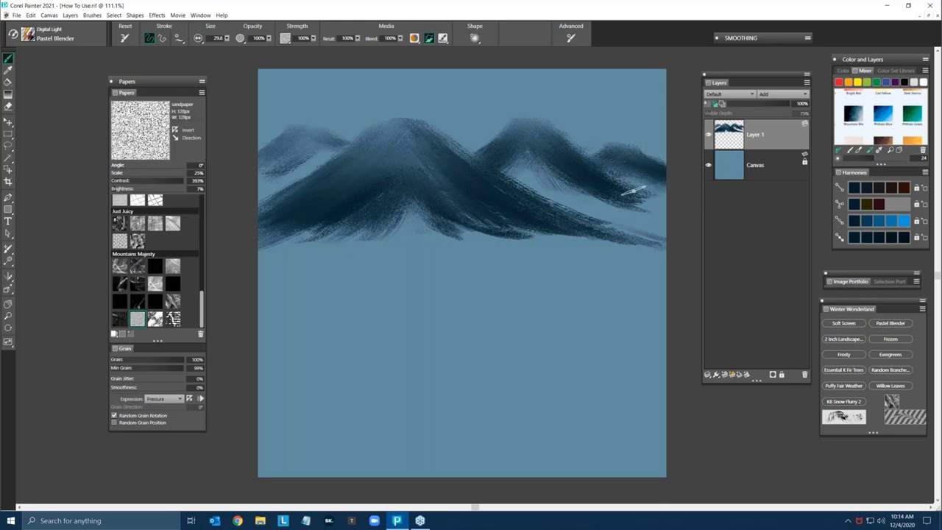
Step: Blend the slopes and bases of the mountains using brush size 63.2 and Resat 0%
drag(567, 198, 580, 197)
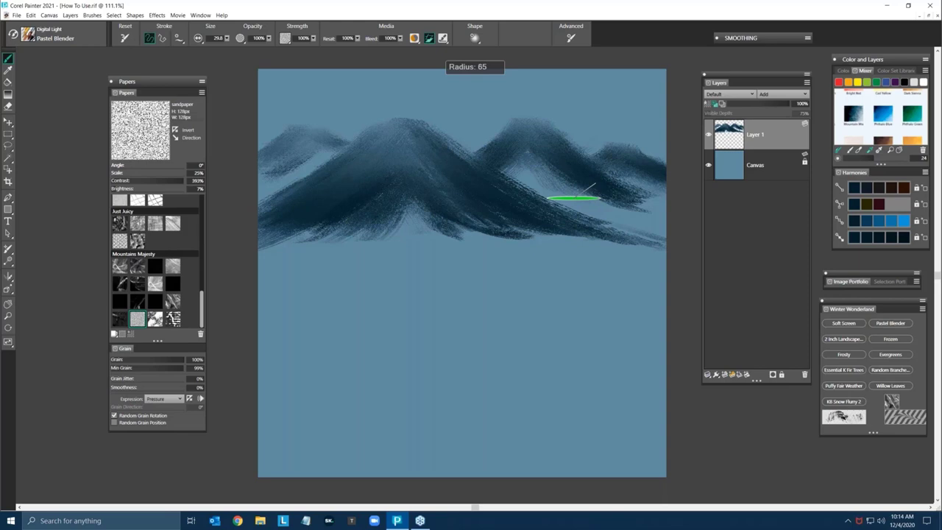
drag(594, 183, 594, 183)
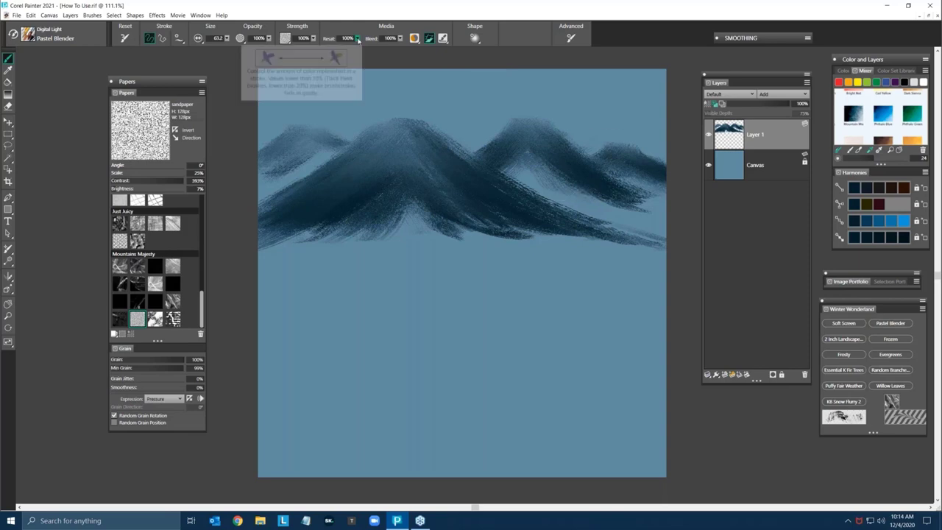
drag(357, 39, 258, 40)
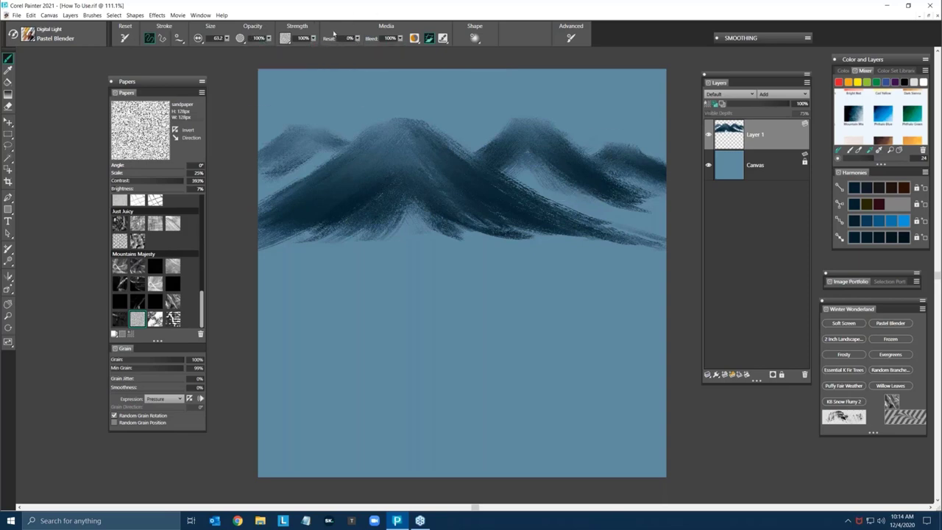
mouse_move(444, 217)
mouse_down()
mouse_move(482, 243)
mouse_move(542, 231)
mouse_up()
mouse_move(527, 140)
mouse_down()
mouse_move(538, 170)
mouse_move(655, 204)
mouse_up()
drag(628, 163, 668, 185)
drag(511, 151, 632, 209)
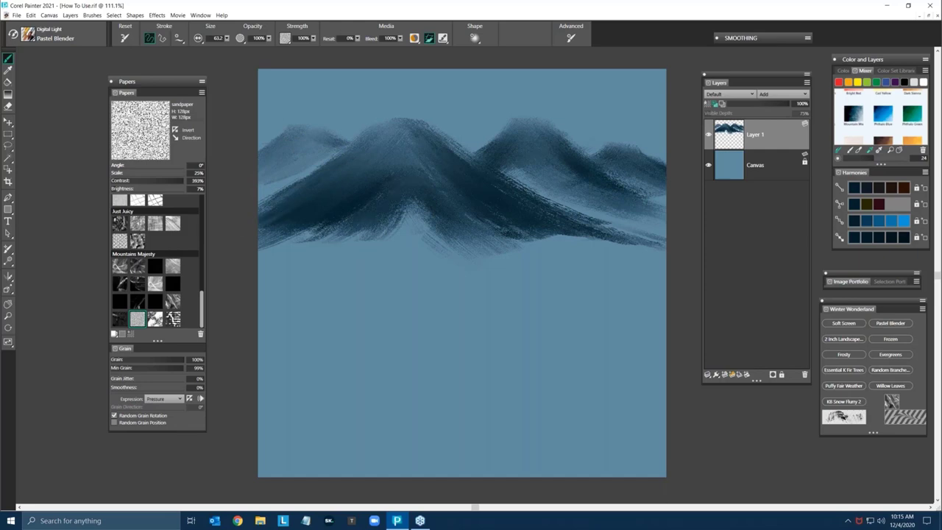
mouse_move(430, 251)
mouse_down()
mouse_move(488, 212)
mouse_move(557, 225)
mouse_move(604, 198)
mouse_up()
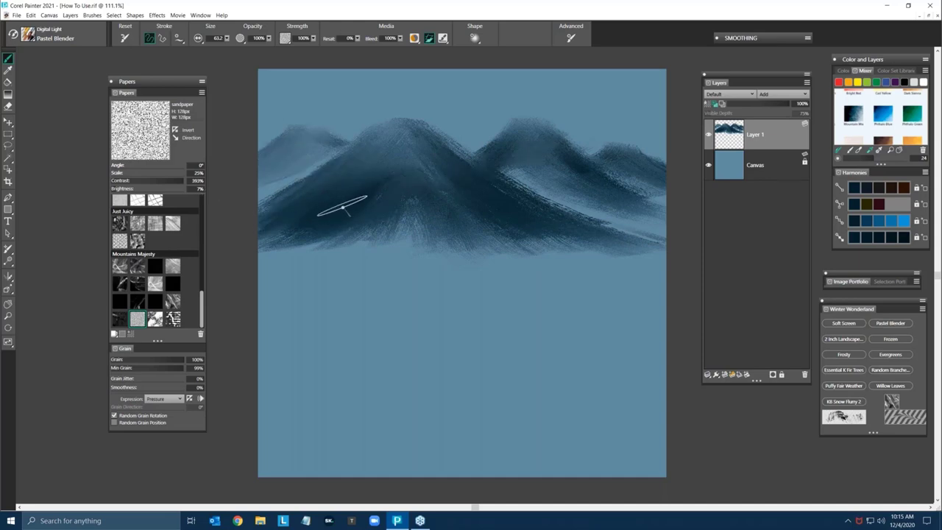
drag(379, 228, 275, 261)
drag(402, 197, 386, 234)
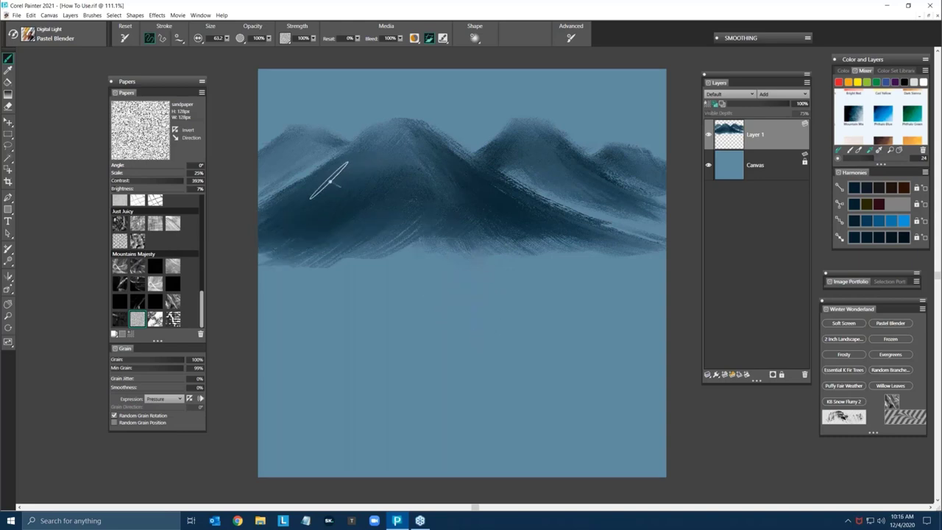
Step: Examine the Pastel Blender's angle range, angle step and angle expression options
click(199, 39)
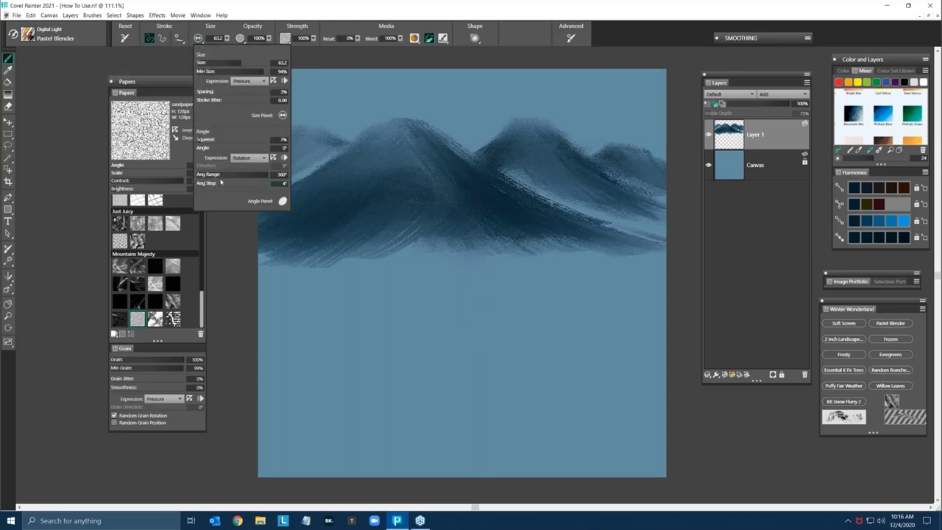
mouse_move(216, 178)
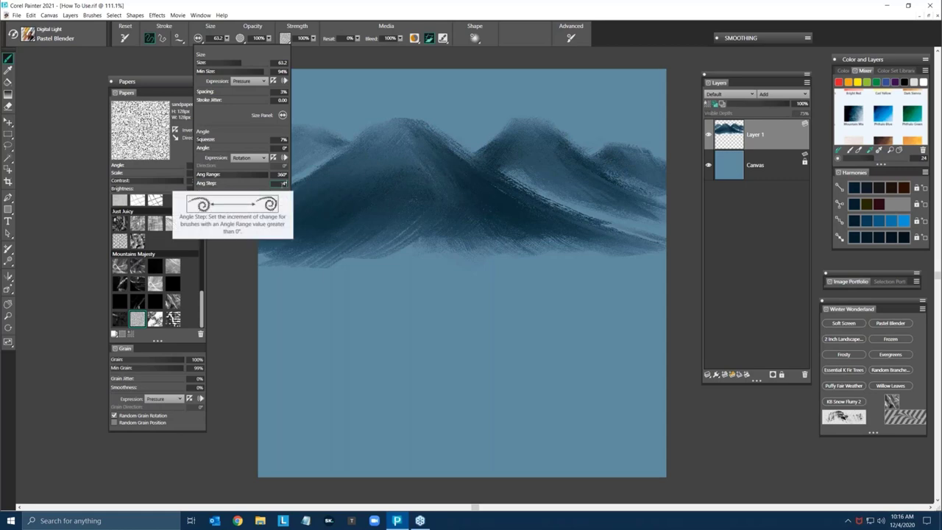
mouse_move(284, 184)
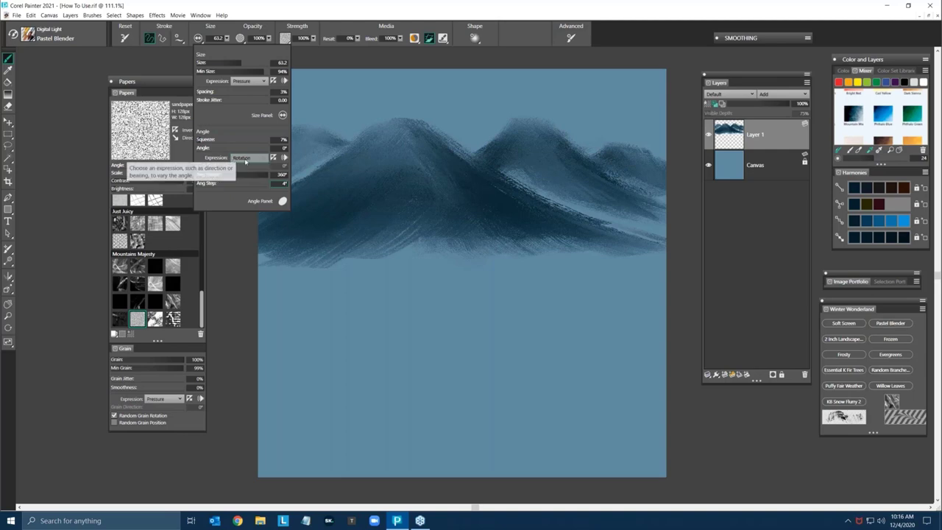
click(245, 159)
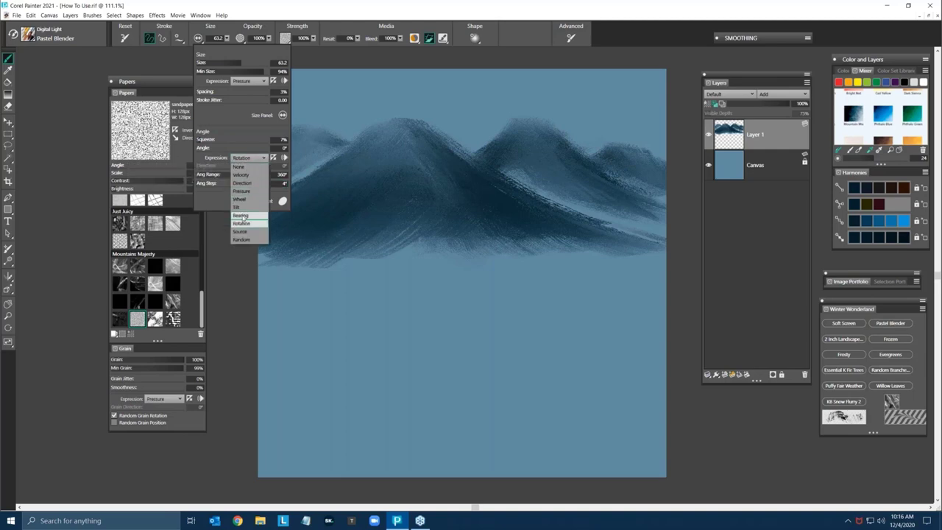
click(378, 193)
click(352, 218)
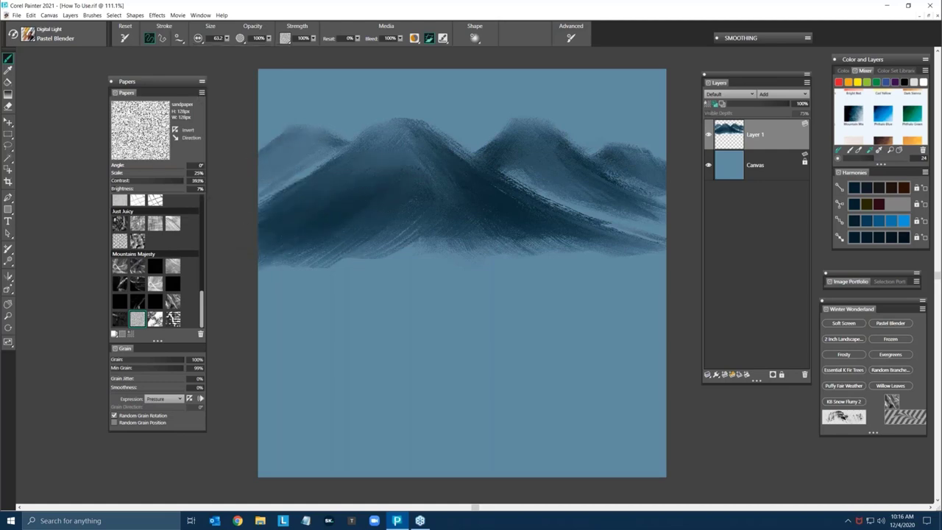
Step: Blend the large mountain's centre and right slope with diagonal strokes running down to its base
mouse_move(420, 191)
mouse_down()
mouse_move(356, 258)
mouse_move(451, 250)
mouse_up()
mouse_move(508, 187)
mouse_down()
mouse_move(568, 228)
mouse_move(637, 258)
mouse_up()
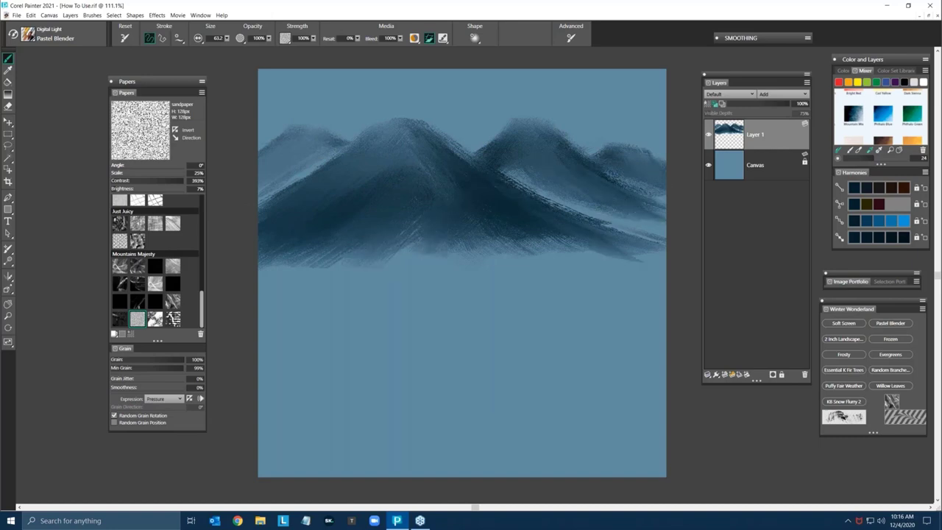
drag(611, 209, 661, 237)
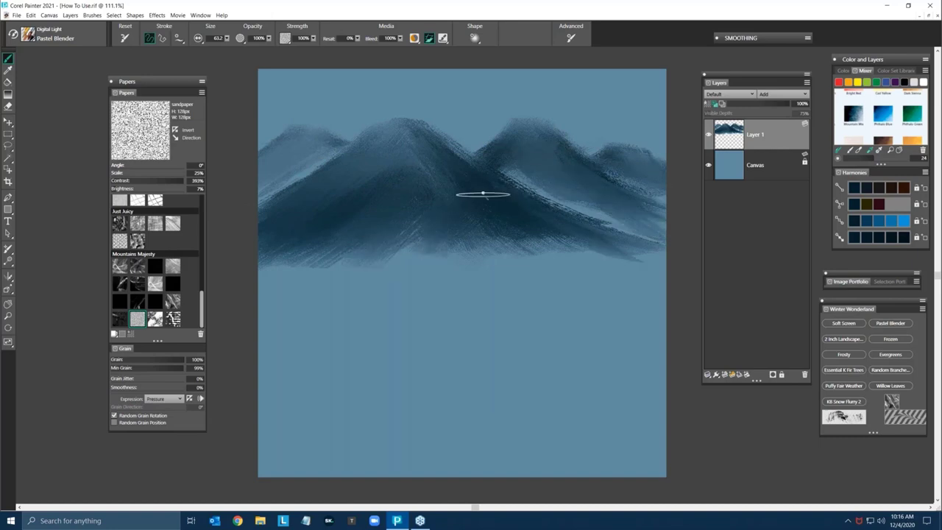
drag(552, 234, 616, 258)
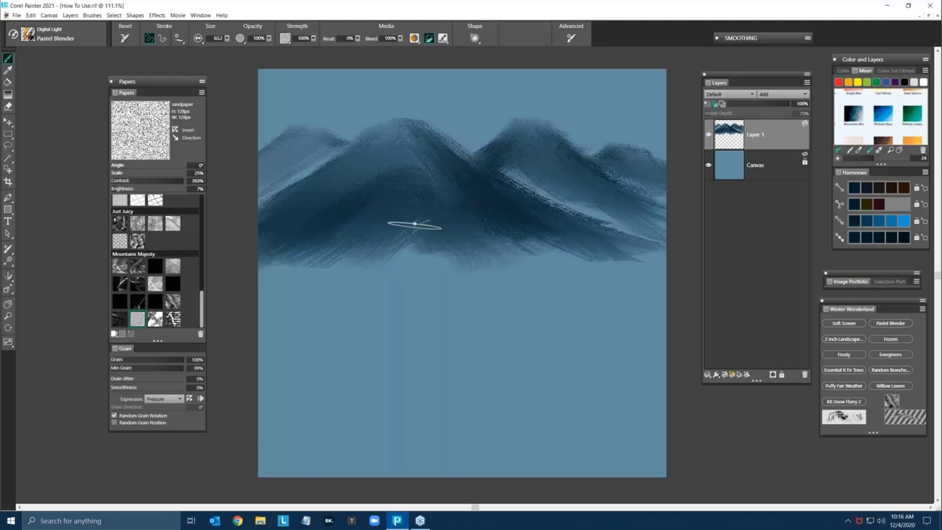
Step: Pull paint straight down from the large mountain's base, working from its middle to the left canvas edge
drag(412, 223, 405, 278)
drag(376, 218, 364, 330)
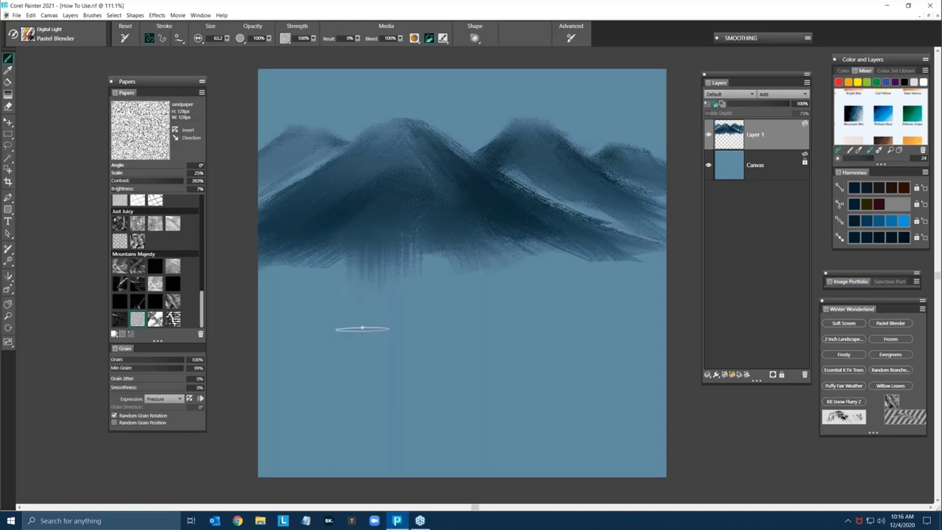
drag(325, 258, 317, 330)
drag(304, 220, 295, 317)
drag(273, 224, 274, 277)
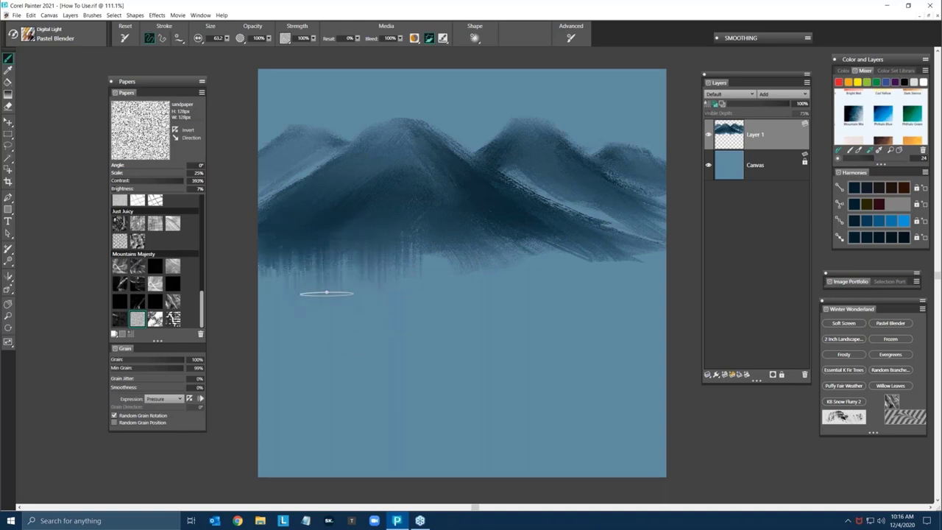
Step: Pull paint straight down from the mountain base across the right part of the canvas
drag(544, 213, 541, 268)
drag(556, 230, 574, 291)
drag(593, 240, 601, 297)
drag(625, 237, 630, 315)
drag(628, 251, 631, 294)
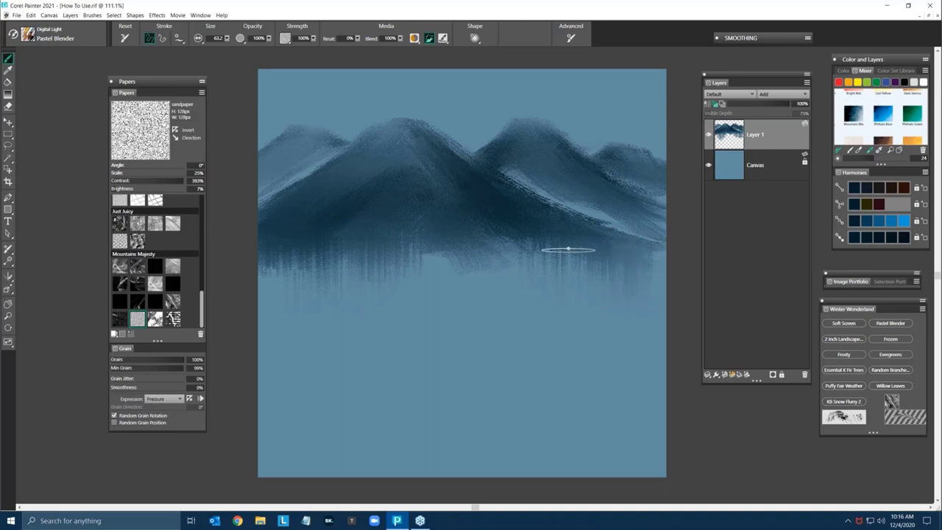
Step: Fill the gaps in the vertical strokes along the mountain base and smooth a horizontal waterline beneath them
mouse_move(555, 241)
mouse_down()
mouse_move(541, 307)
mouse_move(528, 265)
mouse_move(514, 296)
mouse_move(500, 272)
mouse_up()
drag(469, 220, 446, 263)
mouse_move(435, 228)
mouse_down()
mouse_move(414, 257)
mouse_move(383, 251)
mouse_move(341, 287)
mouse_up()
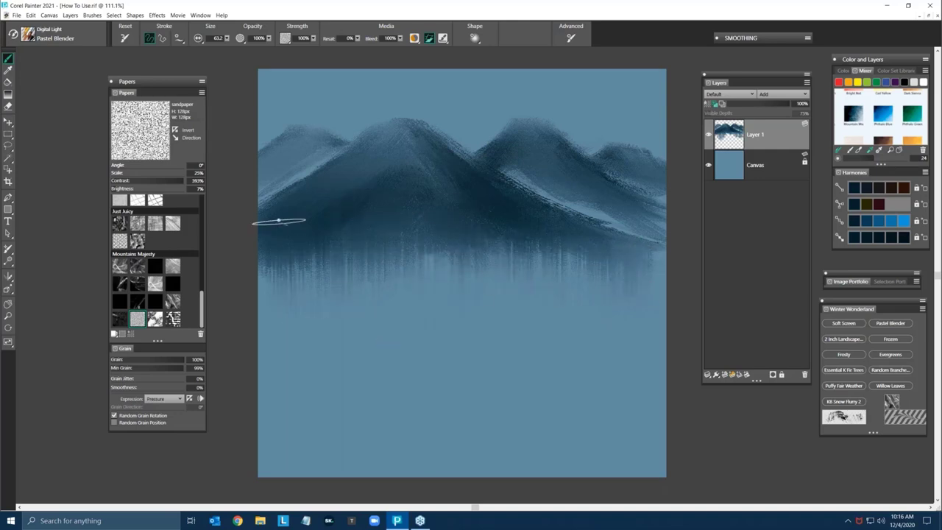
drag(270, 260, 267, 301)
drag(428, 253, 458, 289)
drag(487, 234, 508, 294)
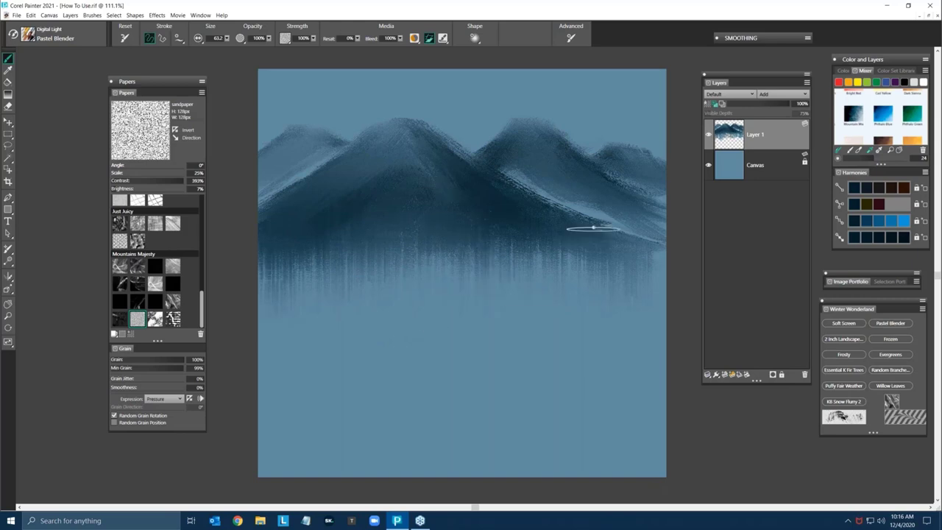
drag(594, 228, 608, 287)
mouse_move(624, 207)
mouse_down()
mouse_move(644, 266)
mouse_move(511, 282)
mouse_move(313, 263)
mouse_move(578, 268)
mouse_up()
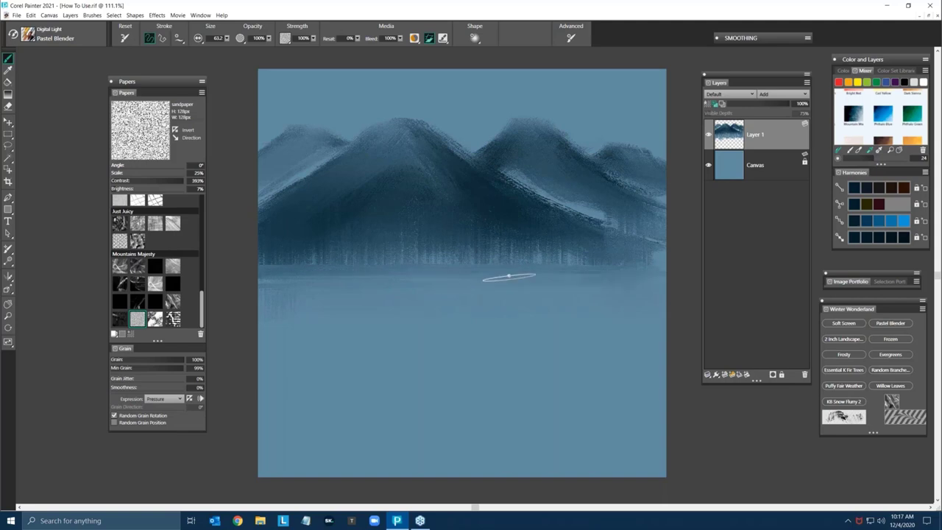
Step: Blend the large mountain's base across the waterline with further downward strokes from the centre toward the left
drag(482, 239, 436, 278)
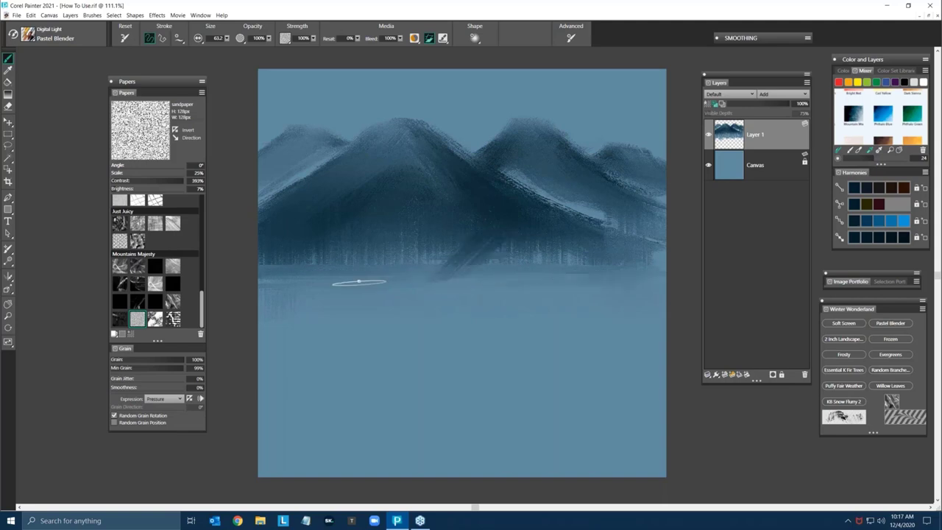
mouse_move(501, 234)
mouse_down()
mouse_move(502, 296)
mouse_move(475, 269)
mouse_move(465, 290)
mouse_up()
drag(440, 221, 441, 288)
drag(418, 236, 414, 305)
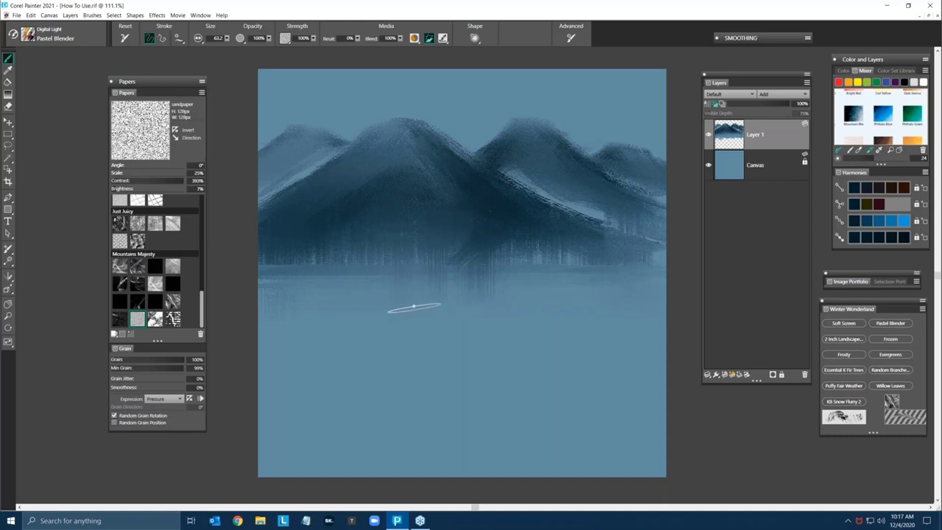
drag(378, 233, 359, 291)
drag(335, 237, 324, 292)
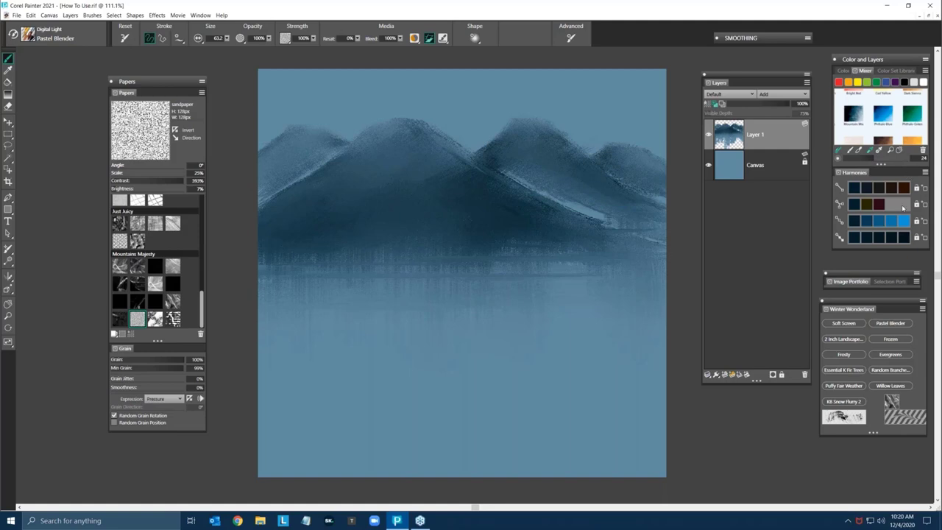
Step: Sample near-black from the Mountain Mix swatch, choose the Thick Paint paper in Mountains Majesty and set Resat to 100%
click(885, 115)
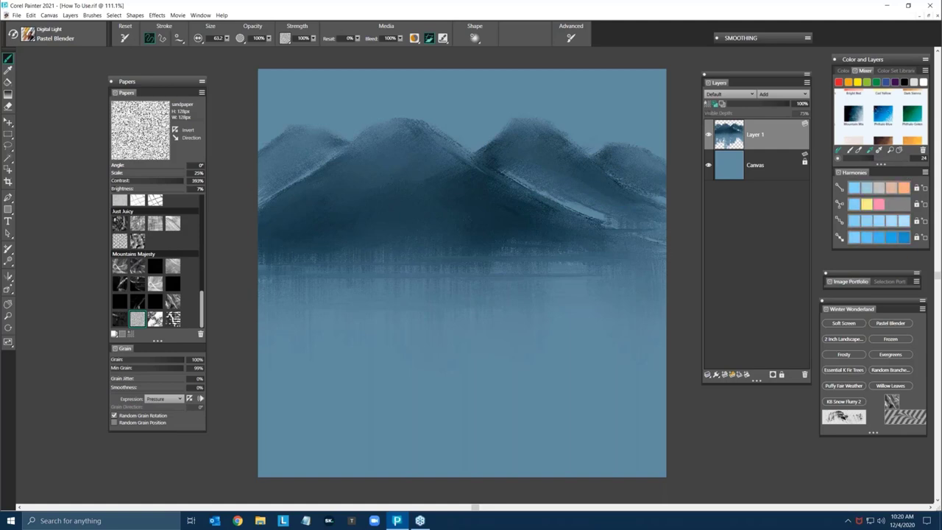
click(850, 109)
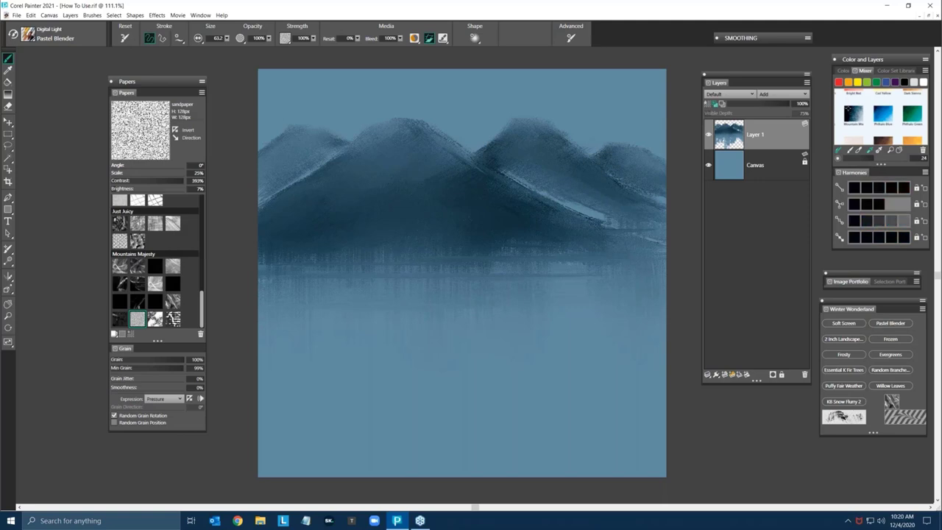
click(848, 108)
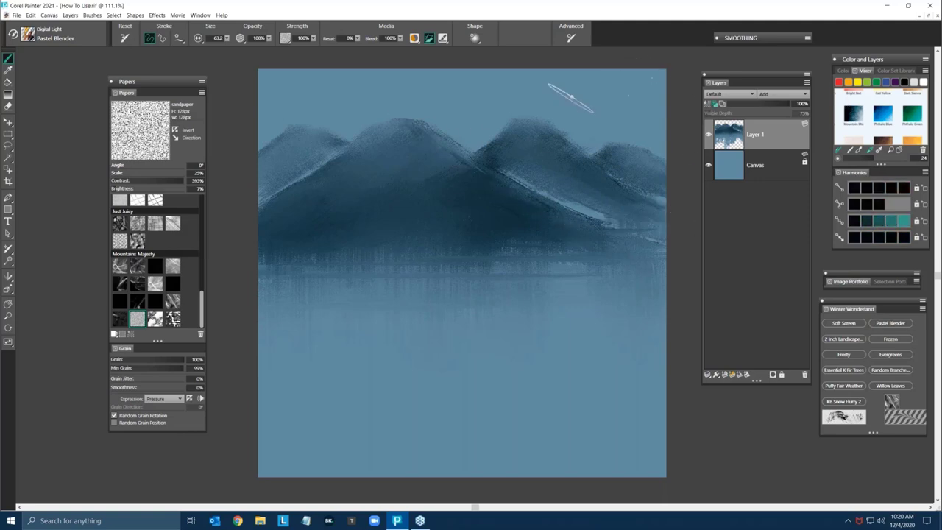
click(173, 266)
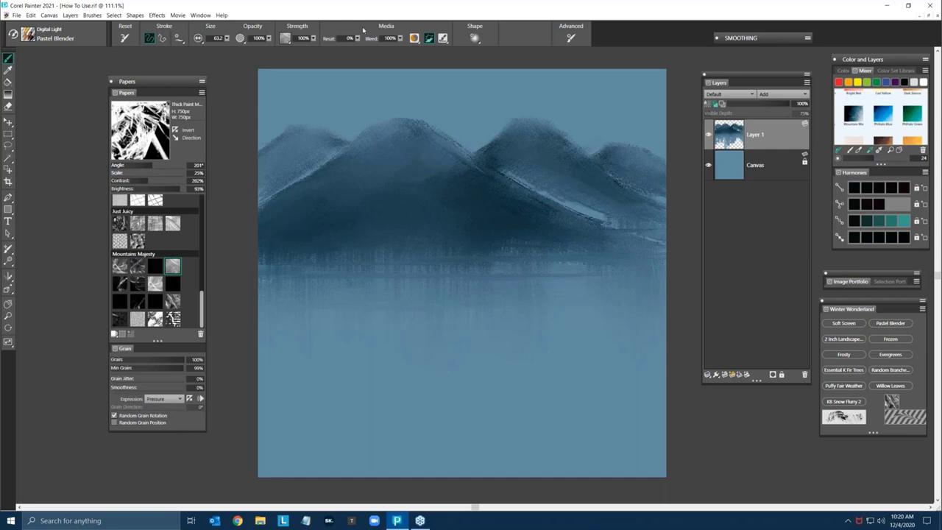
drag(359, 40, 447, 46)
Step: Paint dark rock texture on the large mountain's peak and down its right ridge, adding small patches near the base
mouse_move(420, 150)
mouse_down()
mouse_move(437, 153)
mouse_move(431, 146)
mouse_move(417, 153)
mouse_move(452, 167)
mouse_move(441, 144)
mouse_move(395, 165)
mouse_move(390, 153)
mouse_move(416, 140)
mouse_move(452, 154)
mouse_up()
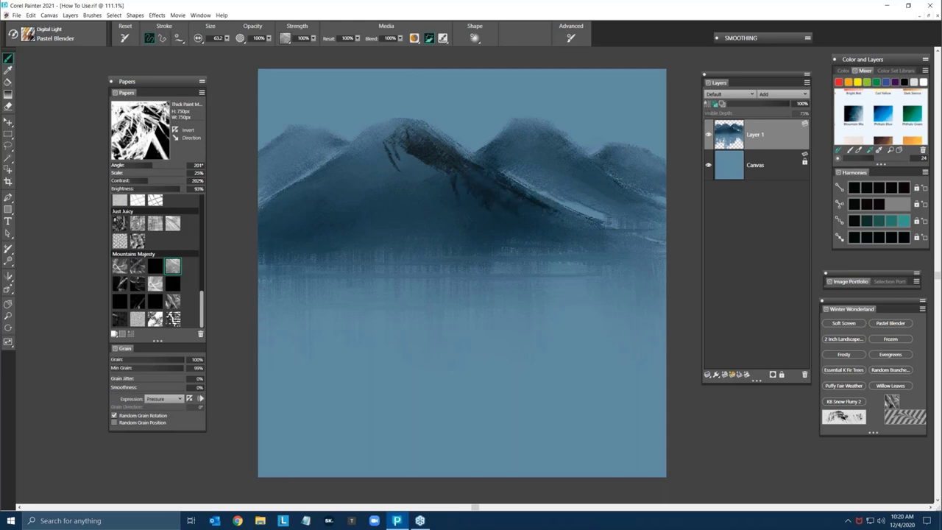
drag(538, 206, 501, 220)
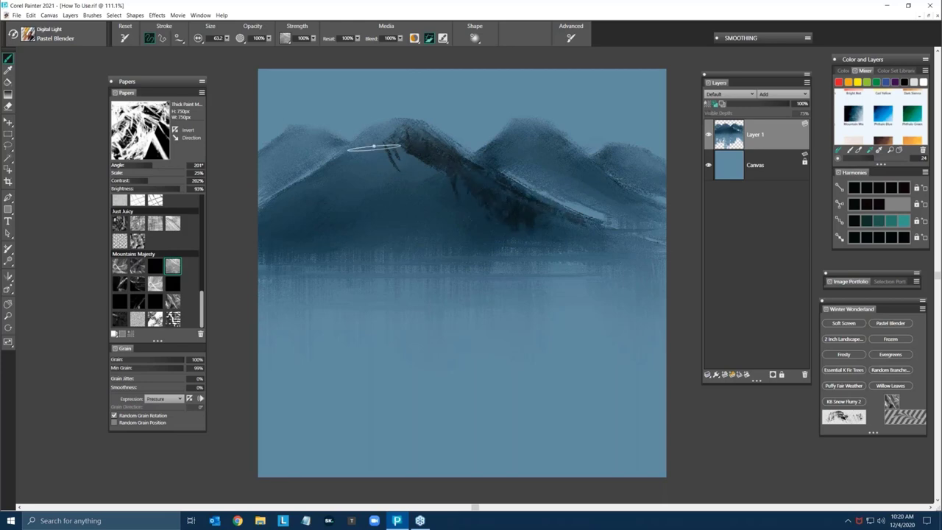
mouse_move(361, 143)
mouse_down()
mouse_move(365, 153)
mouse_move(352, 152)
mouse_up()
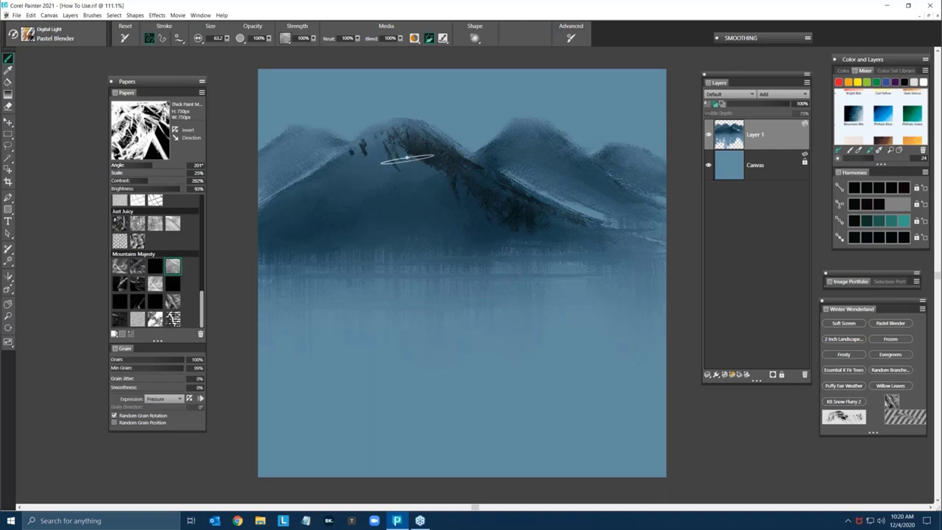
mouse_move(508, 216)
mouse_down()
mouse_move(499, 224)
mouse_move(554, 216)
mouse_move(592, 227)
mouse_up()
drag(615, 234, 621, 239)
drag(633, 239, 637, 243)
drag(556, 237, 550, 242)
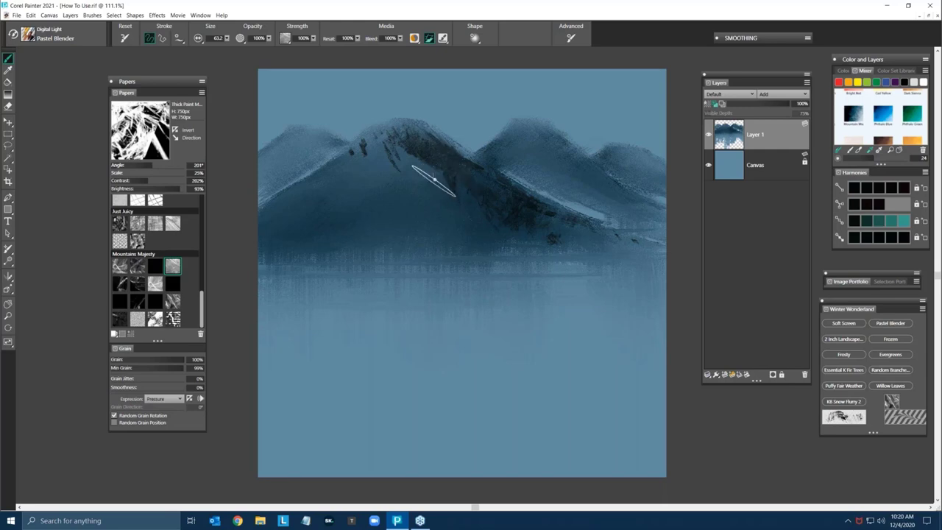
Step: Add dark rock texture to the two right-hand mountains and the distant left peak
mouse_move(554, 153)
mouse_down()
mouse_move(536, 130)
mouse_move(664, 215)
mouse_move(578, 175)
mouse_up()
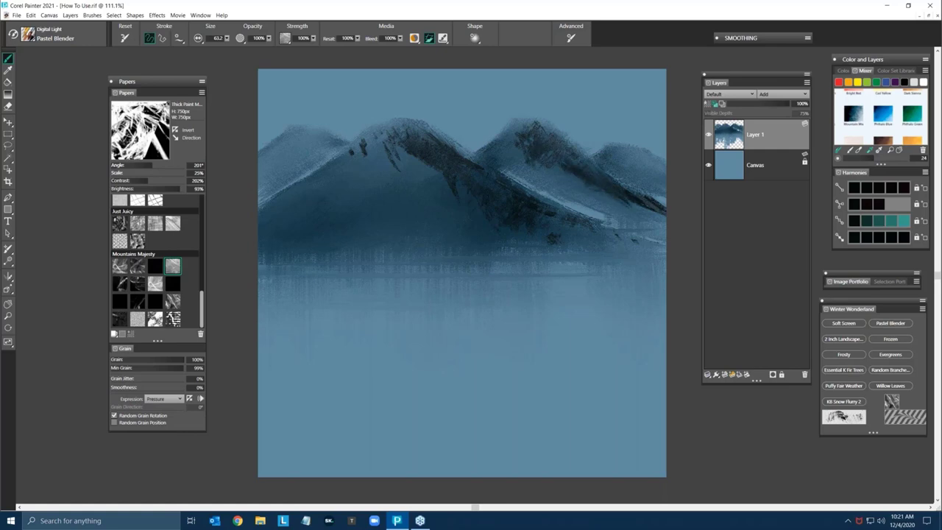
drag(622, 147, 663, 173)
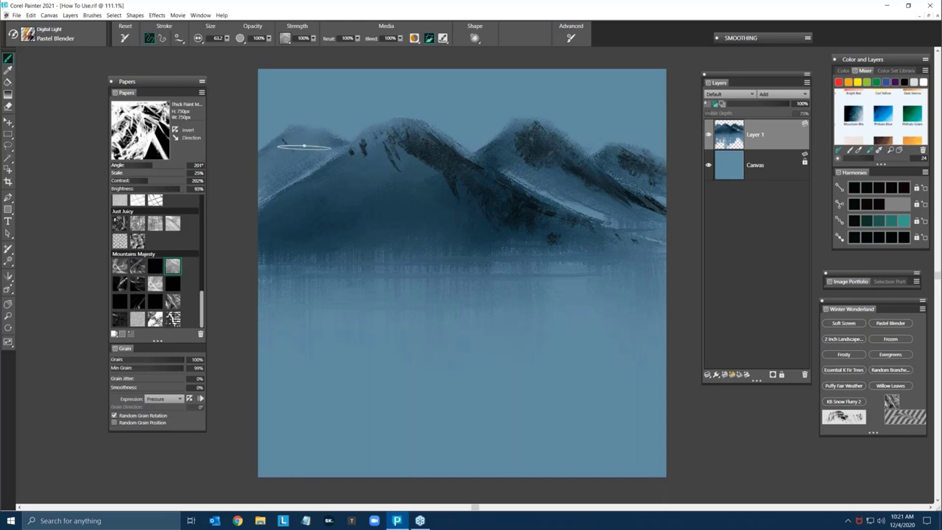
drag(293, 157, 304, 168)
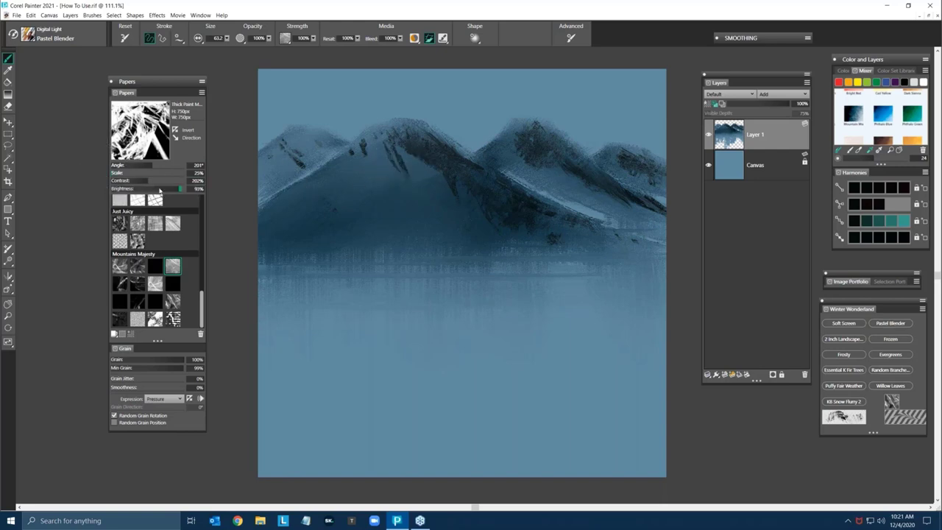
Step: Lower the paper contrast to 154% and paint dark texture along the large mountain's left ridge and upper face
drag(151, 183, 140, 183)
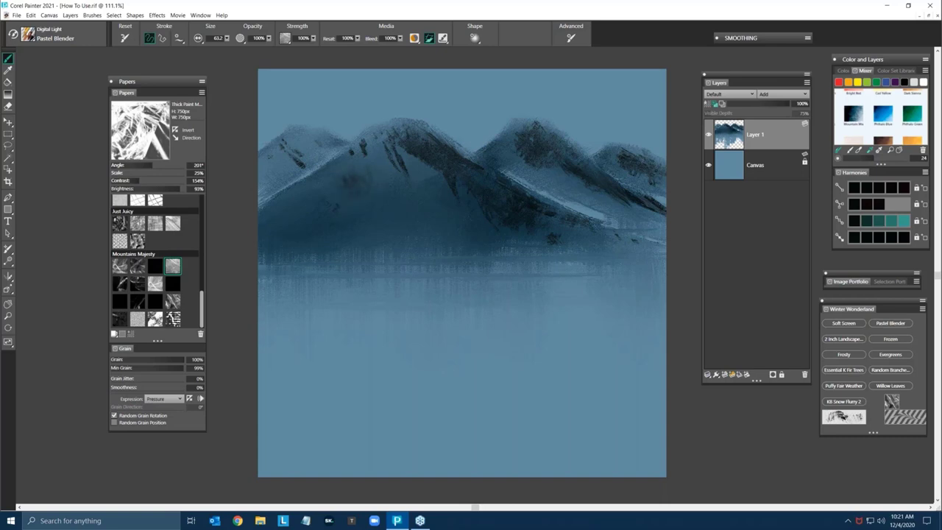
drag(318, 177, 268, 209)
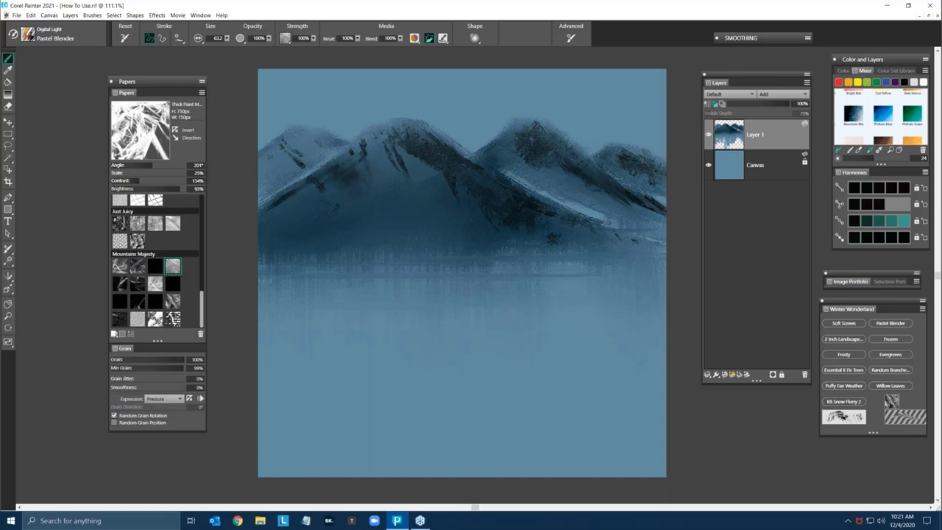
drag(389, 163, 352, 183)
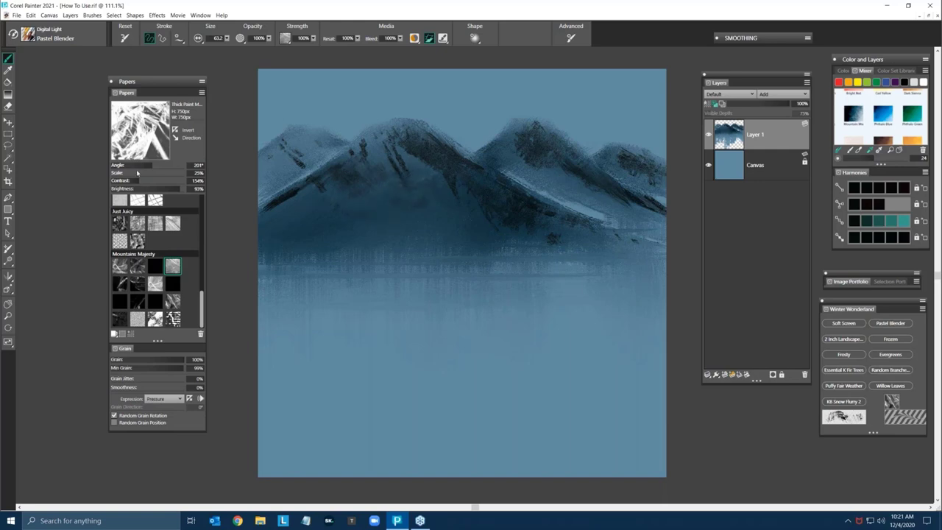
Step: Raise the paper contrast to 323% and paint bold rock marks on the large mountain's lower left slope
drag(142, 181, 173, 183)
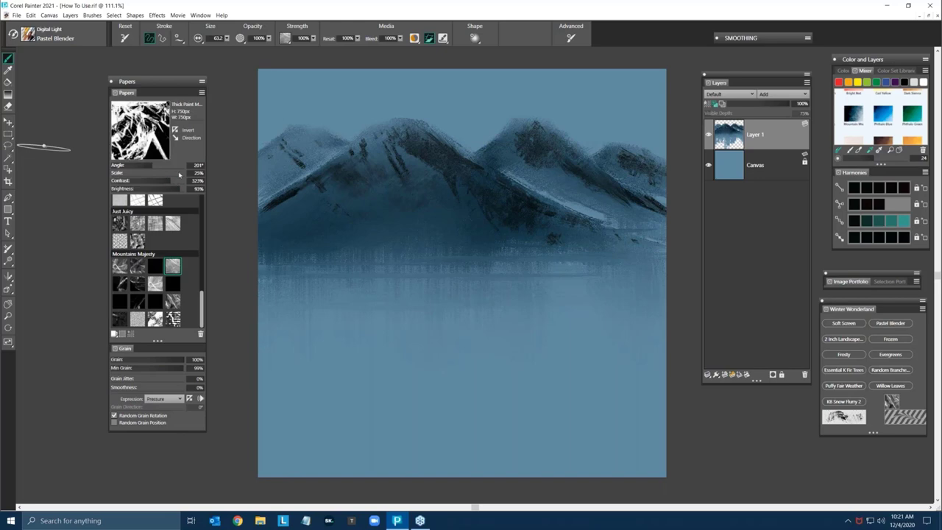
drag(315, 222, 274, 210)
drag(331, 206, 271, 238)
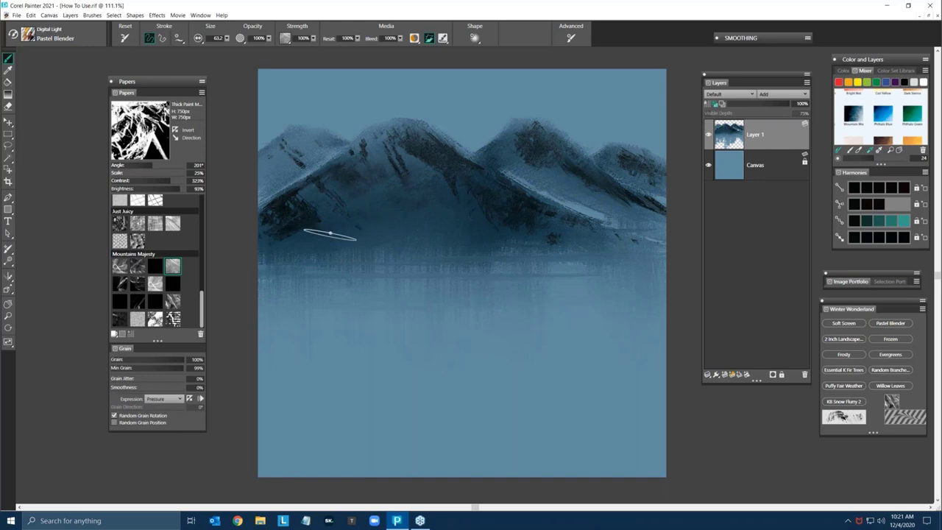
drag(370, 235, 343, 212)
Step: Rotate the Thick Paint paper in stages to 259° and paint dark rock marks across the large mountain's lower face
mouse_move(150, 169)
mouse_down()
mouse_move(138, 165)
mouse_move(155, 167)
mouse_up()
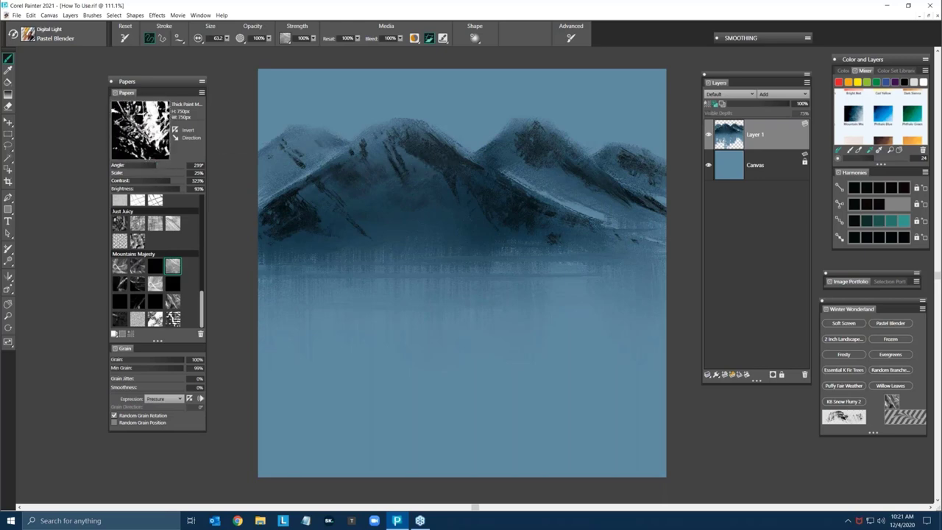
click(161, 168)
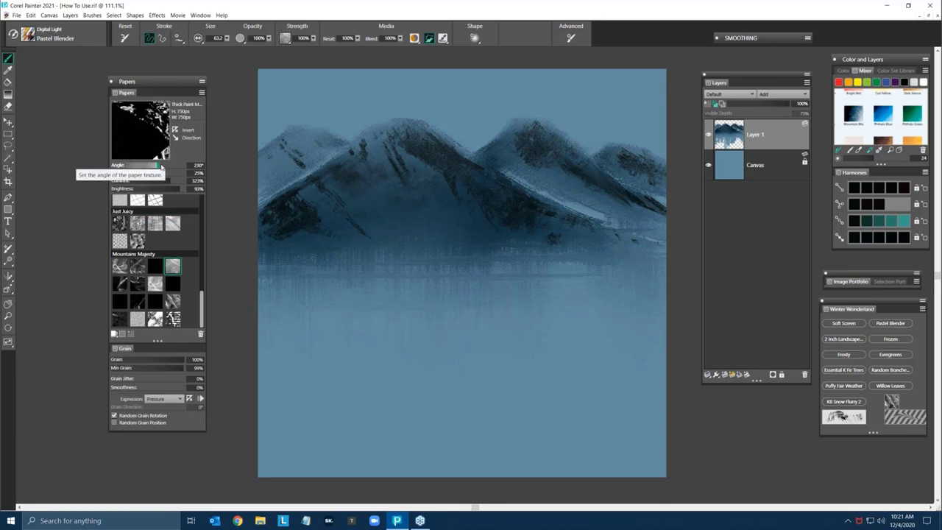
drag(160, 167, 166, 167)
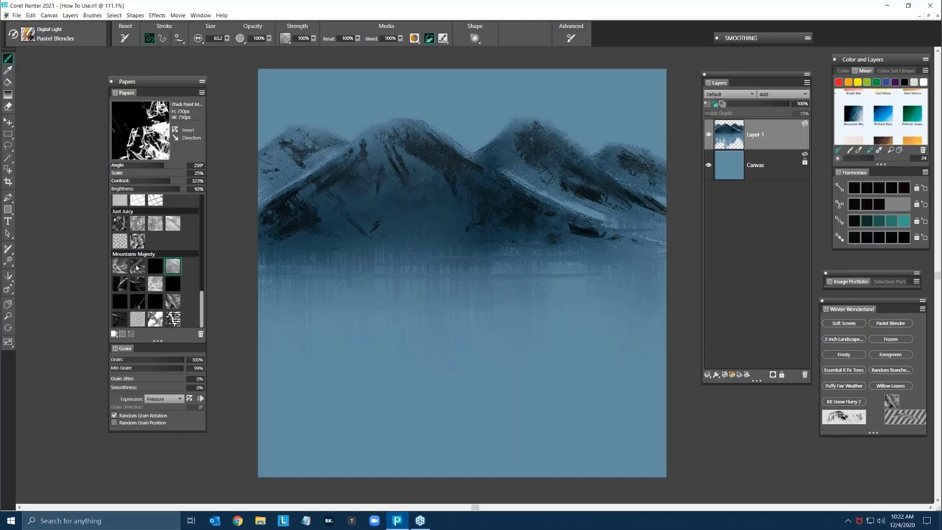
Step: Switch to the MM-2 paper at 86% brightness, lower its contrast to 91%, and paint dark texture on the large mountain's face and left slope
click(137, 266)
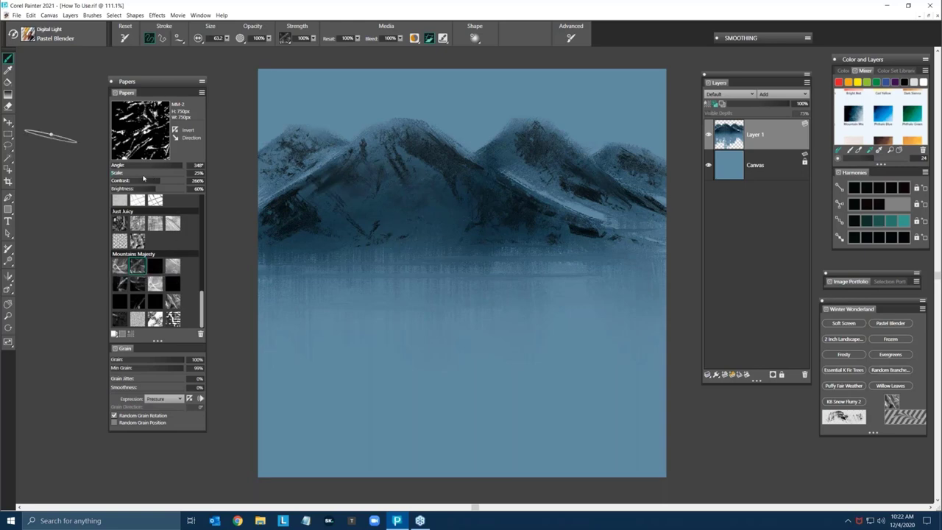
drag(153, 189, 178, 189)
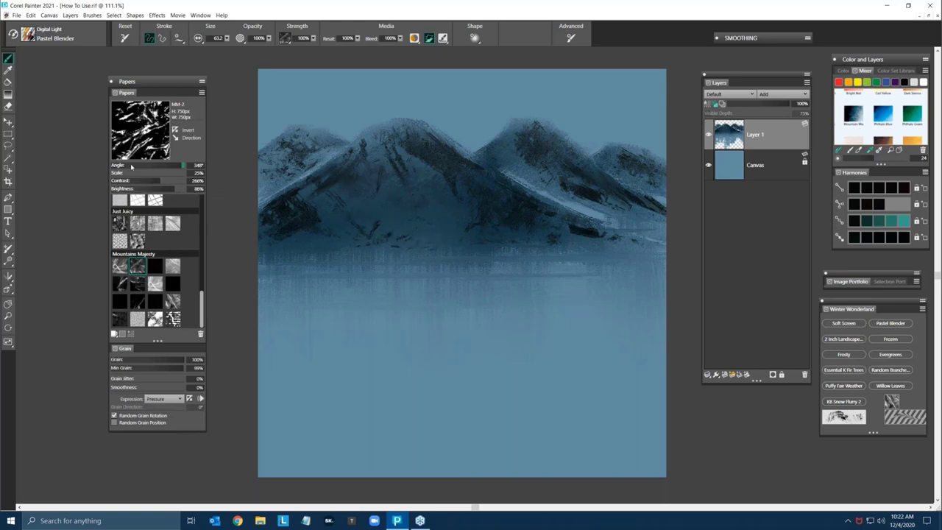
drag(156, 184, 137, 180)
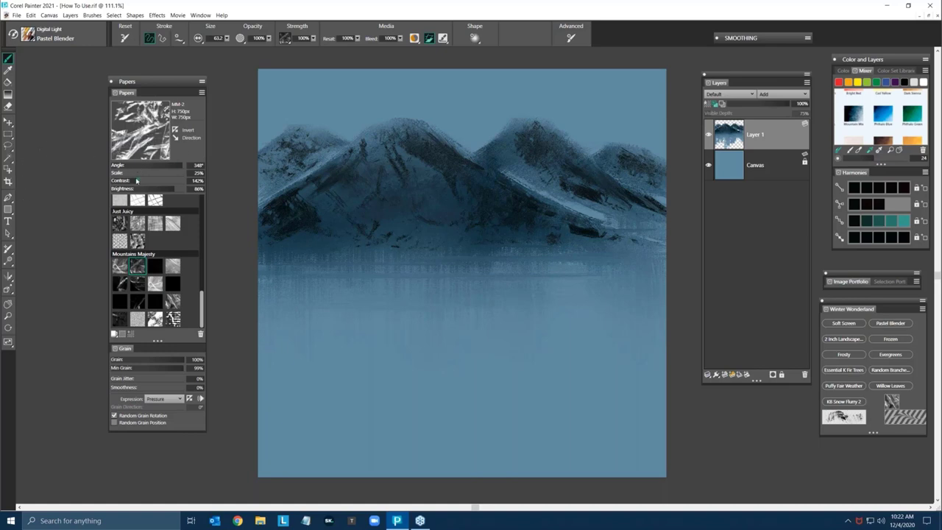
drag(136, 180, 130, 183)
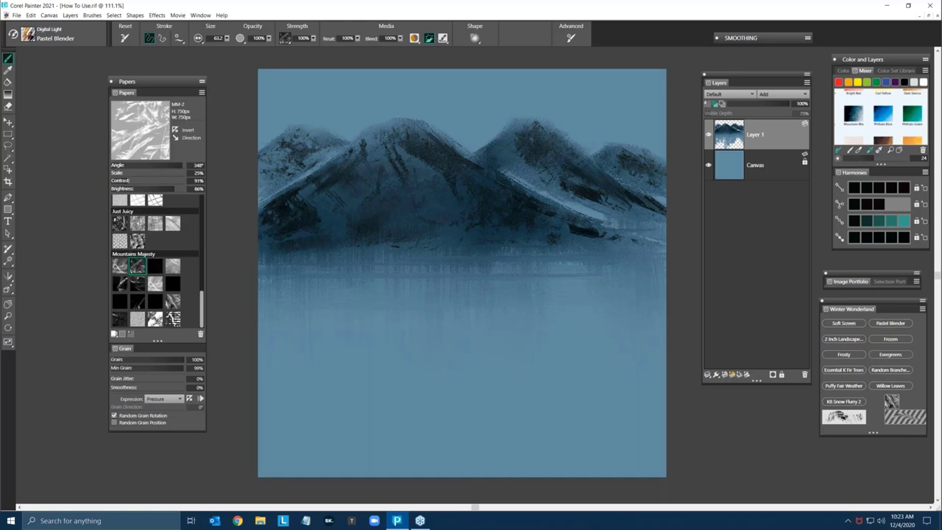
Step: Set the MM-2 paper contrast to 156% and paint rock texture on the distant left peak
drag(129, 180, 145, 182)
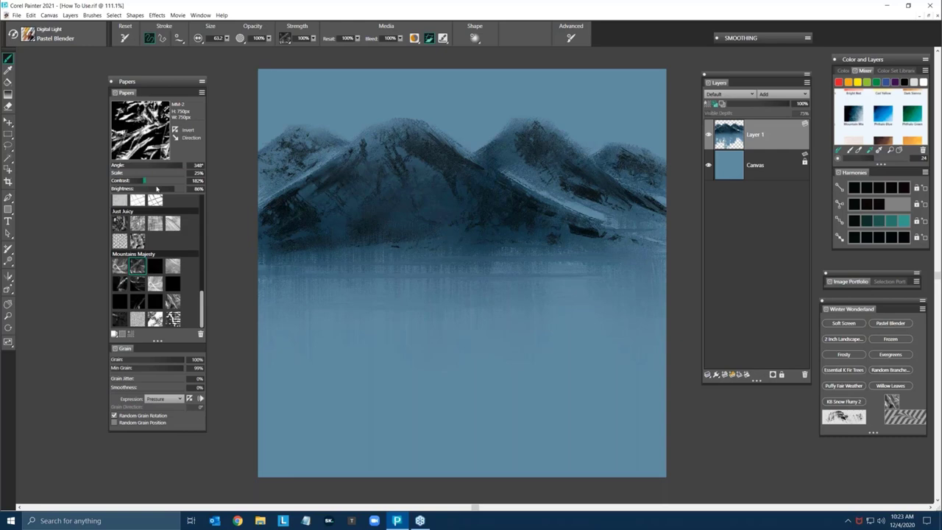
drag(144, 181, 138, 180)
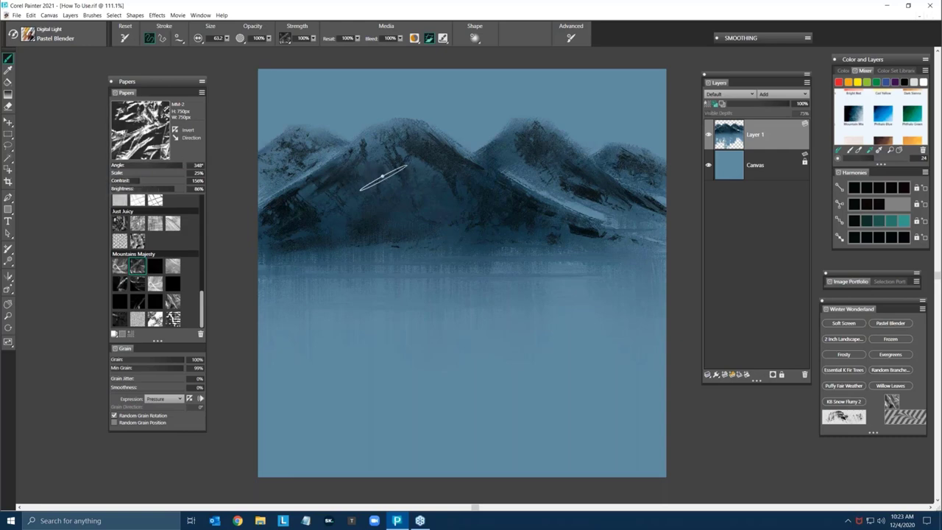
mouse_move(278, 171)
mouse_down()
mouse_move(267, 178)
mouse_move(272, 152)
mouse_move(268, 171)
mouse_move(301, 171)
mouse_up()
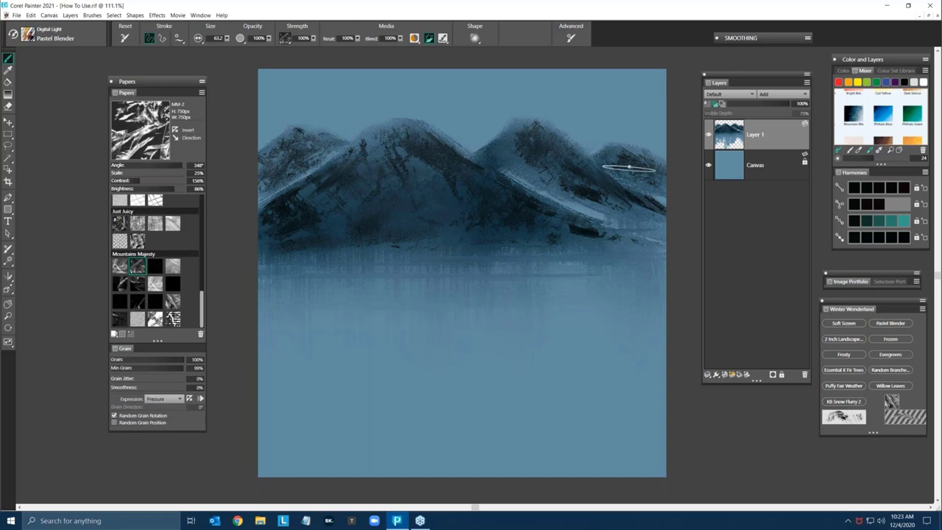
Step: Choose the MM-11 paper, resize the Pastel Blender to 20.4, and switch to the Pastel Blender Round variant
click(172, 301)
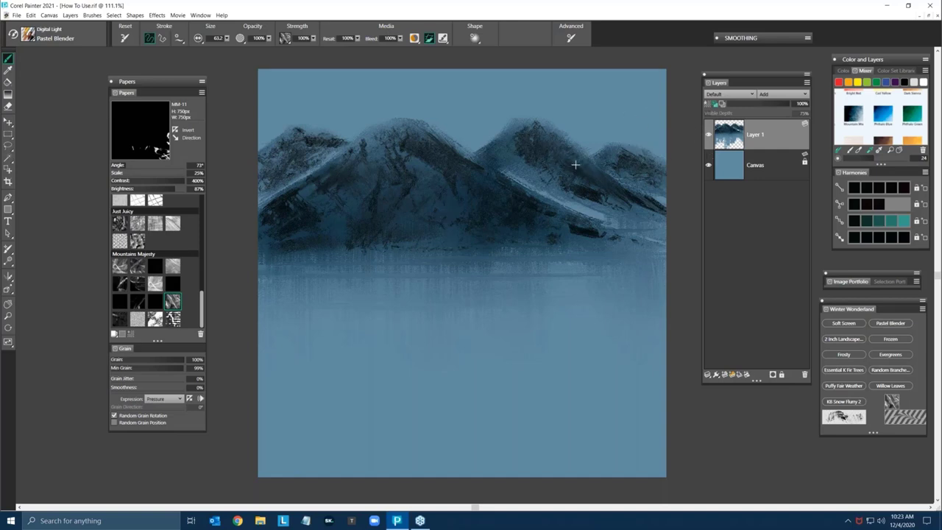
drag(575, 165, 589, 164)
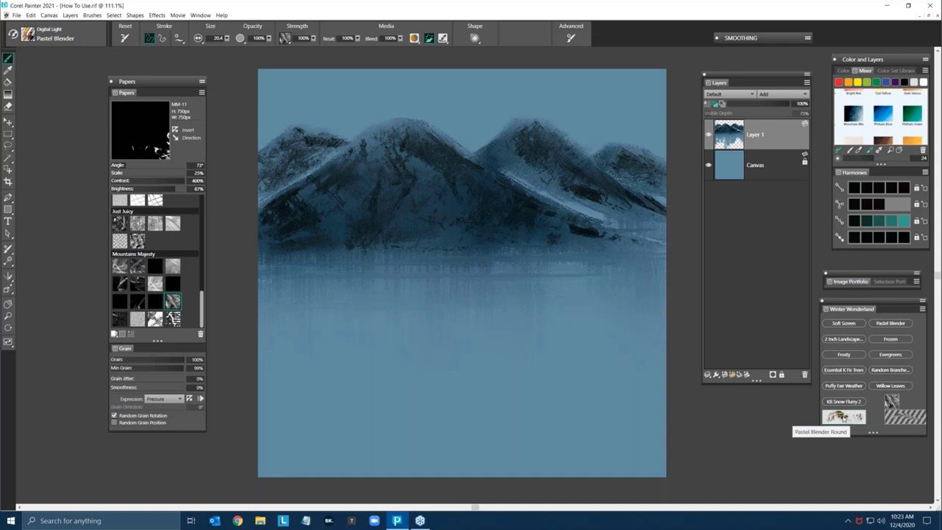
click(843, 416)
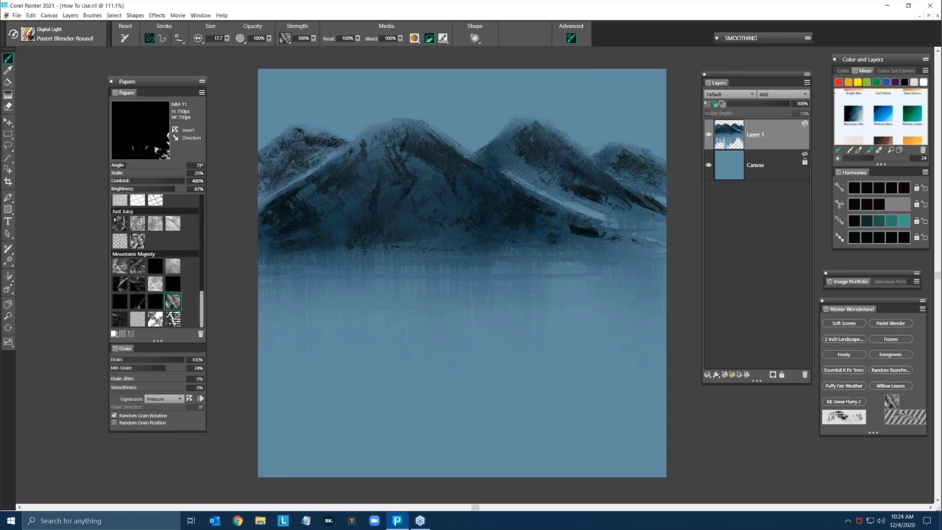
Step: Examine the Pastel Blender Round's general, angle and dab preview settings in the advanced brush controls
drag(0, 76, 310, 80)
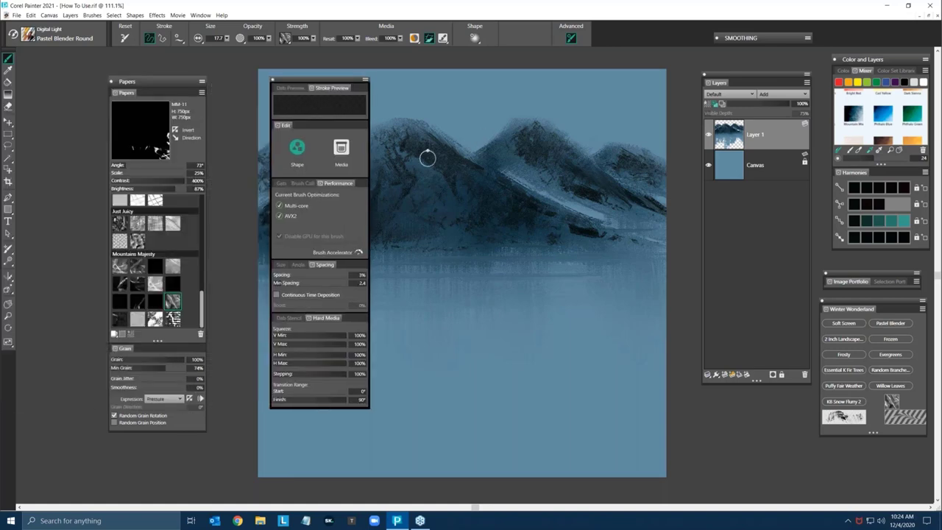
click(282, 185)
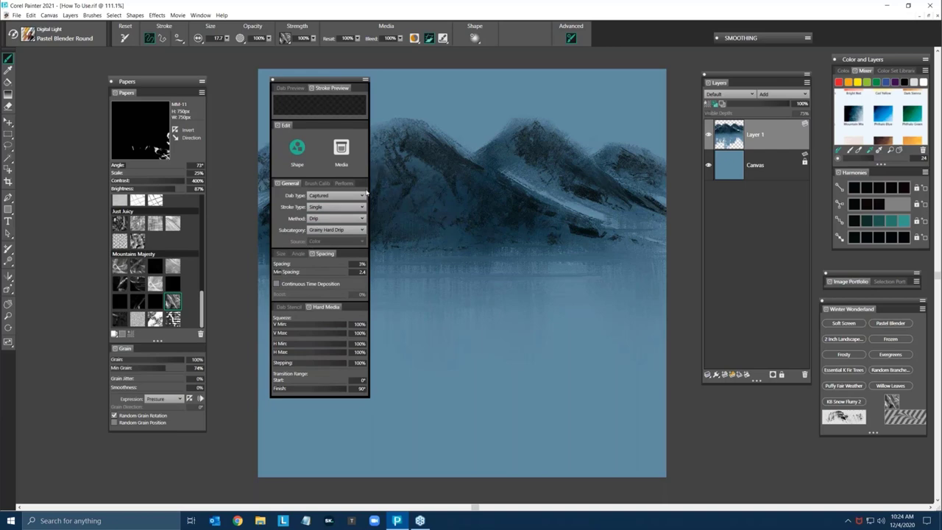
click(300, 254)
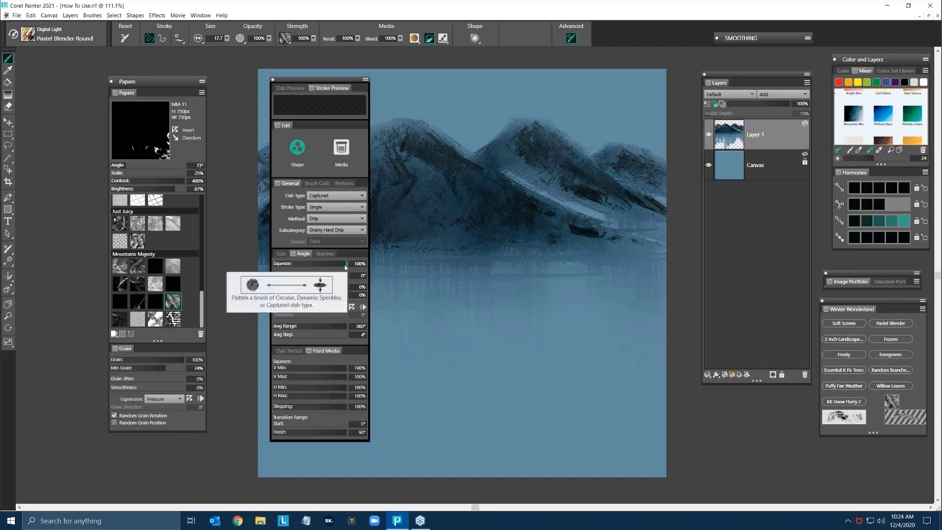
click(295, 89)
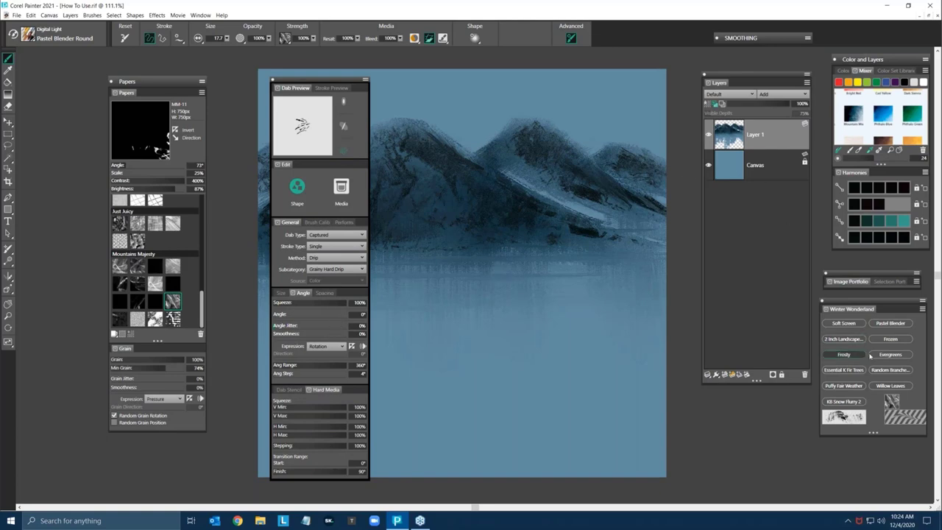
Step: Set the Pastel Blender's angle squeeze to 74% and close the advanced brush controls
click(895, 324)
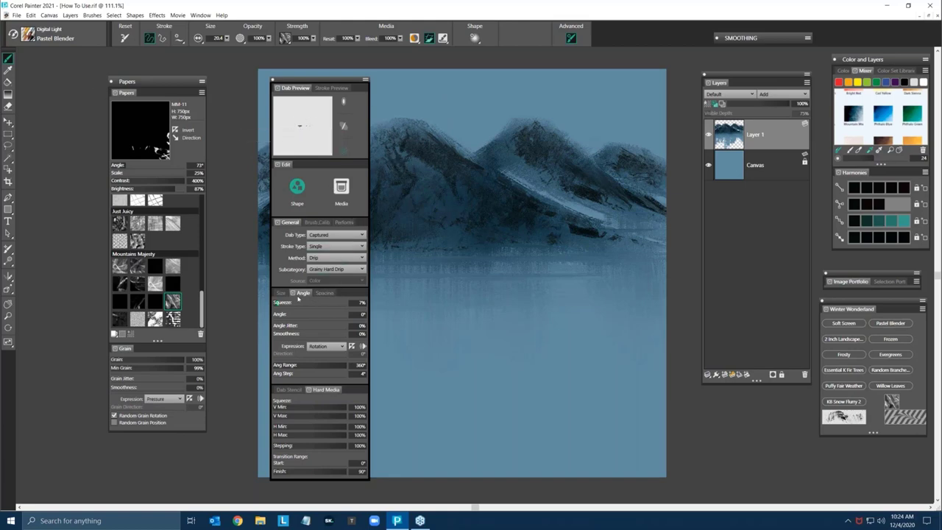
drag(277, 305, 328, 304)
click(844, 416)
drag(273, 80, 270, 81)
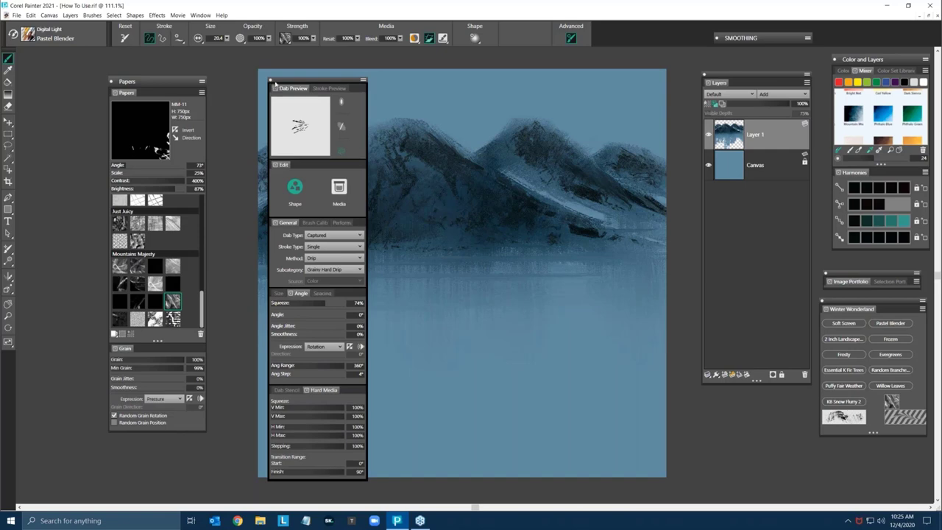
click(270, 80)
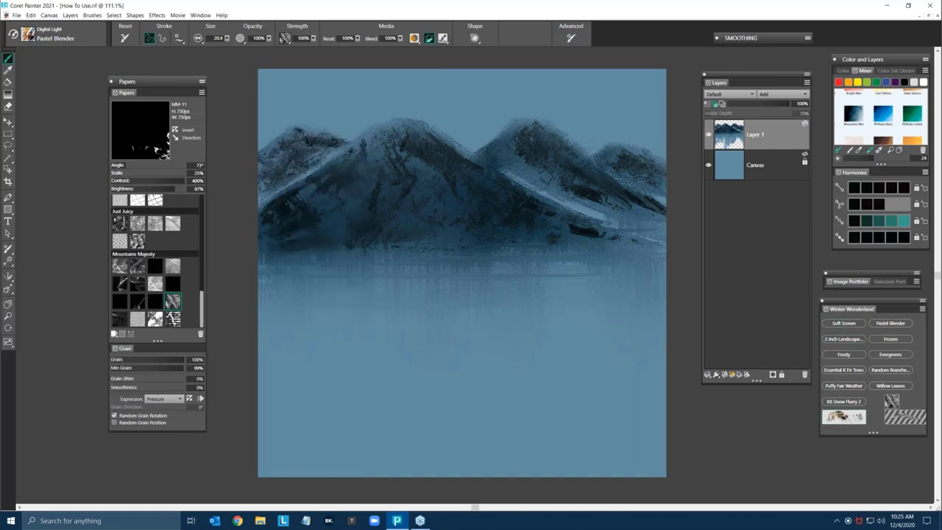
Step: Paint dark rock texture with the Pastel Blender Round on the second-largest mountain's peak and down its right slope
click(843, 416)
mouse_move(509, 138)
mouse_down()
mouse_move(518, 133)
mouse_move(497, 140)
mouse_move(498, 130)
mouse_up()
drag(512, 146, 524, 130)
drag(539, 167, 580, 178)
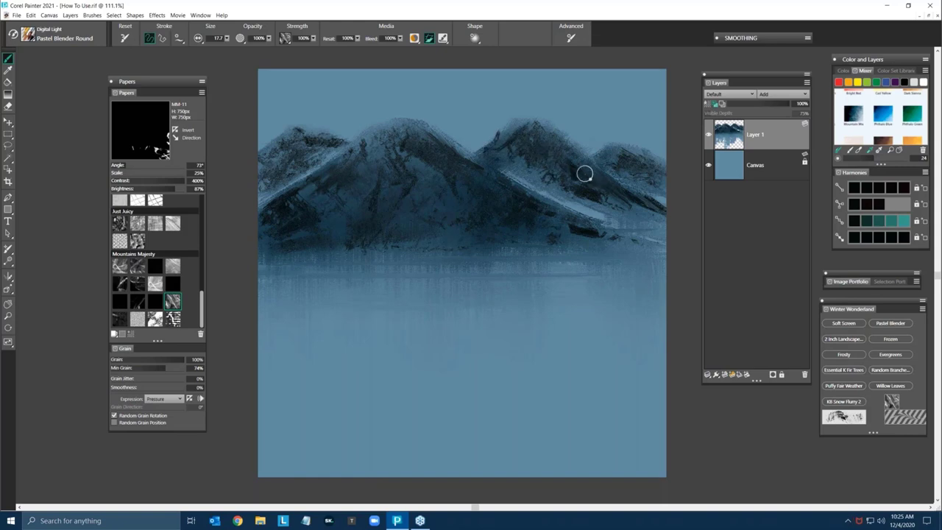
drag(631, 208, 662, 230)
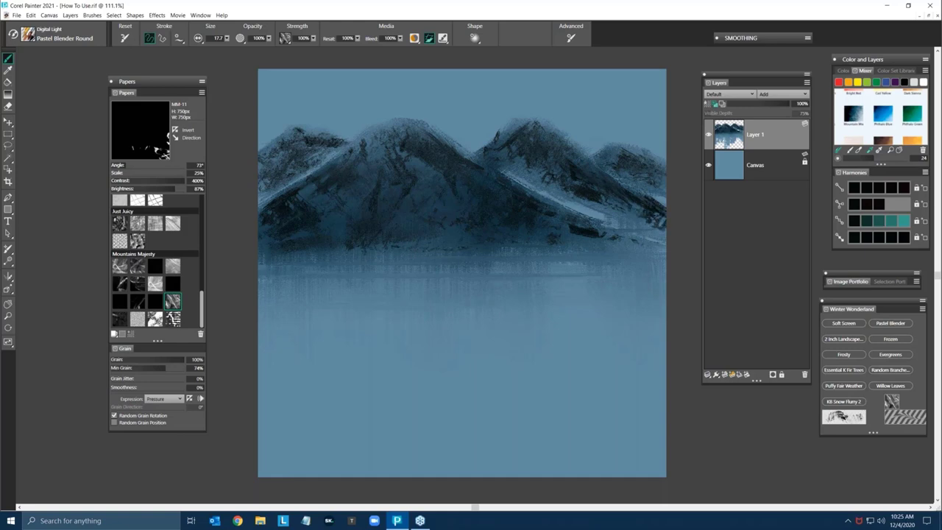
Step: Add dark rock texture to the right-hand mountains' slopes, the distant left peak, and the right shoreline
drag(578, 199, 592, 208)
drag(568, 158, 566, 145)
mouse_move(643, 171)
mouse_down()
mouse_move(613, 155)
mouse_move(634, 154)
mouse_move(658, 189)
mouse_up()
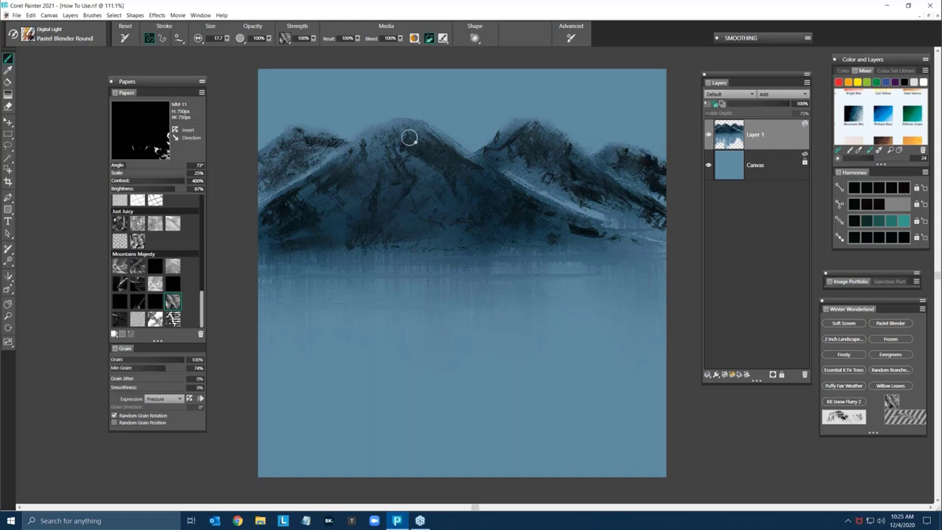
mouse_move(287, 155)
mouse_down()
mouse_move(283, 145)
mouse_move(281, 166)
mouse_move(268, 163)
mouse_move(297, 162)
mouse_move(291, 168)
mouse_up()
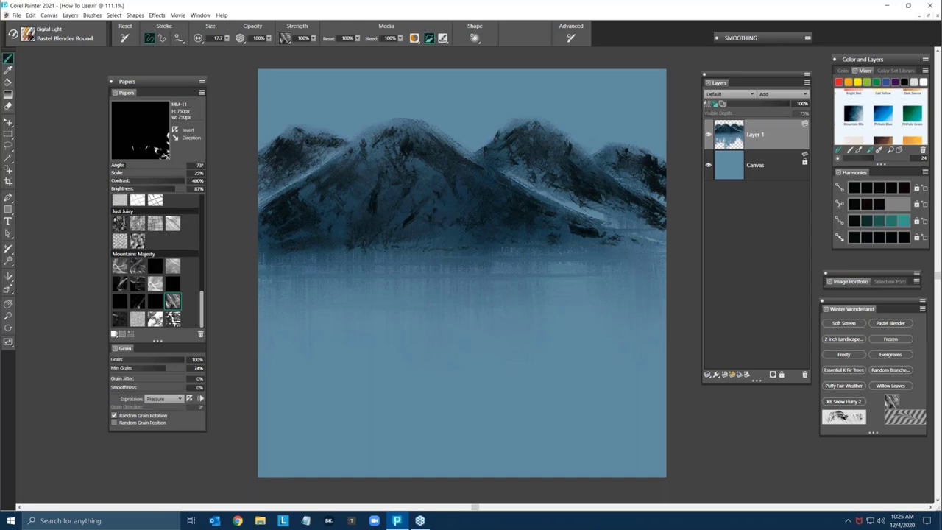
drag(616, 242, 649, 247)
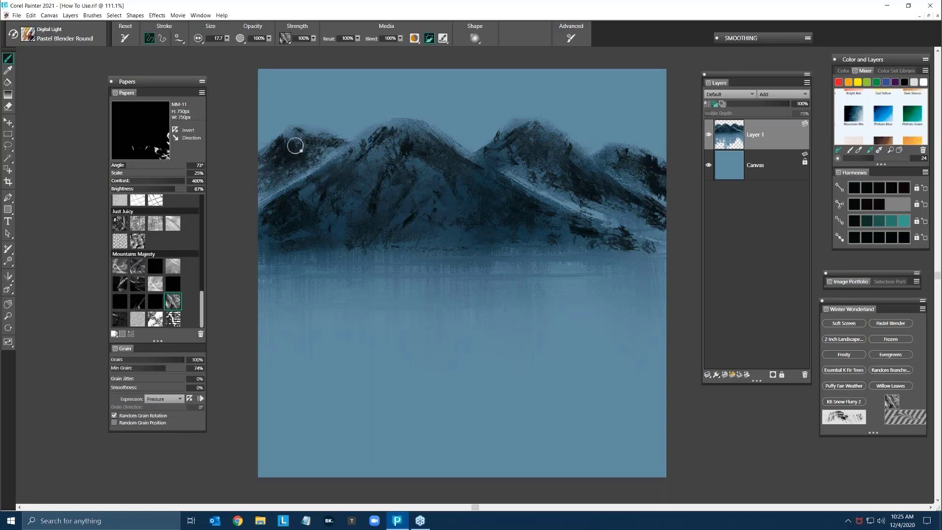
Step: Darken the distant left peak with more rock texture and add marks to the lower slope near the right shoreline
drag(281, 155, 260, 186)
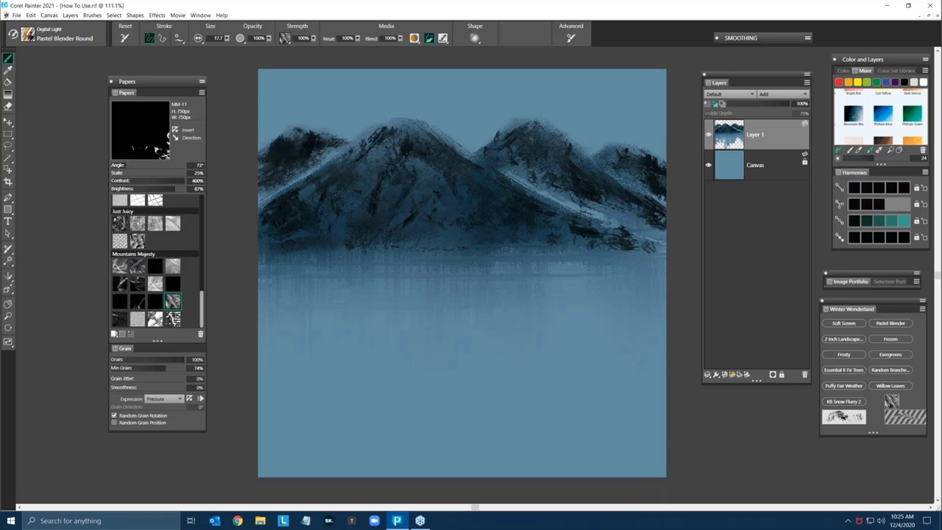
drag(300, 159, 271, 180)
drag(326, 149, 311, 165)
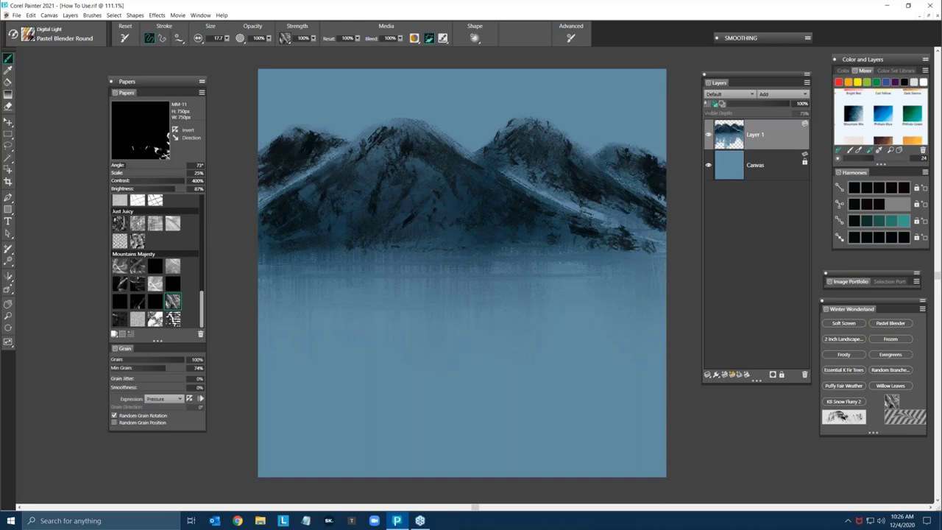
drag(620, 218, 662, 230)
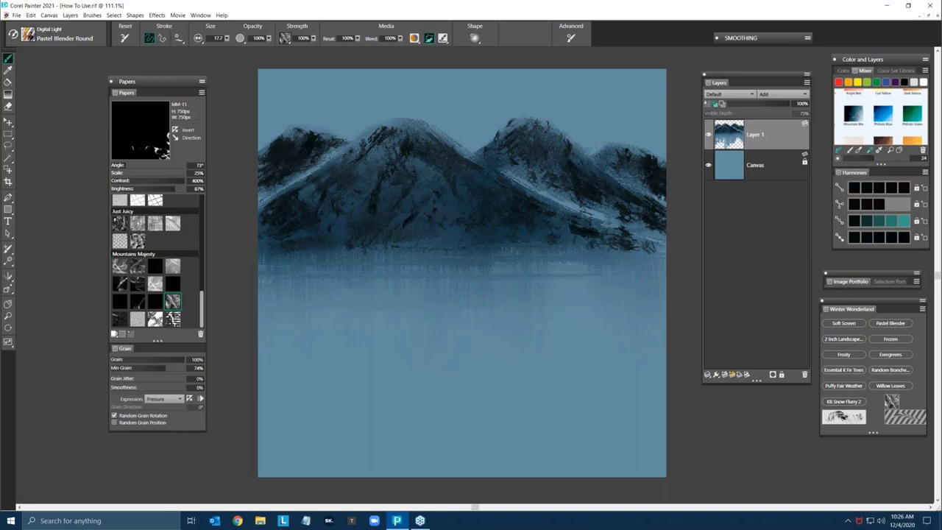
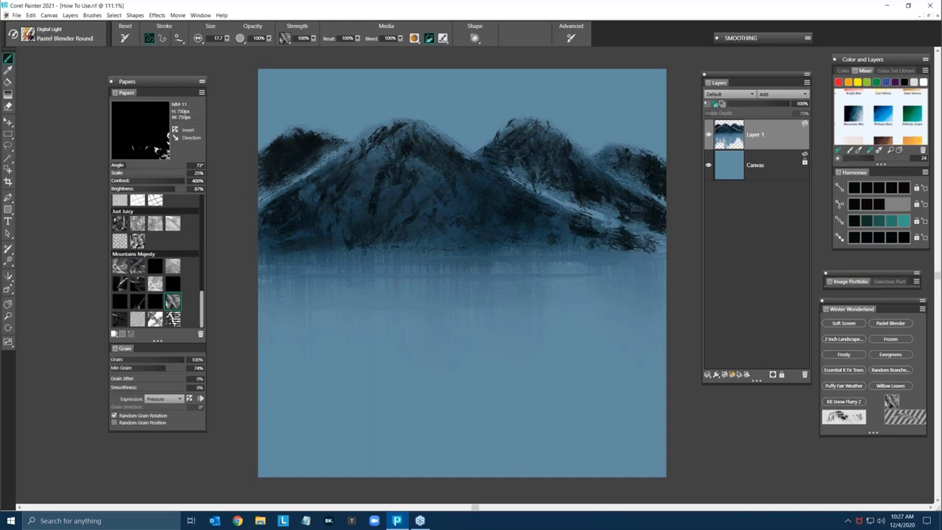
Step: Pick an off-white paint color from the mixer for snow
click(920, 85)
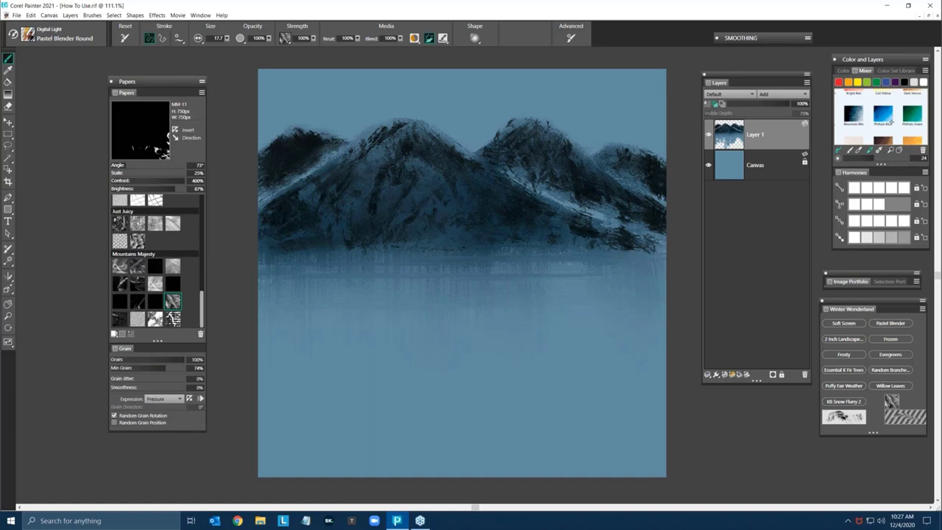
click(858, 138)
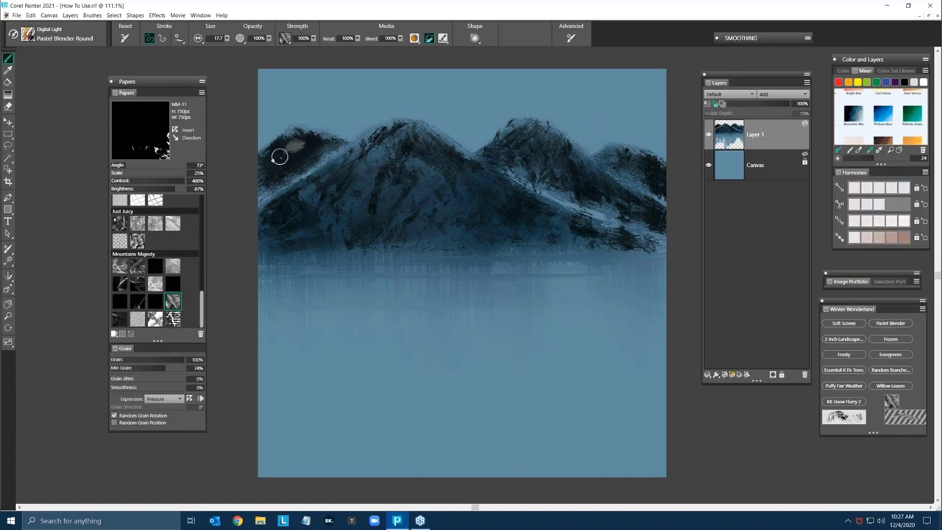
drag(288, 147, 297, 137)
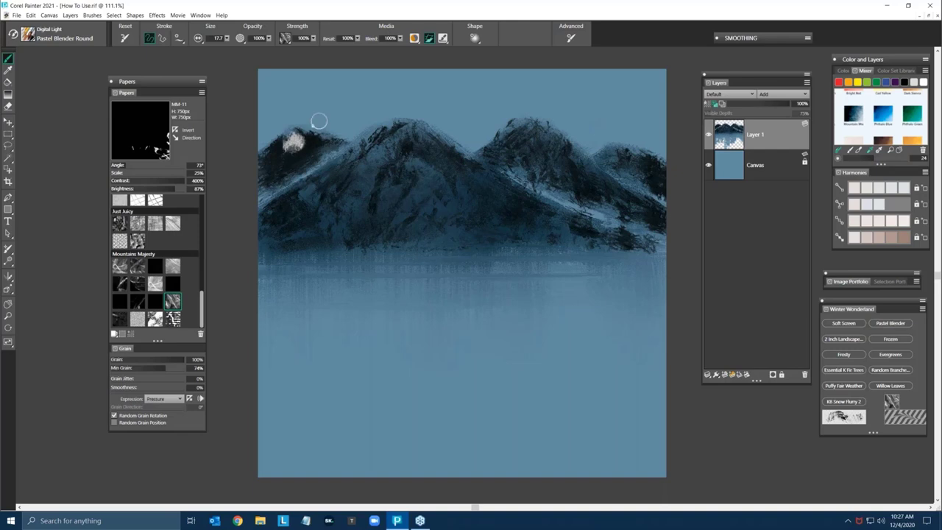
key(ctrl+z)
key(ctrl+z)
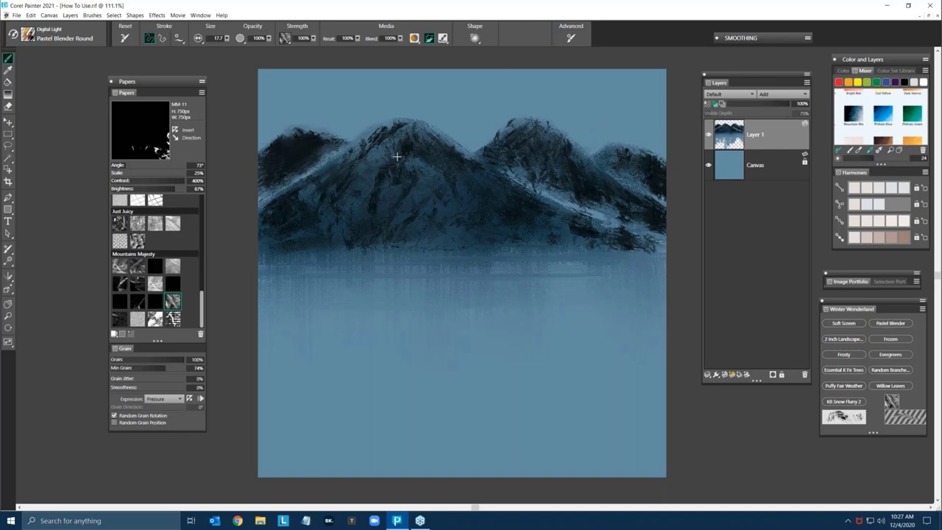
Step: Reduce the brush size to 10.1 and paint off-white snow on the distant left peak
drag(396, 155, 401, 156)
mouse_move(297, 132)
mouse_down()
mouse_move(284, 140)
mouse_move(315, 137)
mouse_up()
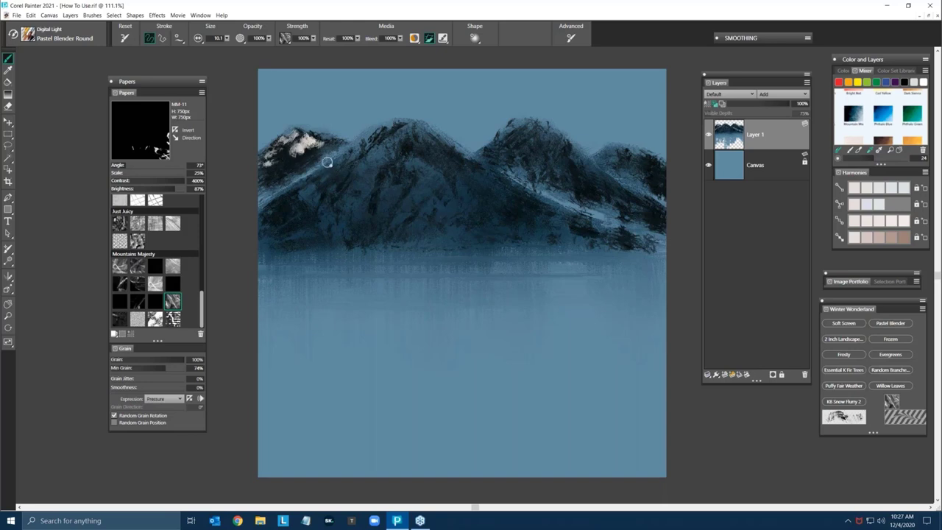
Step: Review the Pastel Blender Round's advanced brush controls, including its Angle settings, and close them
click(571, 38)
drag(315, 81, 281, 75)
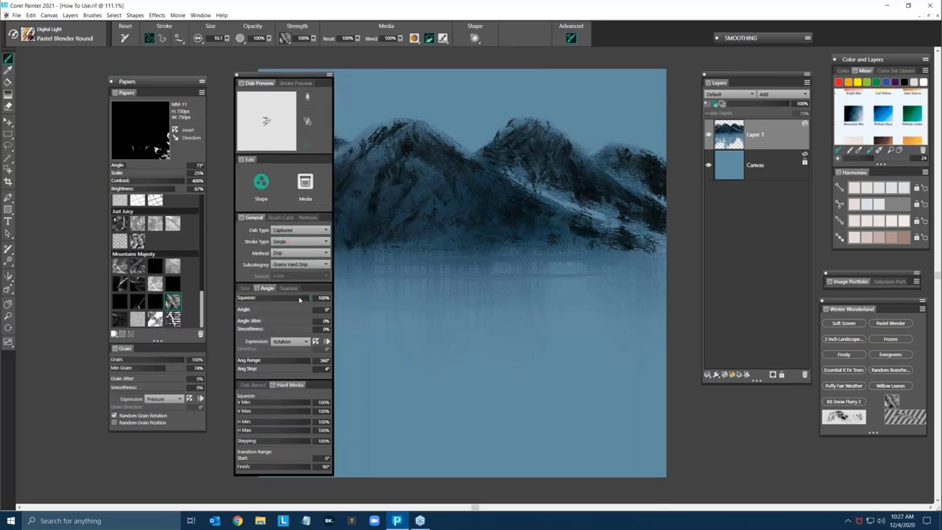
mouse_move(295, 301)
drag(301, 75, 288, 75)
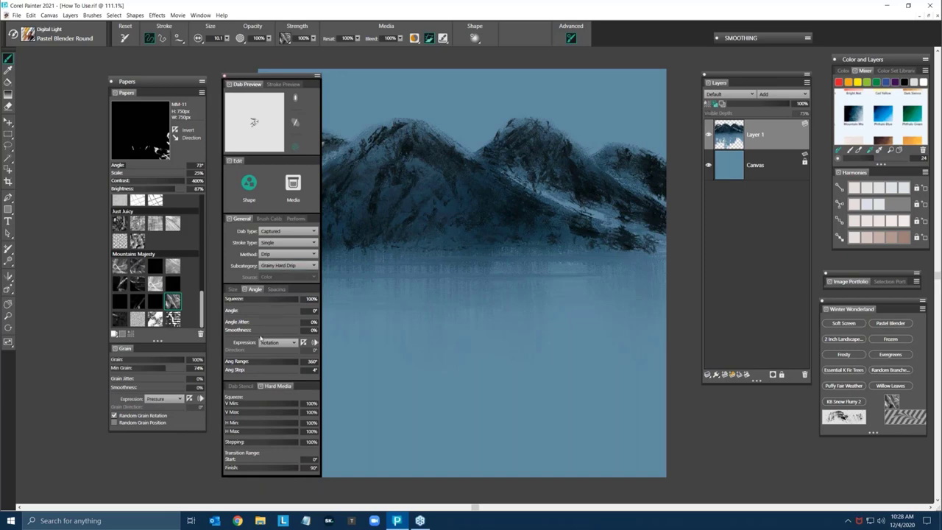
click(224, 76)
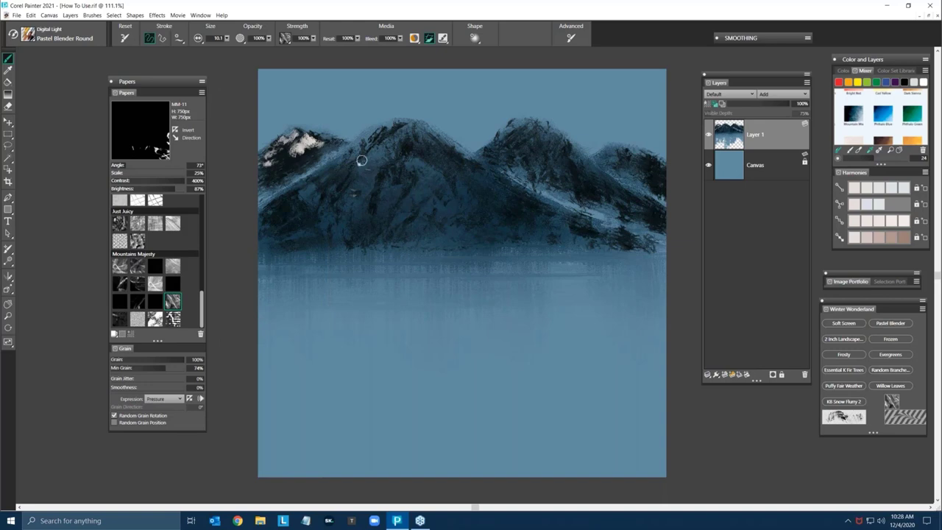
Step: Paint more off-white snow down the distant left peak and onto the central mountain's summit
mouse_move(301, 139)
mouse_down()
mouse_move(260, 161)
mouse_move(311, 141)
mouse_move(263, 168)
mouse_up()
drag(339, 134, 271, 169)
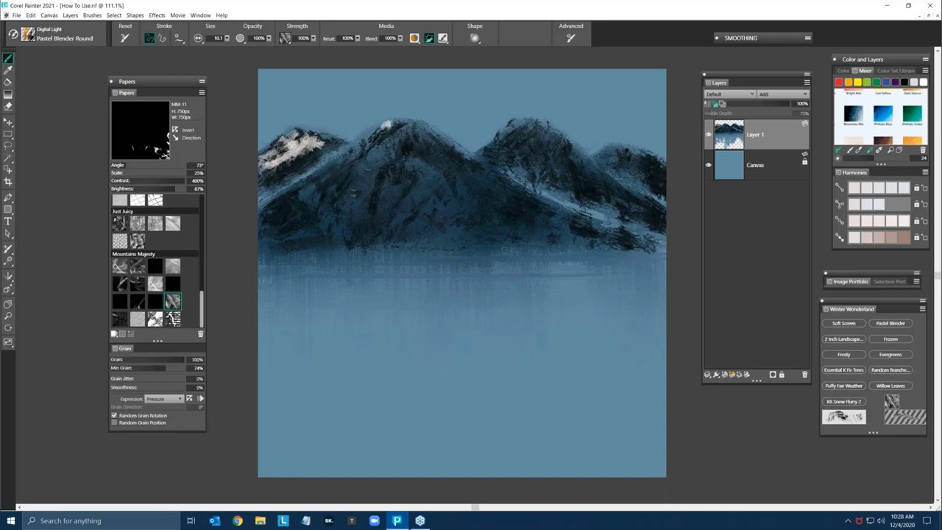
mouse_move(376, 131)
mouse_down()
mouse_move(362, 144)
mouse_move(403, 123)
mouse_up()
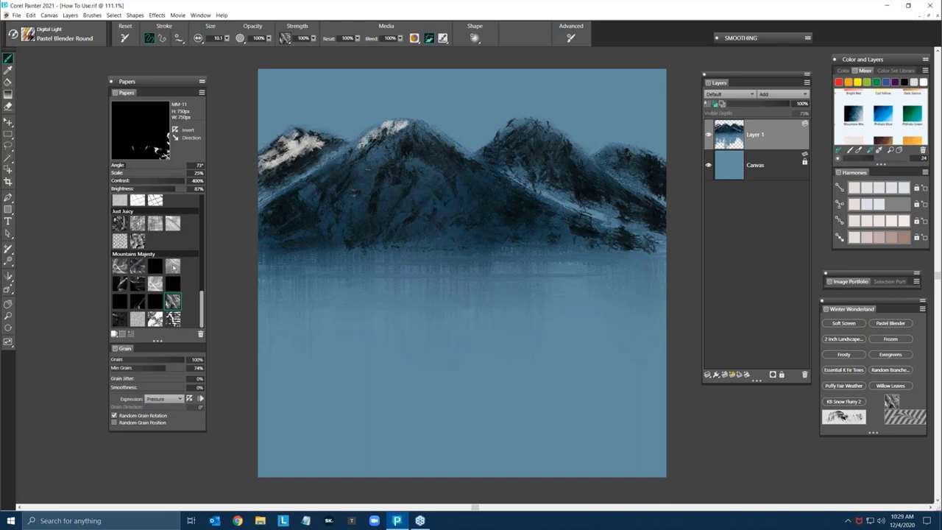
Step: Choose the MM-2 paper and paint broken off-white snow on the central mountain's summit and its lower left slope
click(137, 266)
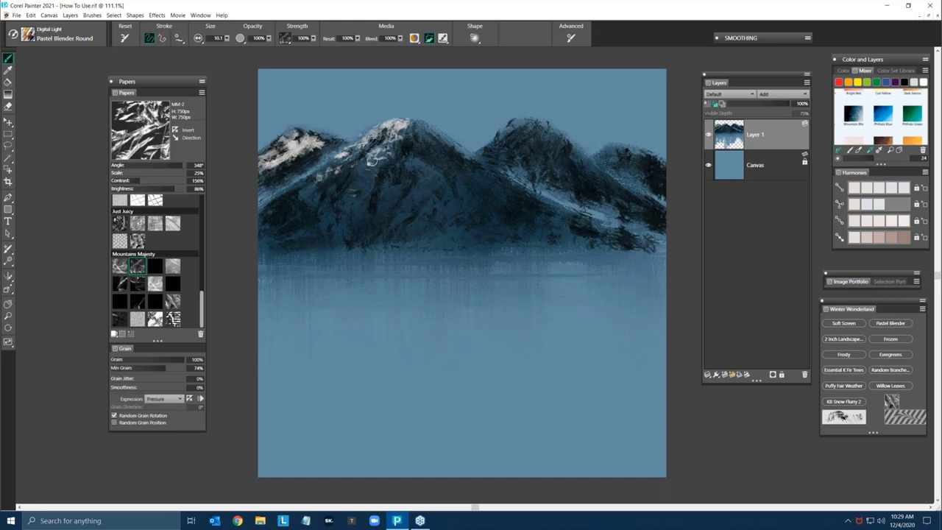
drag(416, 187, 433, 187)
drag(400, 150, 411, 134)
mouse_move(364, 171)
mouse_down()
mouse_move(293, 205)
mouse_move(287, 198)
mouse_move(326, 191)
mouse_move(324, 213)
mouse_move(266, 226)
mouse_move(316, 193)
mouse_up()
Step: Sample dark blue tones from the mountains and break up the snow on the left slopes and distant left peak at brush size 36.3
alt+click(356, 177)
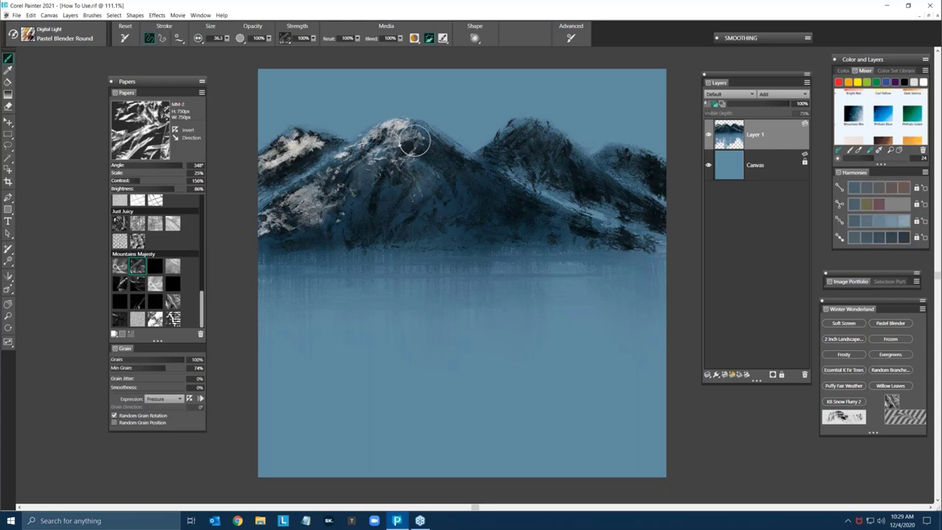
alt+click(355, 200)
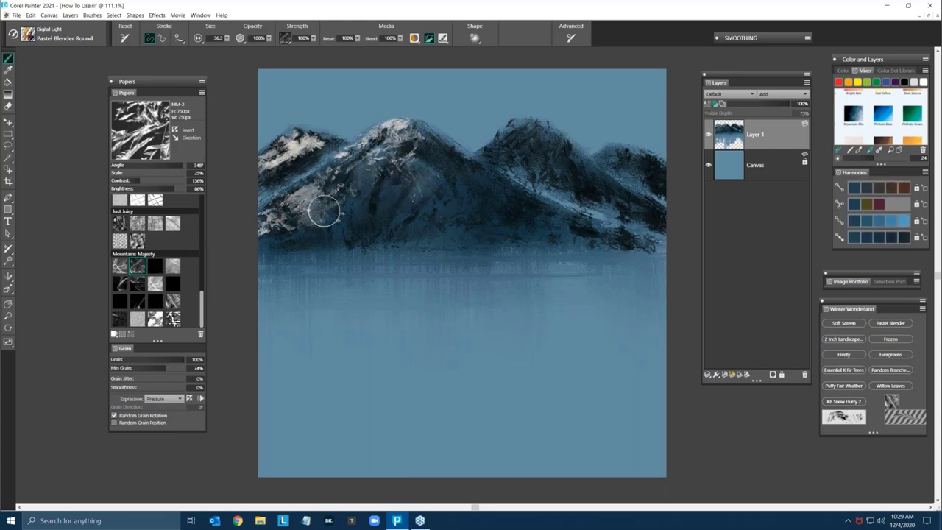
alt+click(353, 178)
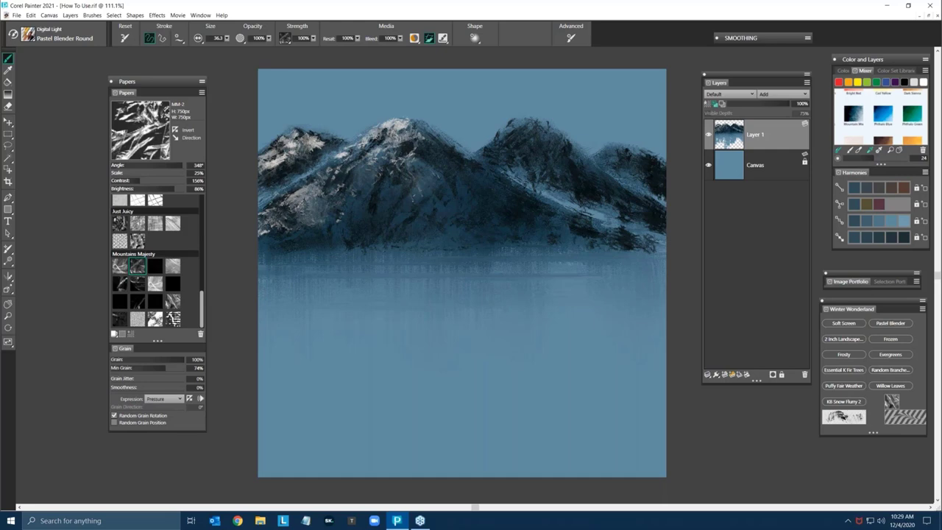
Step: Sample off-white from the central summit, choose the MM-6 paper, and paint snow on the right-hand peak at brush size 24.9
alt+click(419, 128)
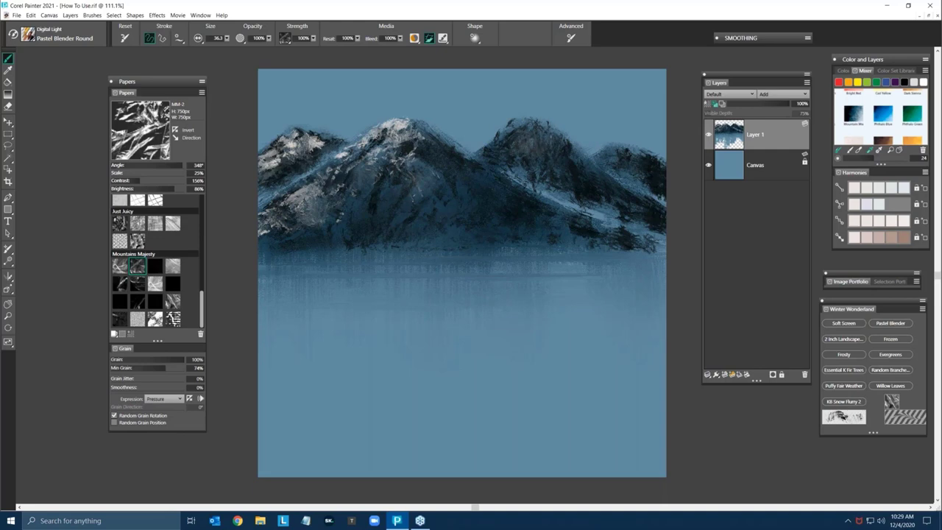
mouse_move(537, 142)
mouse_down()
mouse_move(547, 143)
mouse_move(511, 136)
mouse_move(522, 129)
mouse_move(490, 150)
mouse_move(503, 154)
mouse_move(509, 144)
mouse_up()
click(155, 284)
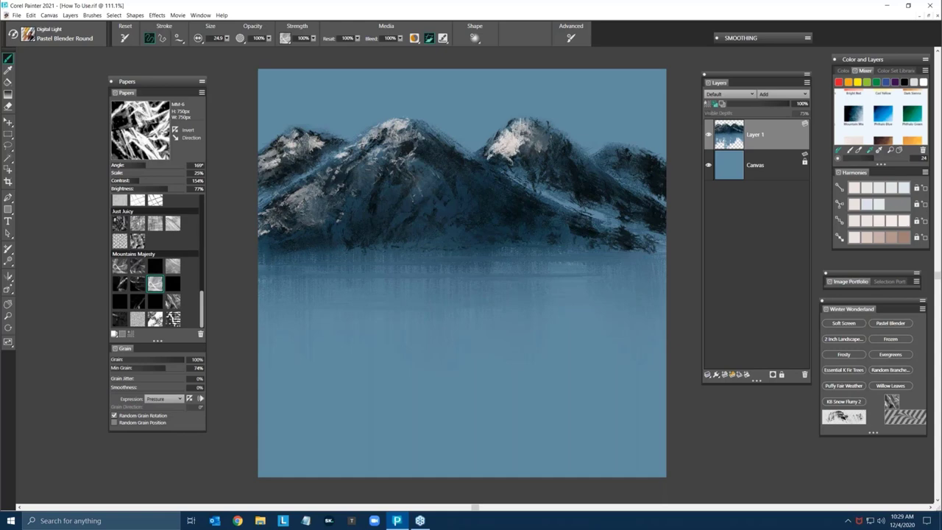
Step: Shade and break up the right-hand peak's snow with dark, blue and light grey tones sampled from the painting
alt+click(543, 150)
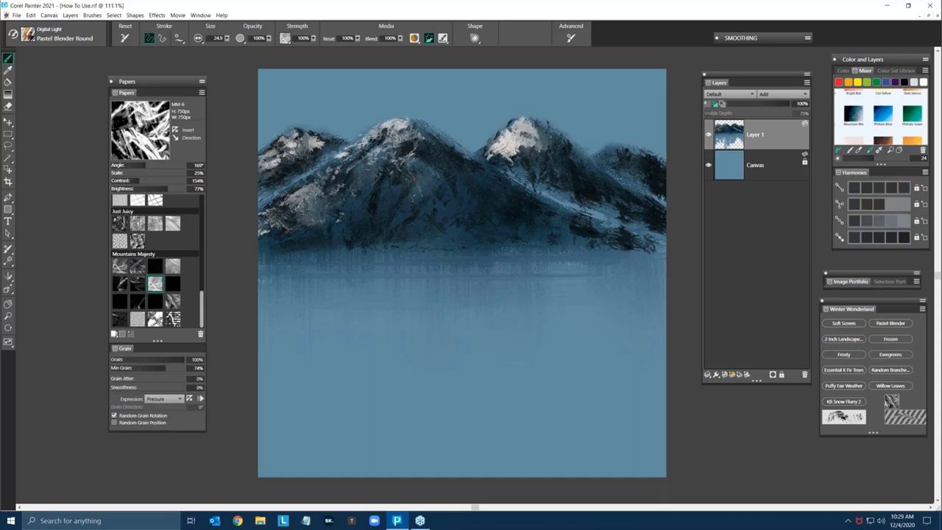
alt+click(518, 143)
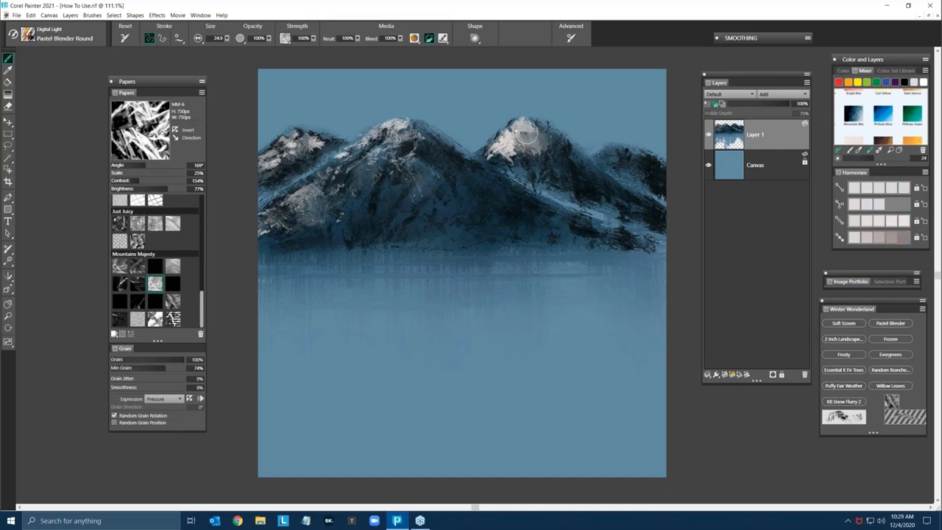
alt+click(475, 167)
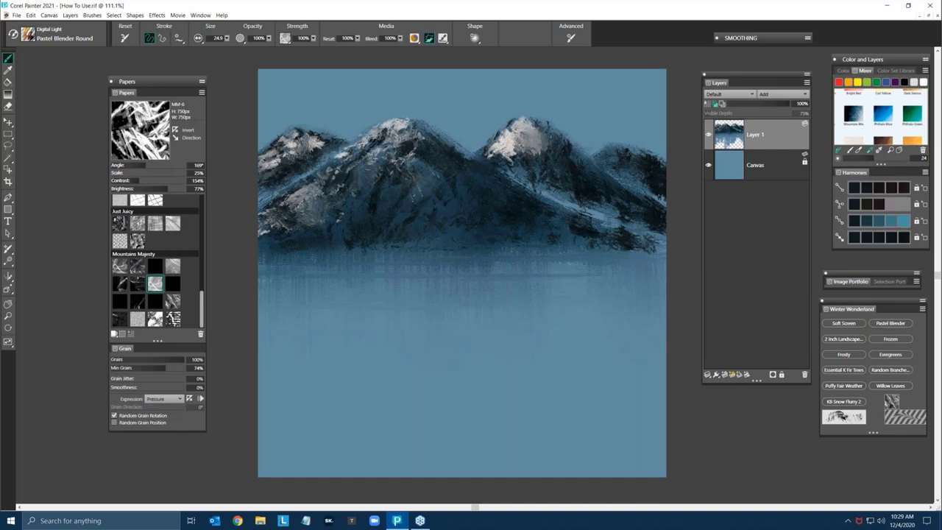
alt+click(511, 153)
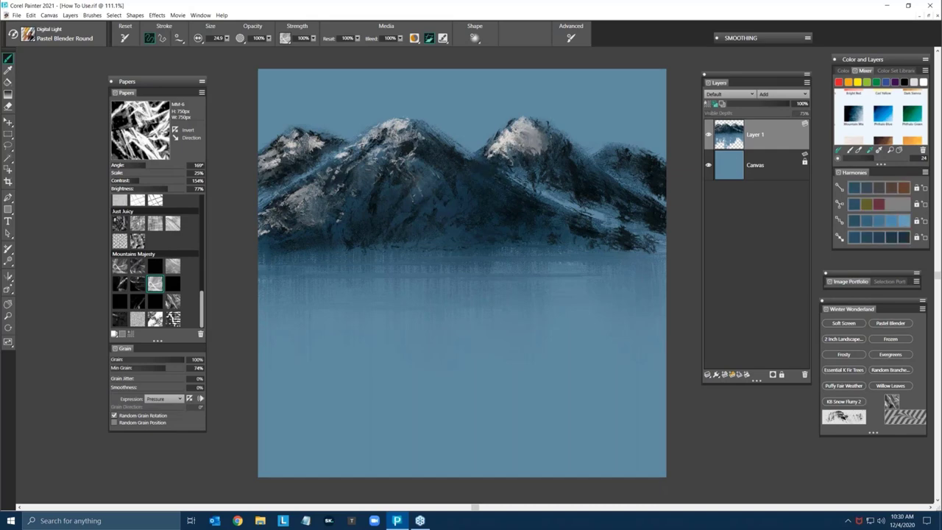
alt+click(526, 139)
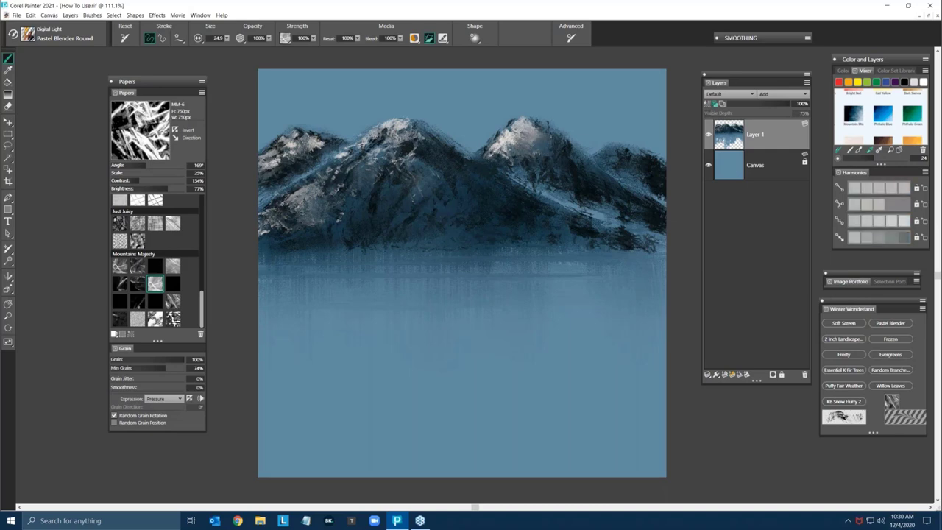
alt+click(548, 146)
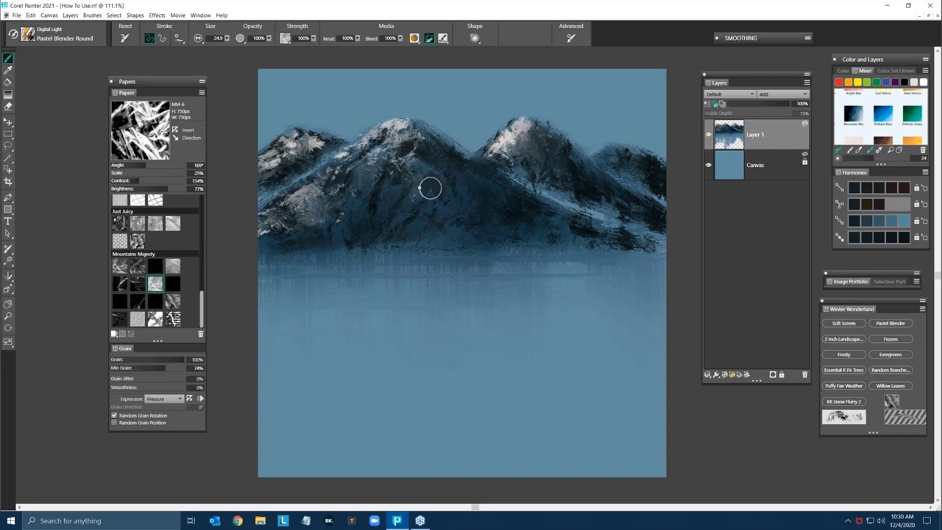
Step: Sample a light grey from the central mountain's snow and paint a patch on the middle of its face
alt+click(413, 150)
mouse_move(422, 177)
mouse_down()
mouse_move(410, 183)
mouse_move(414, 168)
mouse_move(420, 182)
mouse_up()
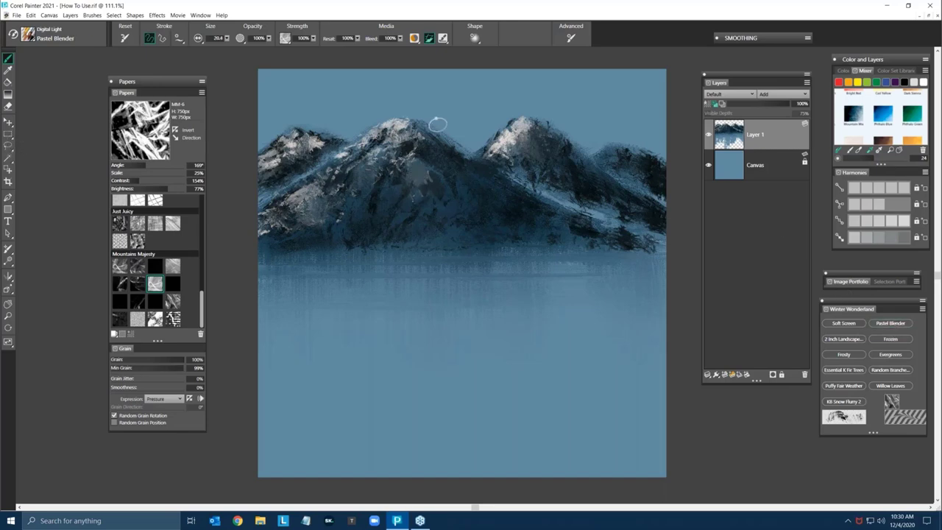
Step: Reset the Pastel Blender brush to its default settings and enlarge it to size 39.5
click(126, 38)
click(130, 39)
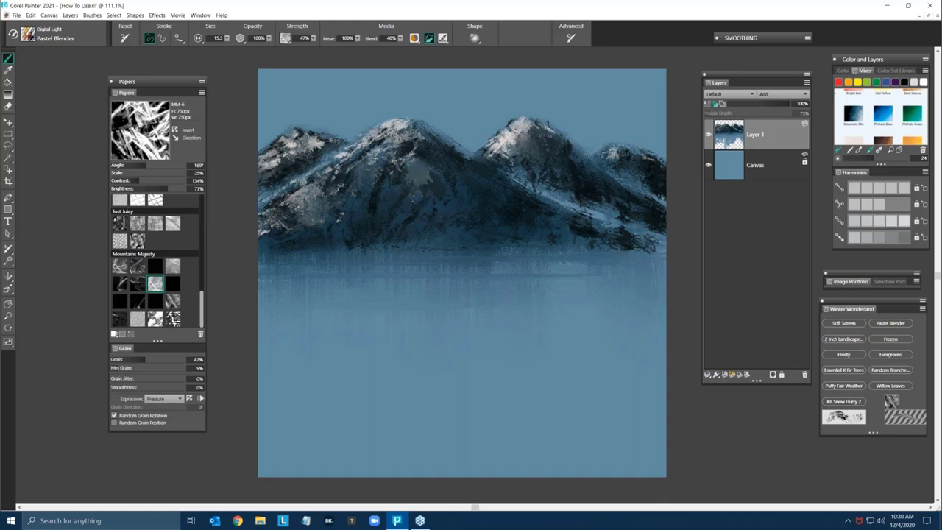
drag(491, 183, 506, 183)
click(452, 197)
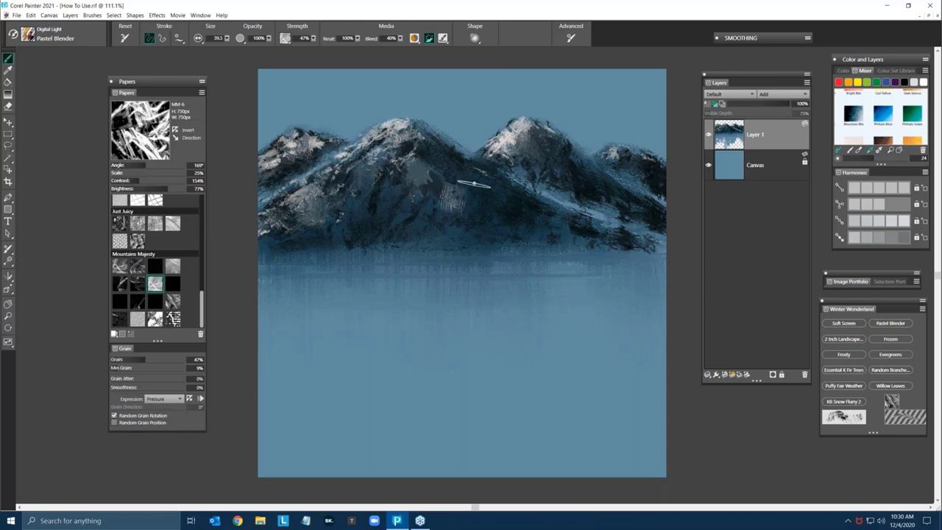
key(ctrl+z)
Step: Paint textured snow down the central mountain's right slope using off-white and grey tones sampled from the peaks
alt+click(507, 138)
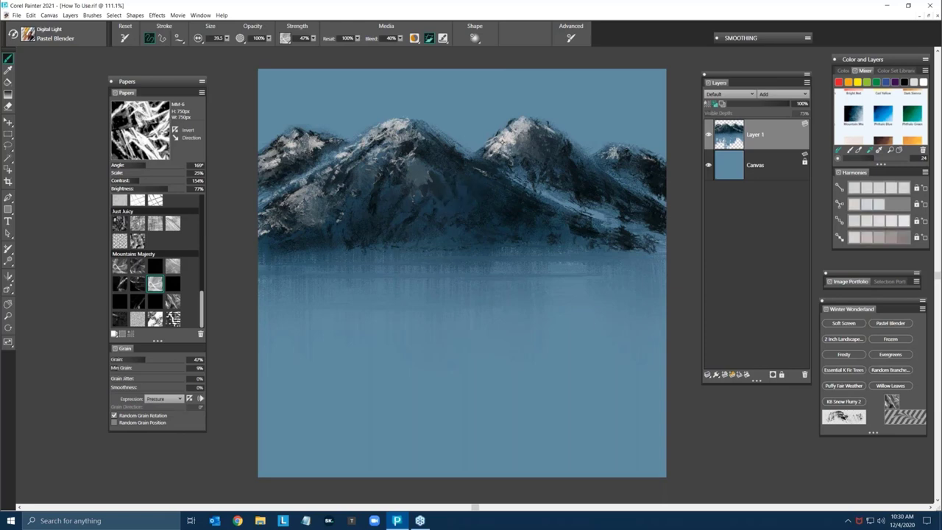
mouse_move(487, 200)
mouse_down()
mouse_move(452, 197)
mouse_move(435, 169)
mouse_move(420, 172)
mouse_up()
alt+click(436, 180)
alt+click(430, 177)
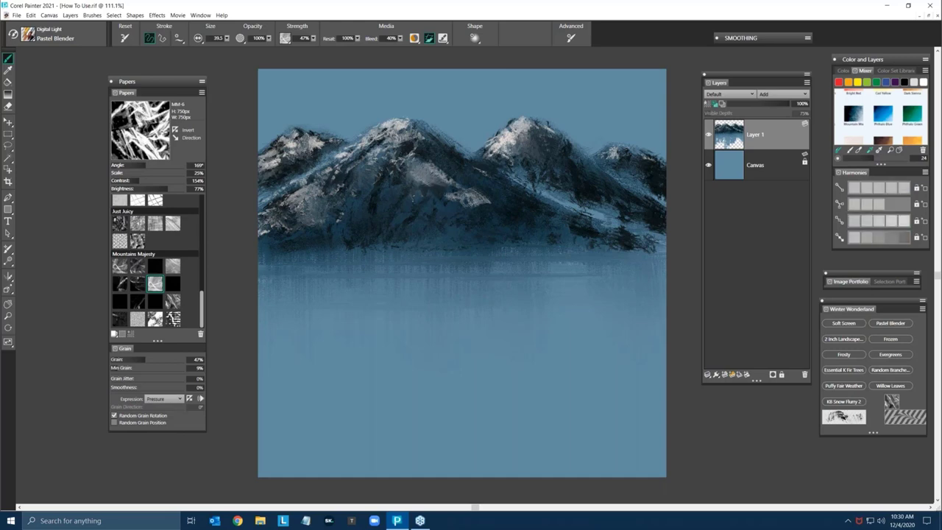
drag(479, 203, 515, 213)
Step: Soften the snow on the central mountain and distant left peak with sampled dark blue, sky blue and grey tones
alt+click(472, 209)
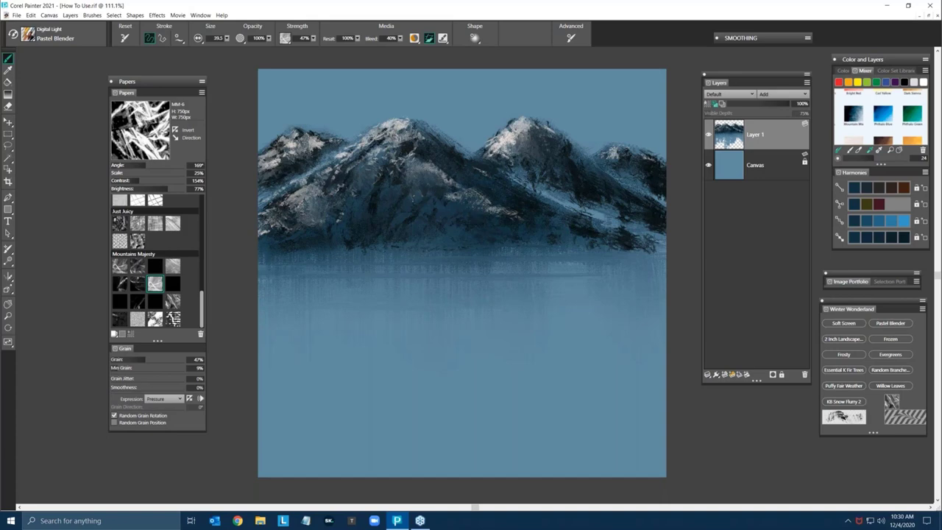
alt+click(548, 120)
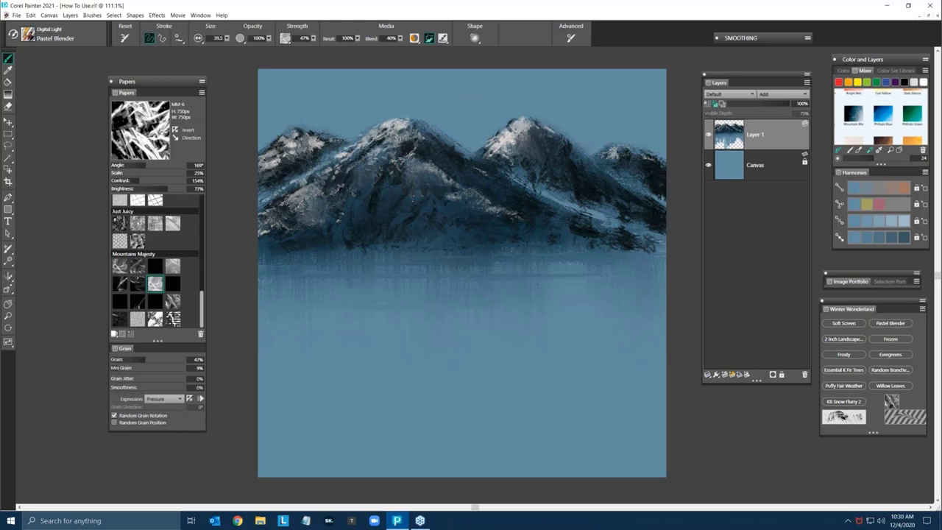
alt+click(318, 148)
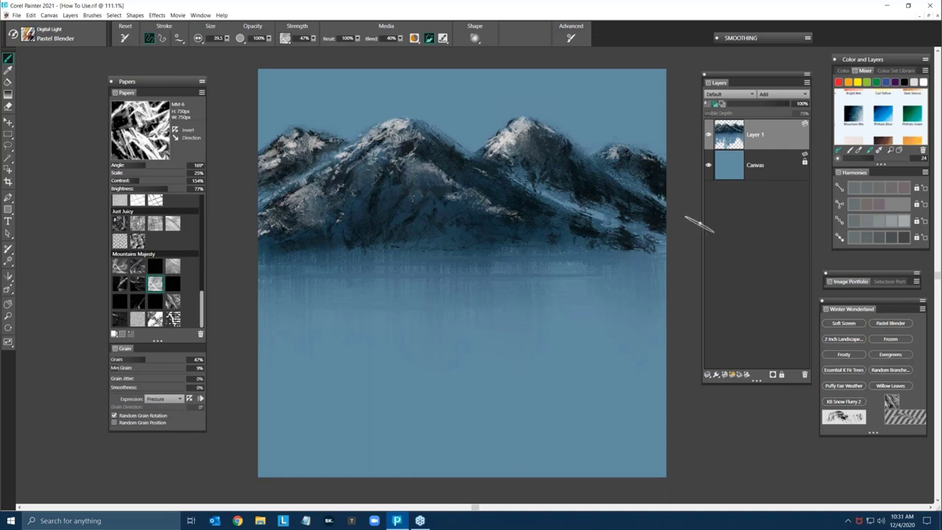
Step: Set Resat to 0%, choose the sandpaper paper, and blend the mountain bases into the water with a larger Pastel Blender
drag(356, 38, 243, 46)
click(137, 320)
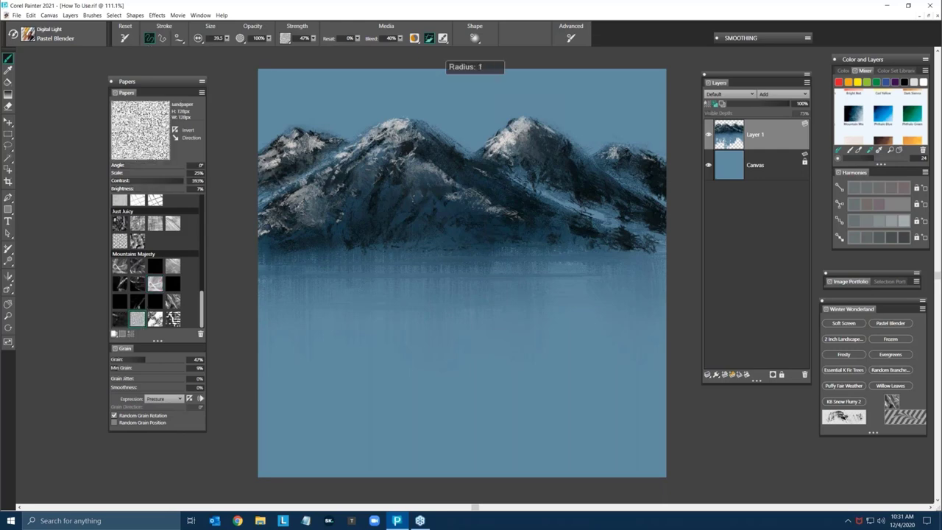
drag(555, 244, 573, 245)
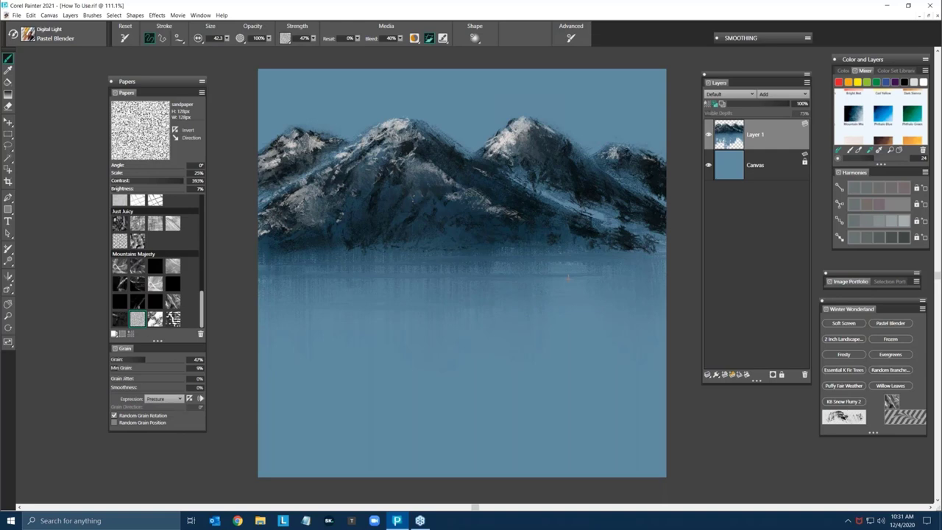
drag(568, 278, 548, 310)
drag(352, 239, 352, 252)
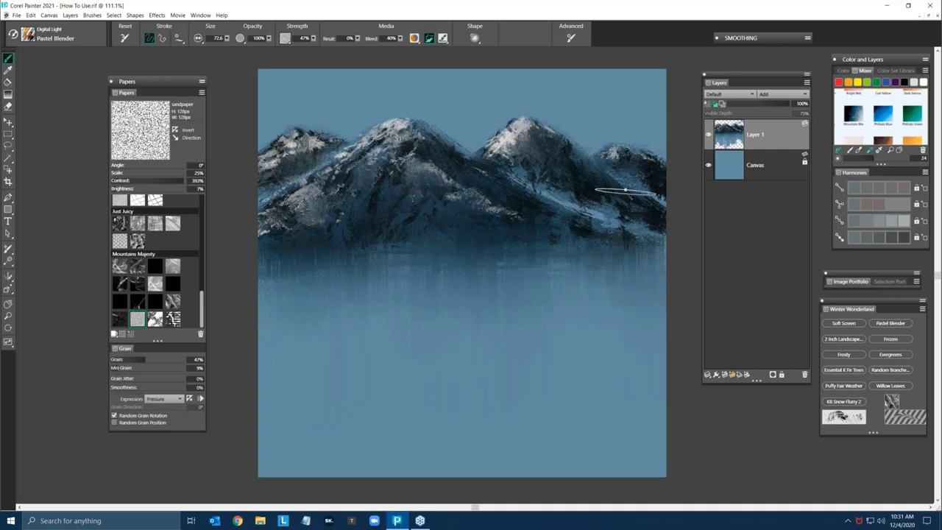
Step: Blend long vertical reflection streaks down the middle of the water
mouse_move(498, 283)
mouse_down()
mouse_move(465, 347)
mouse_move(461, 378)
mouse_up()
drag(462, 316, 459, 412)
drag(457, 337, 456, 467)
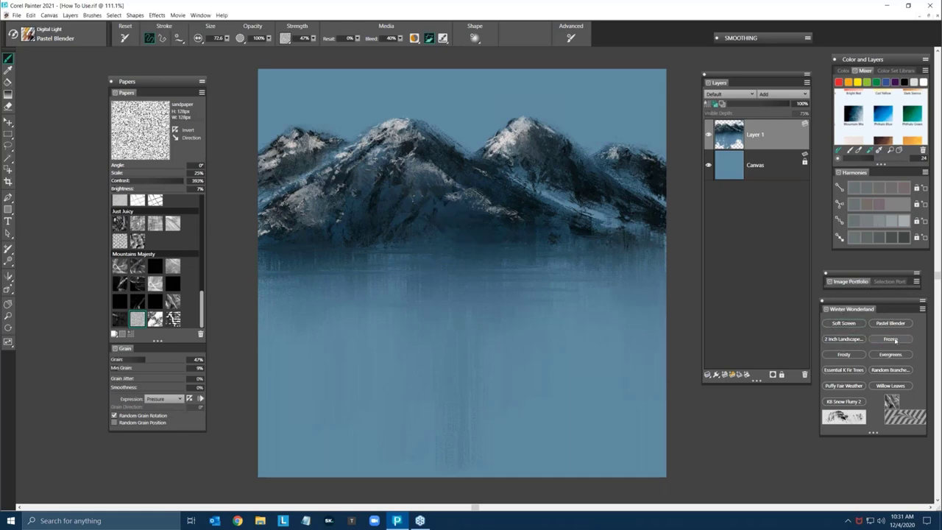
Step: Pick the Frozen brush and white paint, and add snow highlights along the central mountain's left ridge and lower slope
click(892, 339)
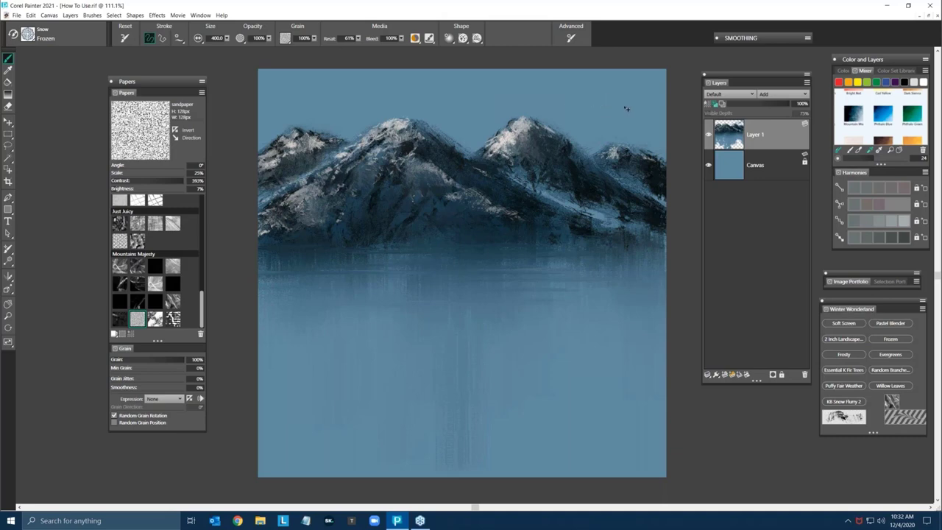
click(923, 84)
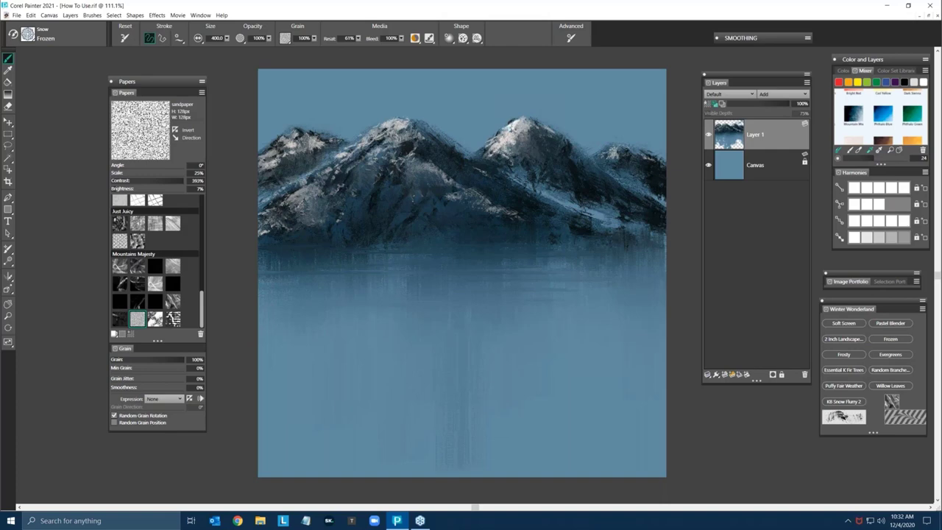
click(373, 131)
click(359, 139)
click(337, 154)
click(297, 193)
drag(324, 181, 275, 194)
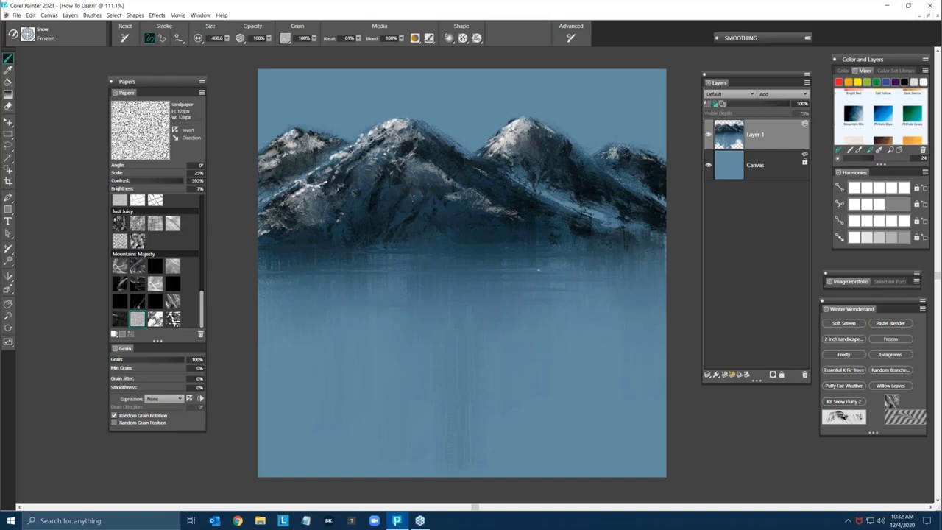
Step: Paint broken horizontal white ice lines across the water with the Frozen brush
mouse_move(485, 265)
mouse_down()
mouse_move(538, 262)
mouse_move(375, 270)
mouse_move(429, 283)
mouse_move(538, 287)
mouse_move(335, 312)
mouse_move(412, 315)
mouse_move(408, 322)
mouse_up()
mouse_move(554, 258)
mouse_down()
mouse_move(631, 256)
mouse_move(497, 258)
mouse_up()
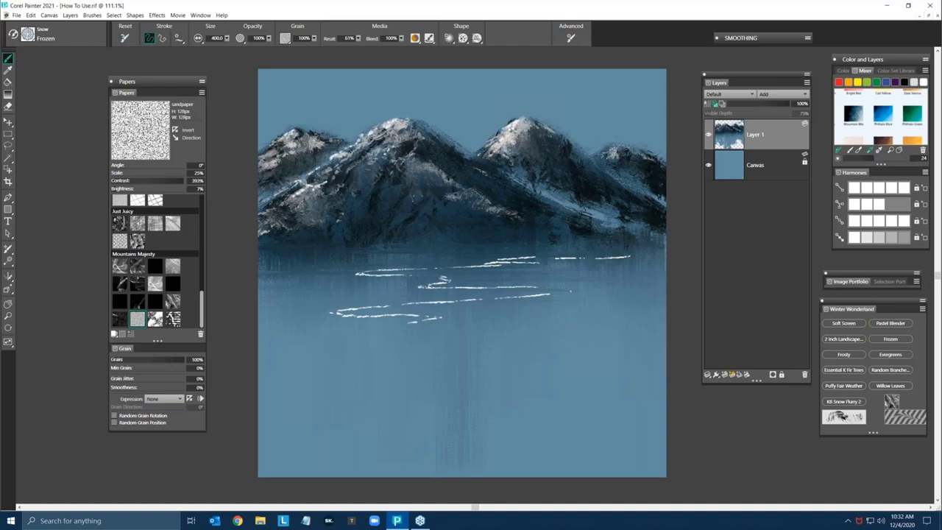
mouse_move(548, 322)
mouse_down()
mouse_move(571, 307)
mouse_move(566, 359)
mouse_move(593, 275)
mouse_up()
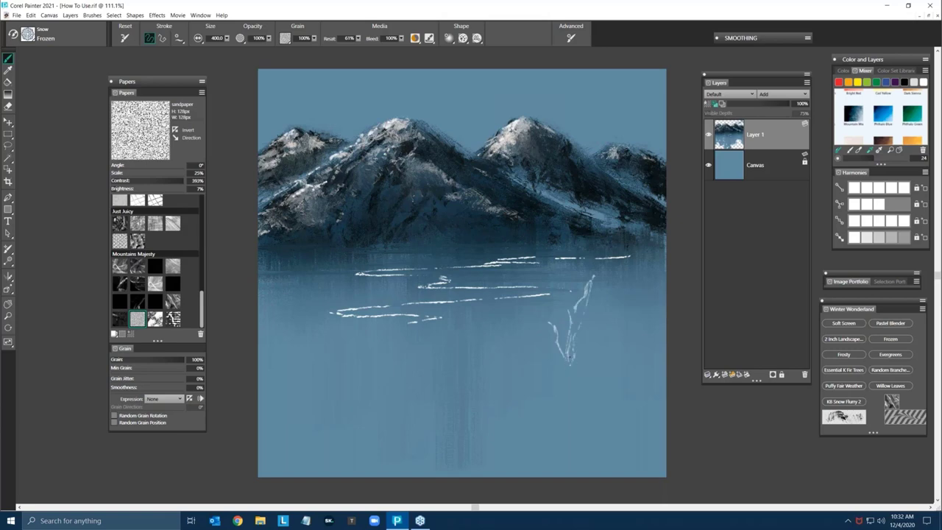
key(ctrl+z)
key(ctrl+z)
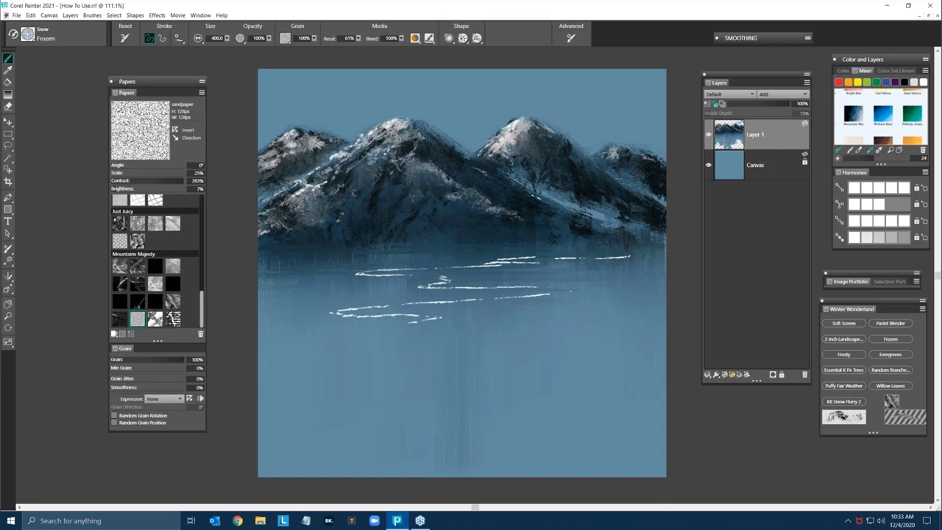
Step: Dab snow highlights onto the central mountain's summit, and soften the white ice lines on the water with the Pastel Blender
drag(413, 119, 421, 125)
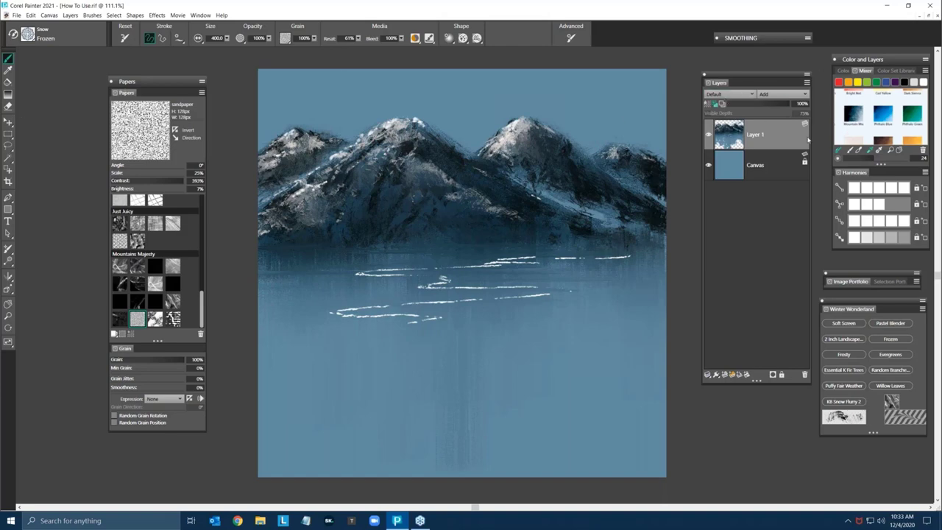
click(892, 323)
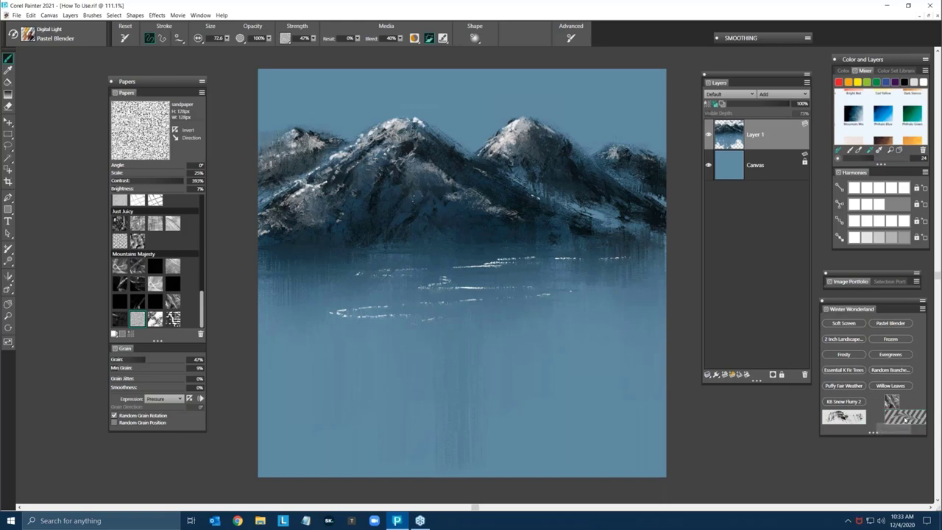
Step: Push and reshape the mountain slopes and ice lines with the Pinch Cloud brush, reducing its size to 25
click(843, 417)
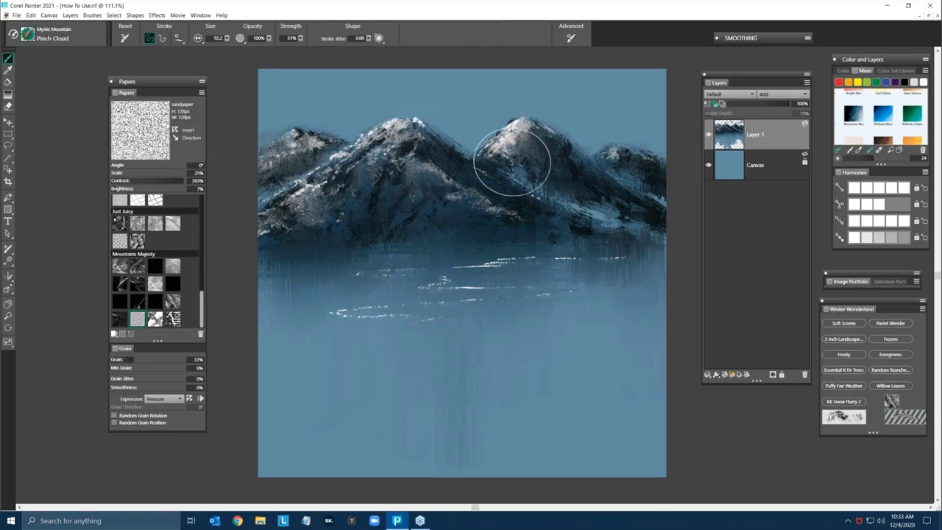
drag(463, 160, 474, 160)
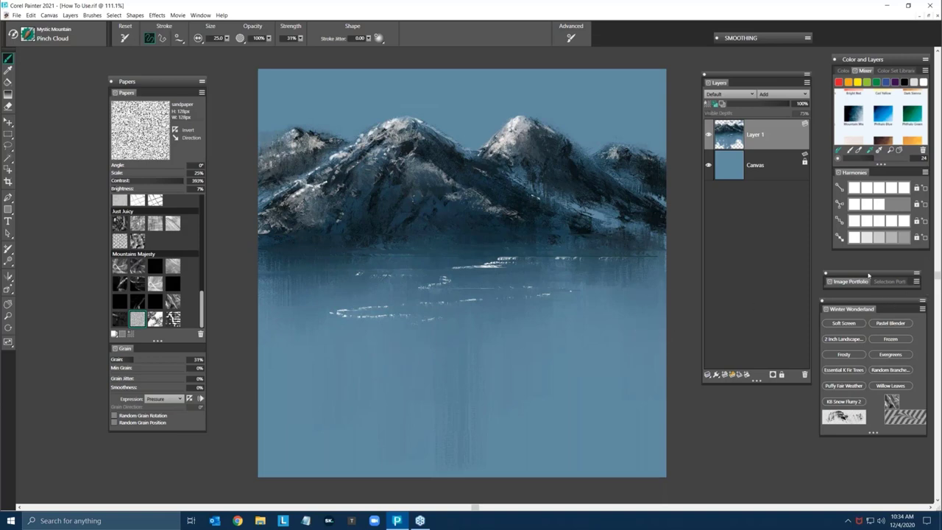
Step: Add a new layer in Overlay mode, and pick the Soft Screen brush at size 164 with a yellow-orange color
click(843, 323)
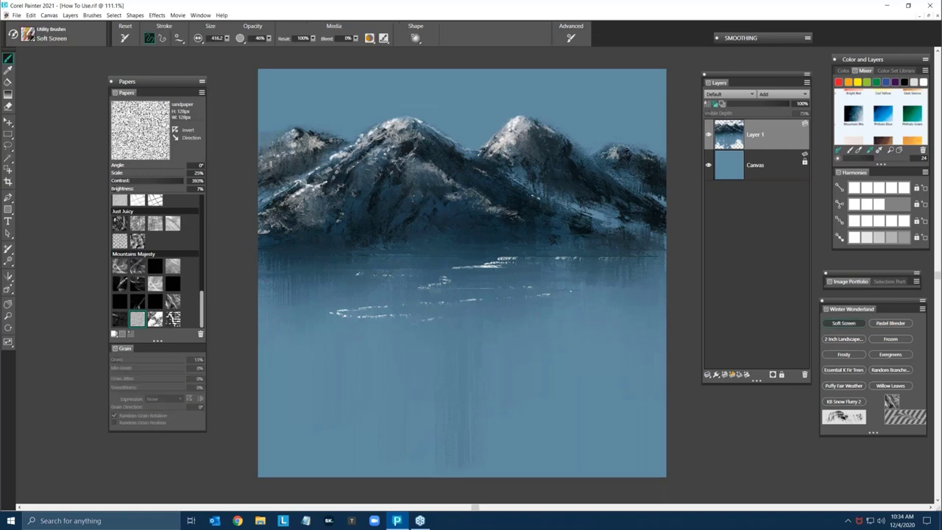
drag(528, 336, 492, 351)
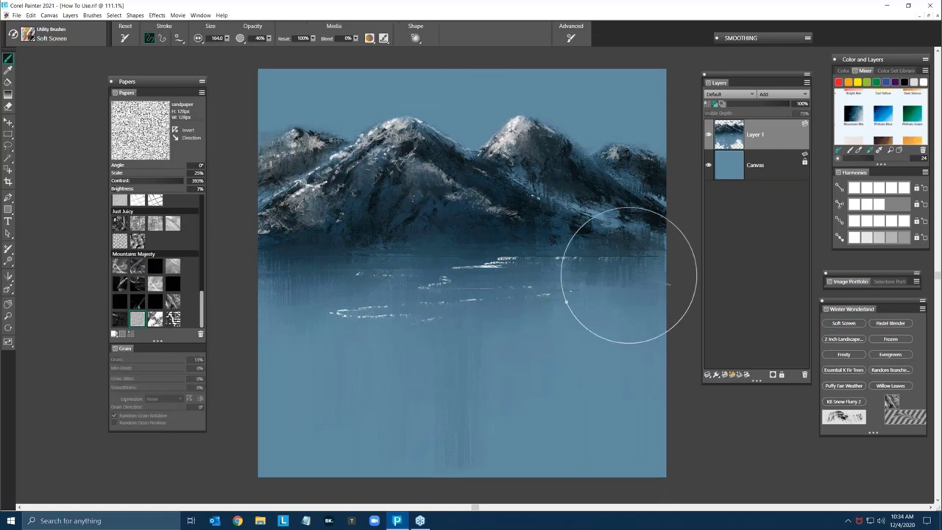
click(727, 373)
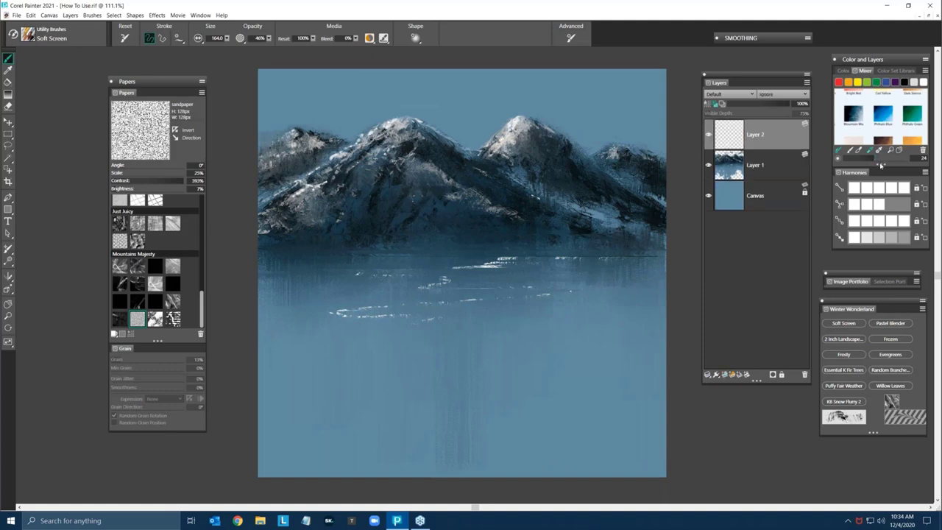
drag(879, 163, 880, 189)
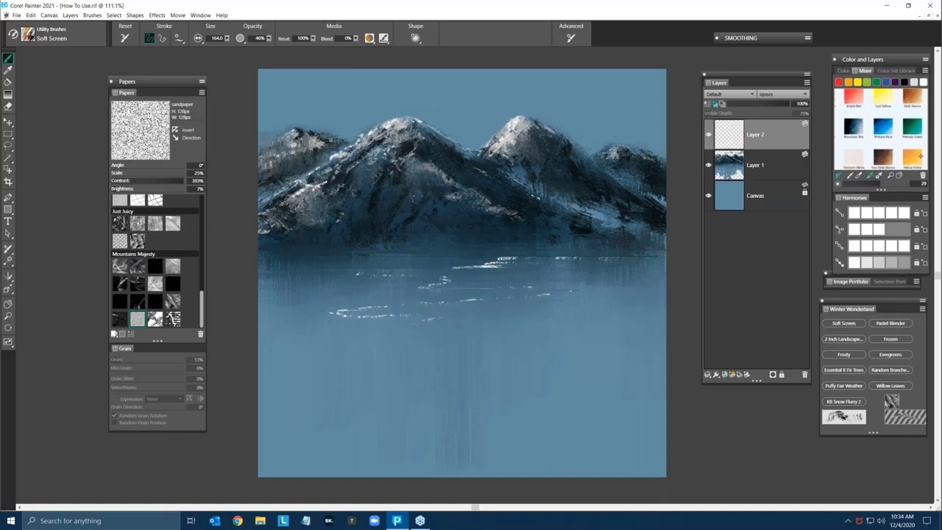
click(909, 156)
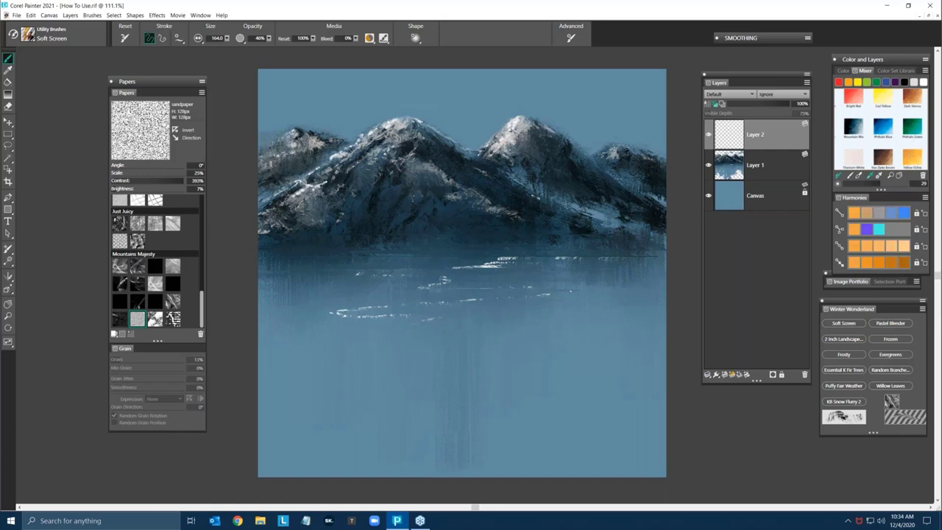
click(732, 95)
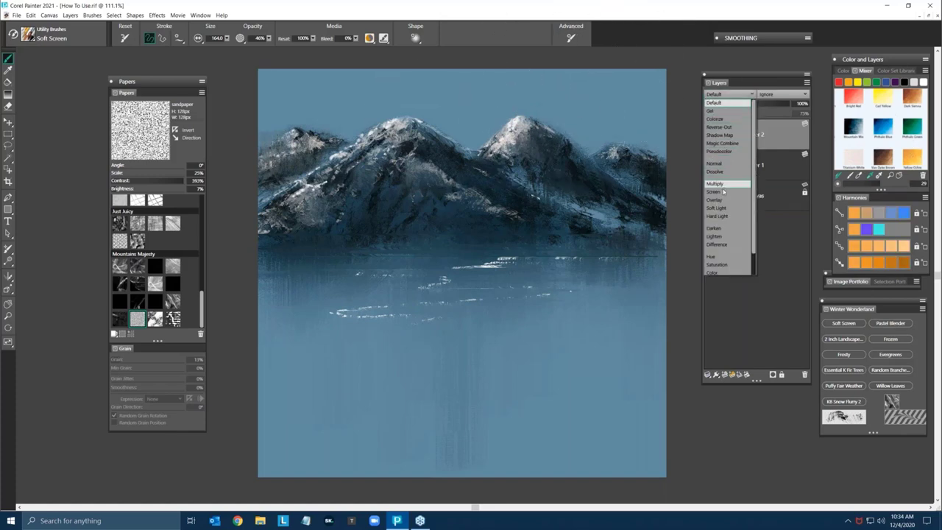
click(715, 199)
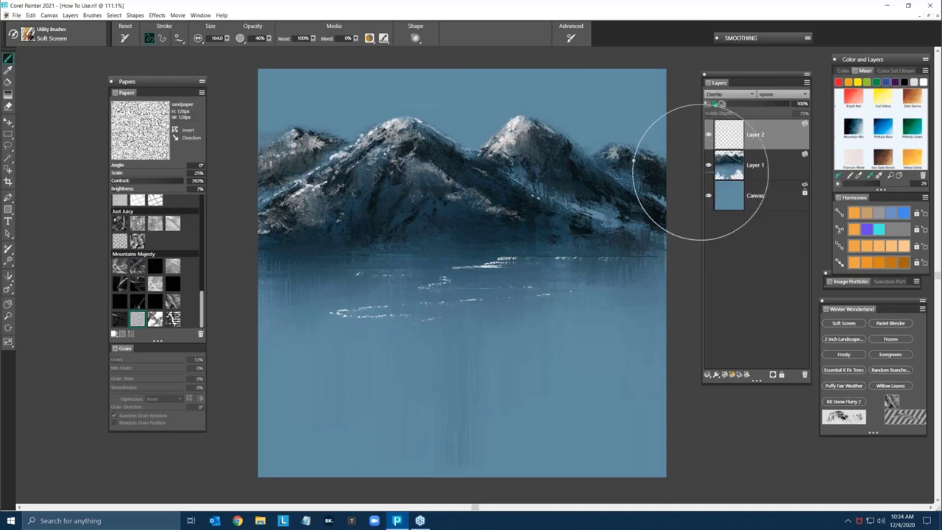
Step: Paint a warm glow in the sky between the two main peaks and over the slopes of the mountains on the right
click(466, 107)
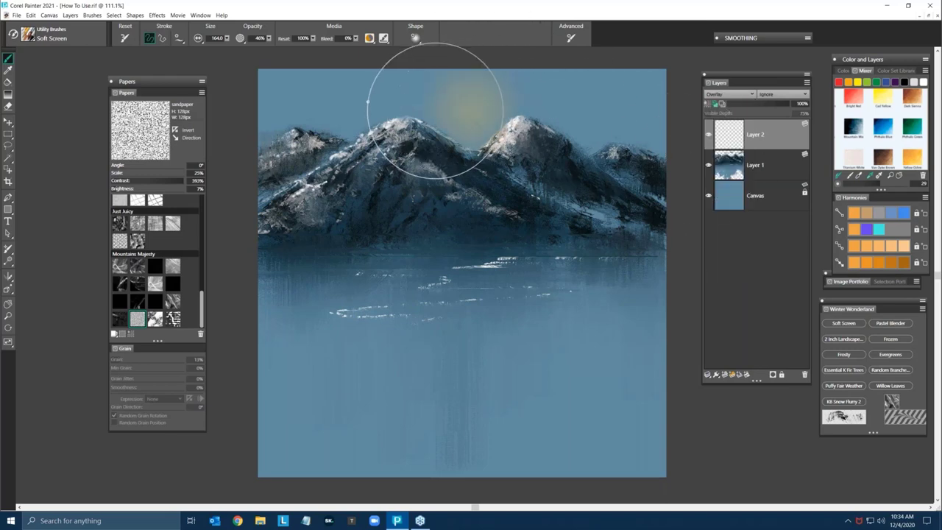
mouse_move(435, 110)
mouse_down()
mouse_move(464, 124)
mouse_move(479, 118)
mouse_move(442, 102)
mouse_move(380, 96)
mouse_move(502, 90)
mouse_up()
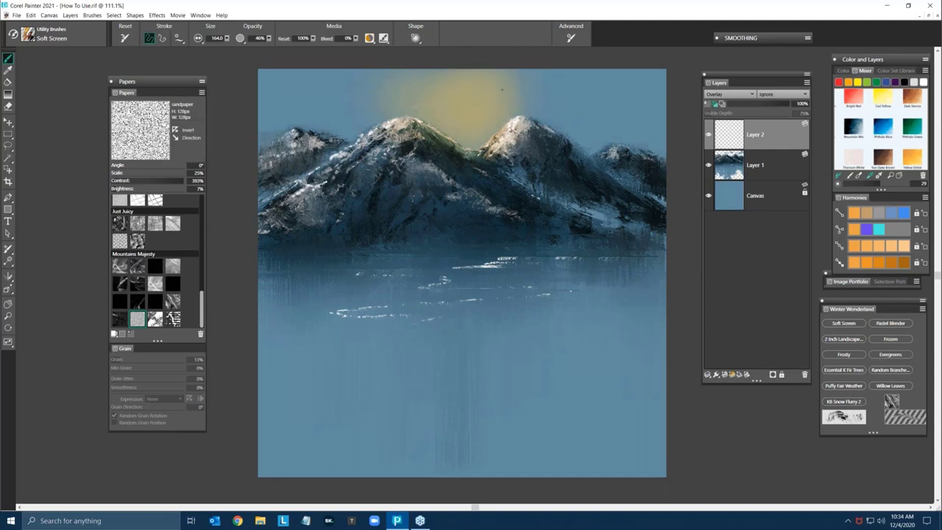
drag(504, 143, 663, 218)
drag(610, 200, 609, 168)
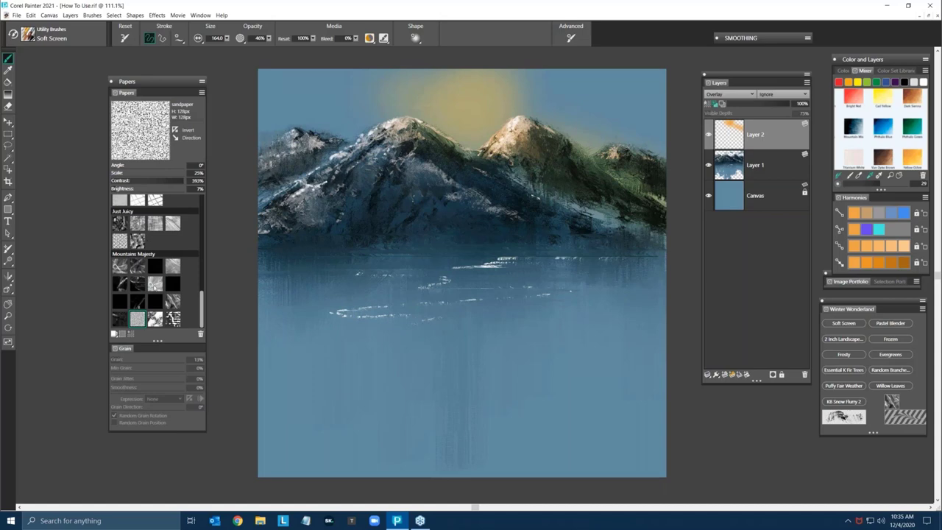
Step: Choose the MM-6 paper, set its contrast to 172% and brightness to 80%, and pick white as the paint color
click(155, 283)
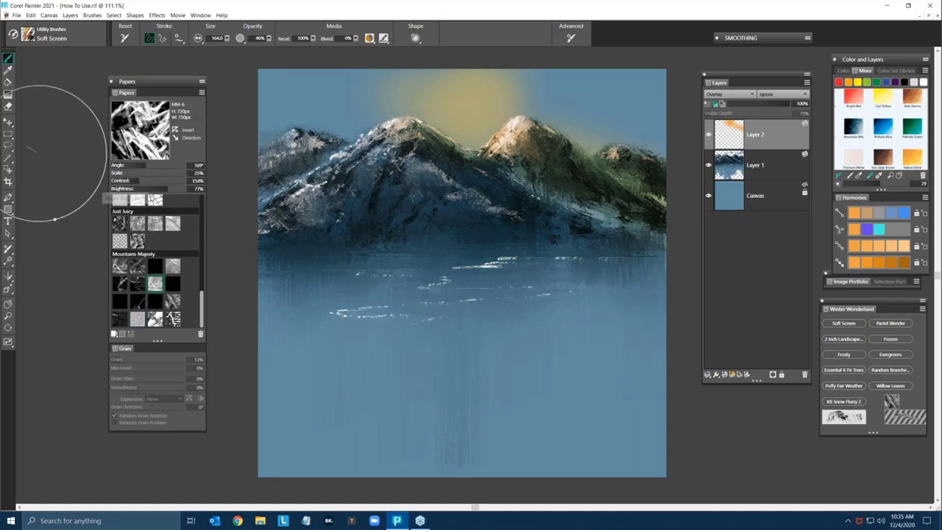
click(131, 181)
drag(131, 181, 125, 183)
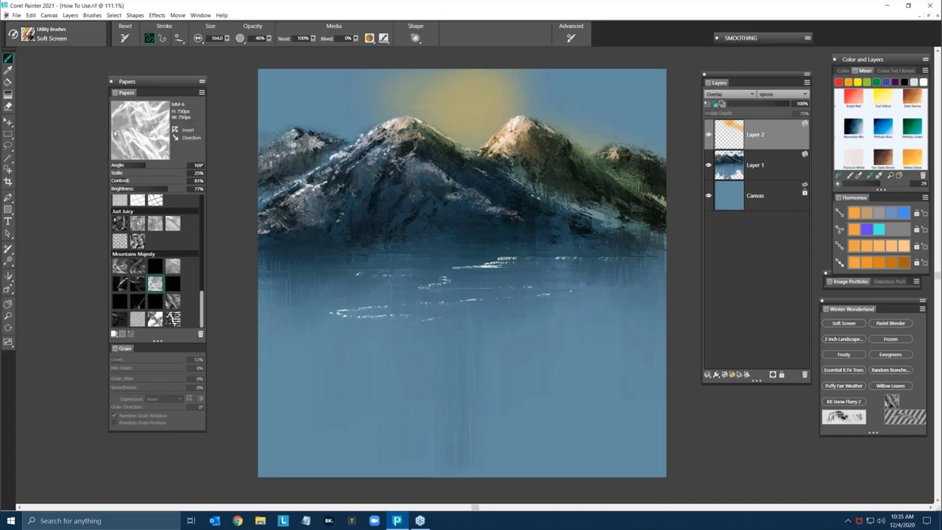
mouse_move(128, 181)
mouse_down()
mouse_move(172, 192)
mouse_move(144, 183)
mouse_up()
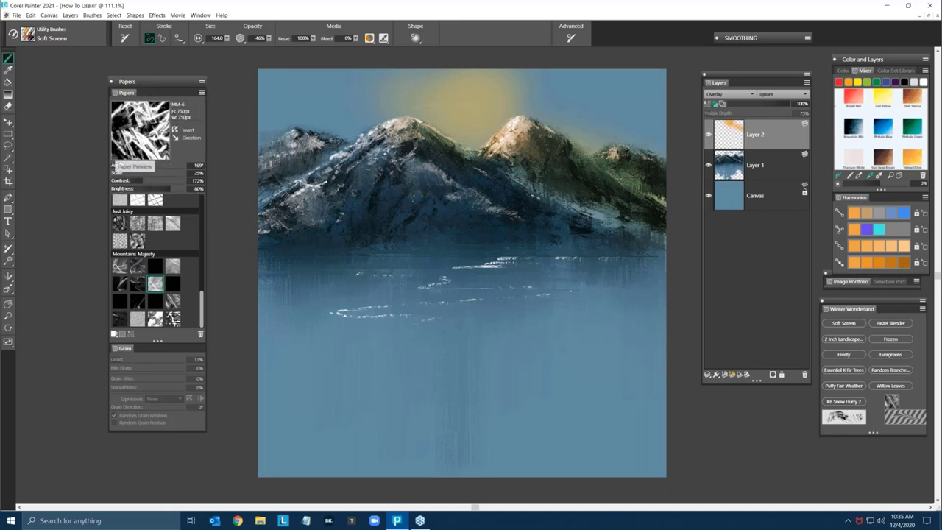
click(922, 81)
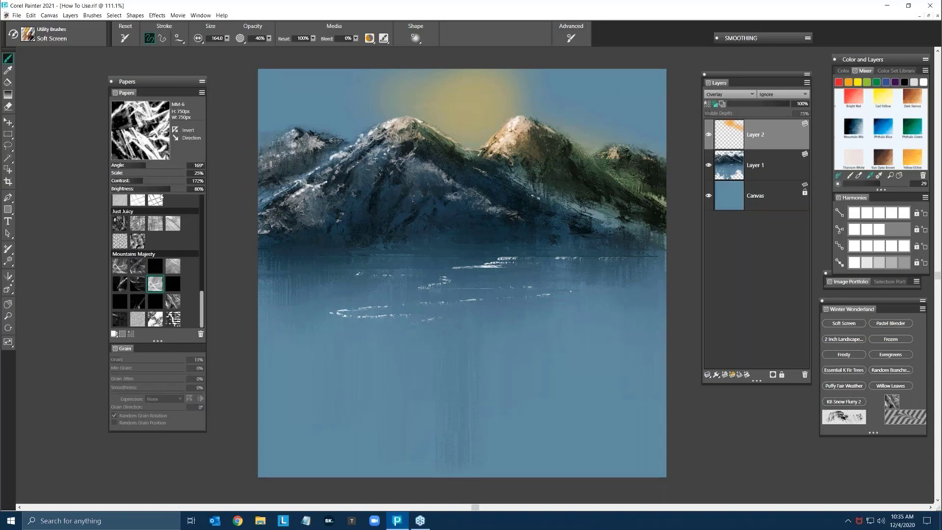
Step: Minimize the How To Use painting and bring up the WEBINAR IMAGE START.rif document maximized
click(930, 16)
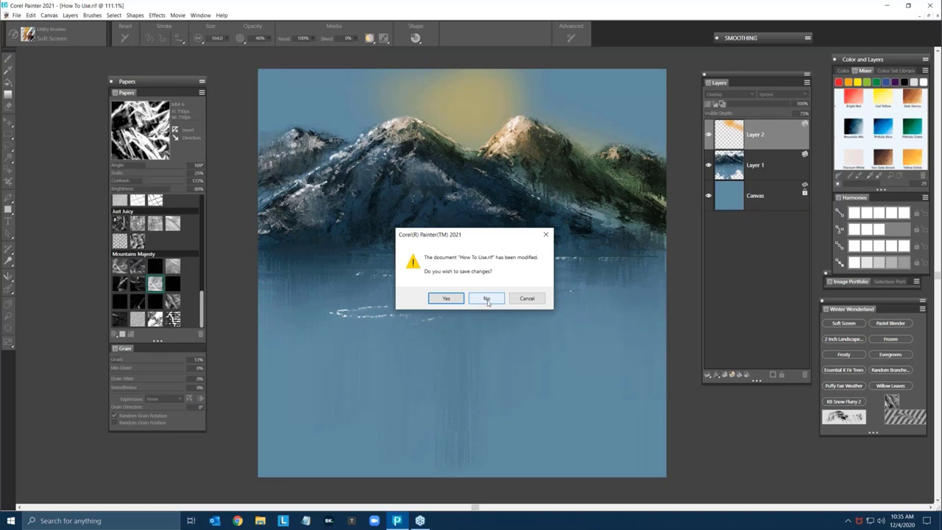
click(527, 298)
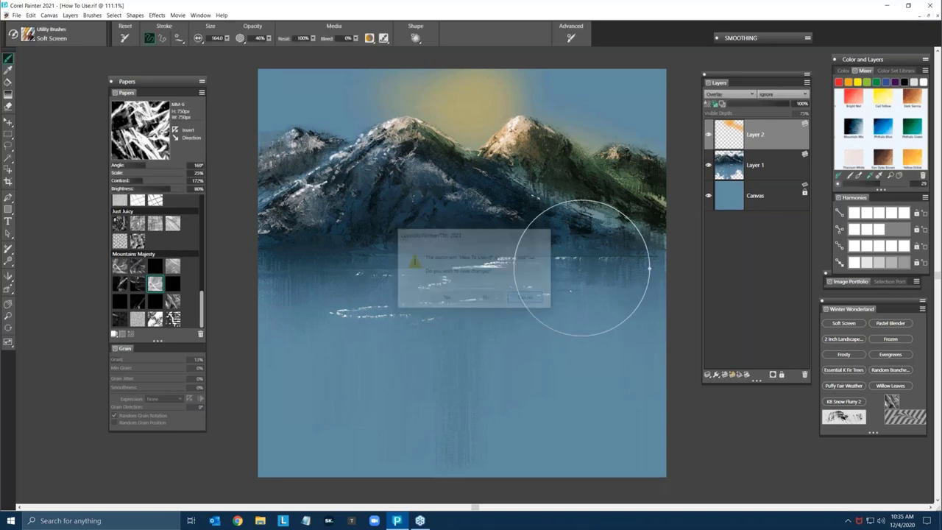
click(919, 15)
click(664, 84)
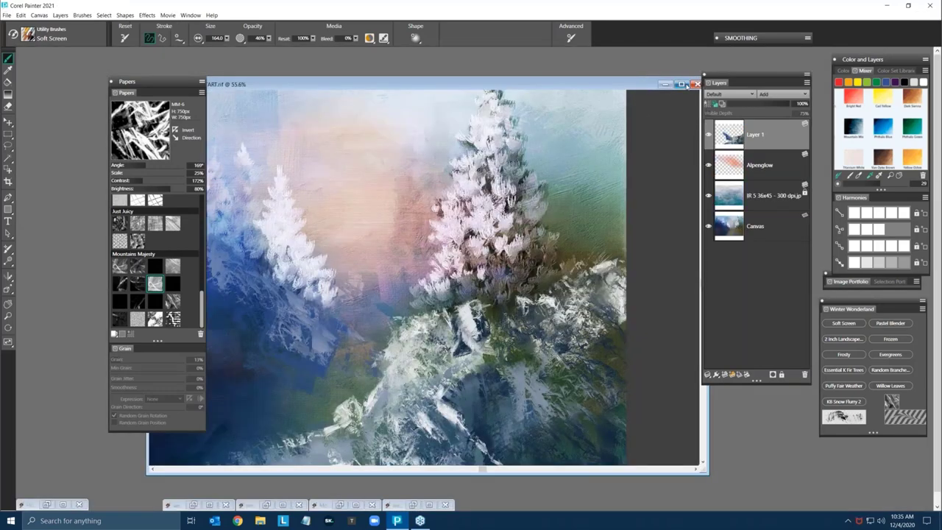
click(664, 84)
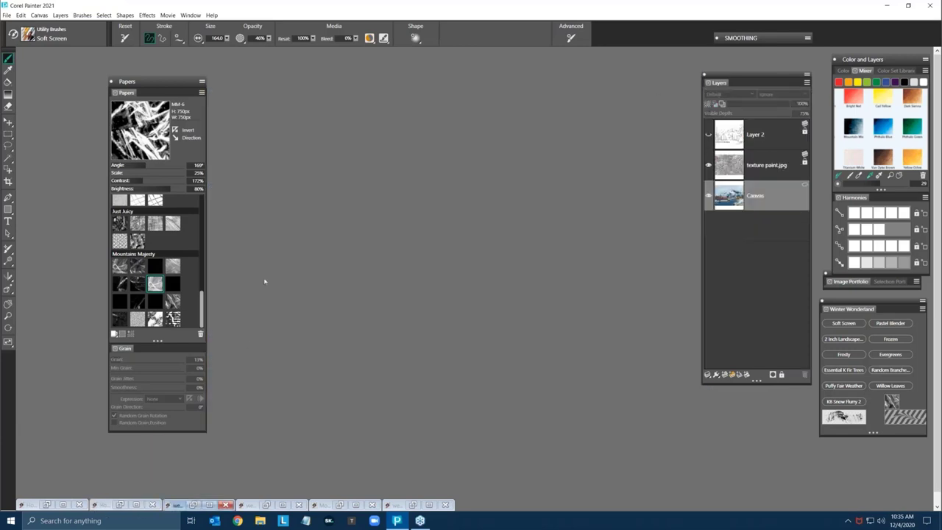
click(63, 504)
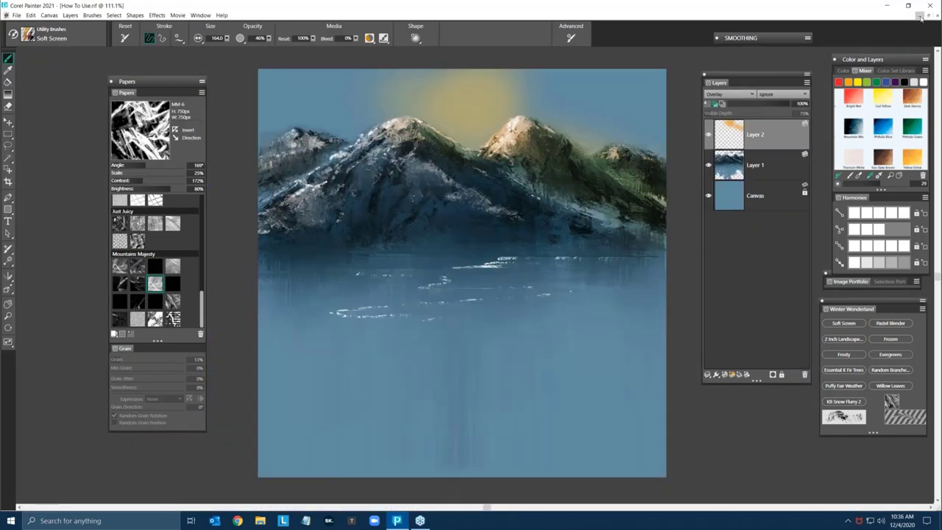
click(919, 16)
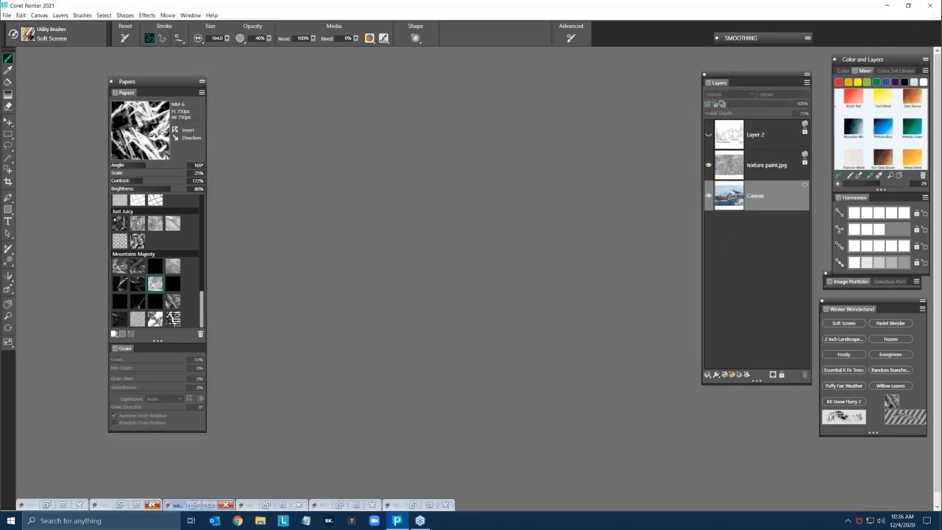
click(136, 505)
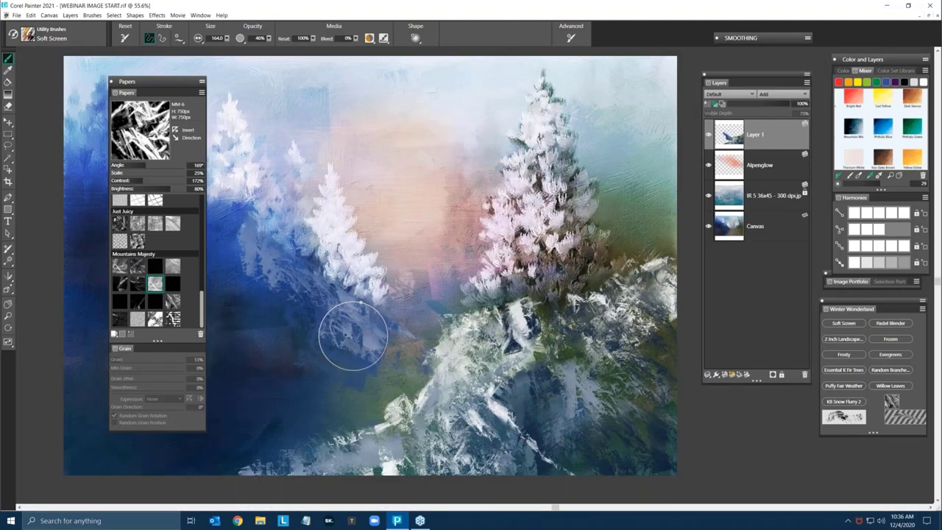
Step: Switch to the Mountain Example.rif document, and move the Papers and Layers panels aside to reveal more of the painting
click(200, 15)
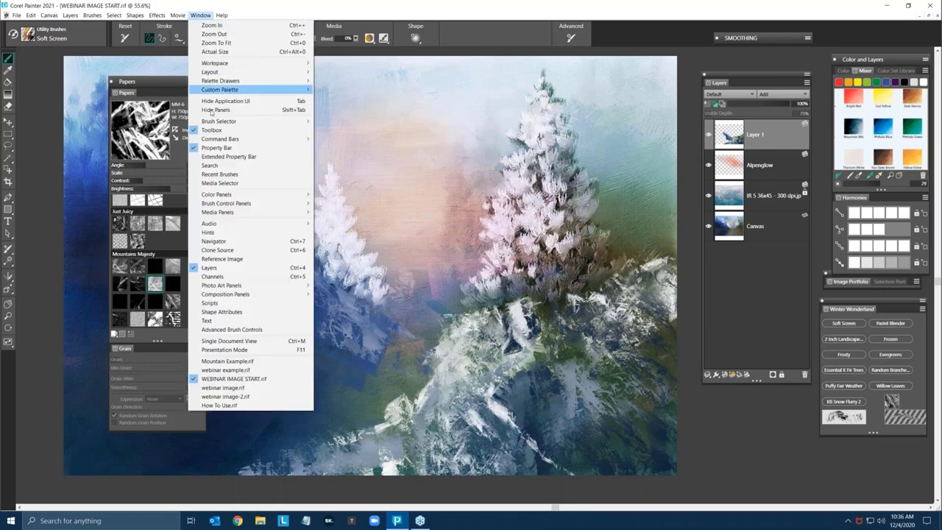
click(228, 361)
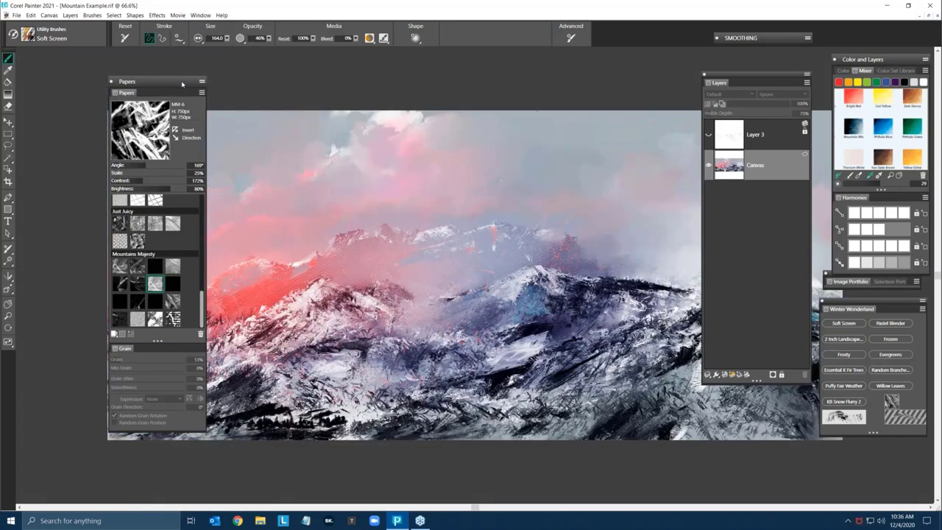
drag(182, 84, 0, 107)
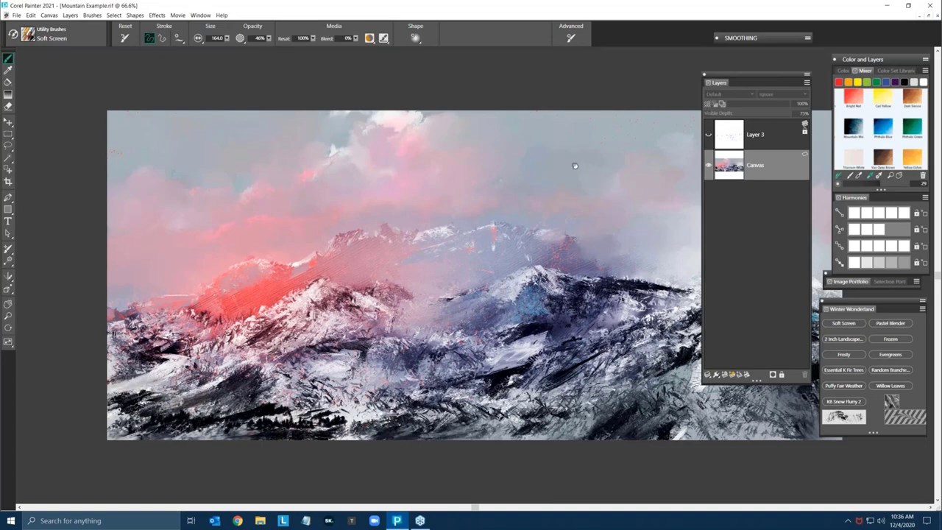
drag(574, 166, 509, 107)
drag(740, 76, 850, 128)
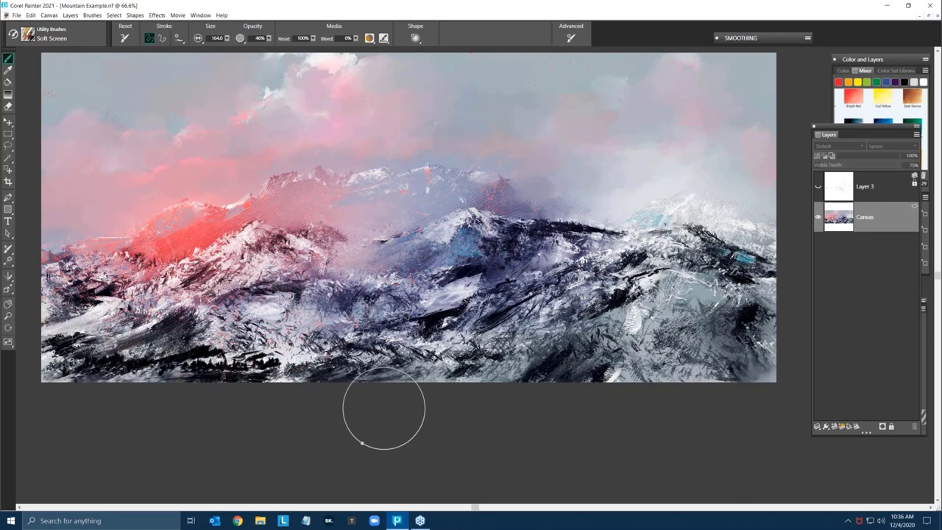
drag(869, 134, 735, 193)
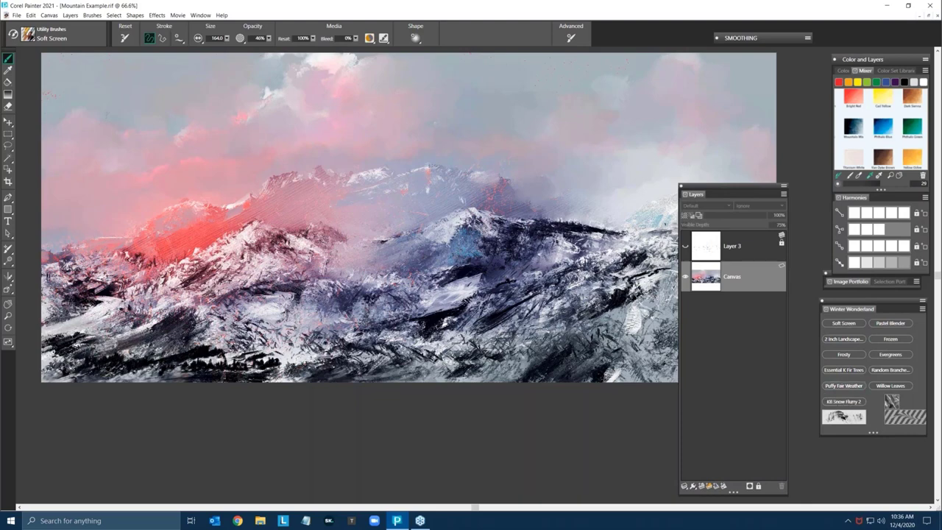
Step: Paint a small white cloud in the sky above the mountains with the Puffy Fair Weather brush
click(843, 386)
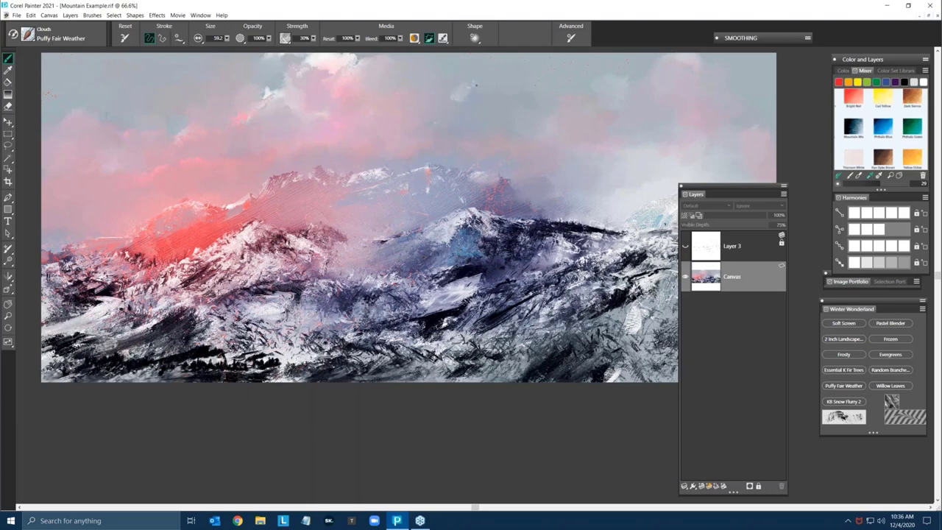
mouse_move(475, 84)
mouse_down()
mouse_move(502, 72)
mouse_move(511, 83)
mouse_move(515, 69)
mouse_move(522, 81)
mouse_move(546, 81)
mouse_move(383, 112)
mouse_move(485, 103)
mouse_move(496, 65)
mouse_move(465, 71)
mouse_move(456, 96)
mouse_move(503, 83)
mouse_move(466, 100)
mouse_move(473, 95)
mouse_move(470, 118)
mouse_move(470, 104)
mouse_move(492, 108)
mouse_move(512, 91)
mouse_move(543, 89)
mouse_move(550, 77)
mouse_move(467, 104)
mouse_up()
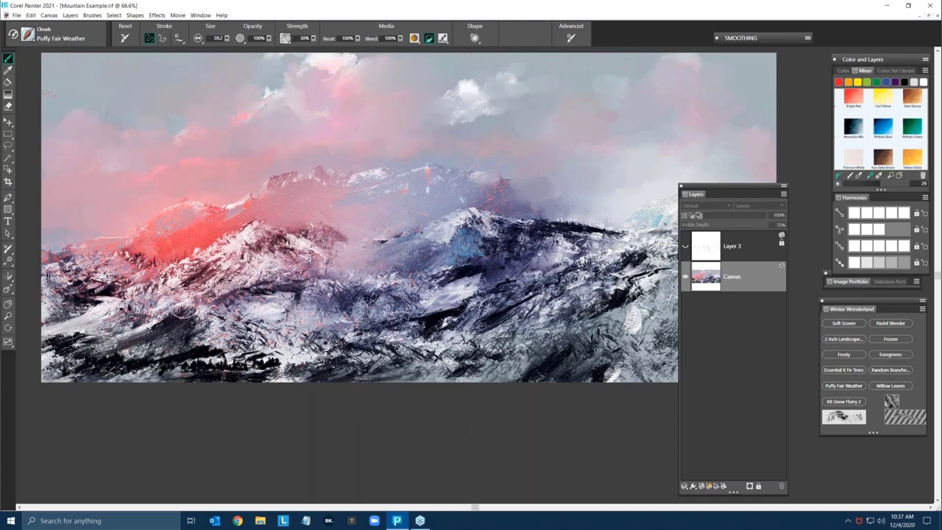
mouse_move(563, 269)
mouse_down()
mouse_move(563, 287)
mouse_move(588, 257)
mouse_move(524, 285)
mouse_move(535, 283)
mouse_up()
Step: Shift the Layers panel slightly to the side, and close Mountain Example.rif without saving the changes
drag(744, 186, 766, 183)
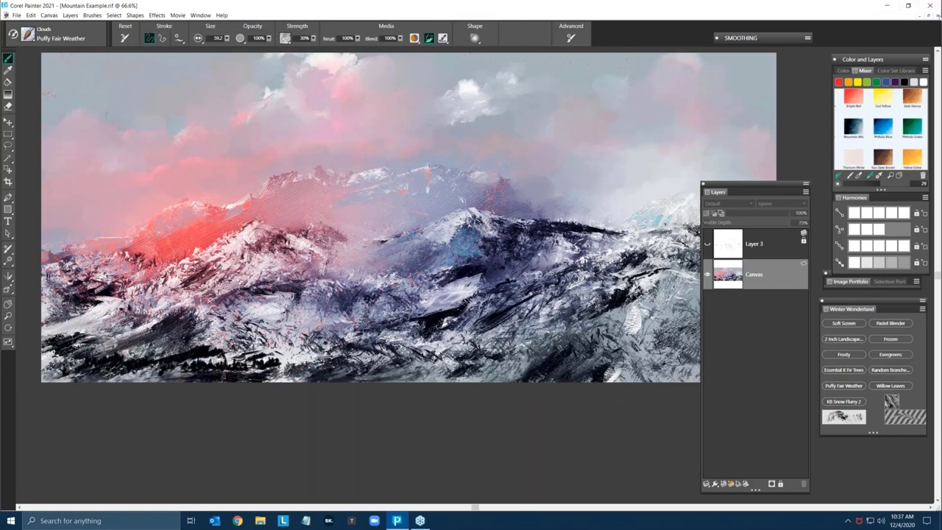
click(929, 6)
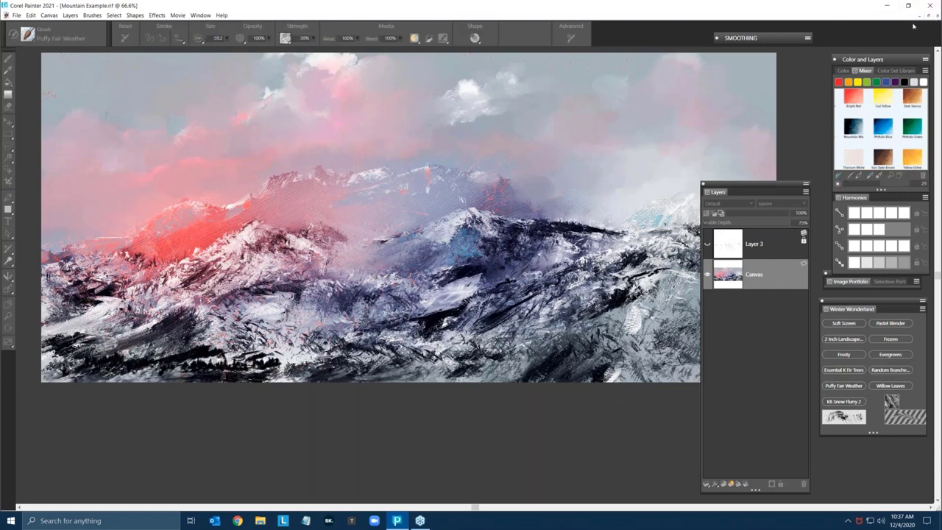
click(490, 297)
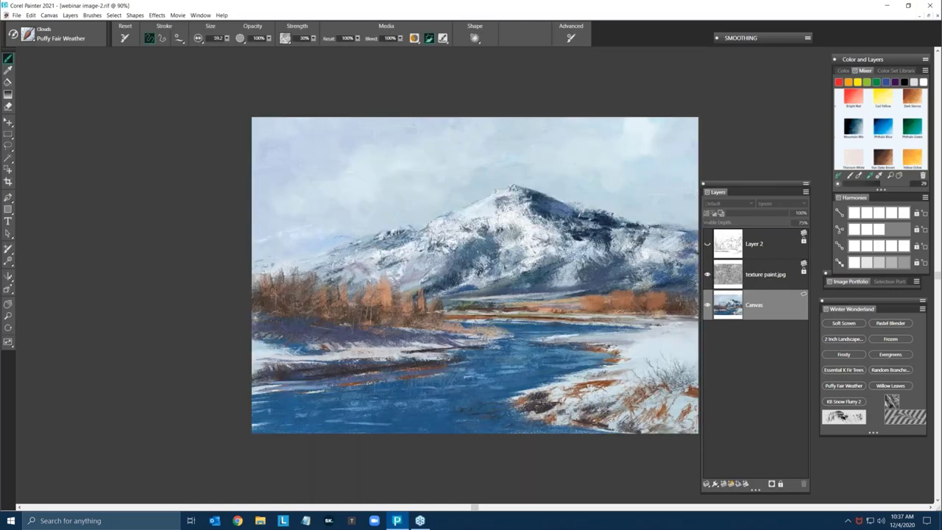
Step: Bring the Papers panel back into view, and close webinar image-2.rif without saving the changes as well as WEBINAR IMAGE START.rif
drag(475, 275, 398, 236)
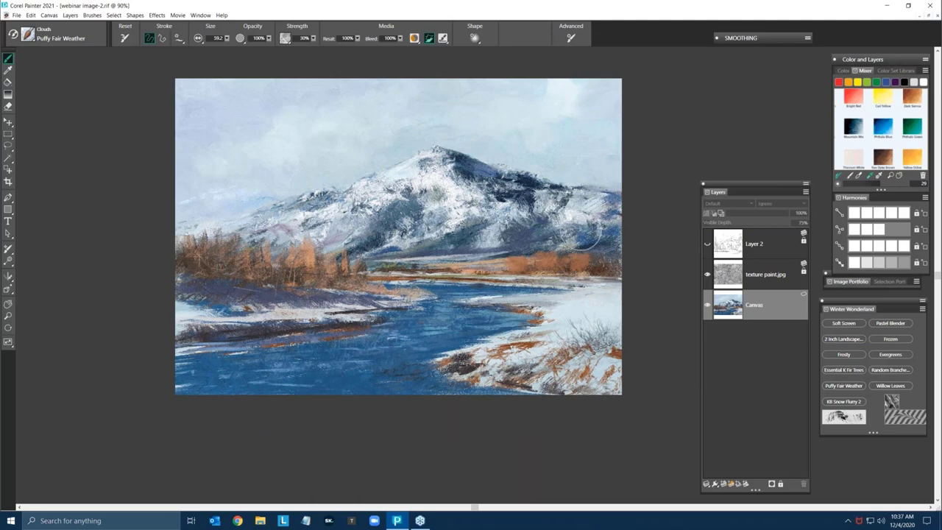
drag(0, 78, 93, 80)
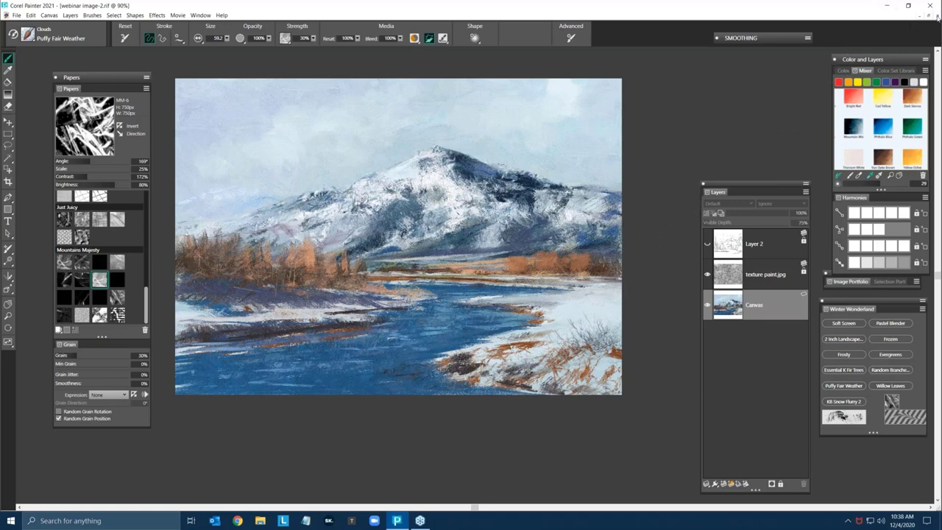
key(ctrl+s)
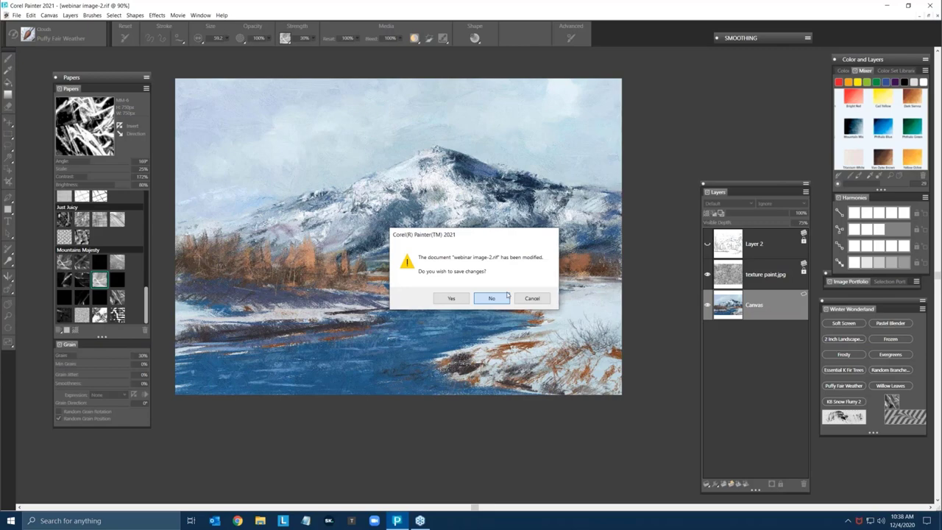
click(506, 295)
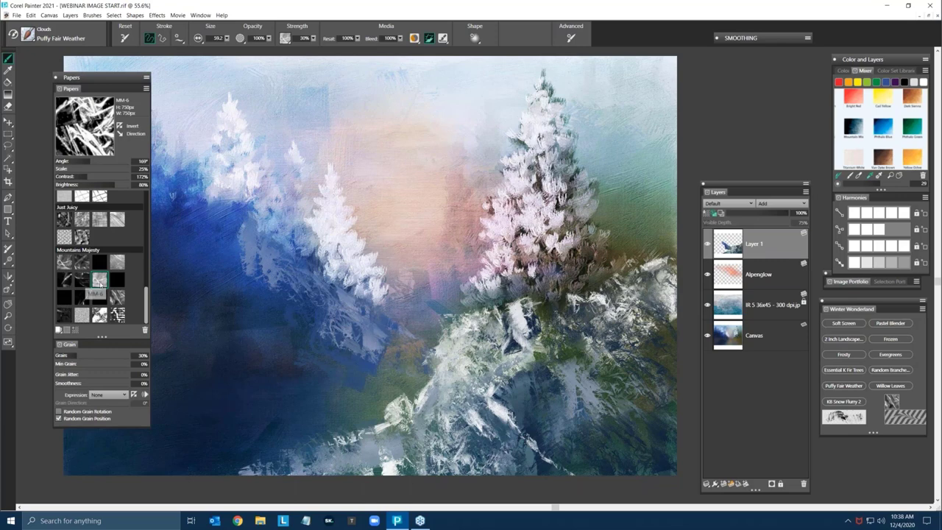
click(934, 14)
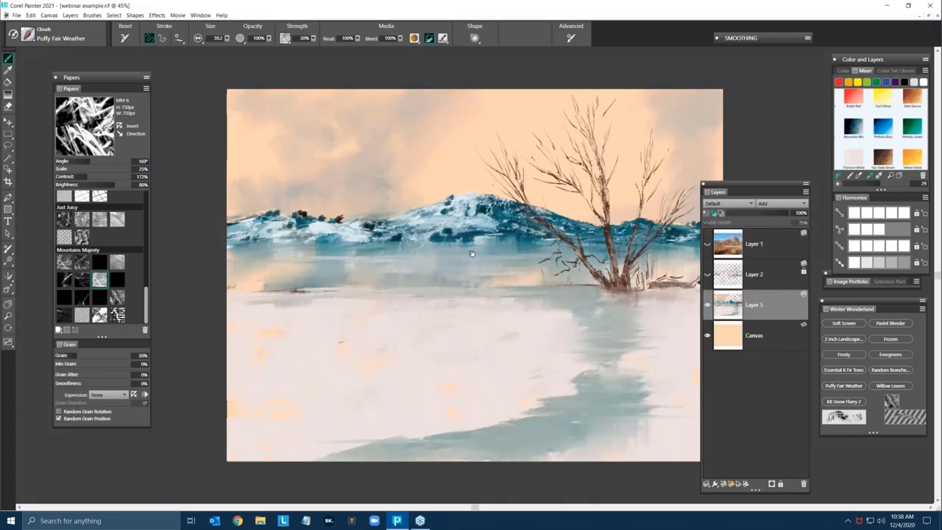
Step: Dab frost along the bare tree's branches with the Frozen brush, and close webinar example.rif
drag(472, 254, 431, 233)
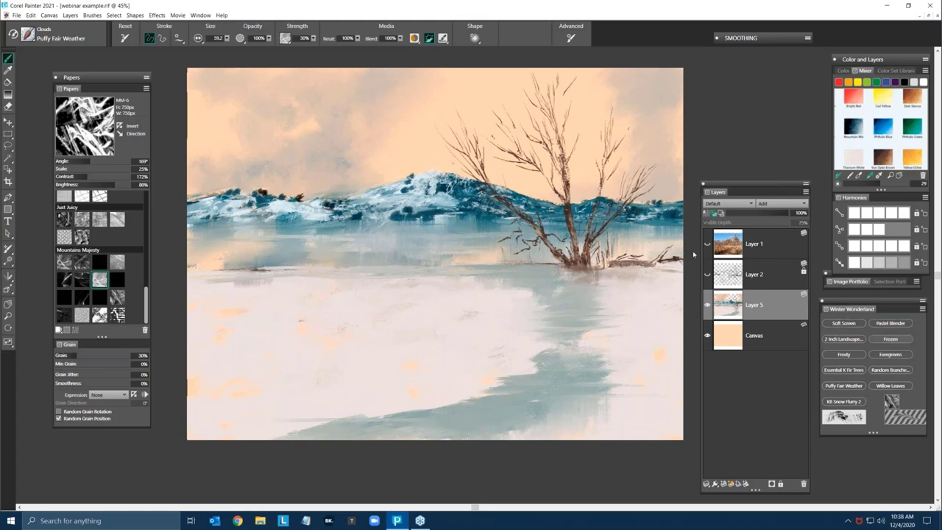
click(889, 338)
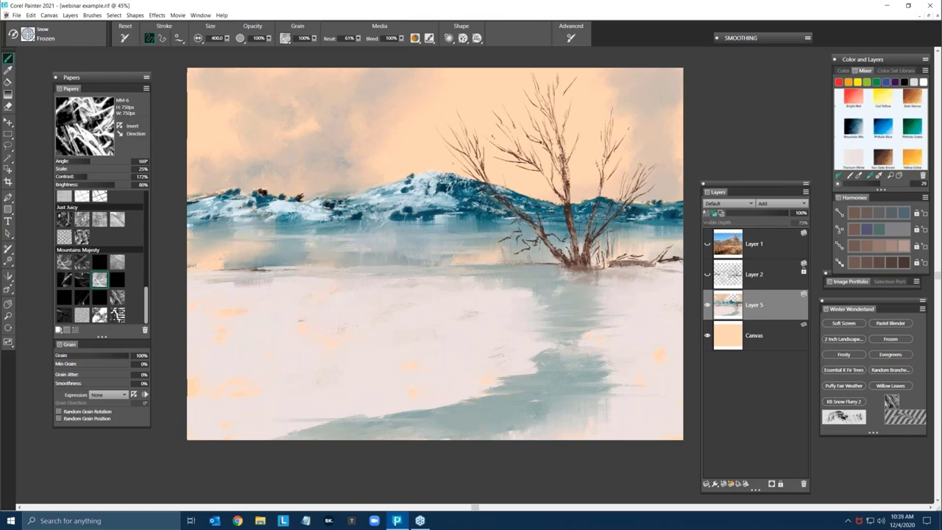
drag(640, 168, 652, 159)
drag(598, 147, 604, 136)
drag(609, 170, 617, 156)
mouse_move(569, 177)
mouse_down()
mouse_move(578, 137)
mouse_move(568, 121)
mouse_up()
drag(512, 180, 509, 173)
drag(512, 118, 507, 110)
click(929, 16)
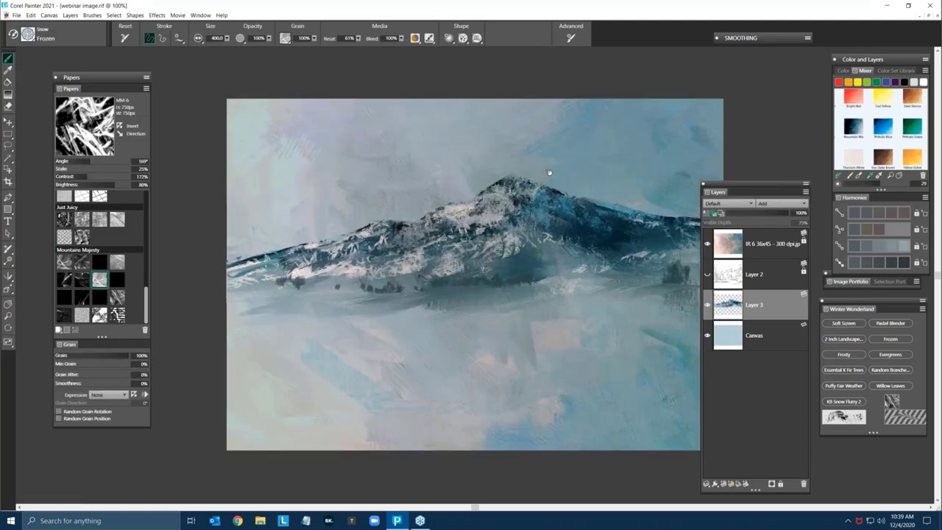
Step: Show the pencil sketch on Layer 2 of webinar image.rif, hide it again, and close the document without saving the changes
drag(549, 172, 515, 150)
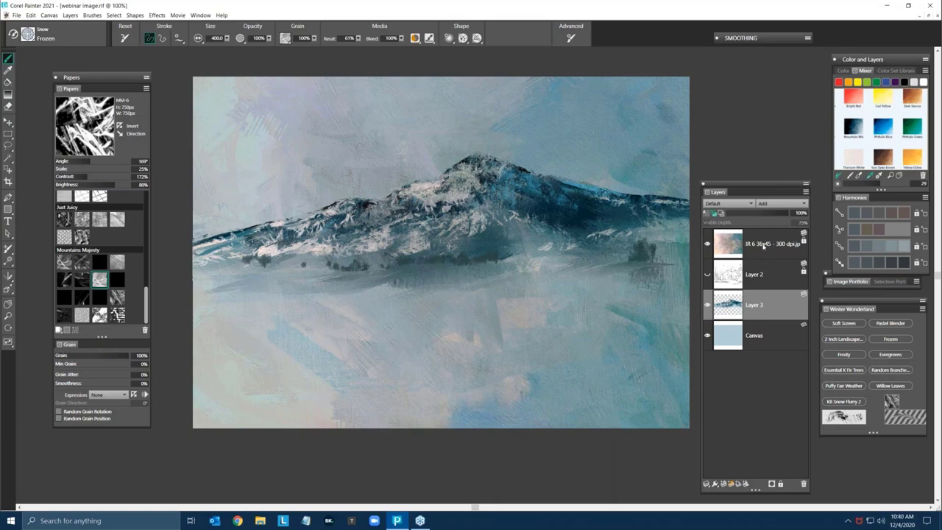
click(708, 277)
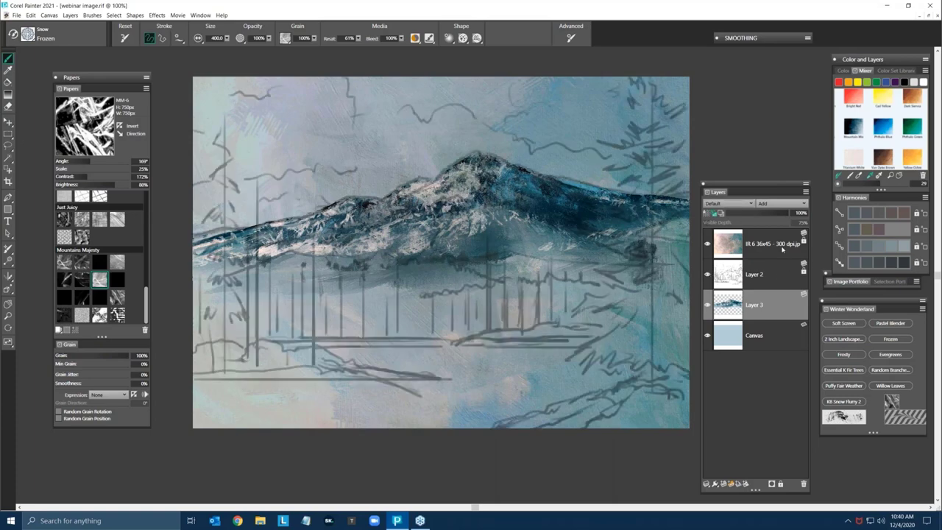
click(707, 275)
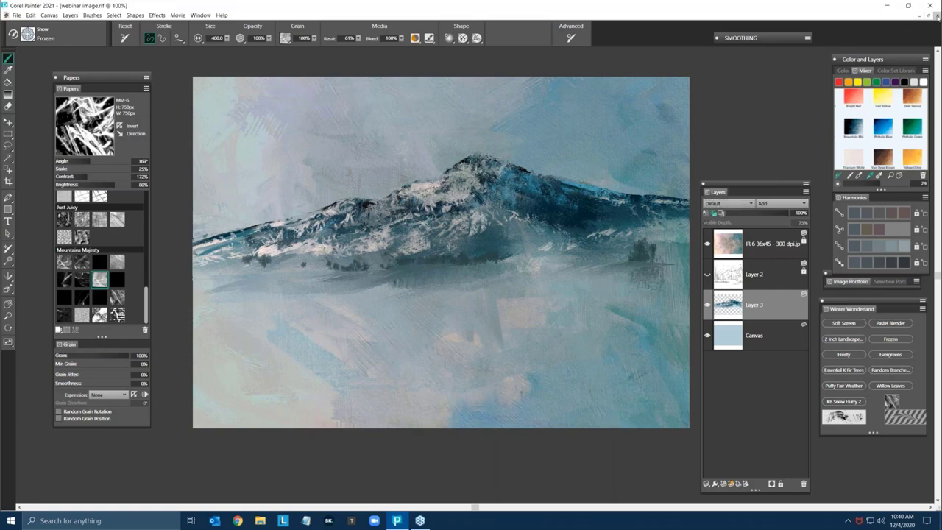
key(ctrl+s)
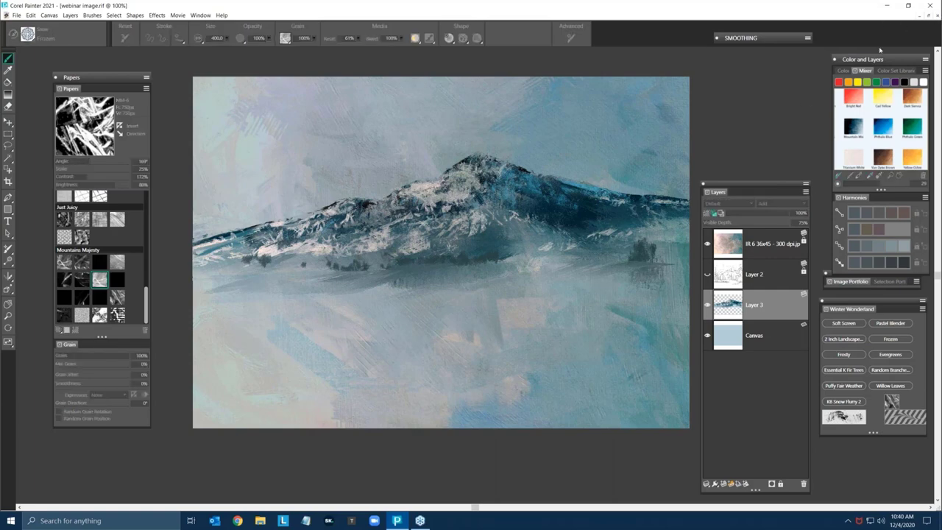
click(493, 298)
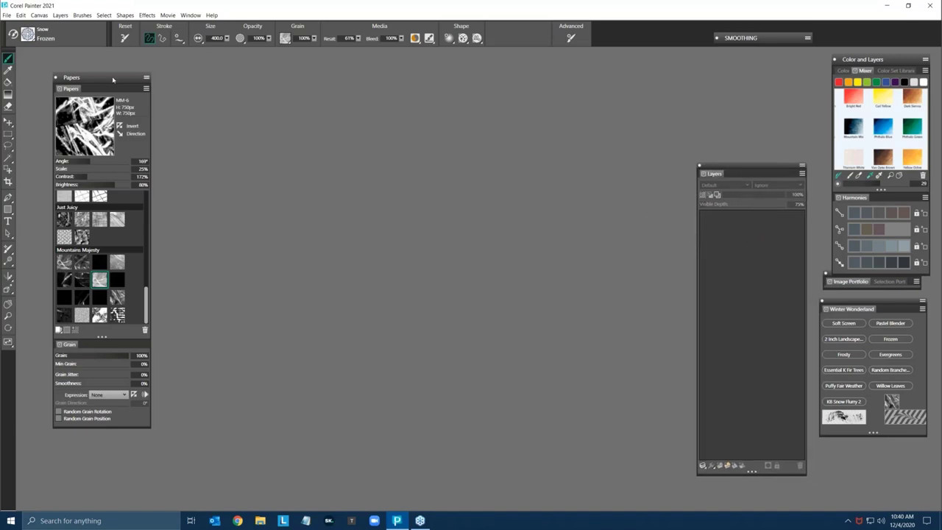
Step: Shift the Papers panel slightly aside, and bring up the Open dialog to choose another painting from the WEBINAR IMAGES folder
drag(114, 79, 100, 81)
click(6, 14)
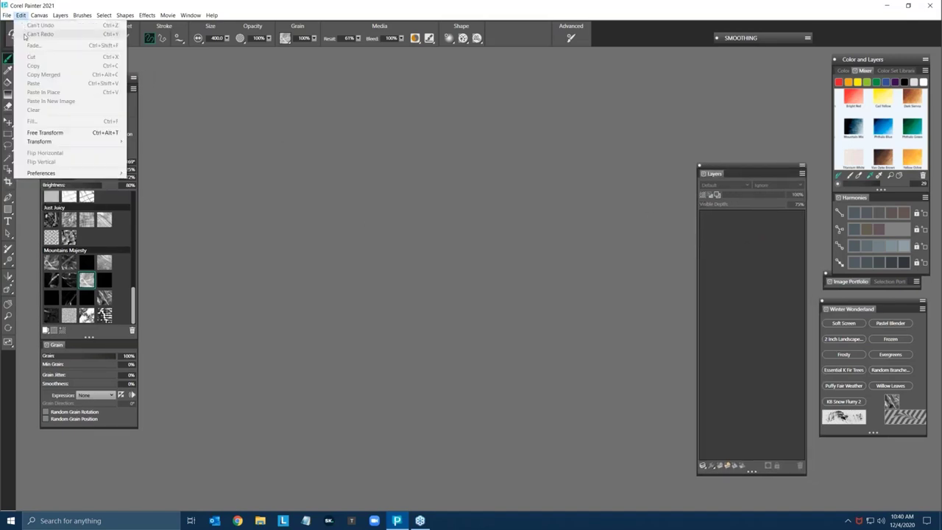
click(89, 33)
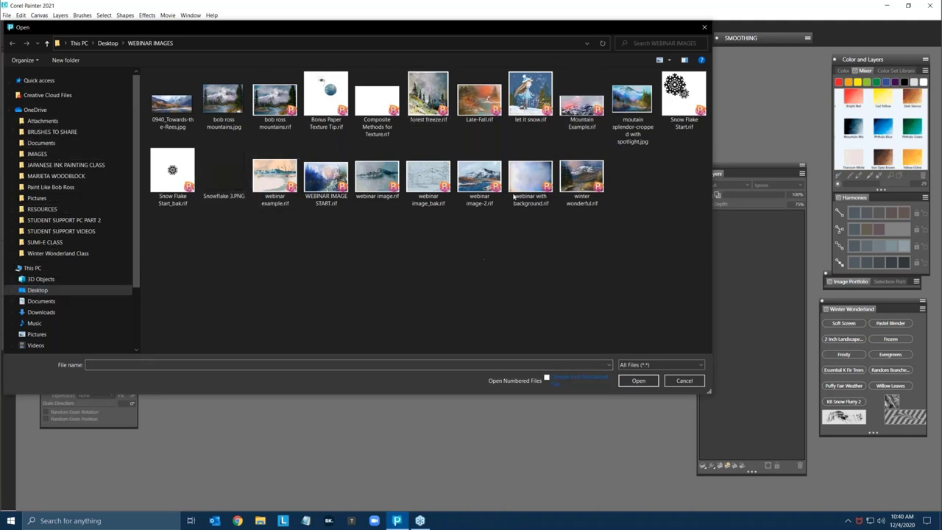
Step: Open Winter cool.rif from the Desktop, maximize its document window and view the whole painting
click(42, 292)
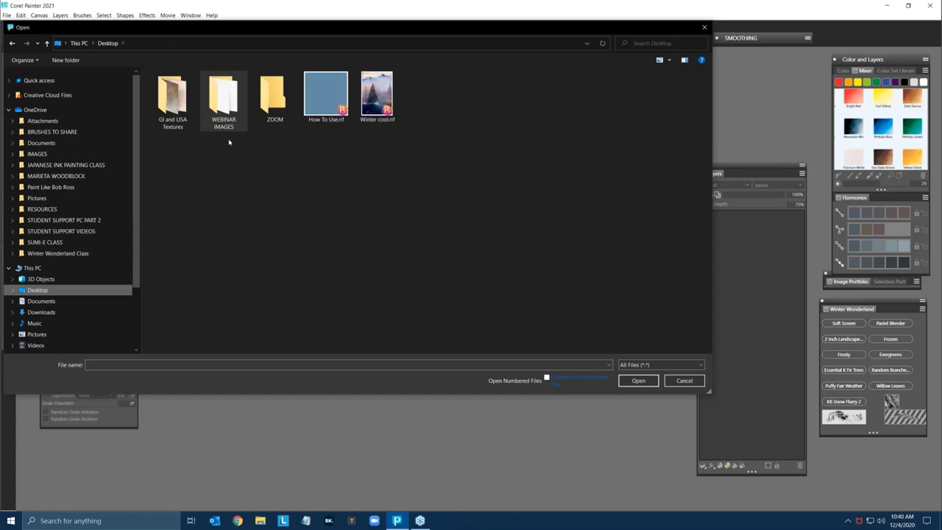
click(373, 98)
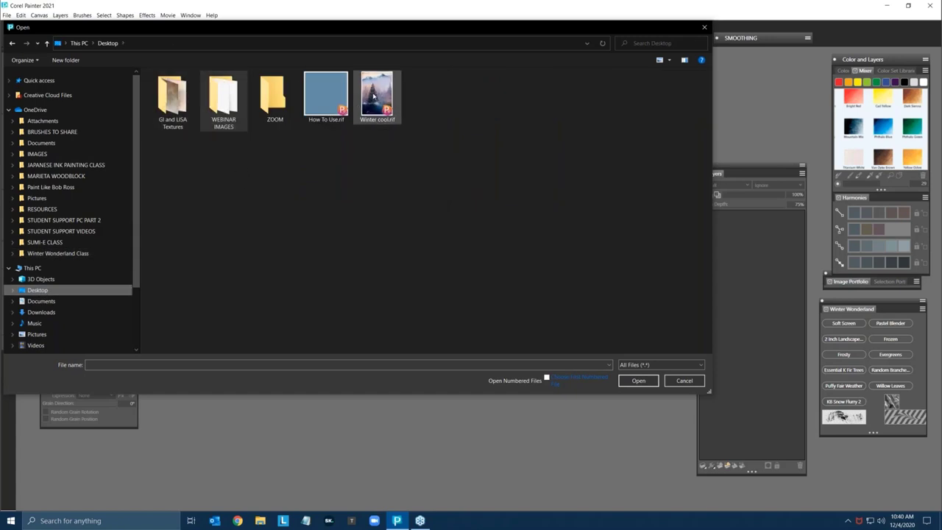
click(638, 380)
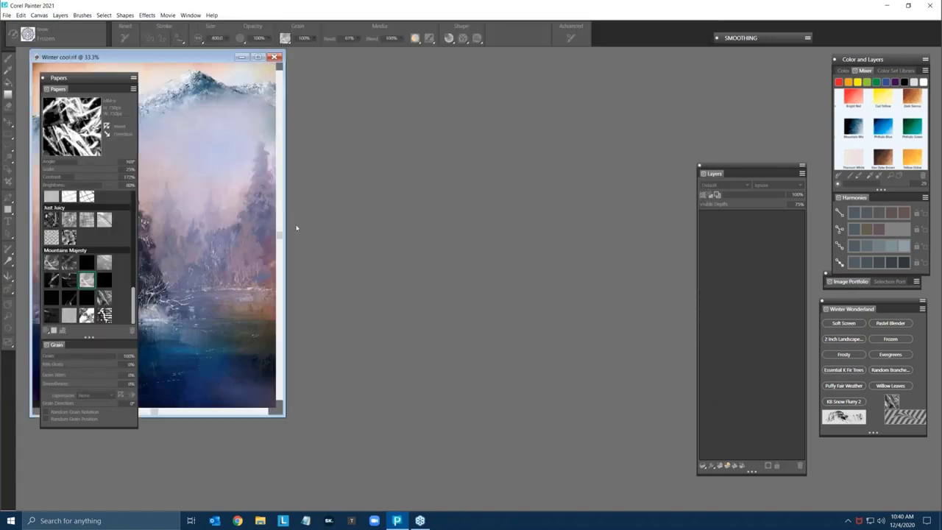
drag(239, 63, 474, 90)
click(499, 88)
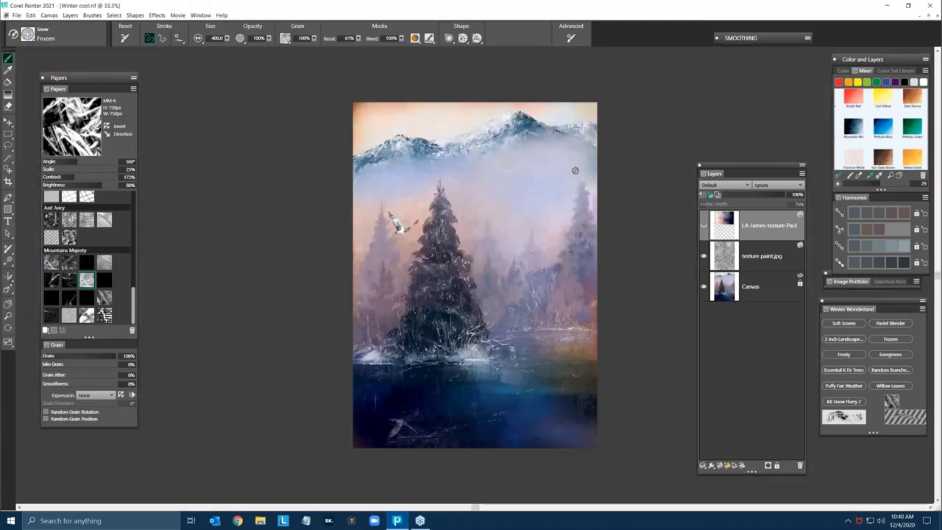
scroll(519, 219, up, 1)
drag(520, 218, 467, 214)
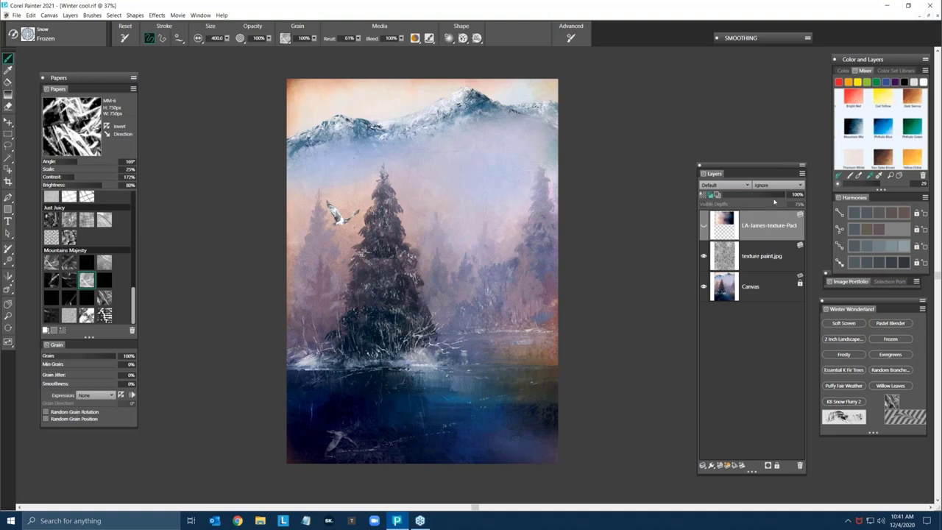
Step: Clear the Canvas artwork, then move the hidden LA-James texture layer beneath texture paint.jpg, show it and drop it onto the Canvas
click(781, 274)
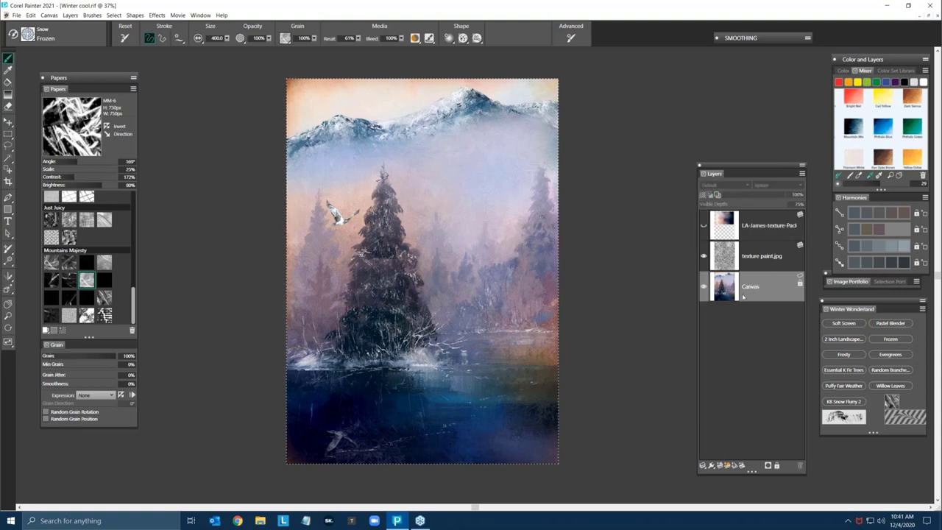
key(Delete)
drag(773, 226, 768, 270)
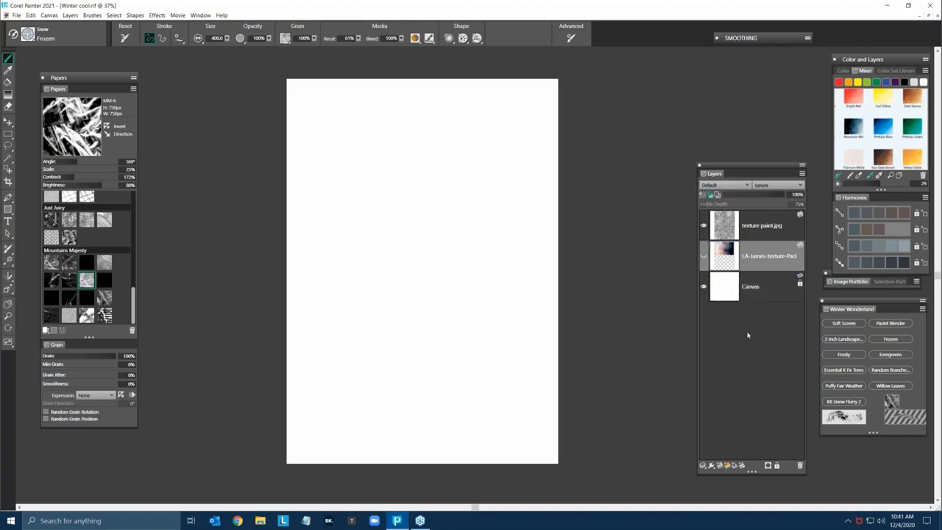
click(703, 256)
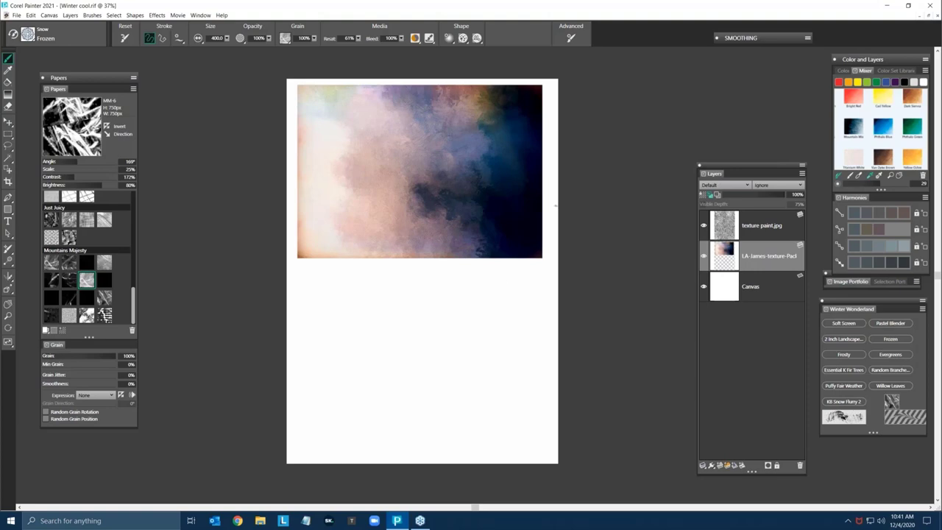
click(702, 464)
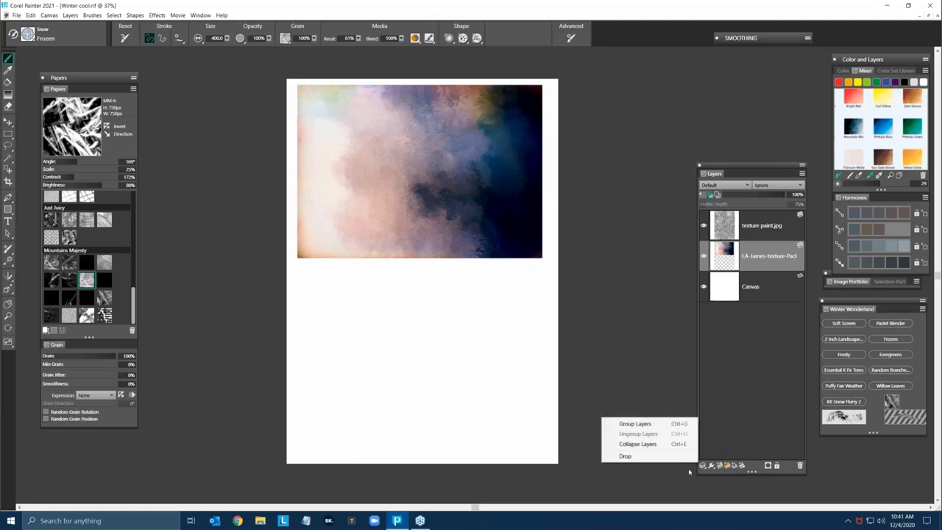
click(621, 456)
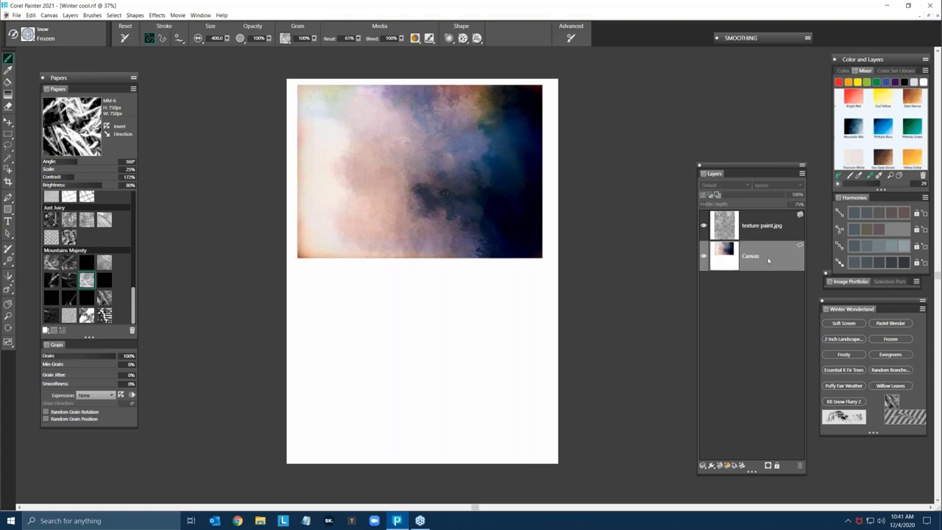
Step: Clear the dropped texture from the whole Canvas and close Winter cool.rif without saving changes
key(ctrl+a)
key(BackSpace)
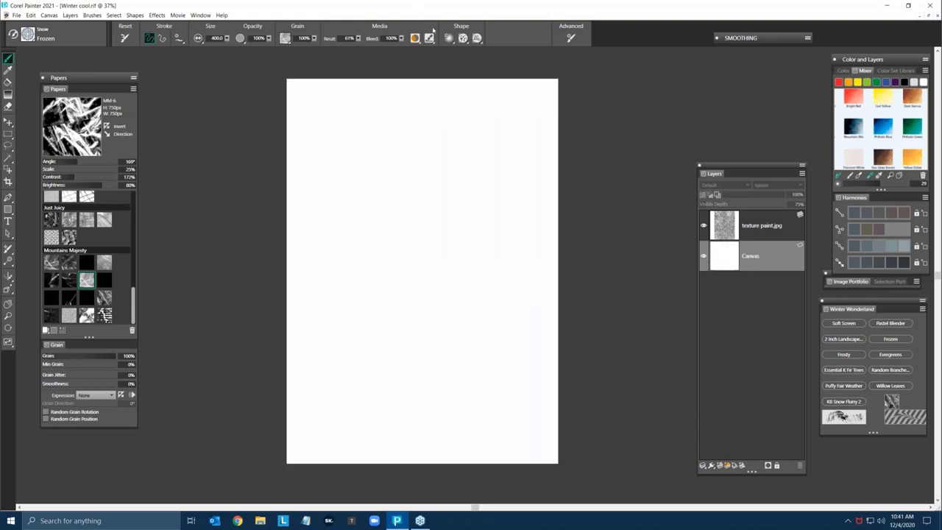
click(929, 15)
click(485, 298)
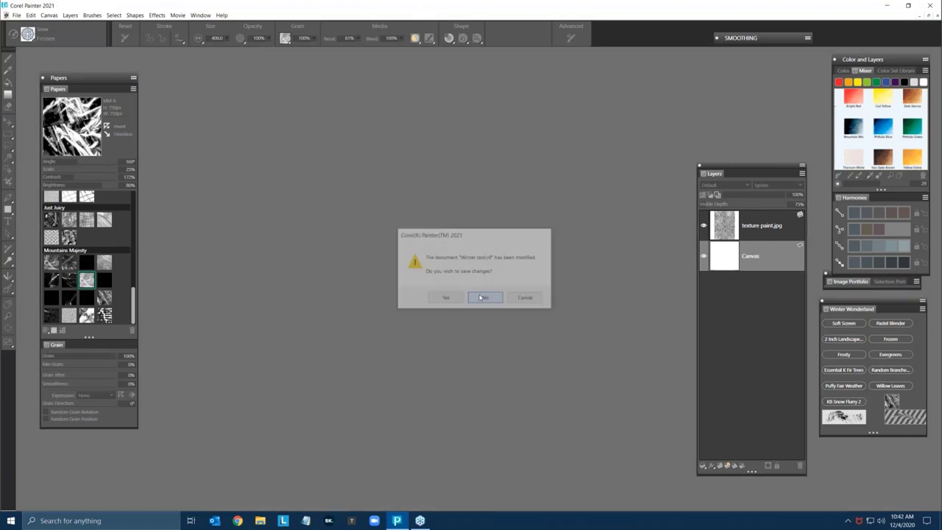
Step: Open LA-James-texture-Pack-9.jpg from the LA-James-texture-Pack-4-2 folder in GI and LISA Textures, with its window maximized and the image fitted to the screen
click(7, 15)
click(26, 34)
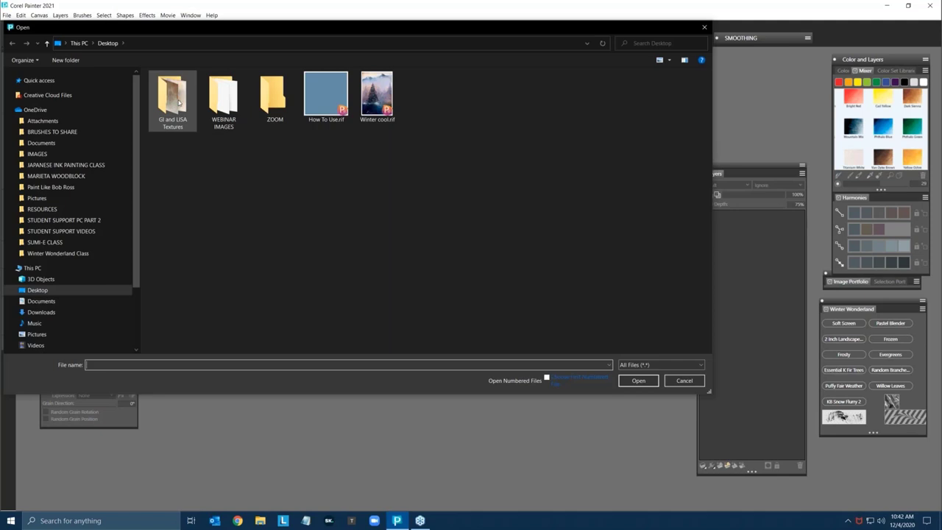
double_click(178, 103)
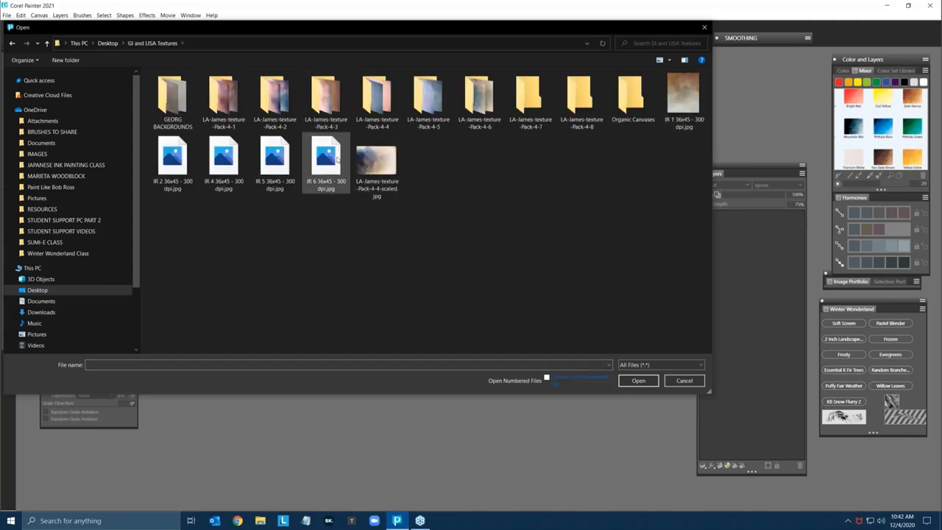
double_click(275, 99)
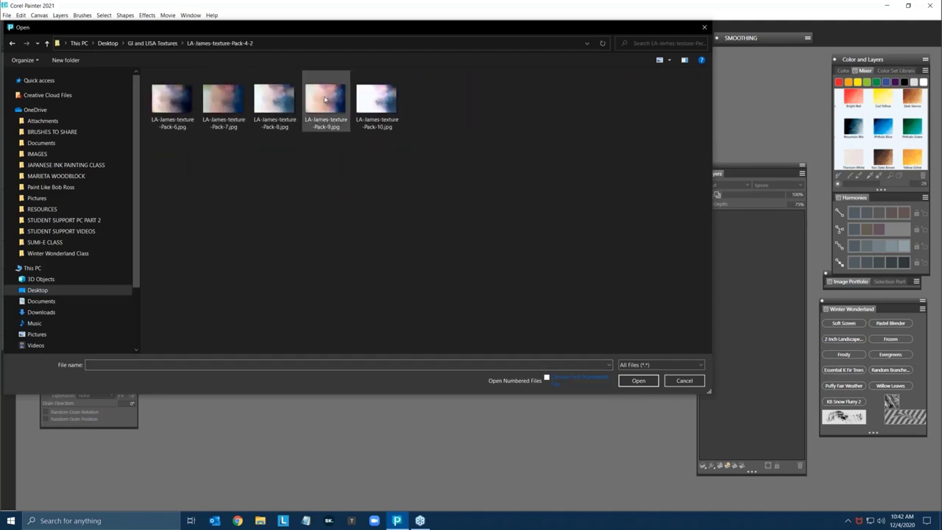
click(327, 106)
click(640, 381)
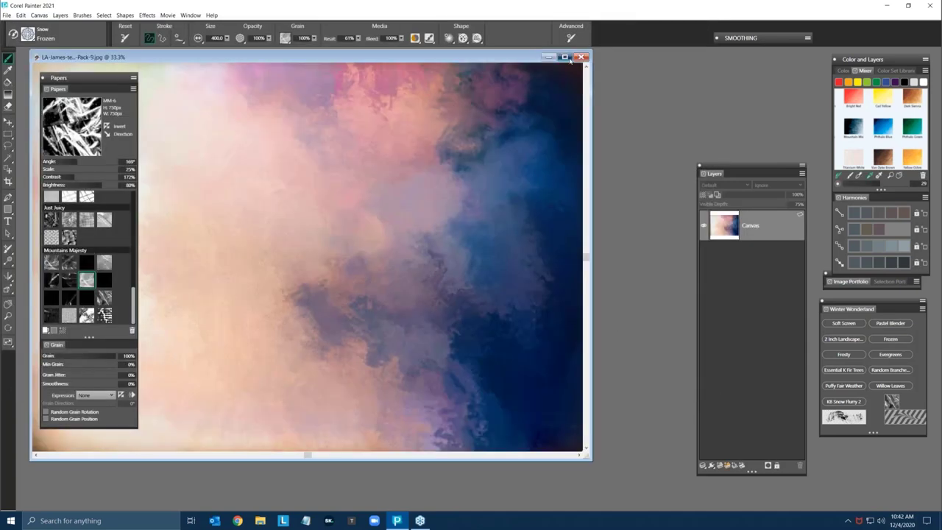
click(566, 58)
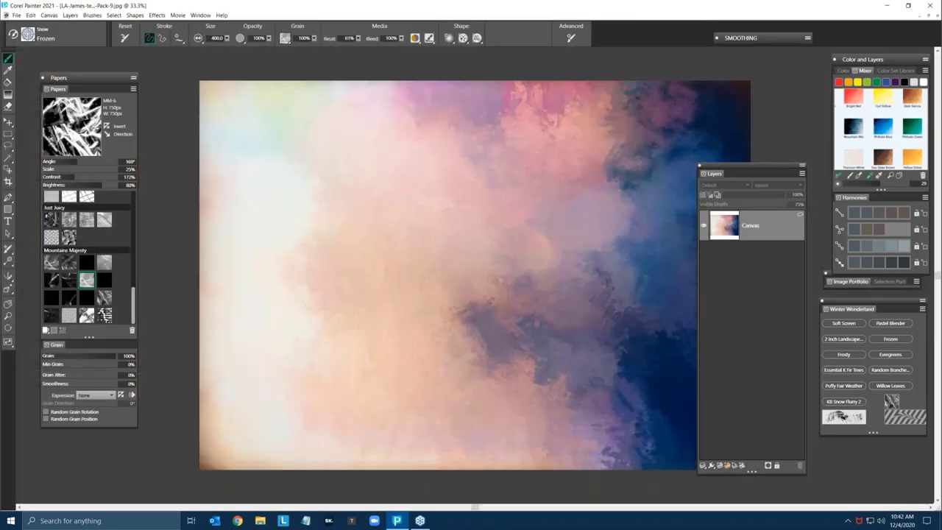
key(ctrl+0)
click(50, 16)
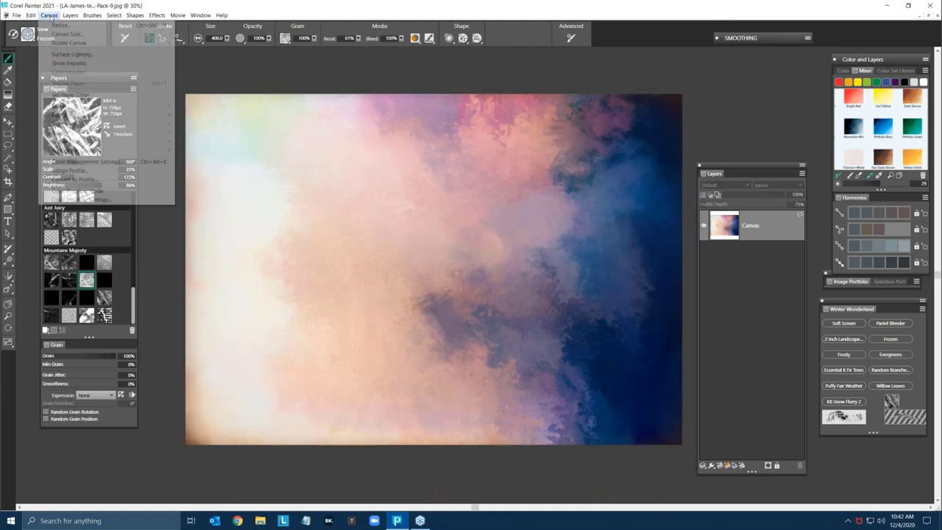
click(57, 35)
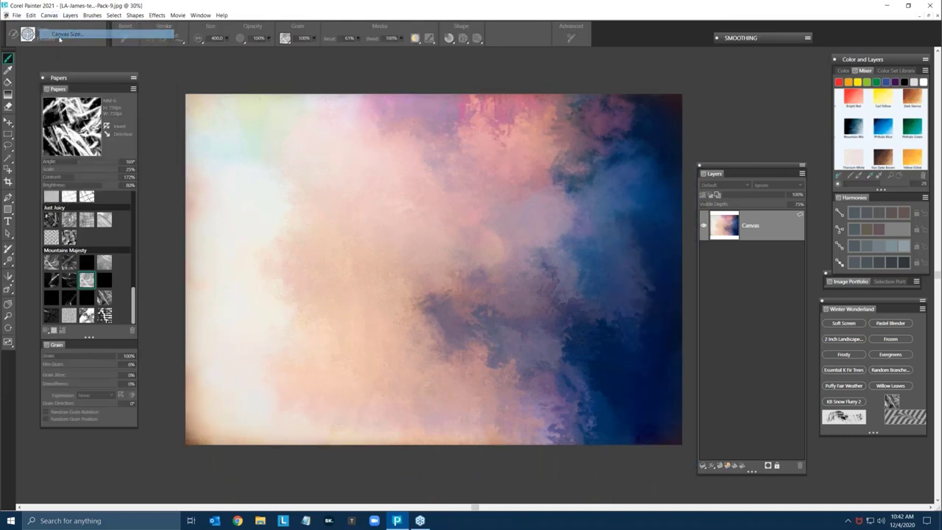
key(Escape)
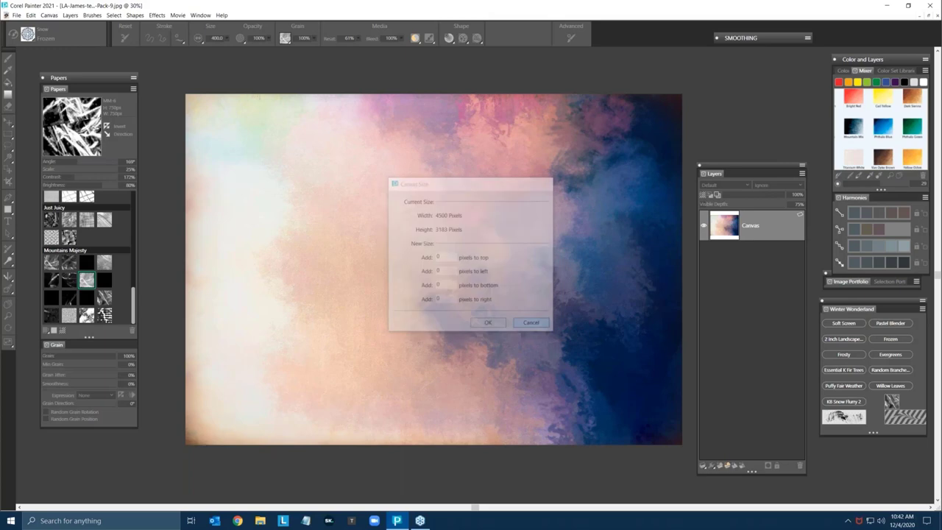
Step: Resize the texture image to a resolution of 300 pixels per inch and a width of 2000 pixels
click(48, 15)
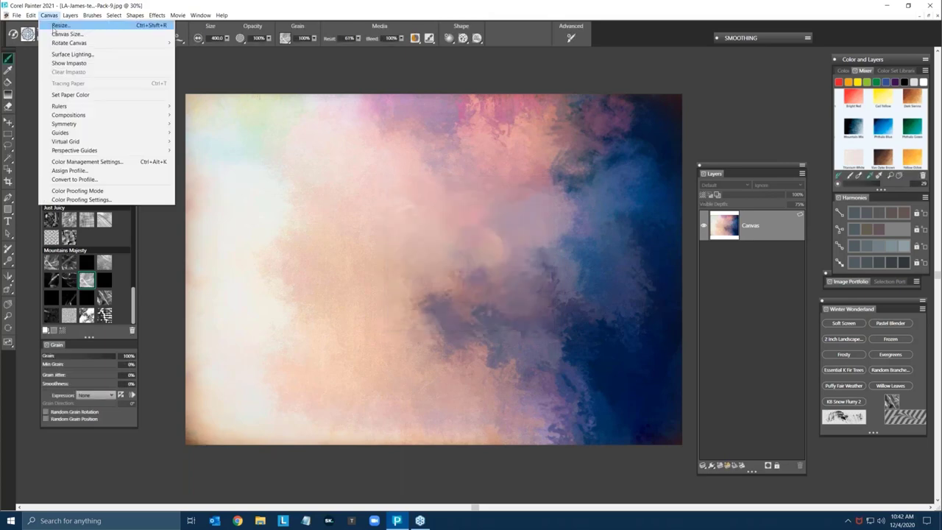
click(58, 26)
drag(453, 296, 488, 296)
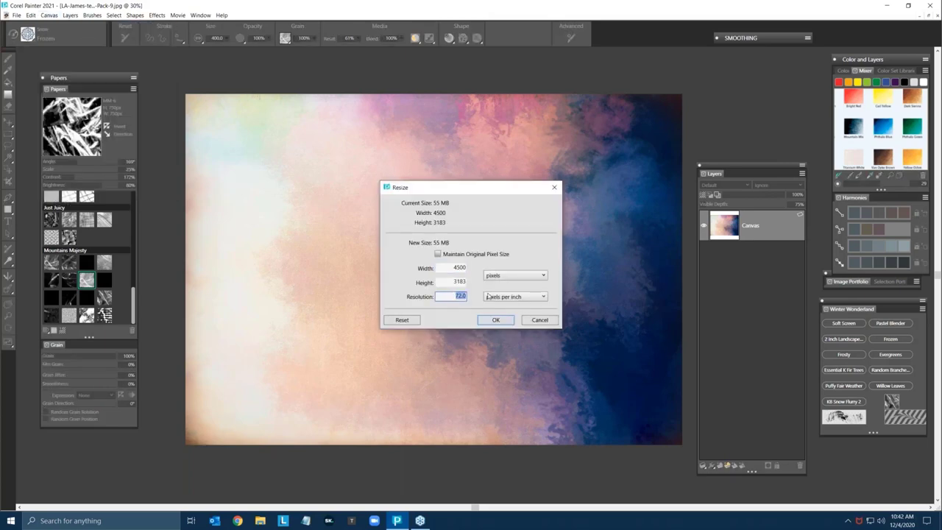
text(300)
double_click(454, 267)
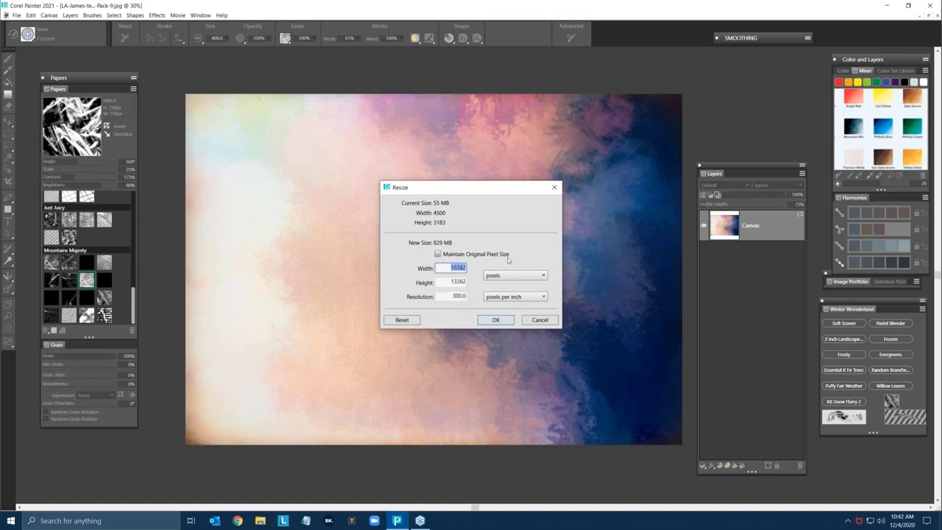
text(2000)
click(490, 323)
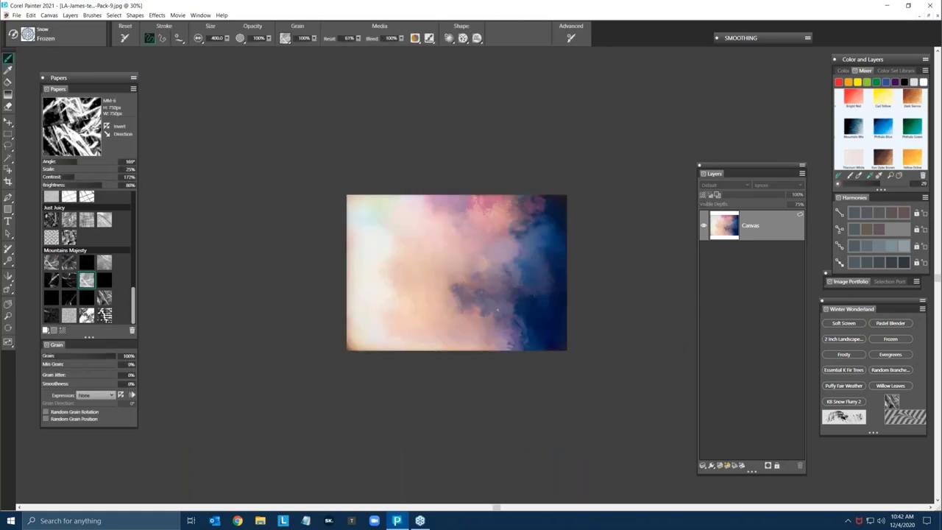
Step: Rotate the canvas 90 degrees clockwise so the texture becomes a portrait background with the dark blue area at the bottom
scroll(462, 292, up, 2)
drag(504, 249, 475, 247)
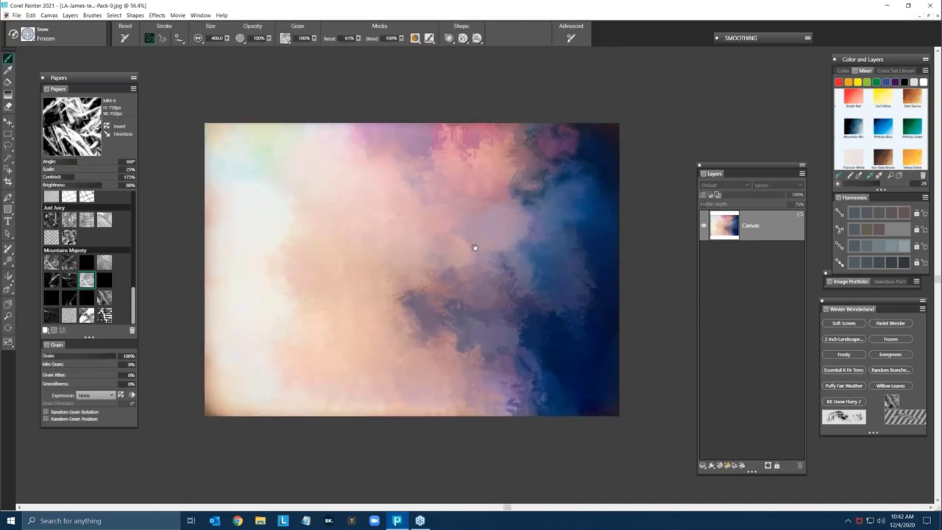
scroll(476, 248, up, 2)
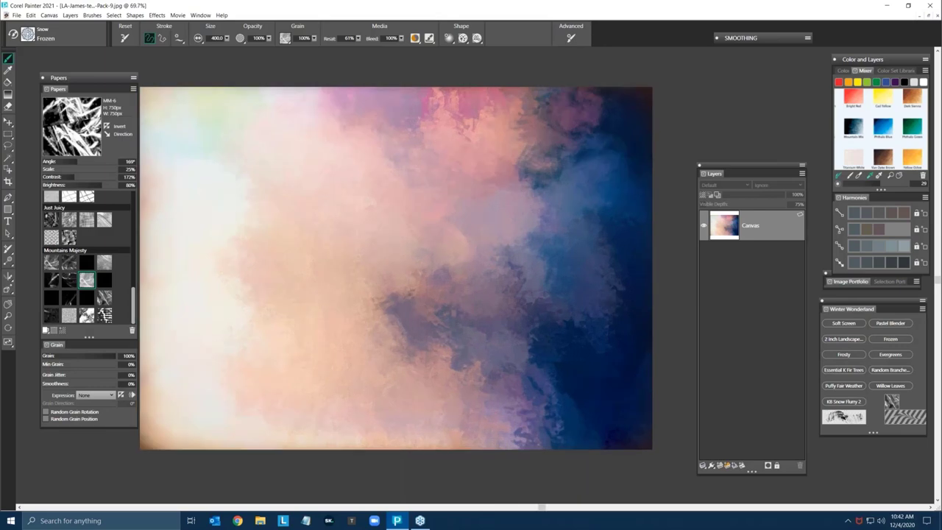
click(49, 14)
mouse_move(62, 44)
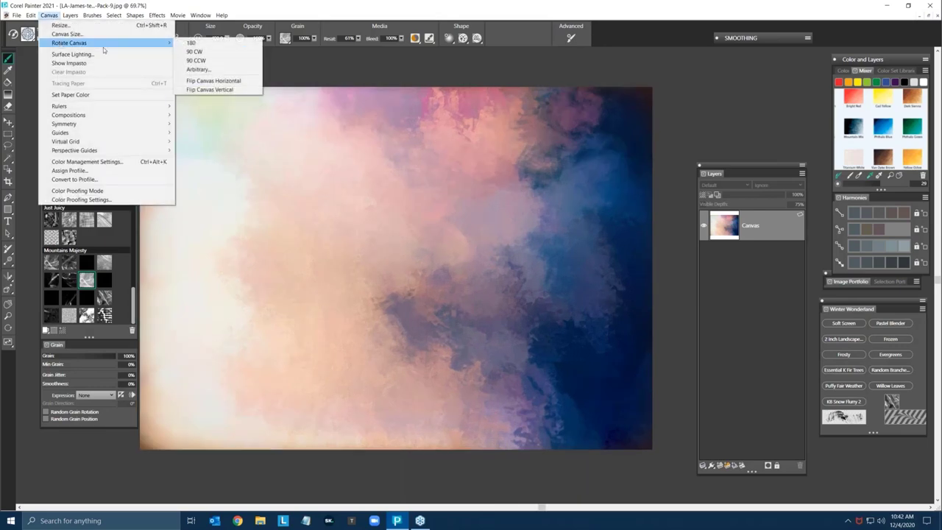
click(212, 51)
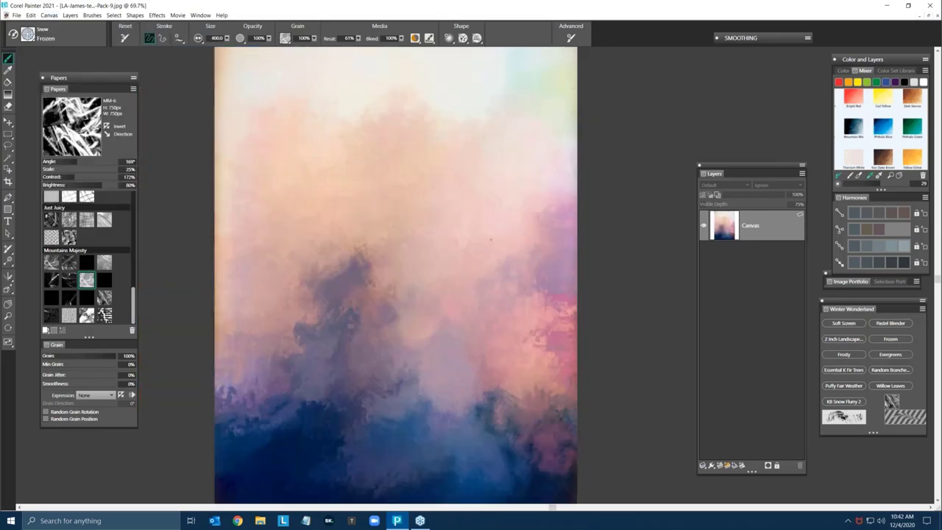
scroll(481, 248, down, 3)
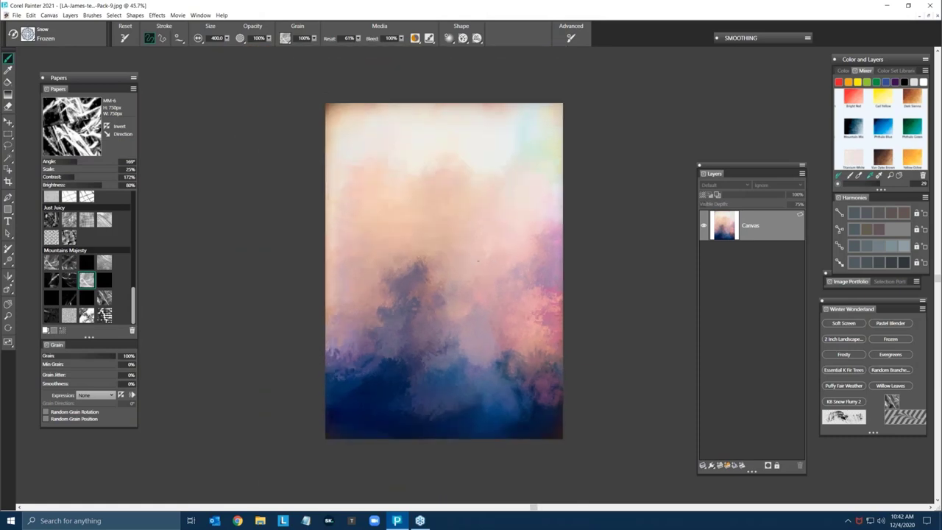
scroll(482, 248, up, 2)
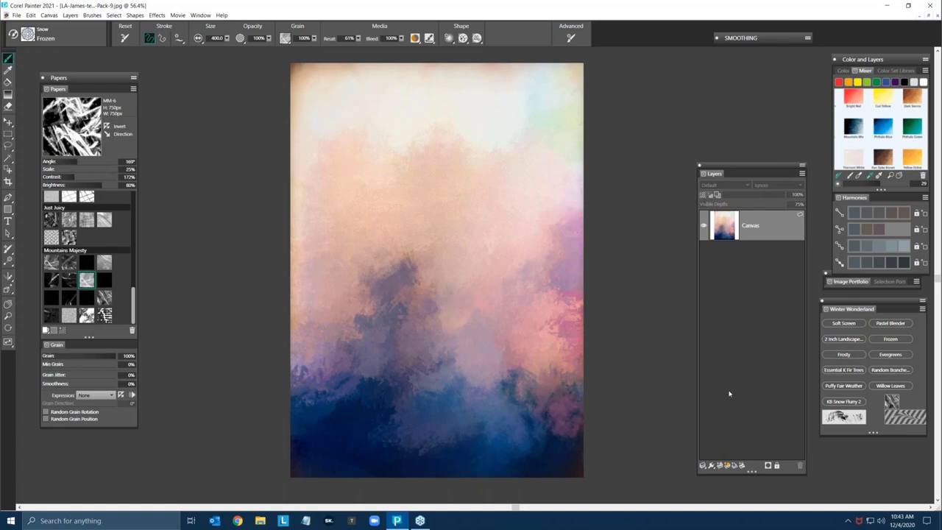
Step: Add a new layer above the Canvas and set up the Evergreens brush with the muted purple sampled from the dark cloud shape
click(720, 465)
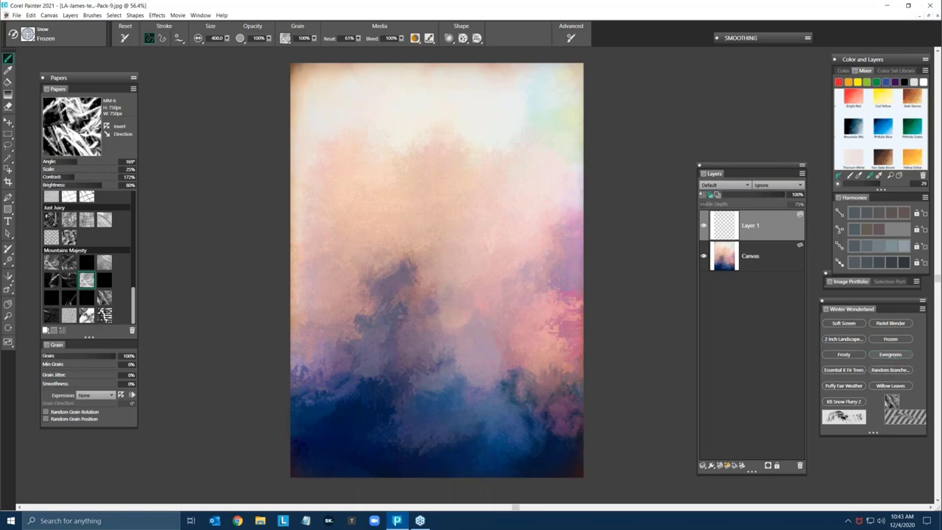
click(890, 354)
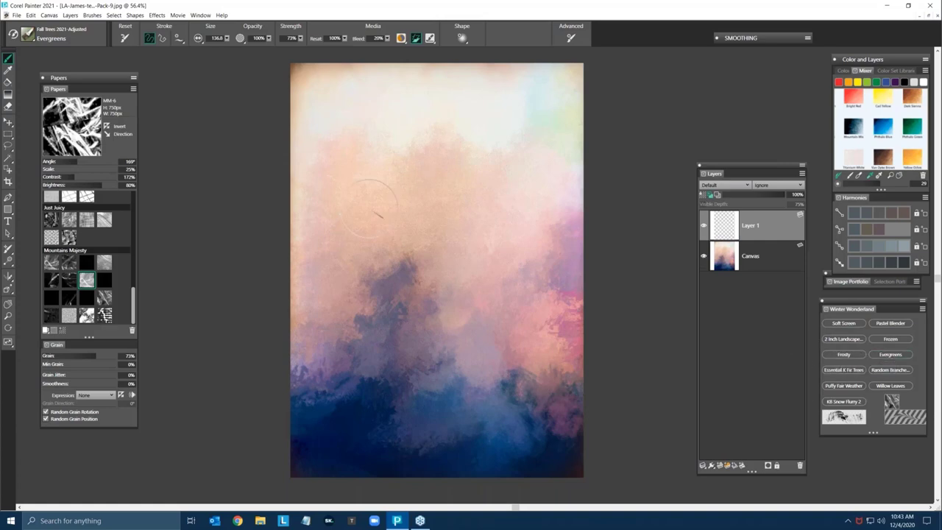
alt+click(400, 276)
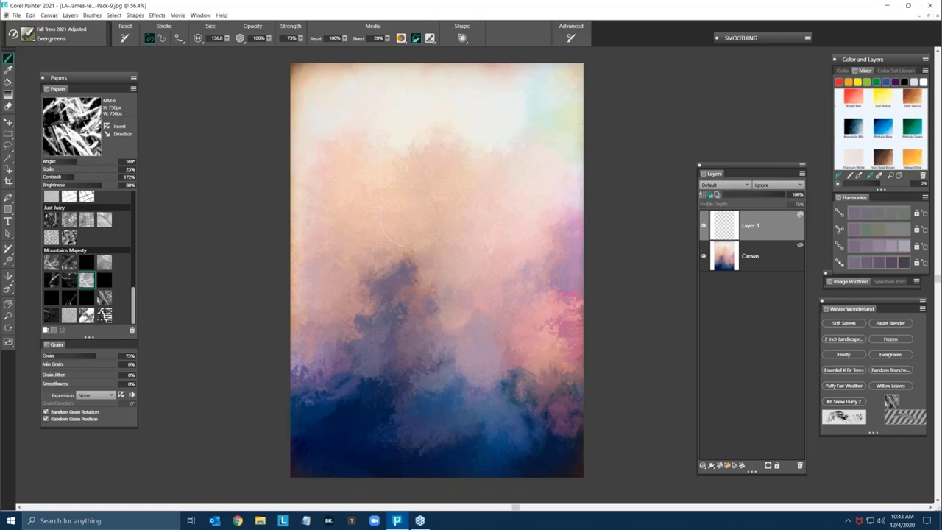
Step: Paint the trunk and upper branches of a tall muted purple evergreen rising from the dark cloud shape on Layer 1
mouse_move(397, 185)
mouse_down()
mouse_move(406, 293)
mouse_move(397, 357)
mouse_up()
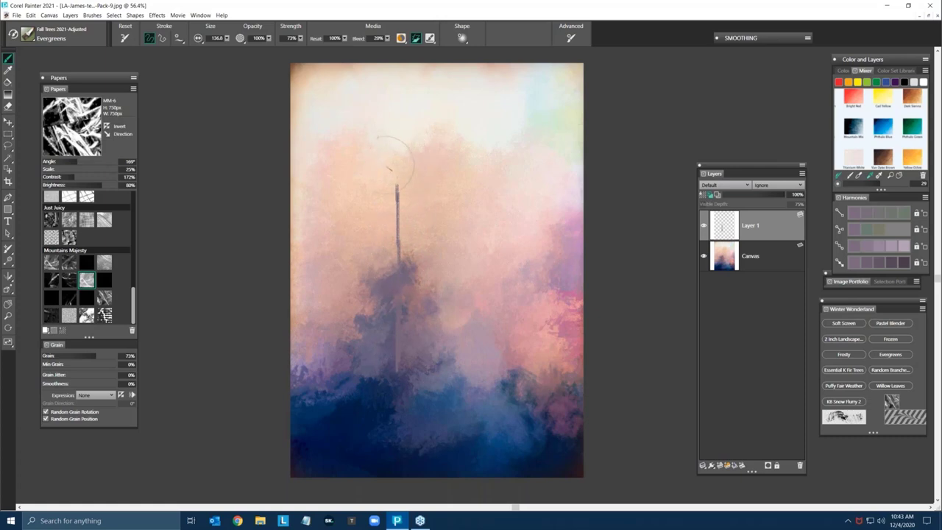
drag(396, 185, 380, 193)
click(197, 38)
click(390, 171)
mouse_move(391, 203)
mouse_down()
mouse_move(395, 212)
mouse_move(409, 186)
mouse_up()
drag(395, 154, 392, 179)
mouse_move(390, 229)
mouse_down()
mouse_move(377, 219)
mouse_move(405, 220)
mouse_up()
mouse_move(417, 234)
mouse_down()
mouse_move(424, 225)
mouse_move(414, 219)
mouse_move(410, 237)
mouse_move(385, 259)
mouse_up()
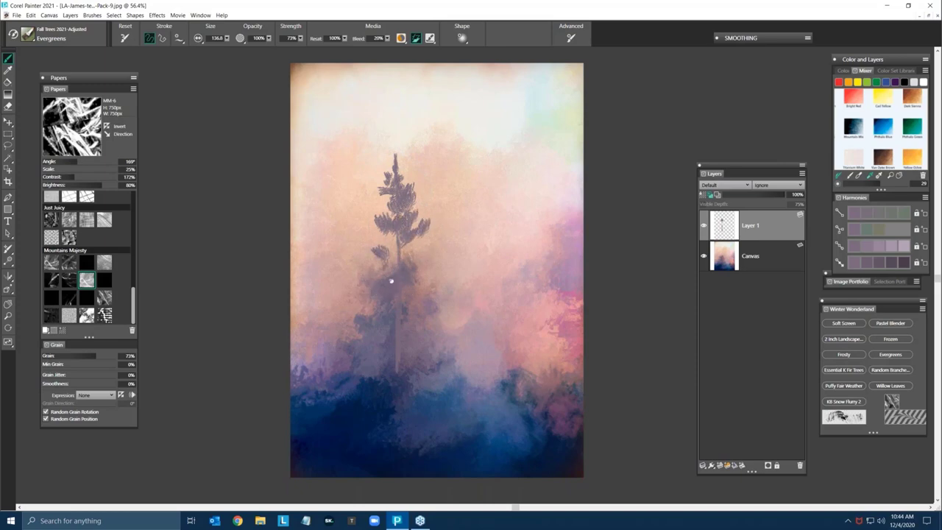
mouse_move(388, 266)
mouse_down()
mouse_move(378, 254)
mouse_move(402, 262)
mouse_move(388, 239)
mouse_move(397, 269)
mouse_move(428, 258)
mouse_move(404, 266)
mouse_move(397, 234)
mouse_up()
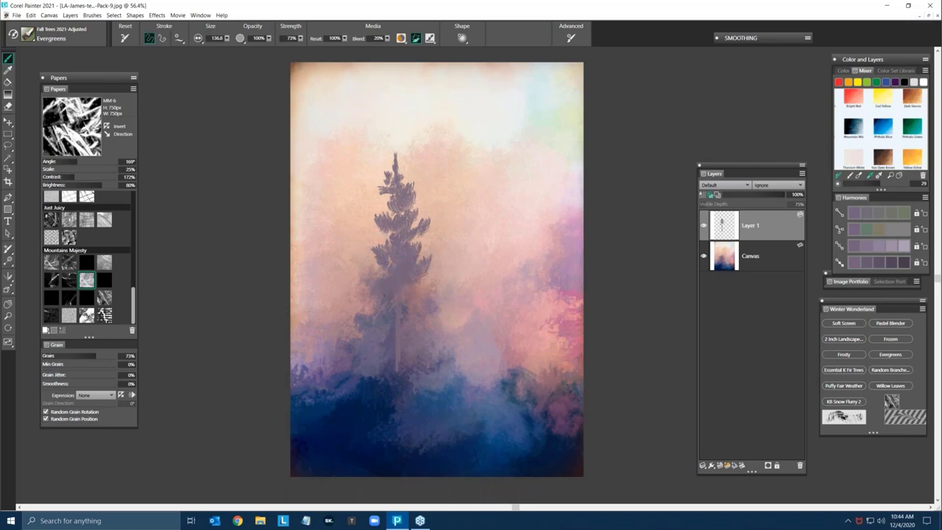
Step: Fill in the tall evergreen's wide lower branches down to the blue area, resampling muted purples from the surrounding painting
drag(371, 298, 362, 285)
alt+click(392, 314)
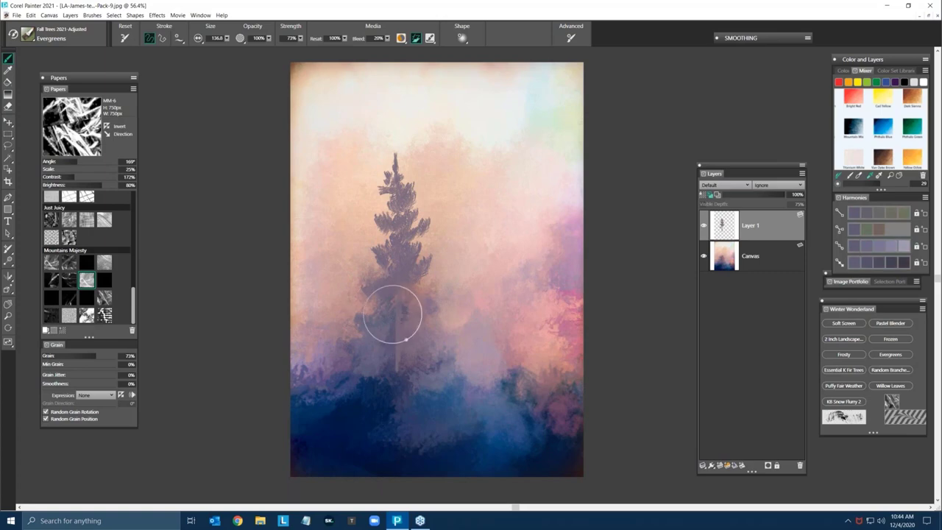
mouse_move(380, 316)
mouse_down()
mouse_move(365, 303)
mouse_move(388, 309)
mouse_move(403, 295)
mouse_up()
alt+click(407, 308)
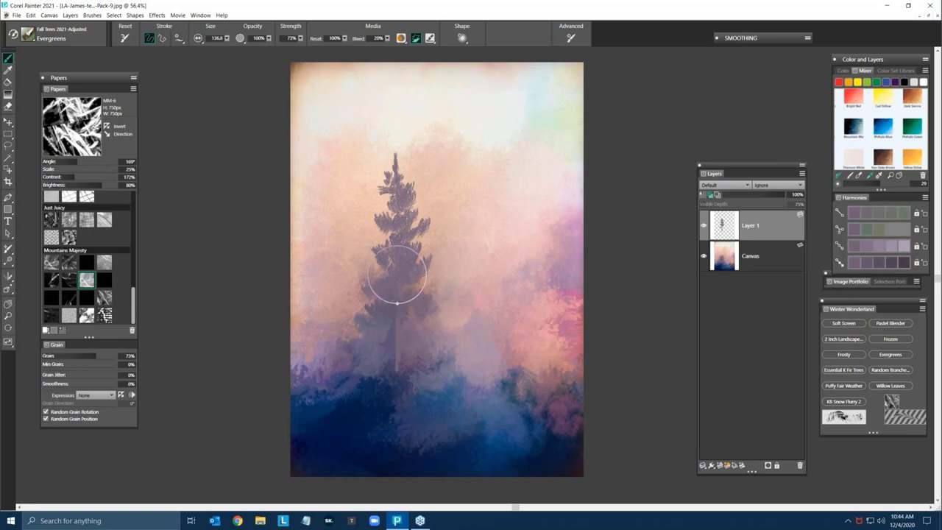
alt+click(411, 345)
drag(411, 345, 398, 340)
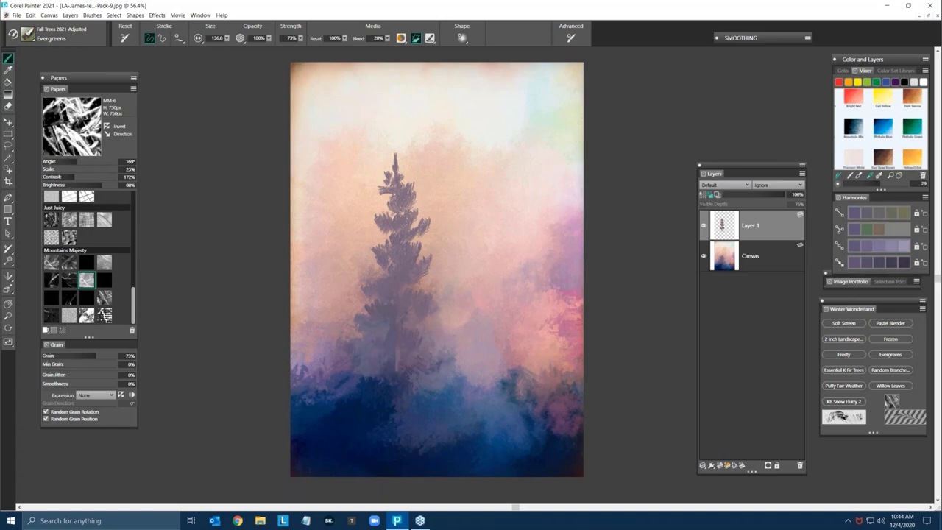
drag(434, 363, 446, 345)
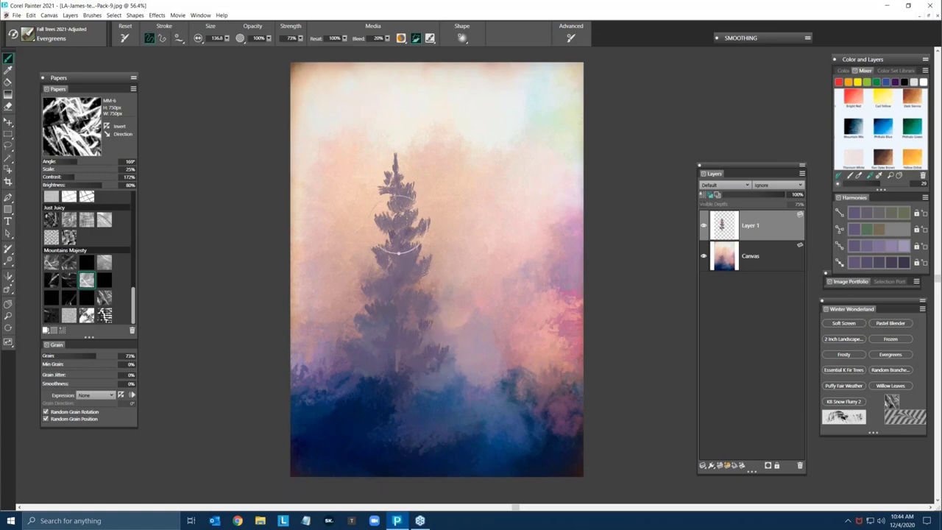
alt+click(401, 215)
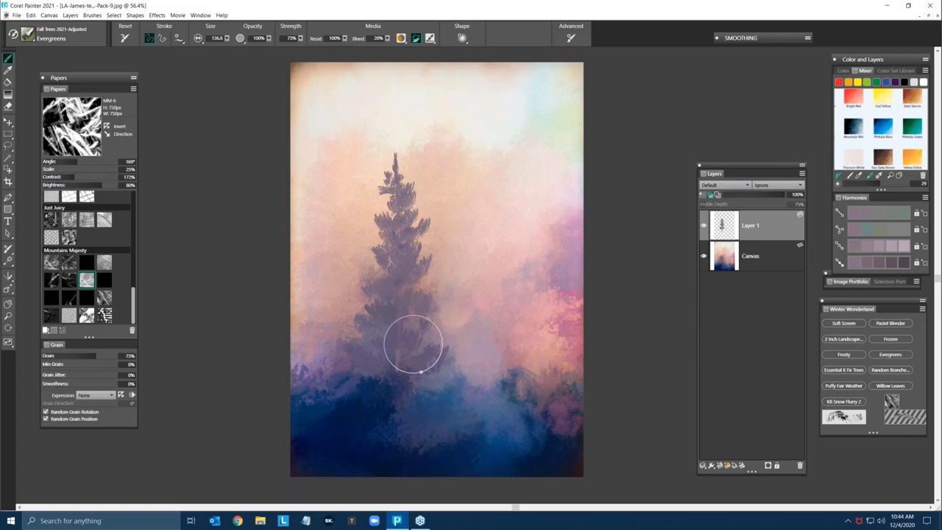
mouse_move(425, 370)
mouse_down()
mouse_move(453, 337)
mouse_move(403, 369)
mouse_up()
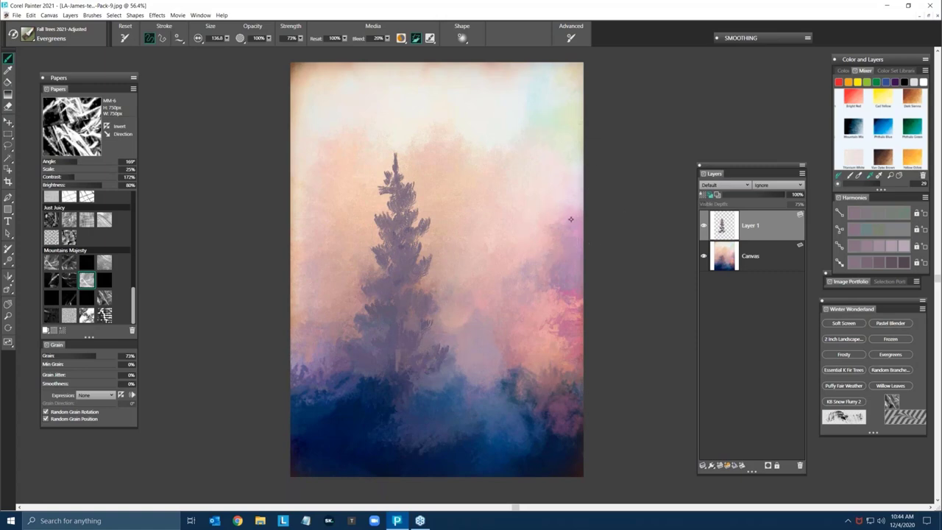
Step: Paint a pink-purple evergreen with a pointed tip at the painting's right edge, using colors sampled from the pink and violet cloud there
alt+click(572, 196)
drag(573, 199, 564, 201)
click(564, 206)
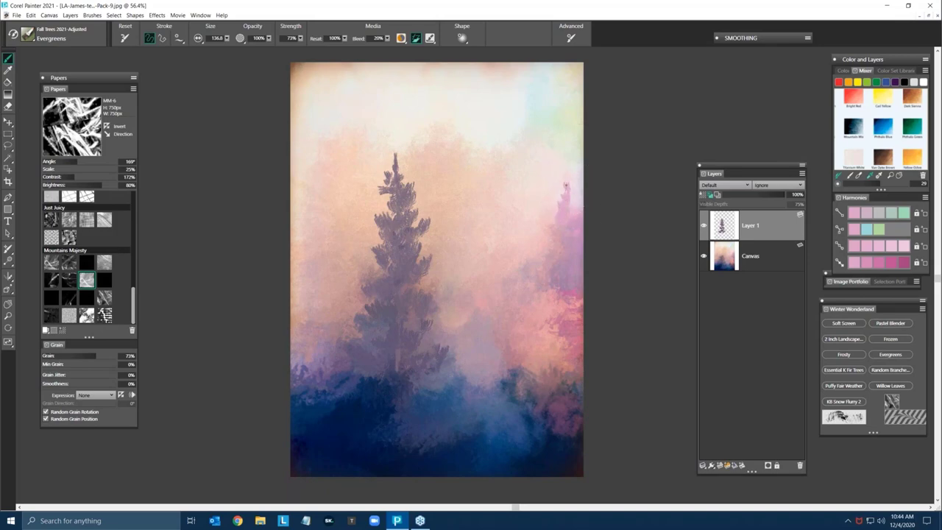
alt+click(568, 241)
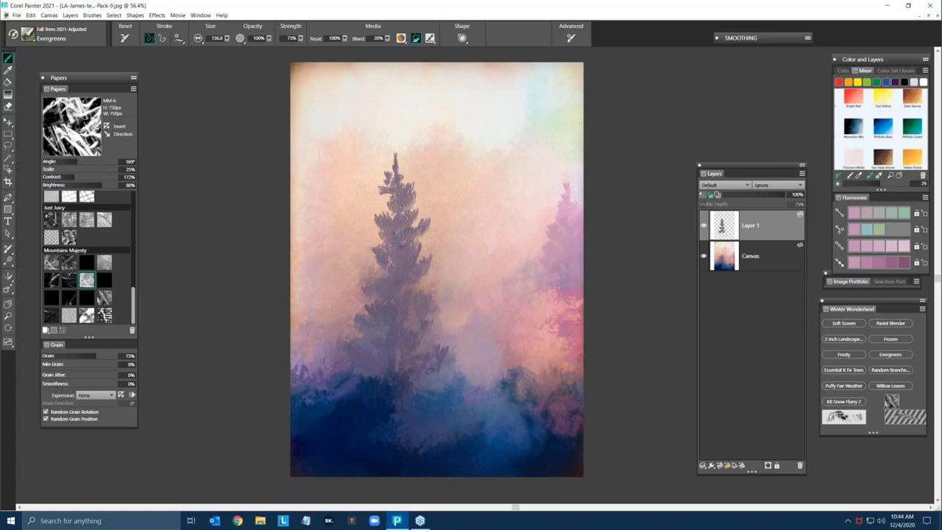
alt+click(559, 268)
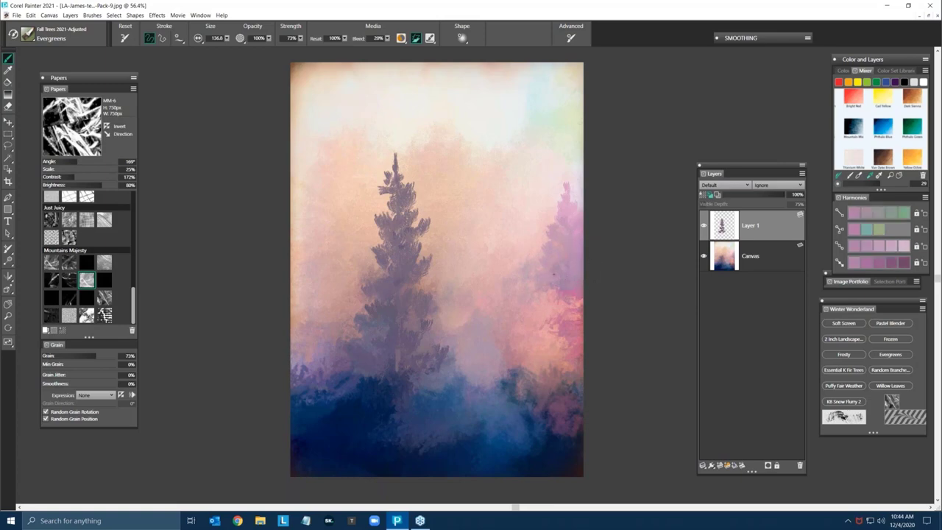
click(567, 177)
drag(568, 189, 568, 203)
alt+click(564, 209)
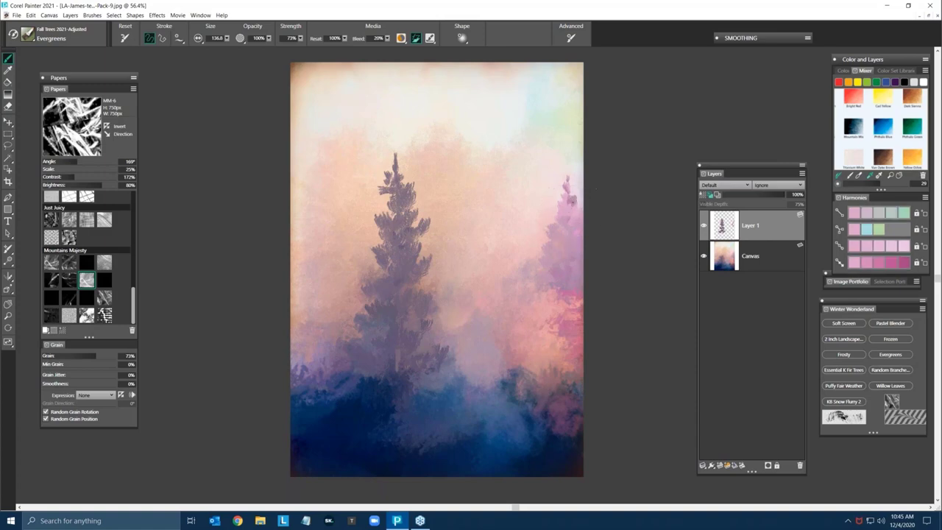
drag(566, 189, 571, 199)
alt+click(566, 243)
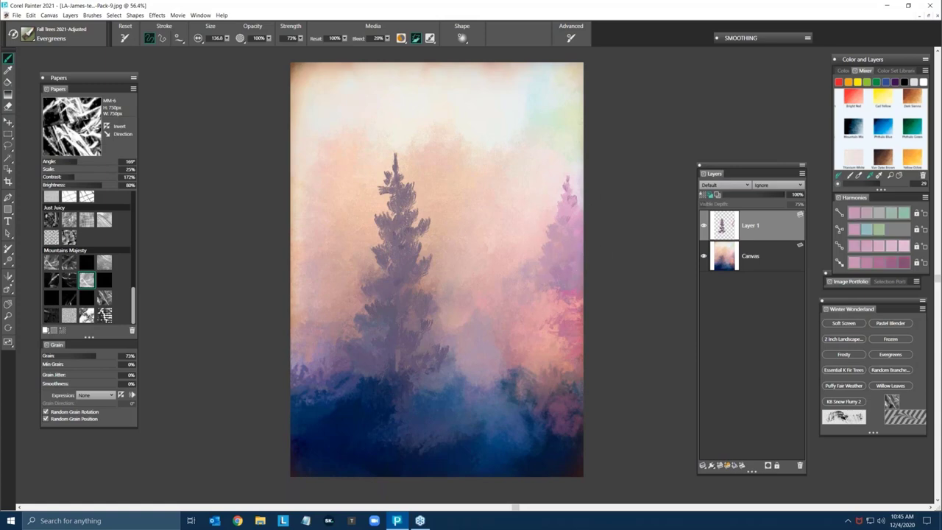
Step: Paint a slim muted mauve evergreen beside the pink-purple tree and a faint evergreen near the painting's left edge
mouse_move(525, 256)
mouse_down()
mouse_move(526, 233)
mouse_move(526, 253)
mouse_move(526, 219)
mouse_move(525, 259)
mouse_up()
click(524, 218)
drag(527, 213, 523, 212)
mouse_move(523, 244)
mouse_down()
mouse_move(518, 235)
mouse_move(534, 245)
mouse_up()
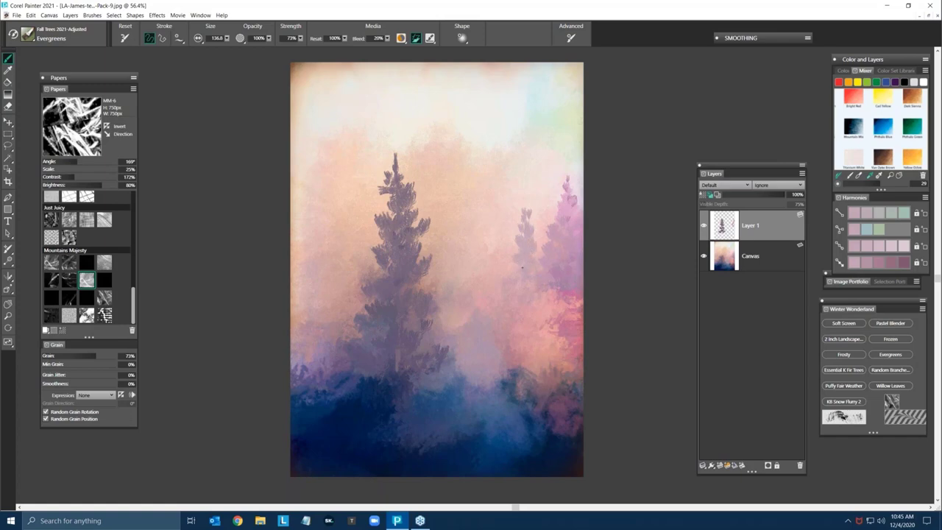
drag(528, 201, 532, 221)
drag(507, 275, 512, 264)
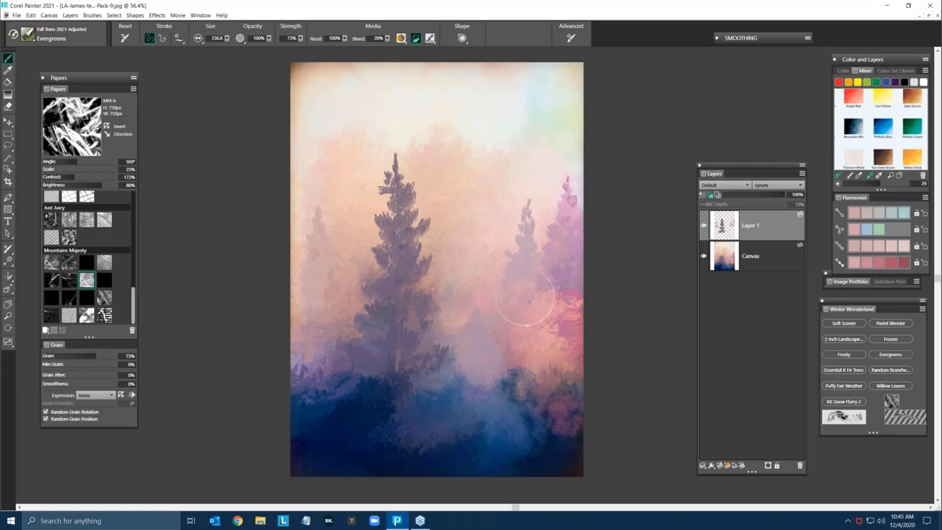
Step: Reduce the brush size to 85.1 and paint pink foliage below the mauve and pink-purple trees with sampled pinks
ctrl+alt+drag(535, 296, 541, 287)
alt+click(558, 288)
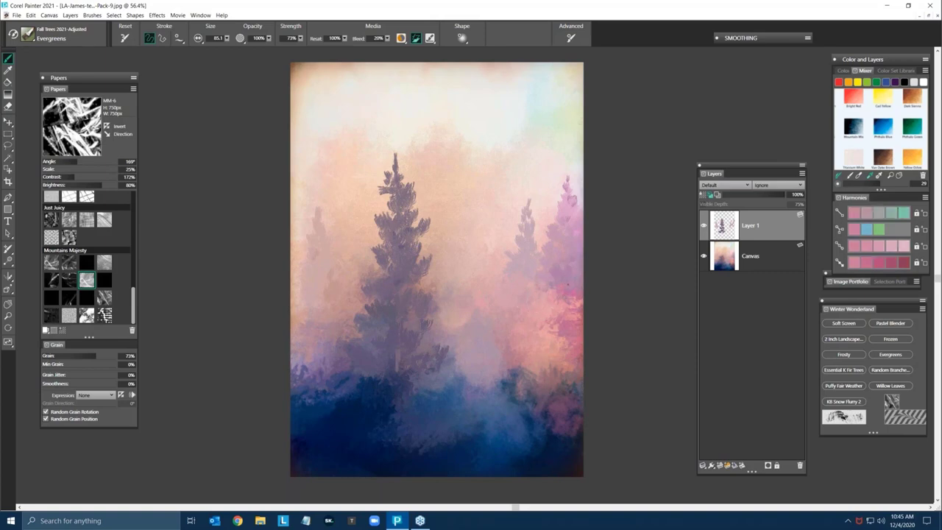
mouse_move(543, 306)
mouse_down()
mouse_move(536, 286)
mouse_move(527, 304)
mouse_up()
alt+click(571, 287)
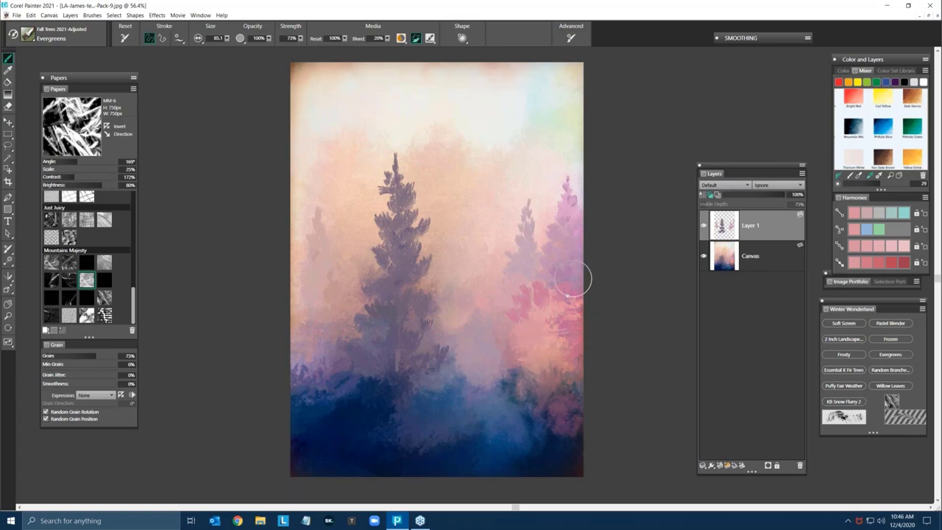
Step: Paint a small dark evergreen below the pink foliage, using muted rose and purple sampled from the area around its base
alt+click(555, 356)
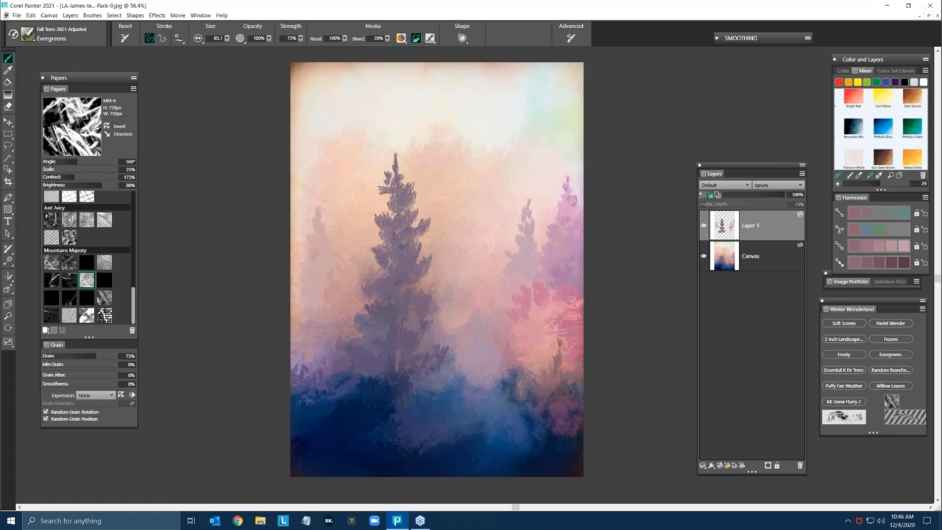
drag(563, 331, 541, 371)
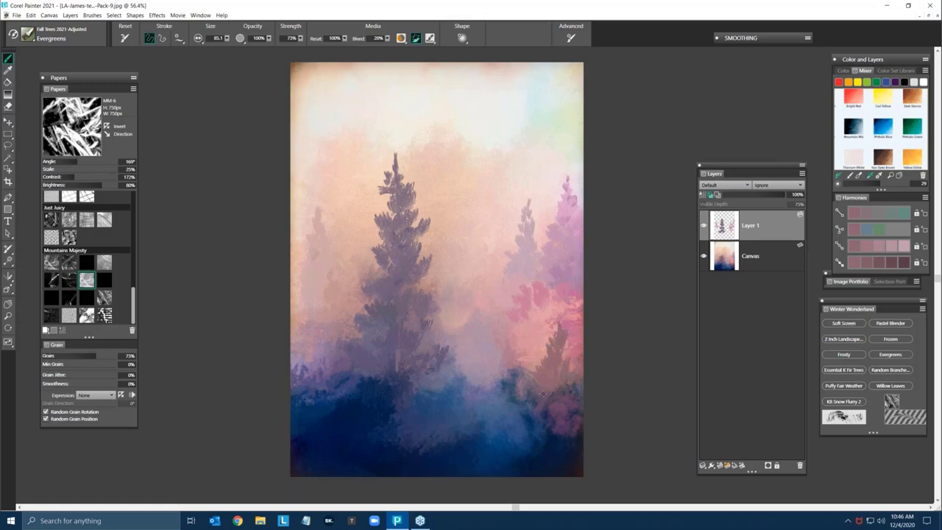
alt+click(541, 383)
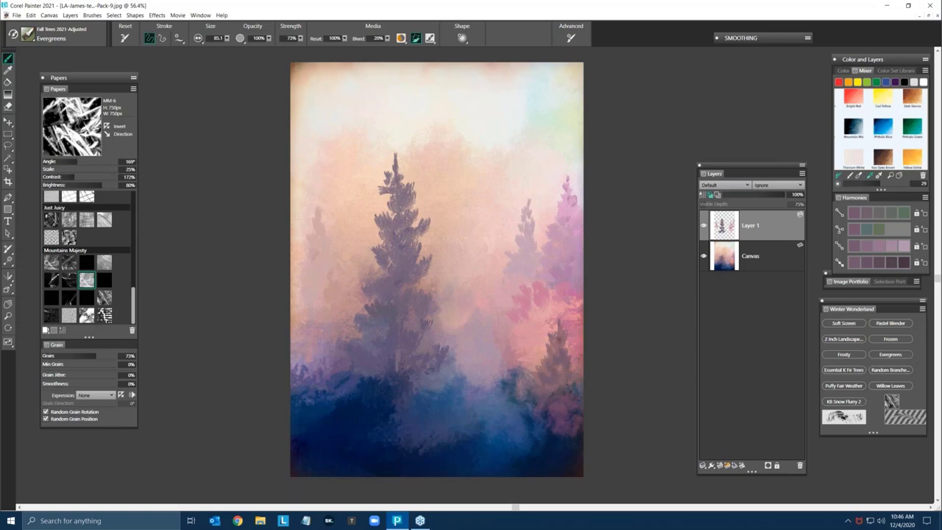
alt+click(536, 376)
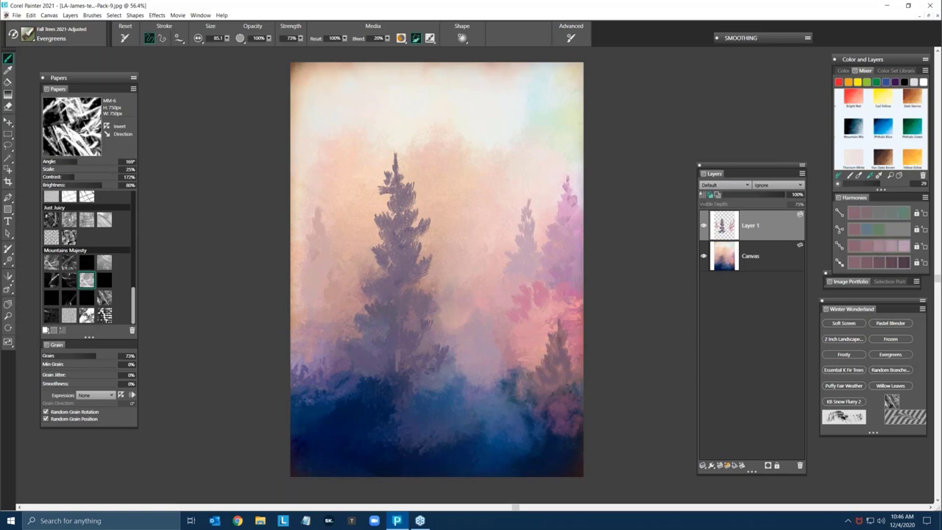
alt+click(529, 370)
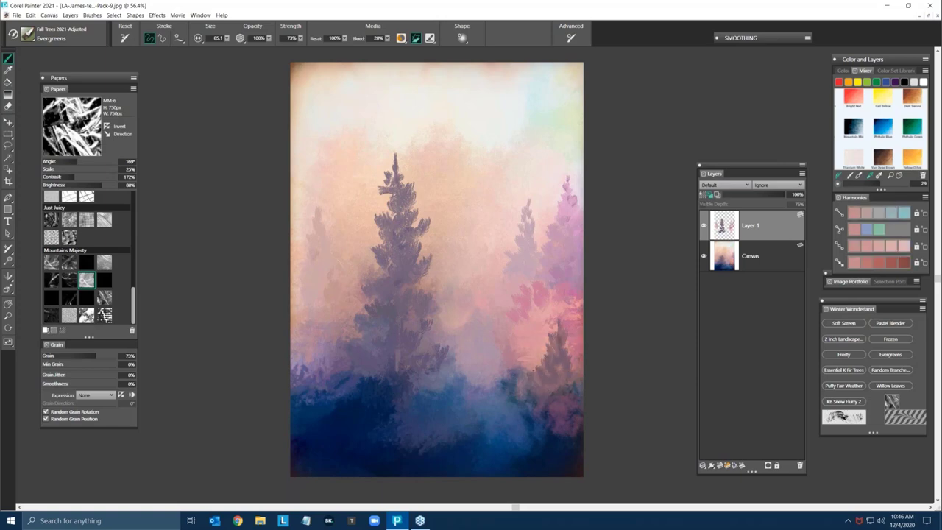
alt+click(541, 375)
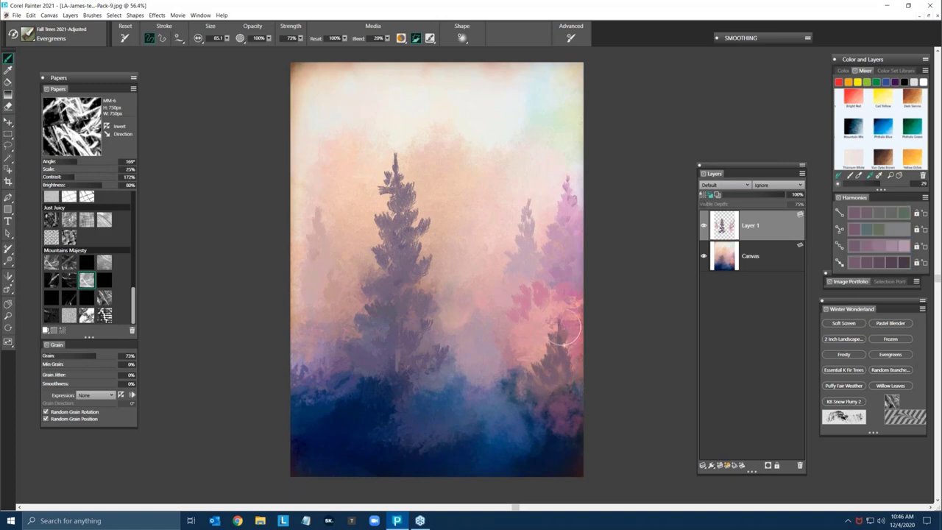
Step: Extend the small dark evergreen's tip and deepen its lower branches with darker purples sampled from the tree and its base
alt+click(559, 380)
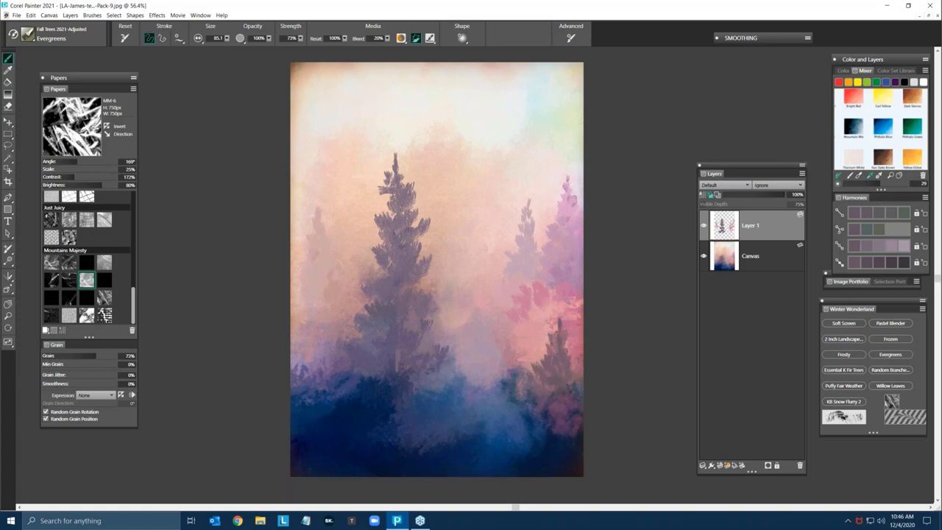
alt+click(563, 344)
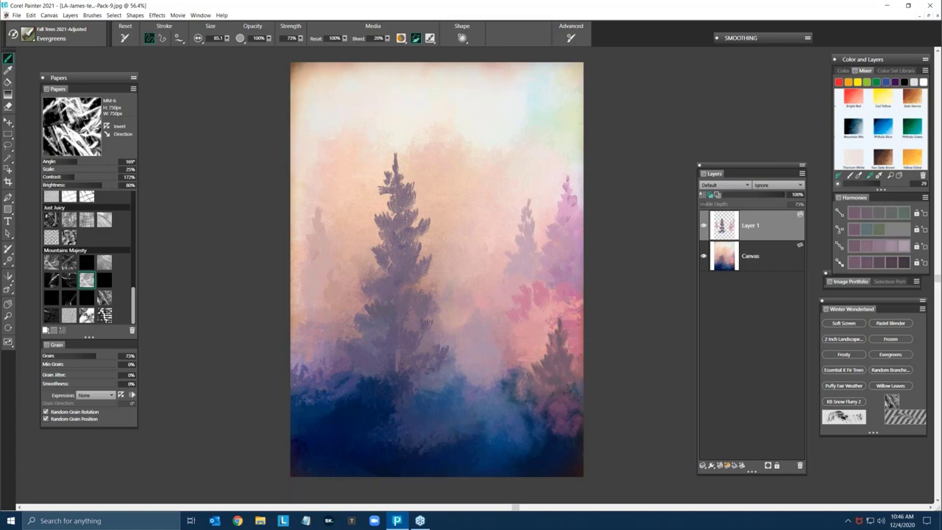
alt+click(553, 387)
alt+click(535, 381)
click(561, 321)
alt+click(545, 386)
alt+click(527, 375)
click(529, 370)
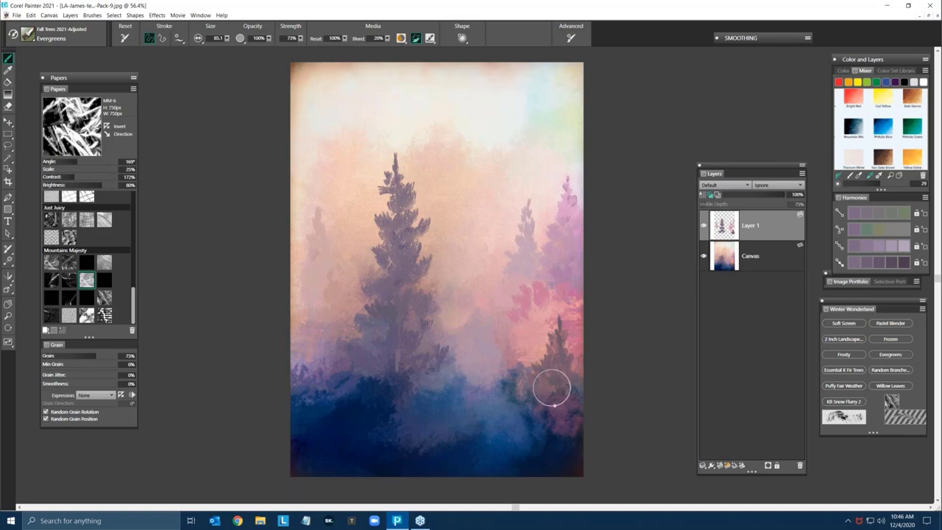
Step: Paint two small misty evergreens between the tall purple tree and the pink foliage, using soft mauves sampled from the mist
alt+click(475, 321)
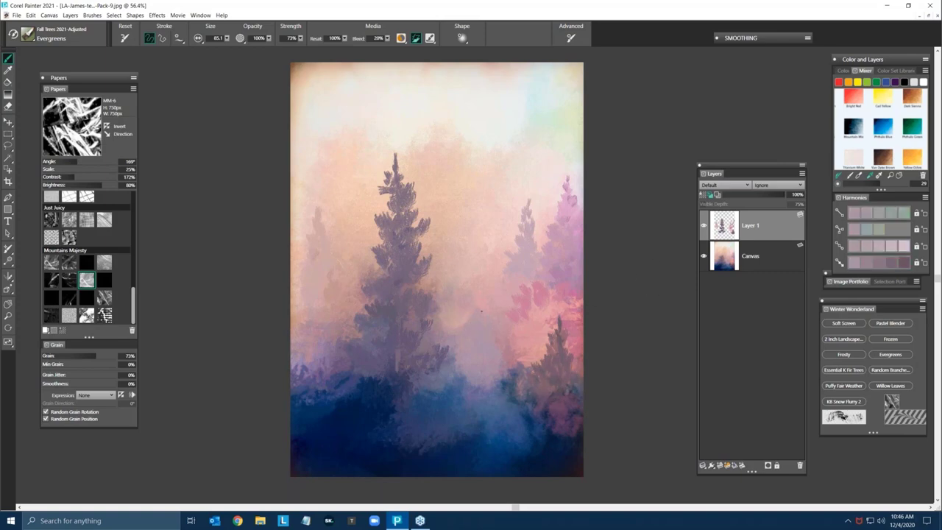
mouse_move(482, 287)
mouse_down()
mouse_move(485, 316)
mouse_move(479, 290)
mouse_up()
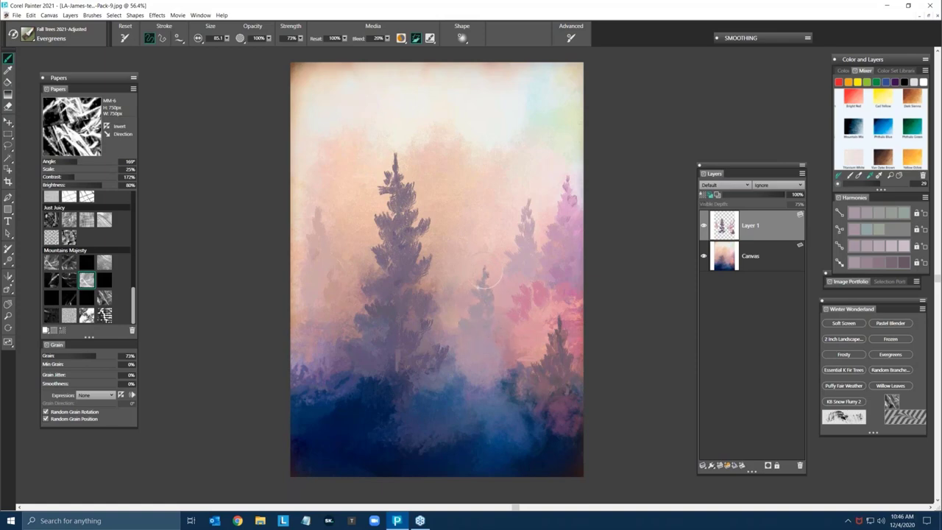
alt+click(448, 293)
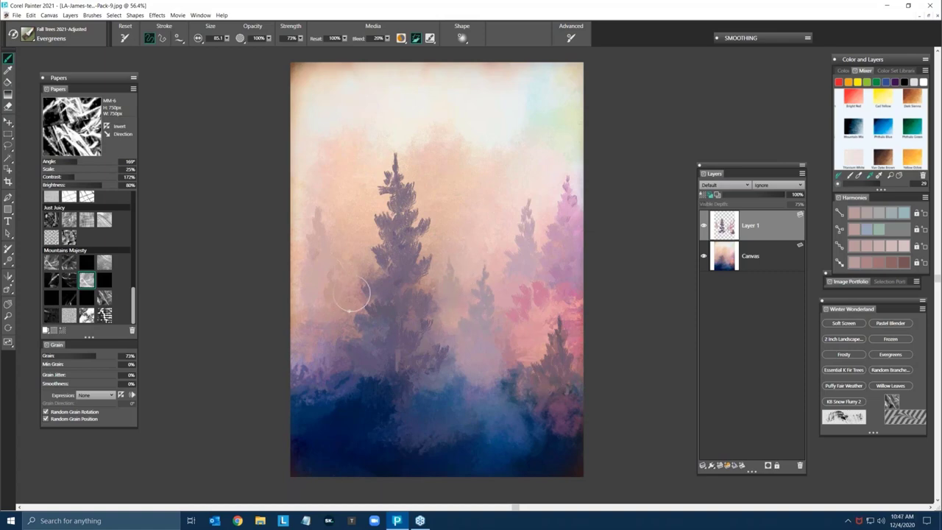
Step: Paint faint peach evergreens rising into the pale sky above the tall tree, using peach tones sampled from the background
alt+click(352, 263)
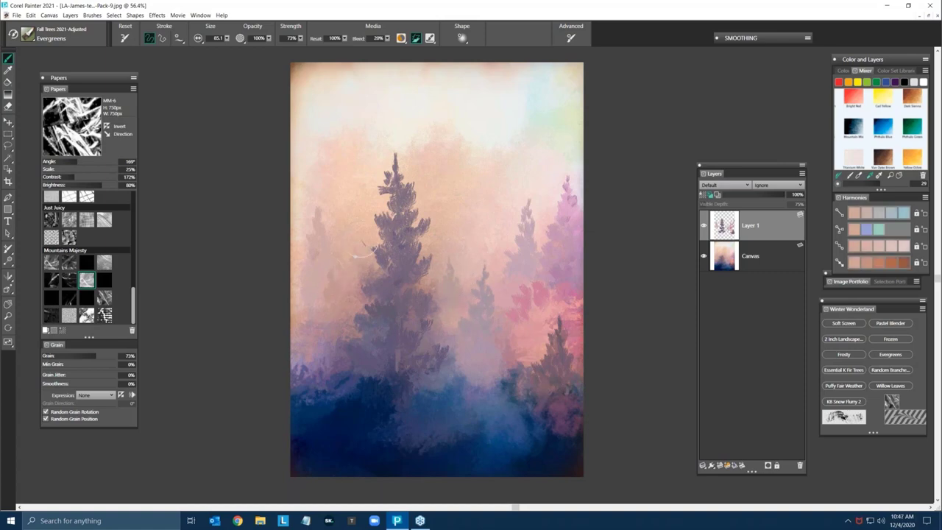
alt+click(522, 278)
alt+click(448, 148)
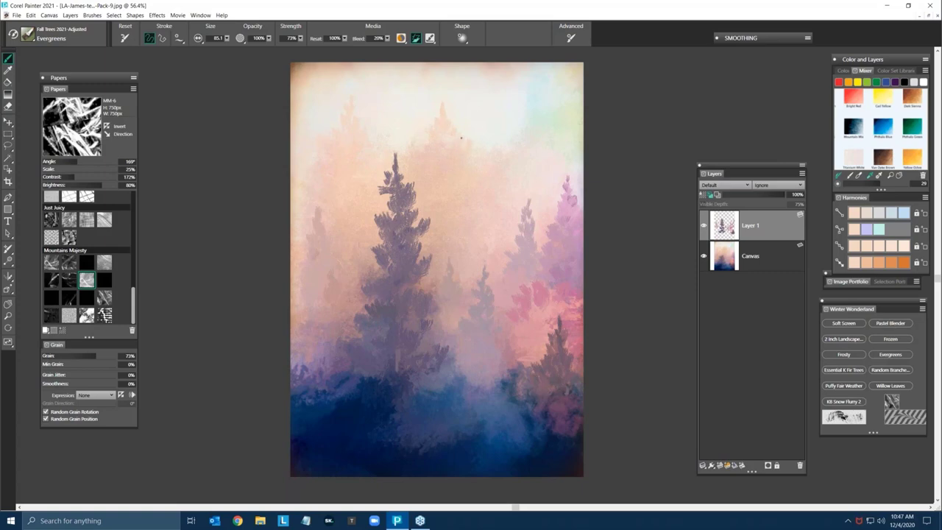
Step: Paint faint evergreens into the pale sky beside the existing peach ones and along the canvas's left edge, using pale tints sampled nearby
alt+click(535, 137)
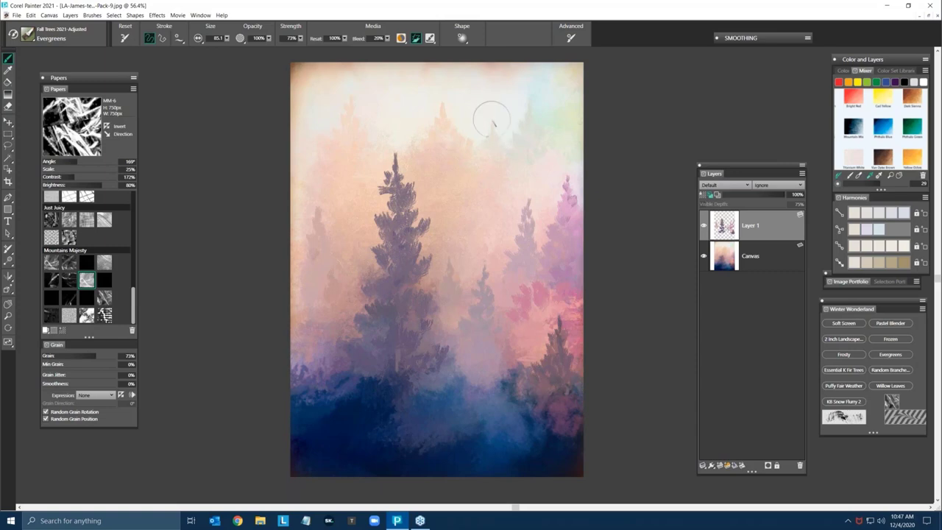
alt+click(313, 117)
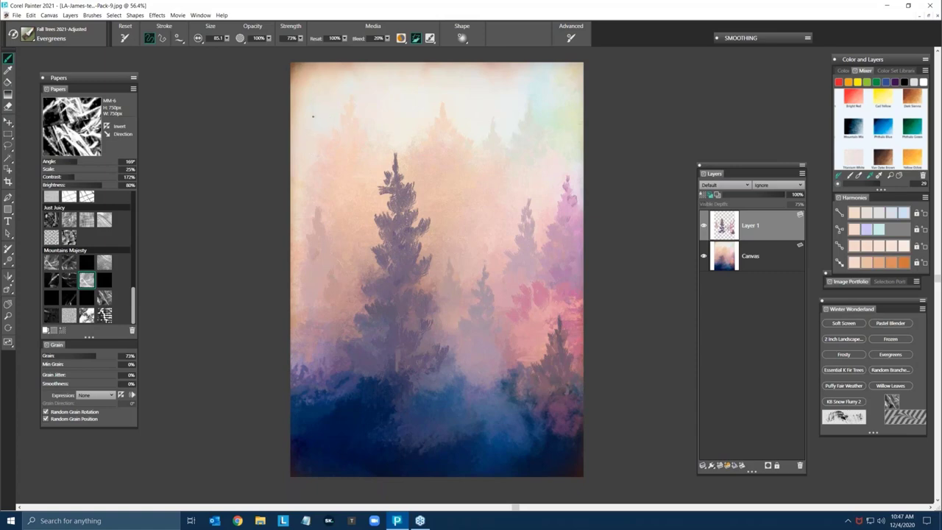
alt+click(313, 130)
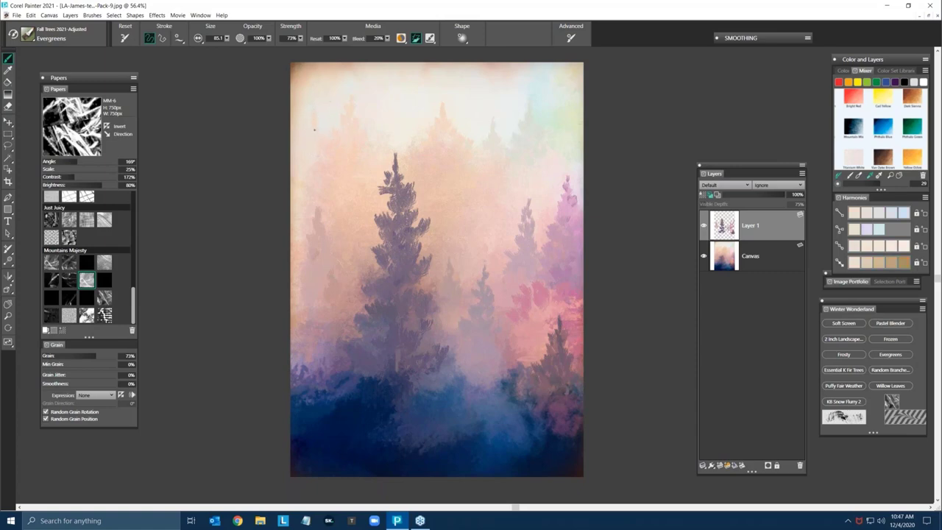
alt+click(312, 131)
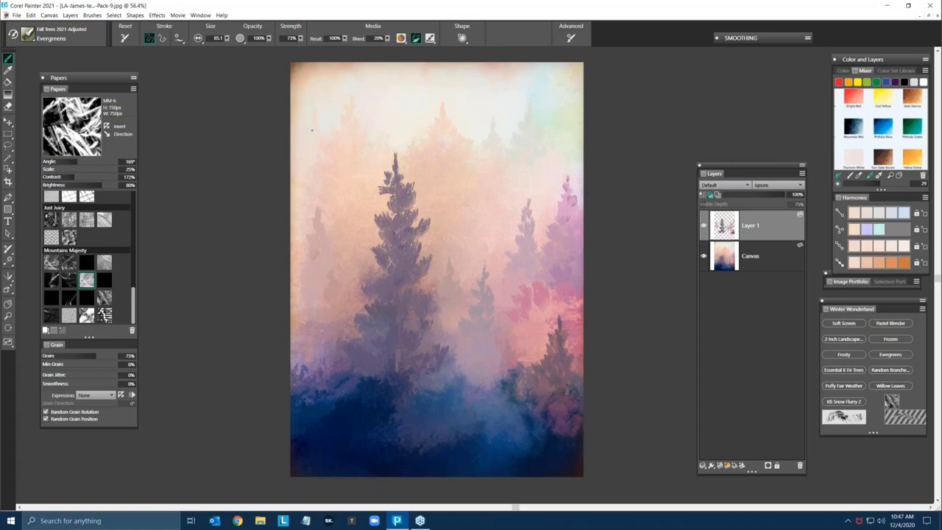
alt+click(318, 231)
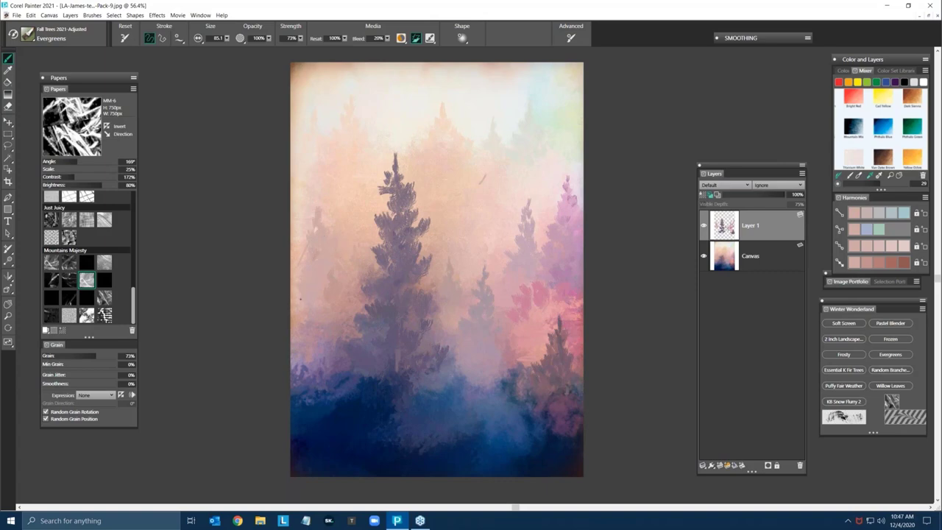
Step: Add mauve foliage at the canvas's left edge and misty blue-purple foliage along the tree bases, using colors sampled from the painting
alt+click(297, 314)
mouse_move(303, 314)
mouse_down()
mouse_move(307, 297)
mouse_move(316, 309)
mouse_up()
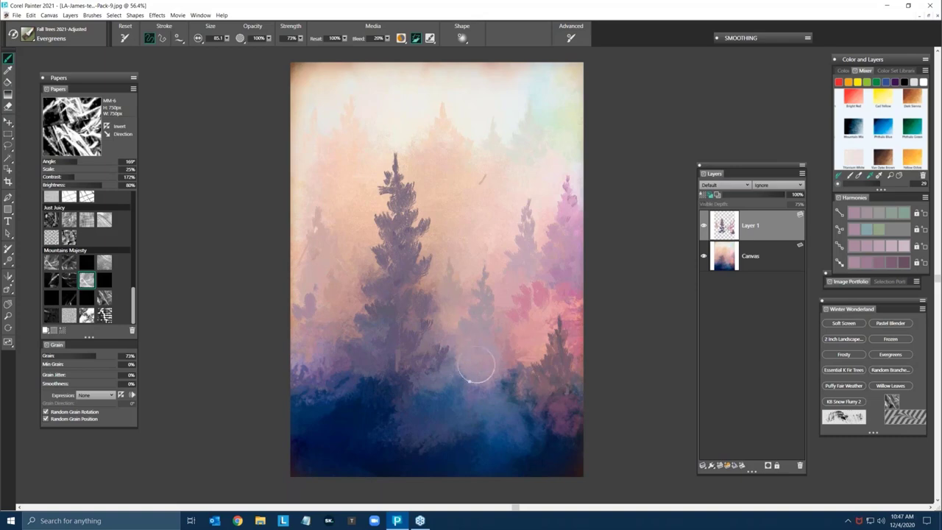
alt+click(482, 390)
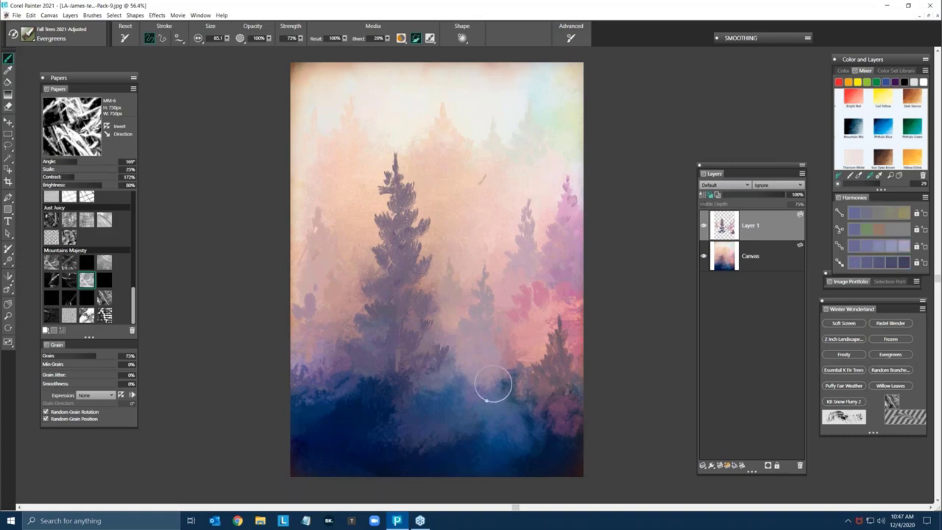
alt+click(372, 383)
alt+click(520, 404)
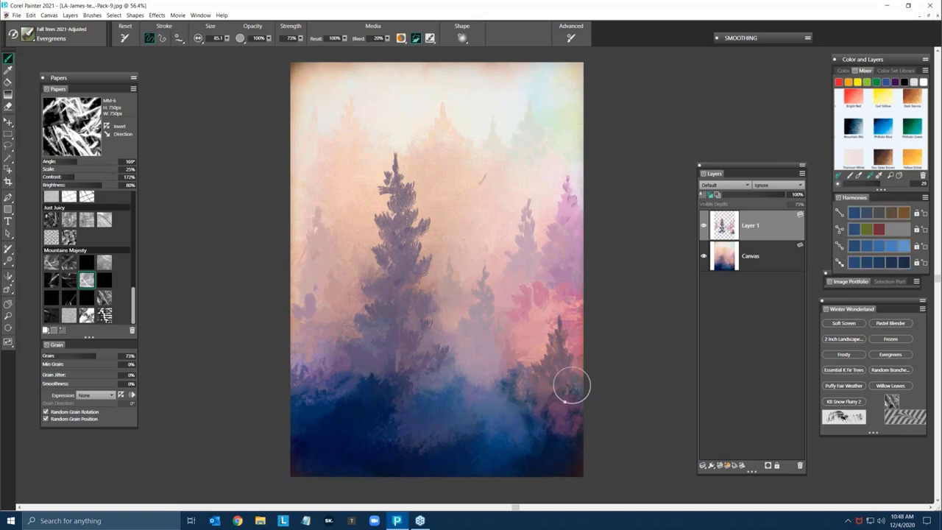
alt+click(542, 308)
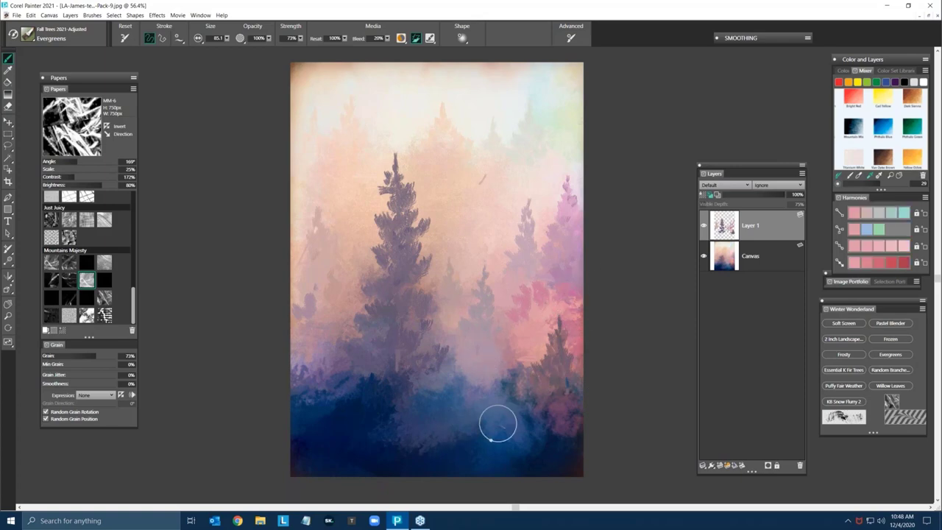
alt+click(489, 185)
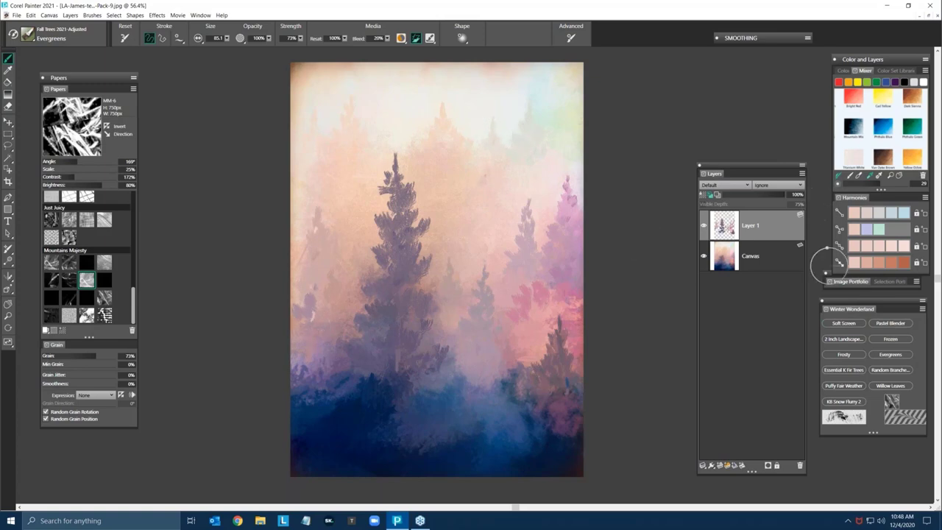
Step: Create a new layer and use the Pastel Blender to paint dark navy ground at the canvas's lower right, sampled from that area
click(892, 323)
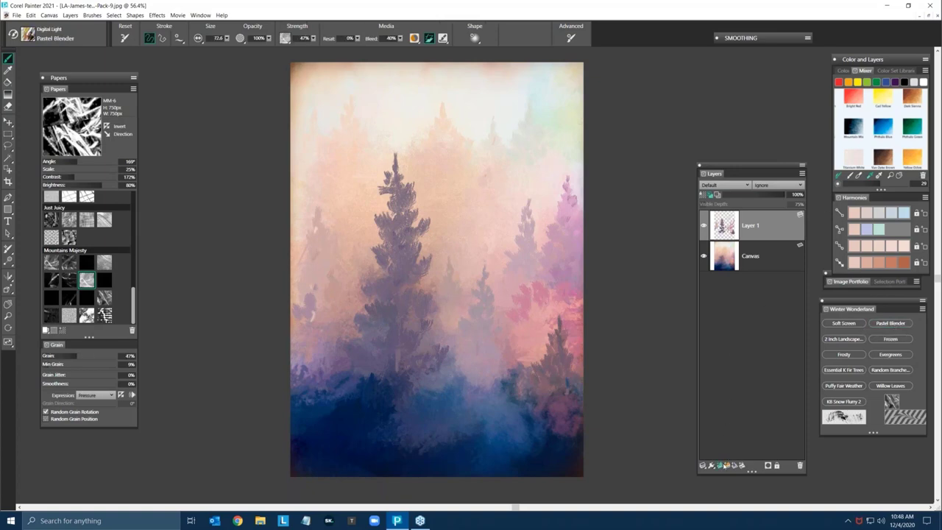
key(ctrl+shift+n)
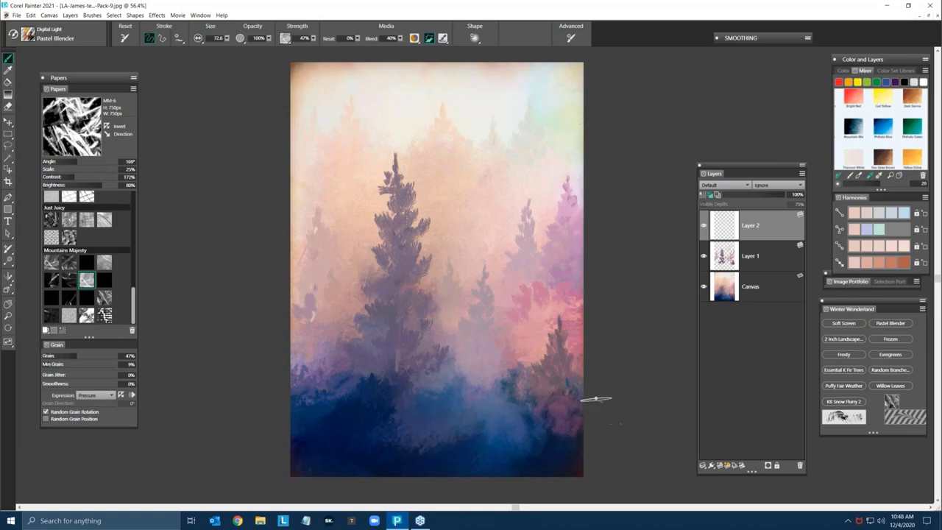
alt+click(562, 444)
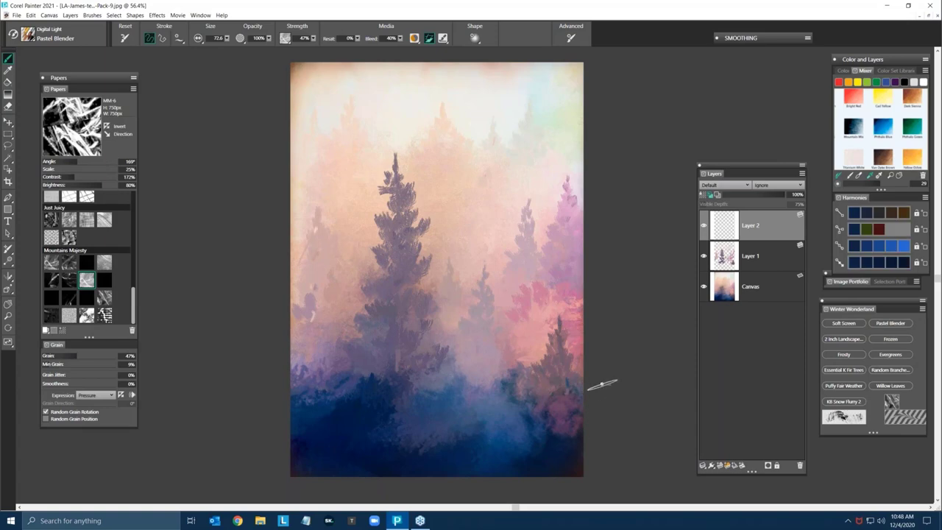
drag(546, 441, 508, 443)
drag(497, 251, 504, 229)
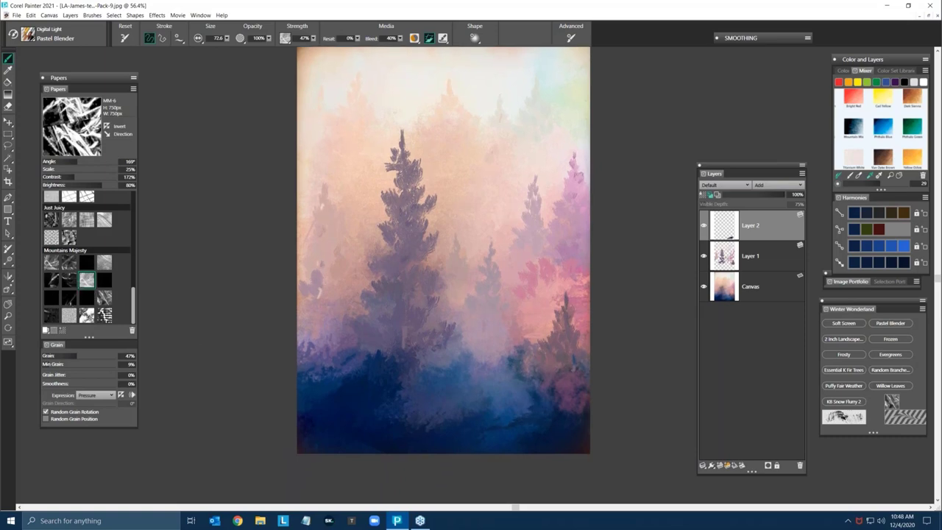
Step: Set the brush's Resat to 100% and paint a pink snowbank across the lower right, using pink sampled from the foliage
alt+click(537, 324)
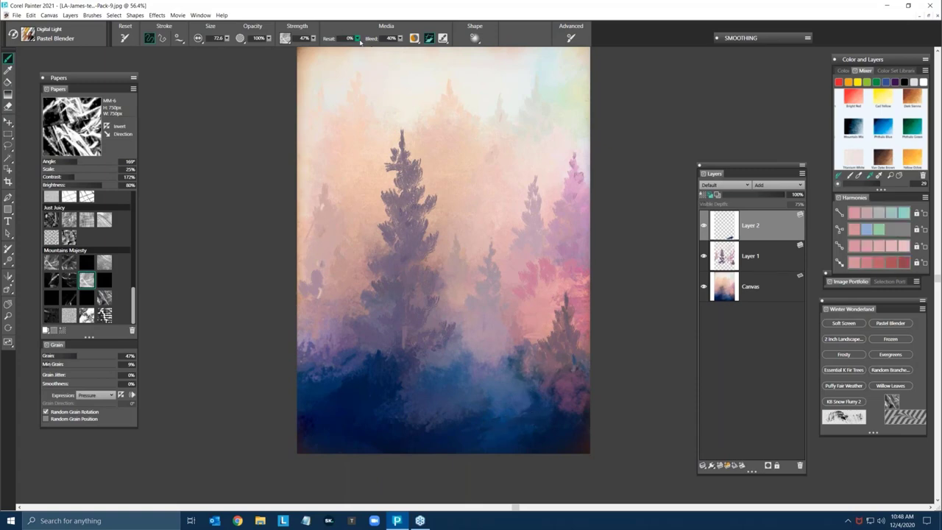
drag(358, 38, 463, 43)
mouse_move(551, 414)
mouse_down()
mouse_move(486, 431)
mouse_move(486, 441)
mouse_move(468, 429)
mouse_move(419, 452)
mouse_move(522, 434)
mouse_move(561, 416)
mouse_move(535, 407)
mouse_move(552, 401)
mouse_up()
drag(515, 441, 441, 451)
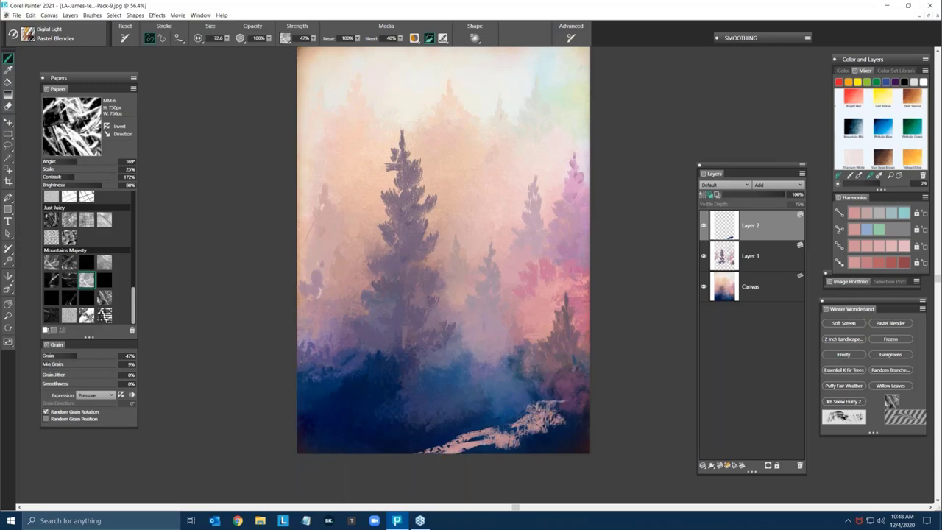
drag(551, 444, 518, 450)
drag(587, 440, 402, 453)
Step: Paint sampled blue strokes on the lower-left ground and sampled purple shadows on the pink snowbank and the mound below the tall tree
alt+click(316, 405)
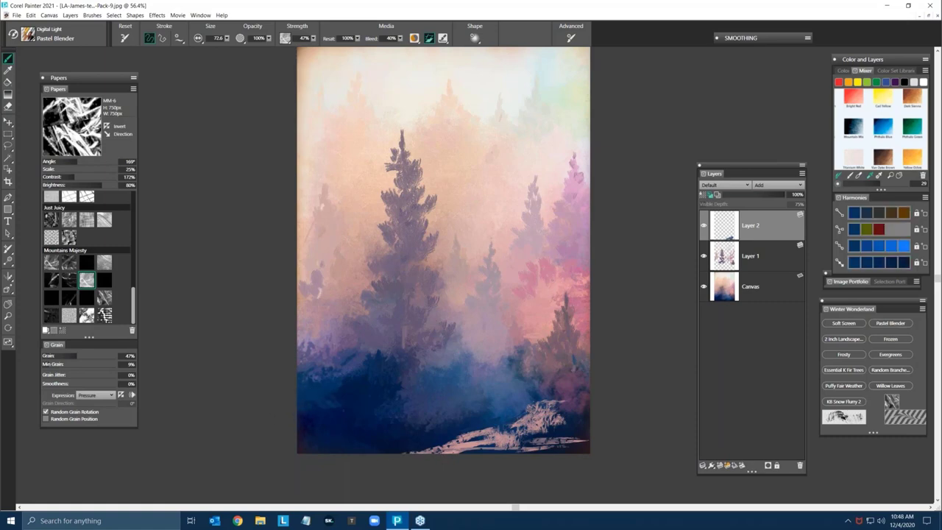
drag(359, 411, 300, 418)
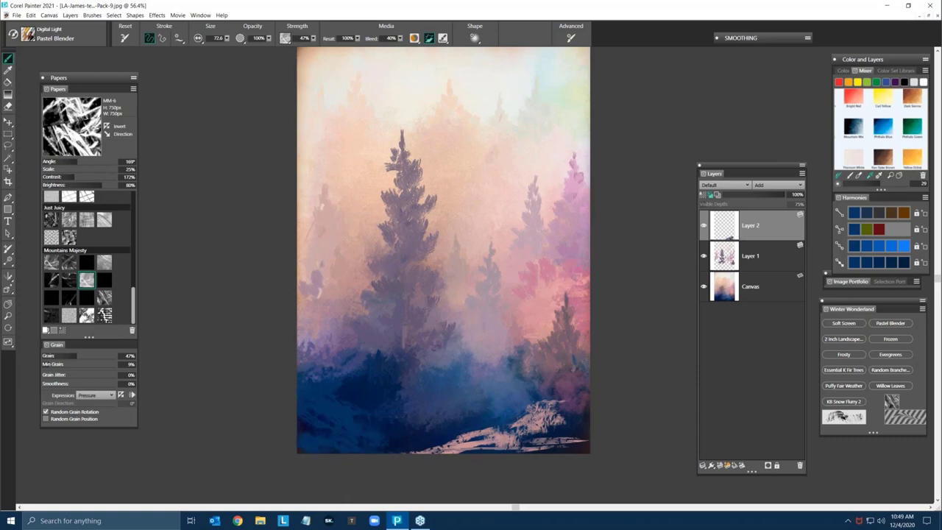
alt+click(556, 409)
alt+click(559, 411)
mouse_move(565, 416)
mouse_down()
mouse_move(476, 442)
mouse_move(587, 443)
mouse_up()
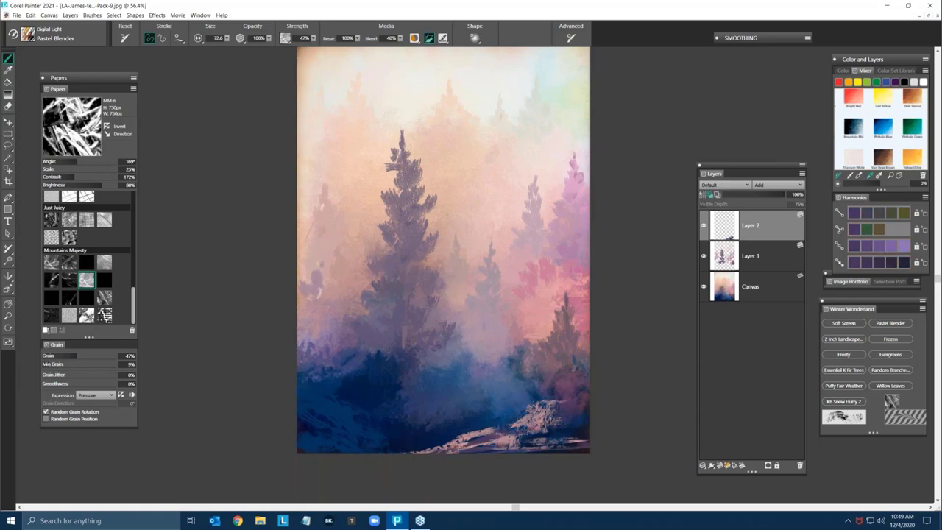
mouse_move(353, 380)
mouse_down()
mouse_move(372, 400)
mouse_move(398, 366)
mouse_move(423, 366)
mouse_up()
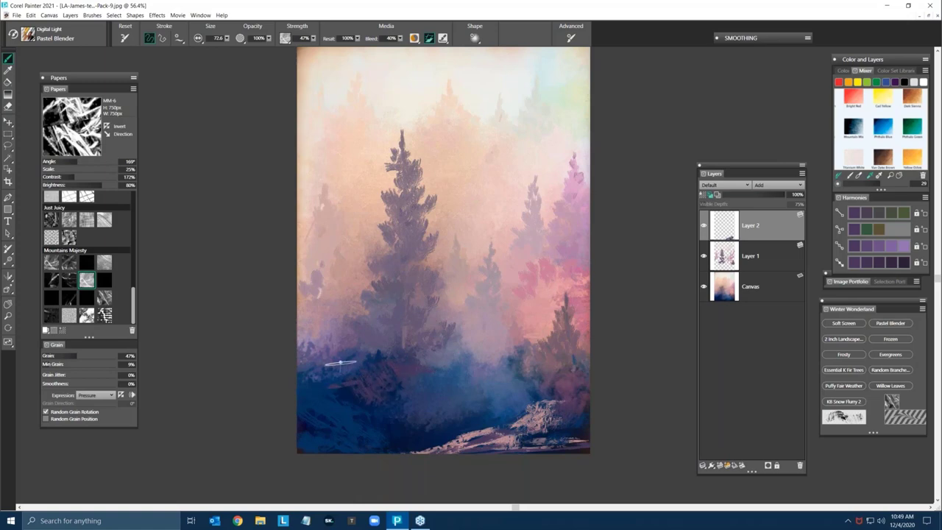
Step: Paint textured pink strokes across the pink foliage behind the small dark evergreen, using sampled pinks and lighter harmony tints
alt+click(545, 306)
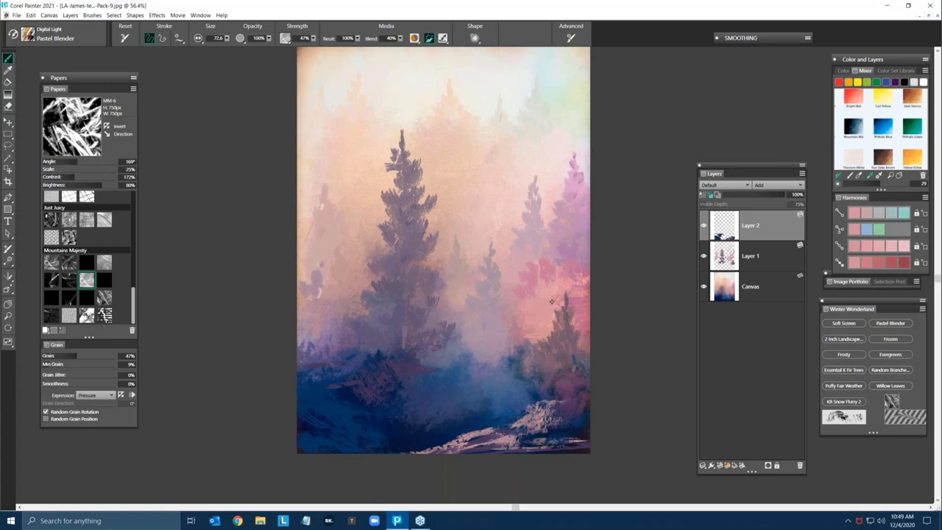
click(883, 245)
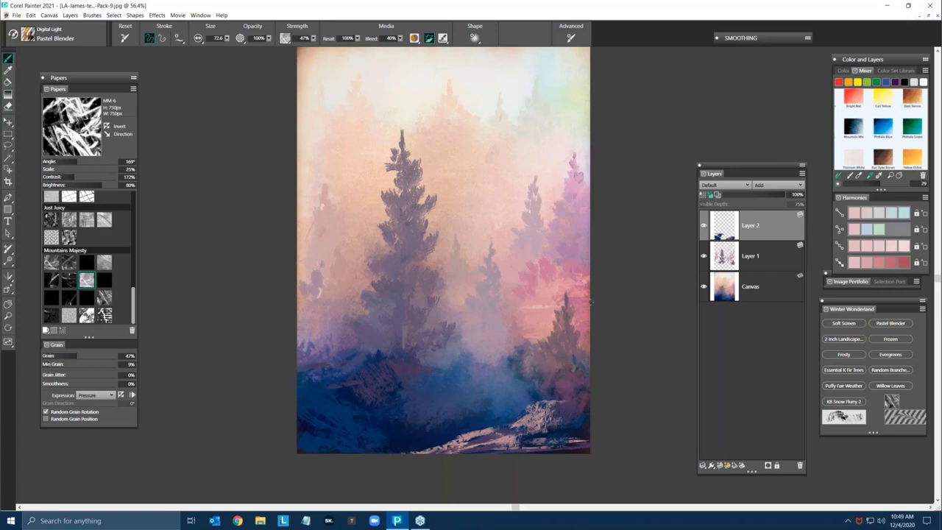
alt+click(552, 305)
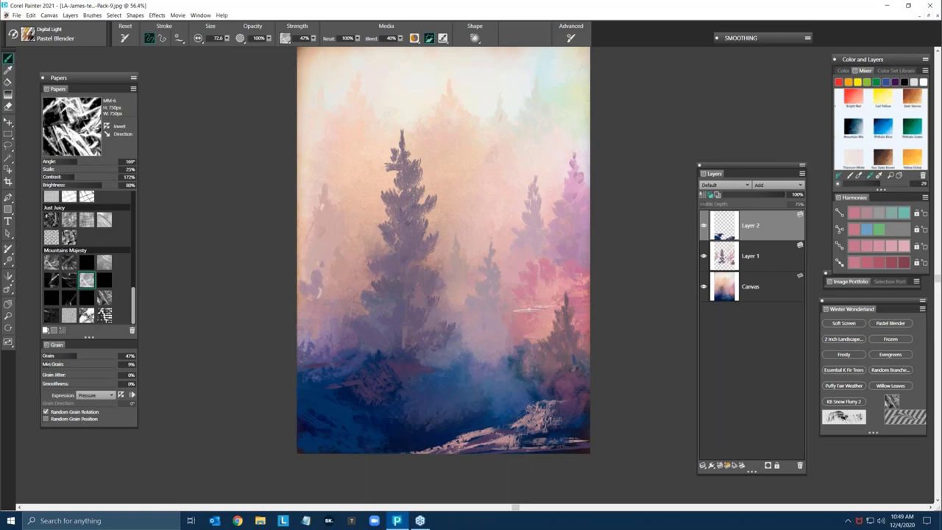
alt+click(545, 300)
mouse_move(585, 290)
mouse_down()
mouse_move(517, 310)
mouse_move(516, 331)
mouse_up()
click(903, 245)
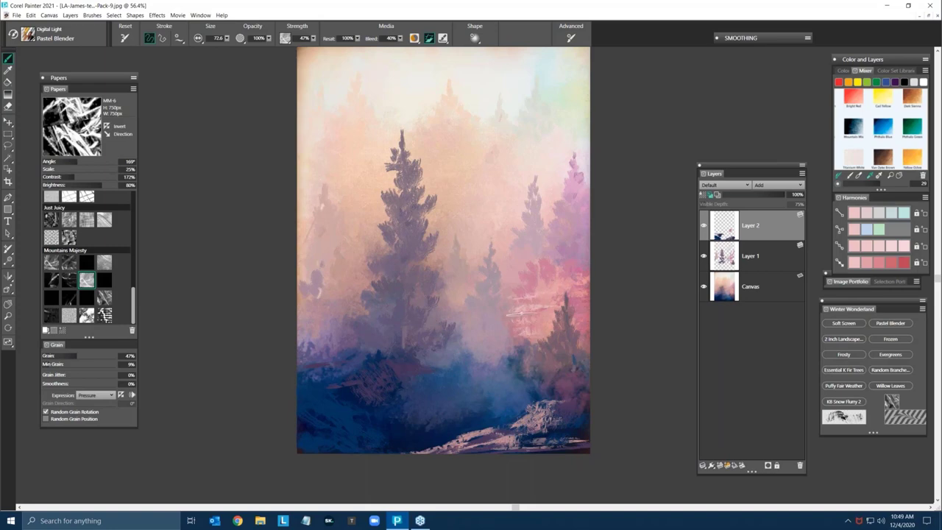
drag(527, 337, 489, 340)
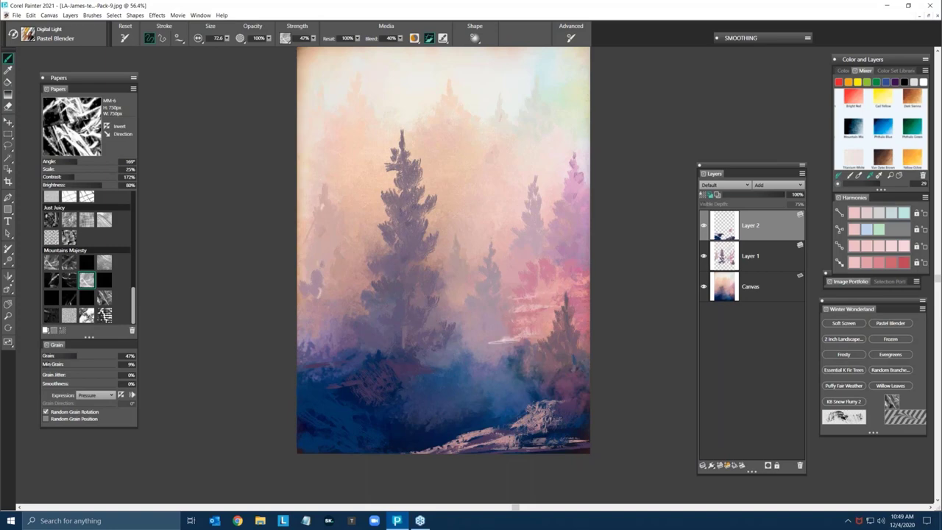
Step: Extend a dark purple ridge rightward from below the tall tree, using purple sampled from the mound
alt+click(491, 344)
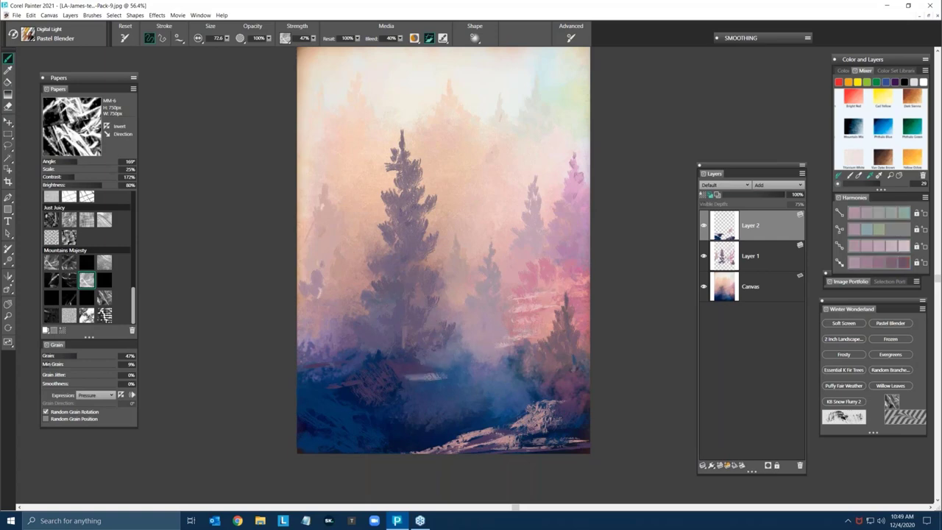
alt+click(405, 368)
drag(403, 367, 500, 382)
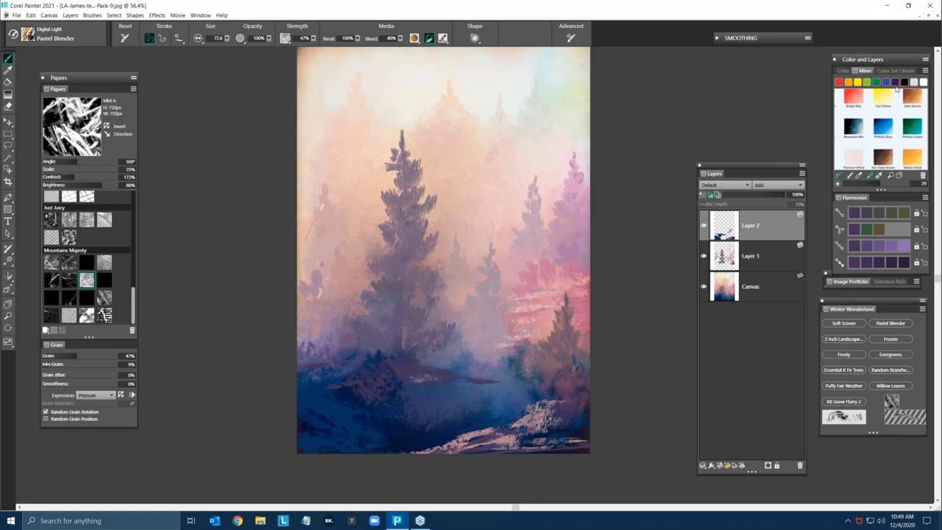
Step: Paint snow highlights along the ridge below the tall tree and on the lower-right bank with Thomson White from the Mixer
click(855, 156)
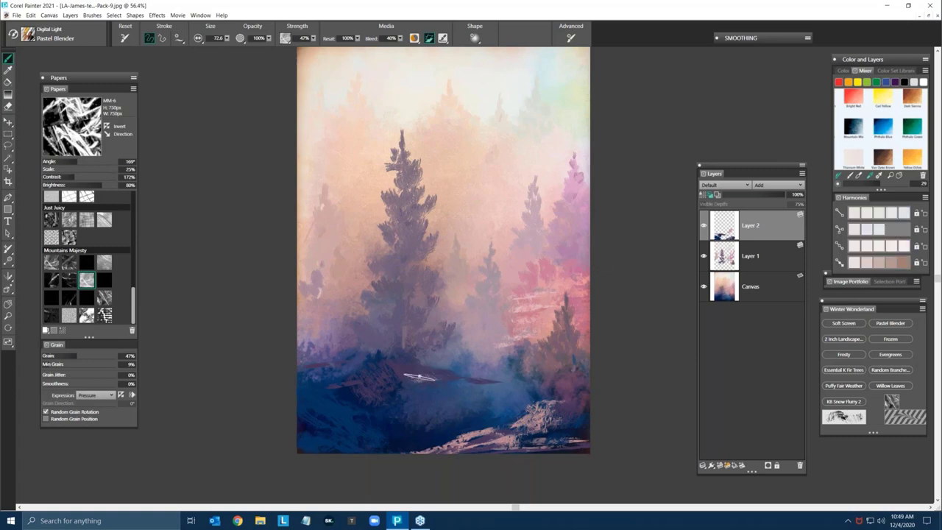
mouse_move(409, 365)
mouse_down()
mouse_move(450, 381)
mouse_move(452, 372)
mouse_move(497, 382)
mouse_move(419, 388)
mouse_move(502, 394)
mouse_move(478, 390)
mouse_up()
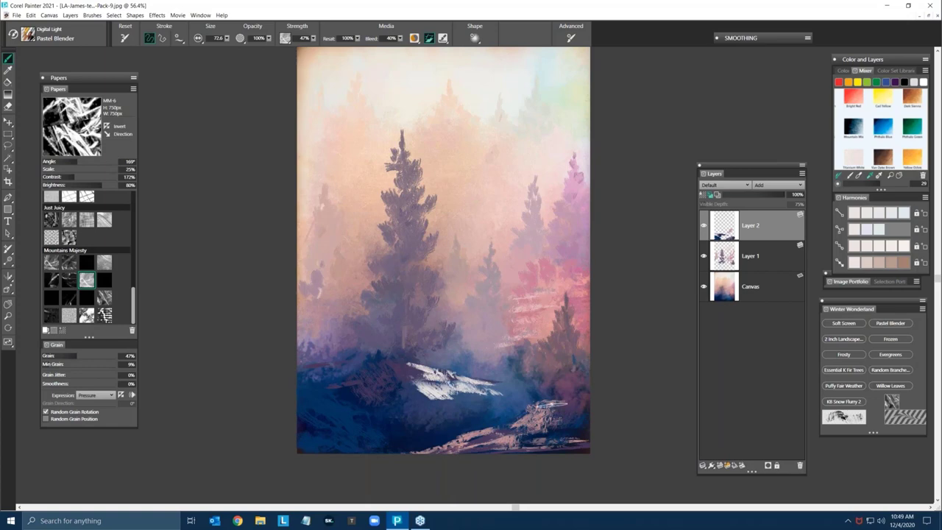
mouse_move(537, 403)
mouse_down()
mouse_move(560, 404)
mouse_move(445, 448)
mouse_up()
mouse_move(393, 363)
mouse_down()
mouse_move(309, 366)
mouse_move(346, 366)
mouse_up()
mouse_move(480, 381)
mouse_down()
mouse_move(503, 386)
mouse_move(470, 395)
mouse_up()
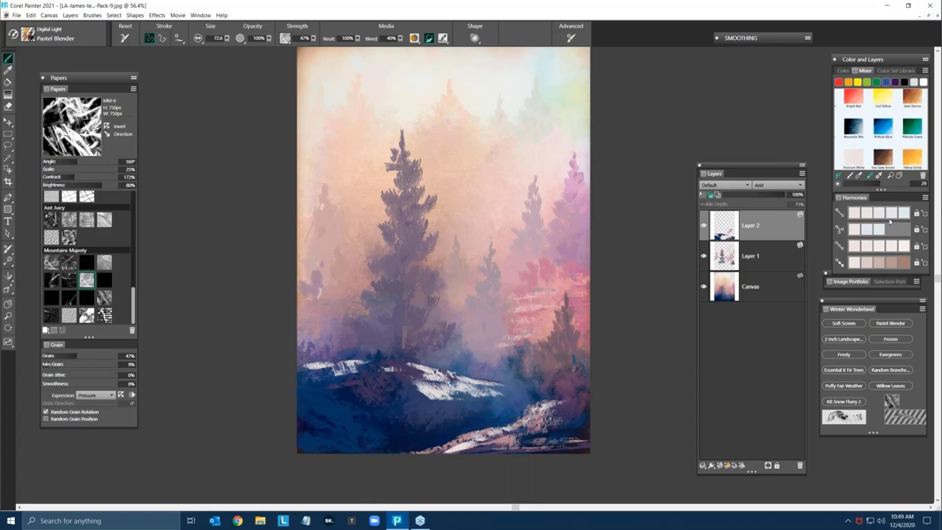
Step: Reload the Pastel Blender, select the sandpaper paper, and blend the snow highlights down into the blue slope
click(890, 323)
click(69, 316)
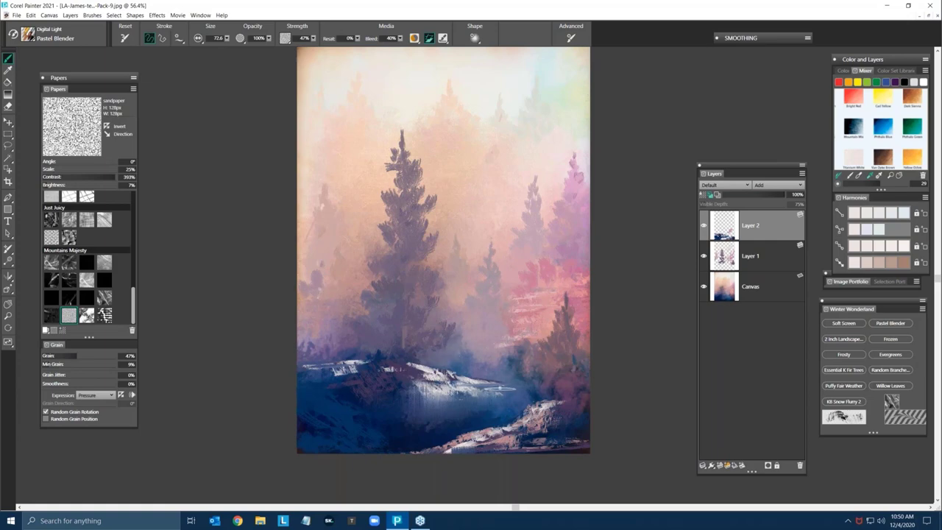
mouse_move(412, 388)
mouse_down()
mouse_move(379, 391)
mouse_move(313, 368)
mouse_up()
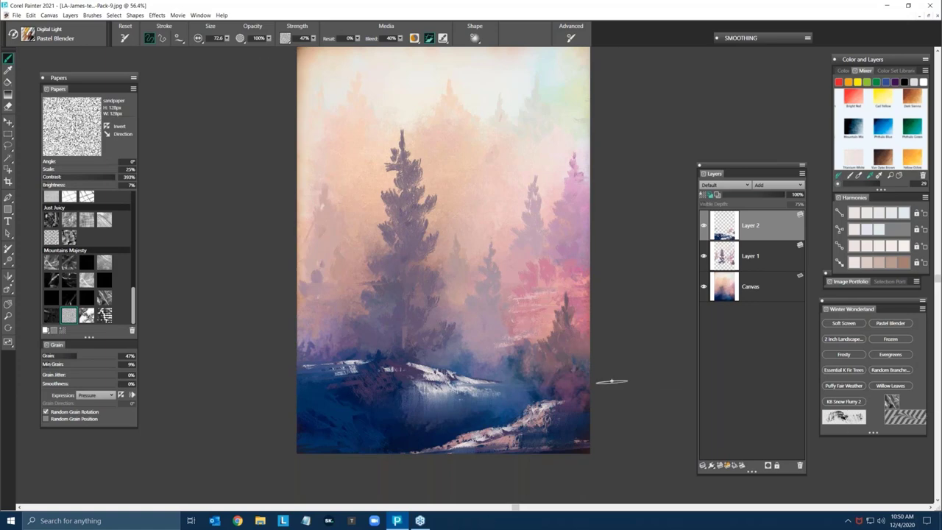
Step: Place texture paint.jpg from the PERFECT PAPERS folder on the Seagate Backup Plus Drive into the painting
drag(622, 381, 622, 385)
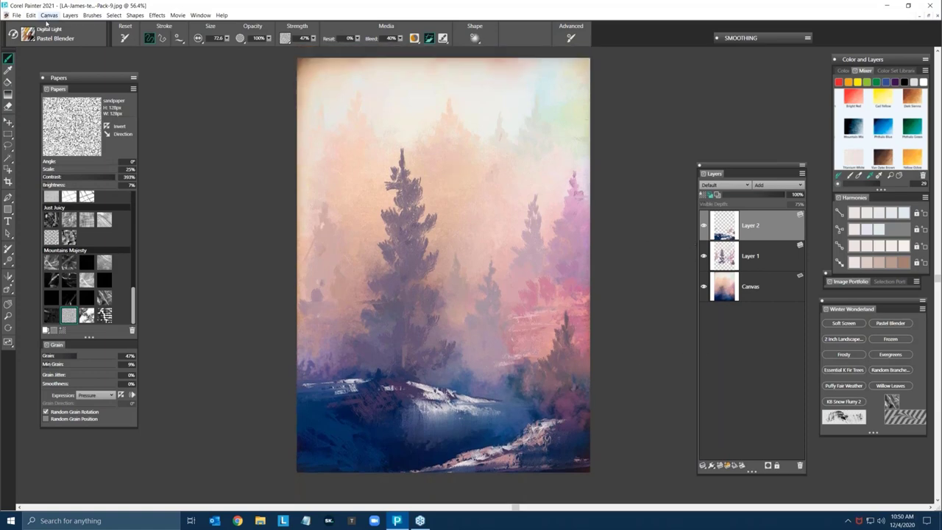
click(16, 15)
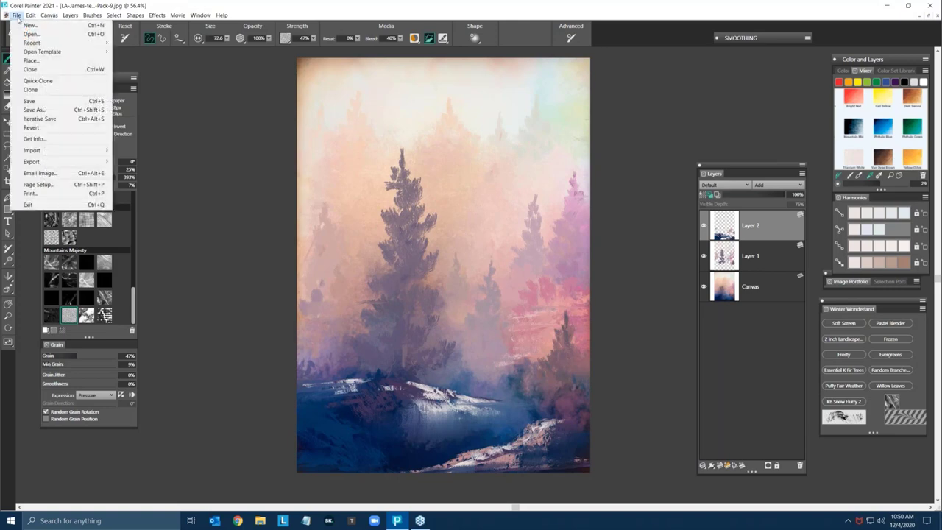
click(26, 61)
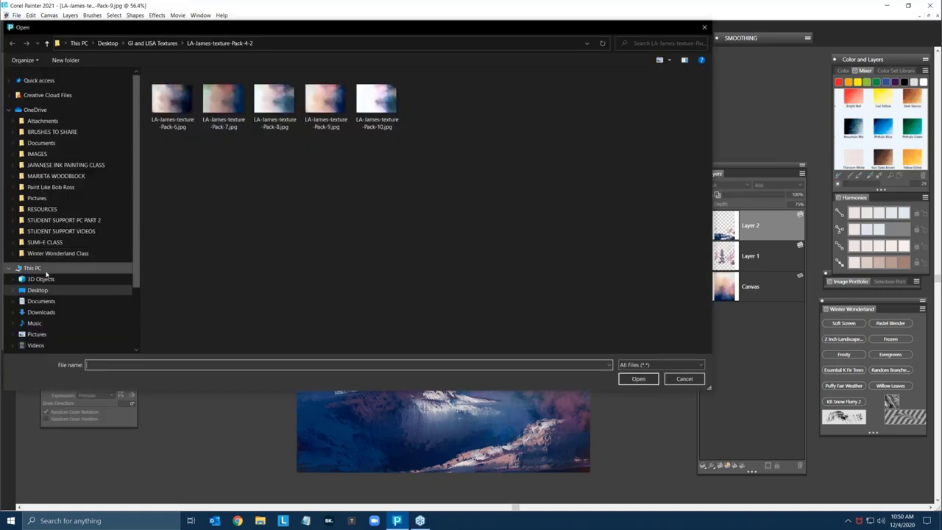
click(37, 290)
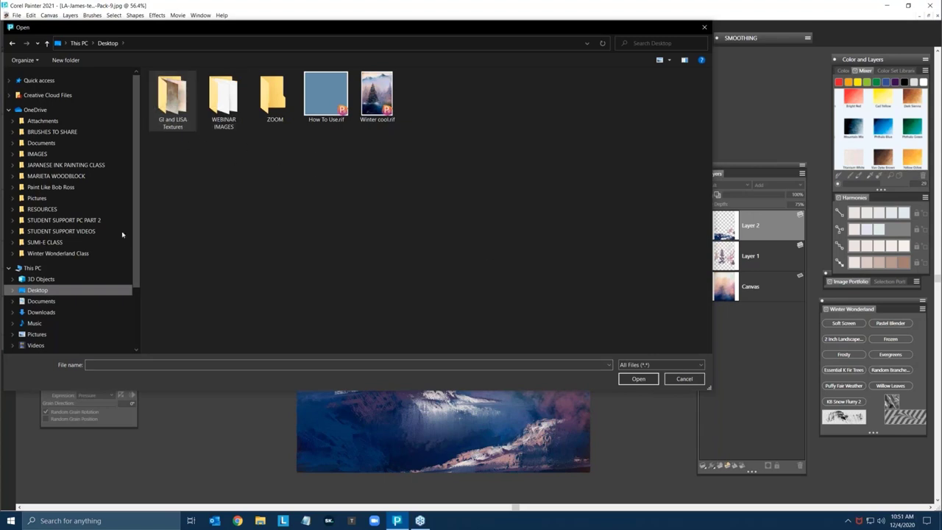
double_click(234, 104)
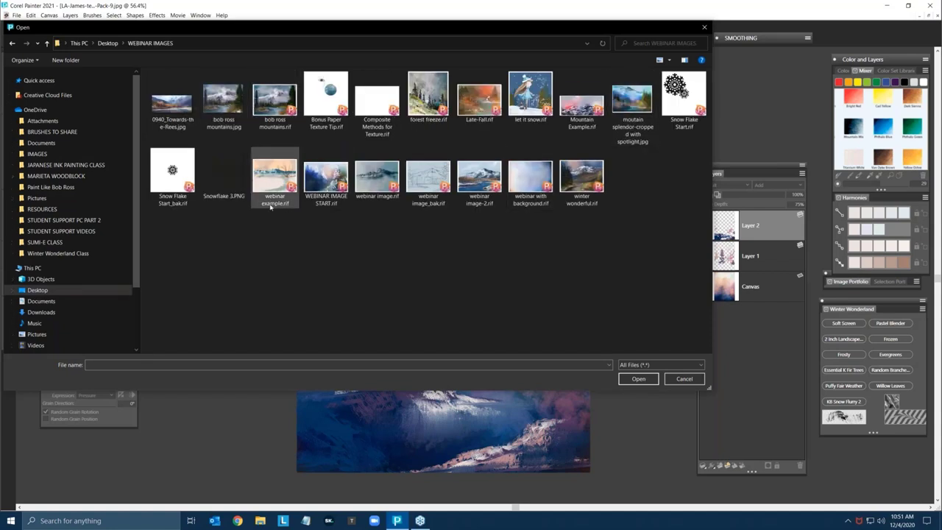
scroll(44, 302, down, 3)
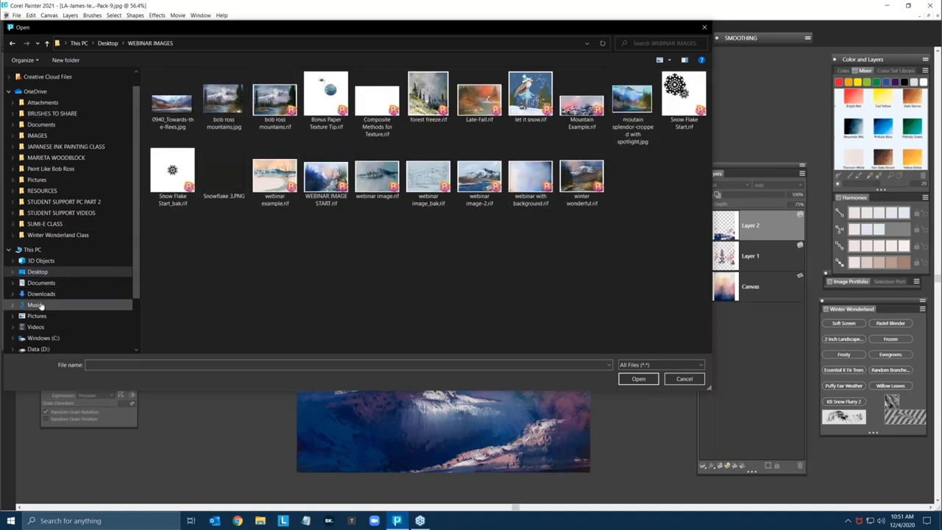
click(125, 293)
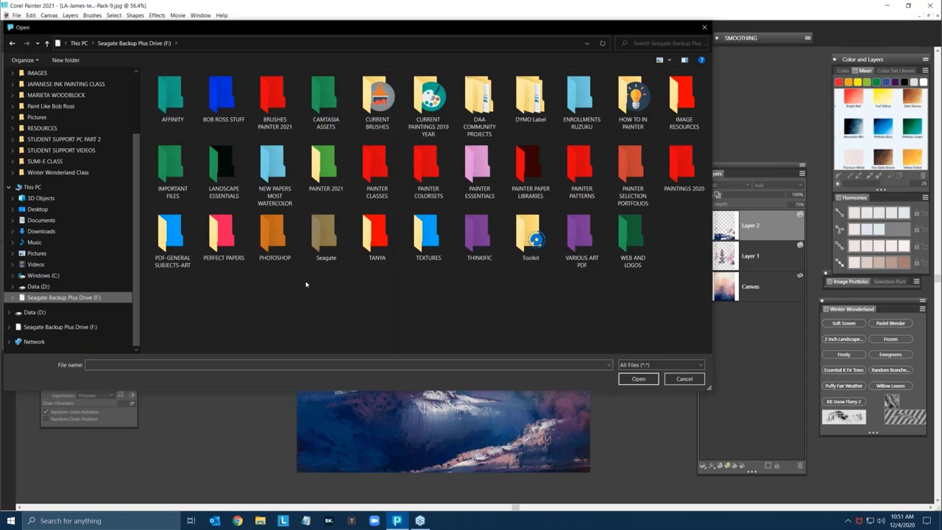
double_click(222, 234)
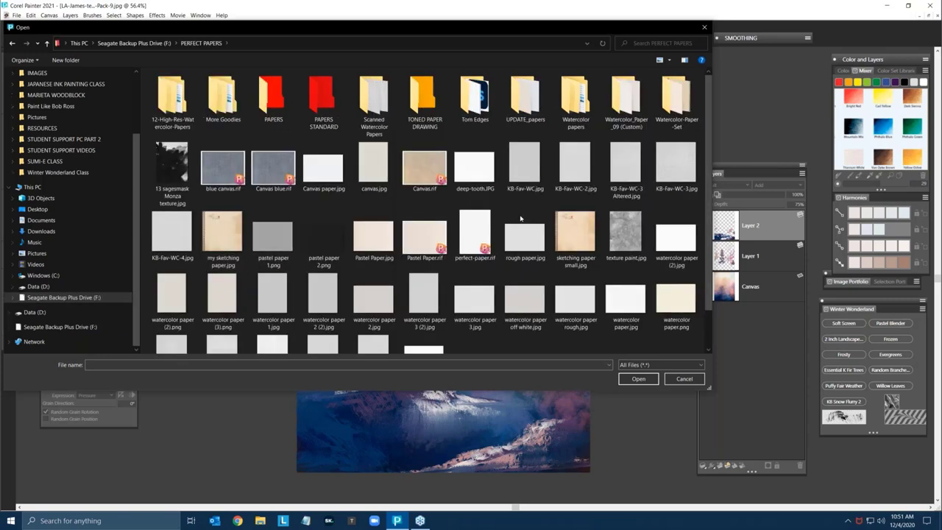
click(622, 237)
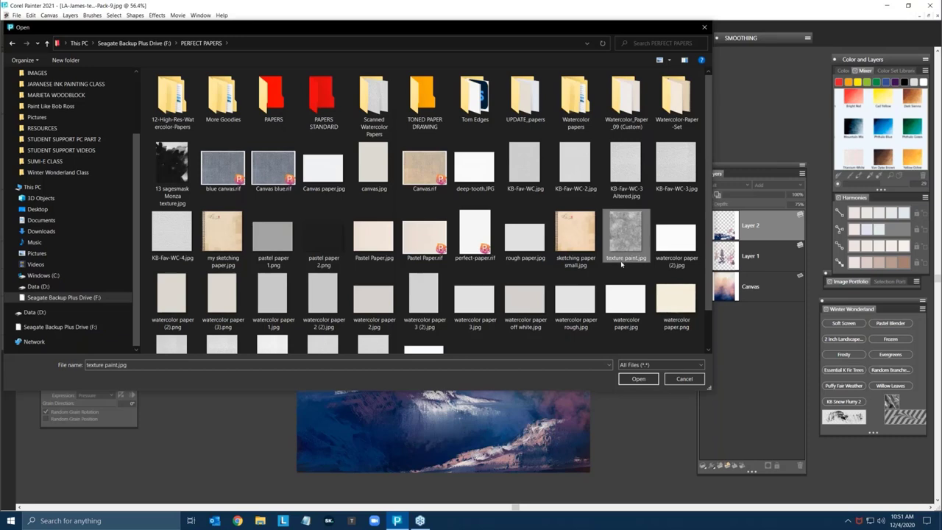
click(637, 379)
click(475, 293)
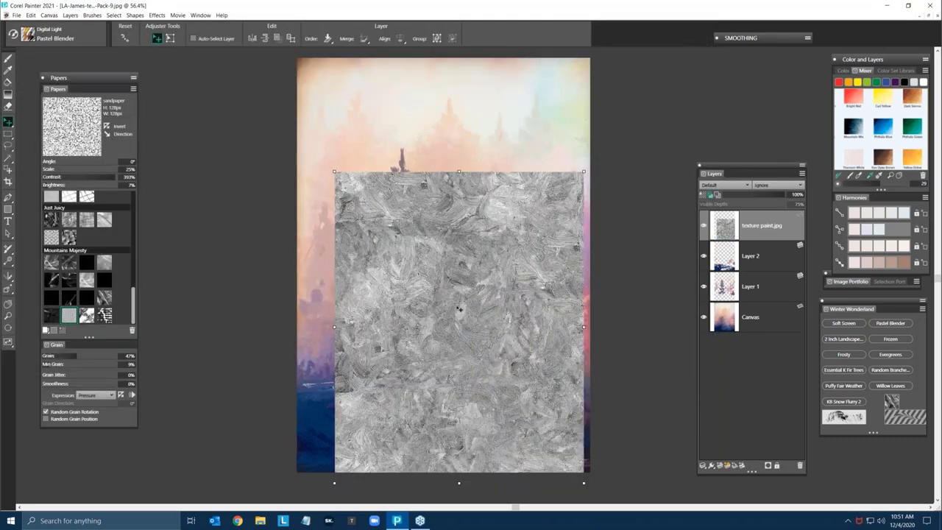
Step: Move and stretch the placed texture to cover the whole canvas, and convert it into a regular layer
drag(459, 309, 421, 195)
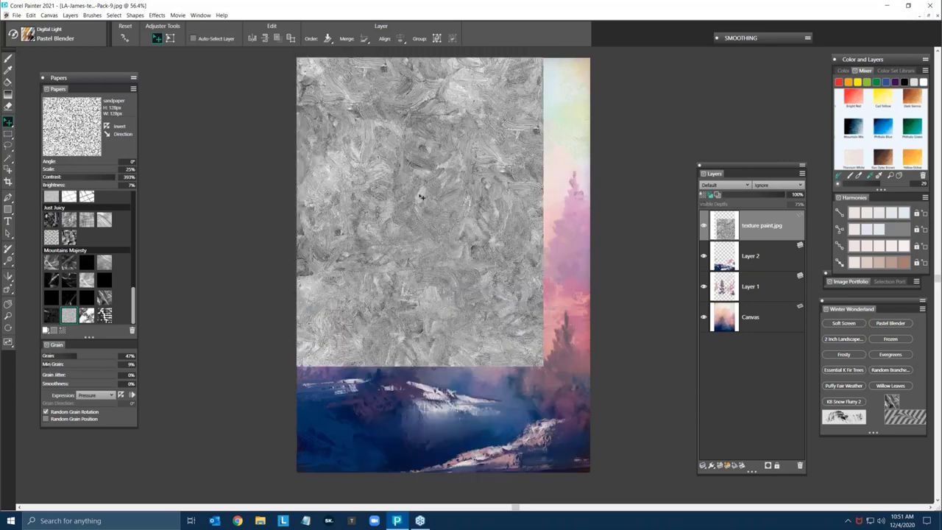
drag(545, 213, 594, 209)
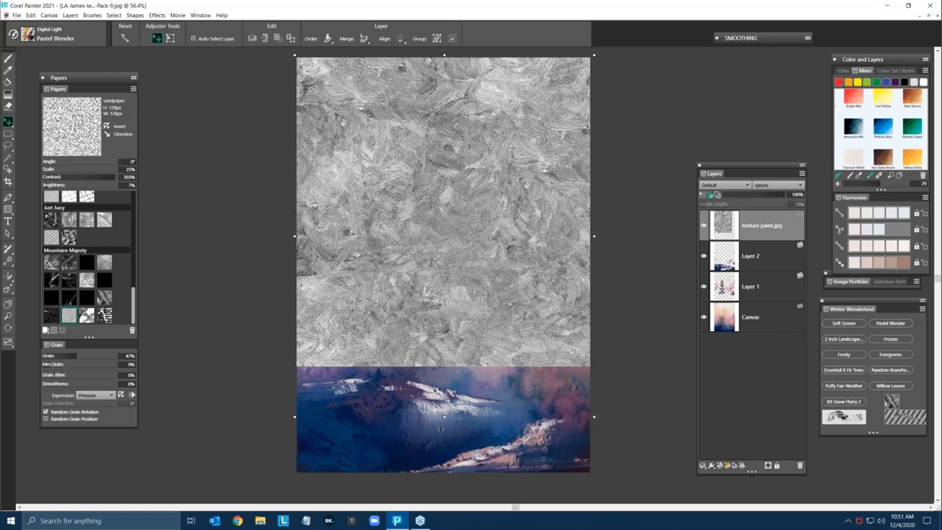
drag(440, 429, 441, 475)
right_click(774, 222)
click(687, 250)
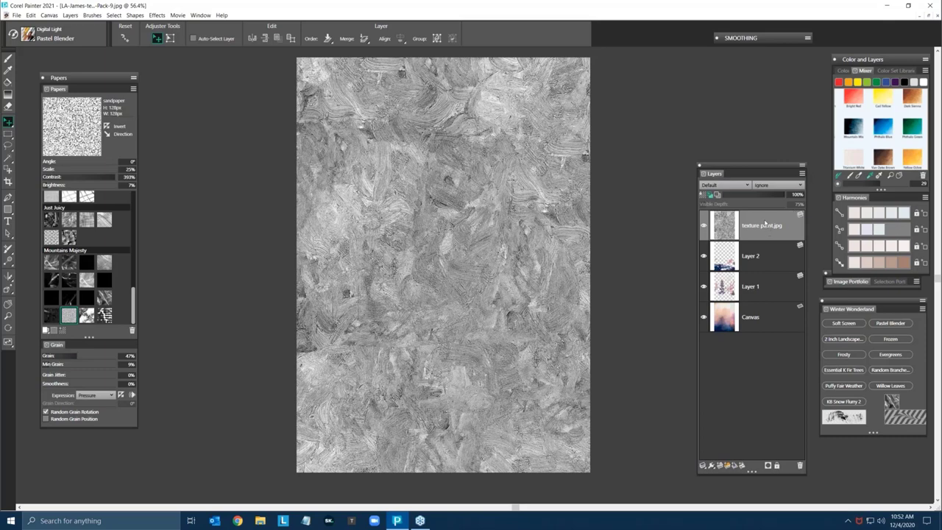
Step: Set the texture paint.jpg layer's composite method to Multiply and lower its opacity to 26%
click(734, 185)
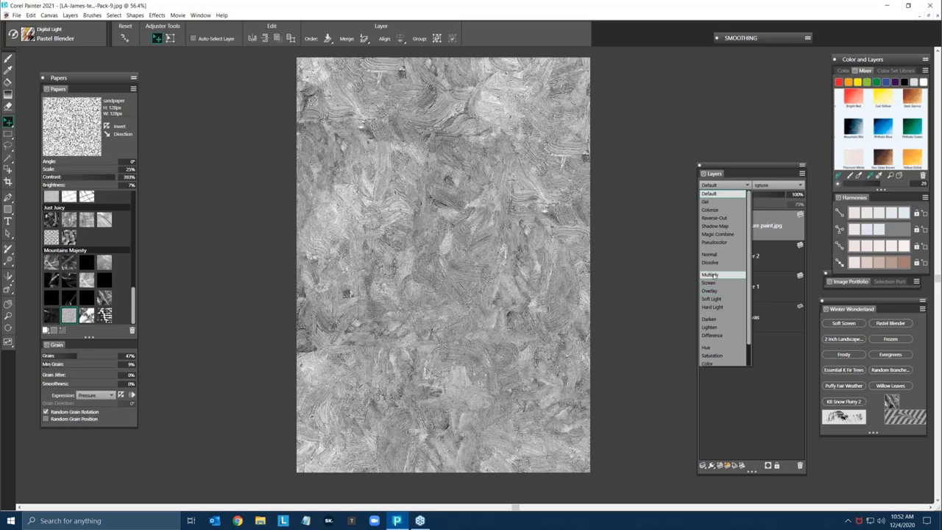
click(711, 275)
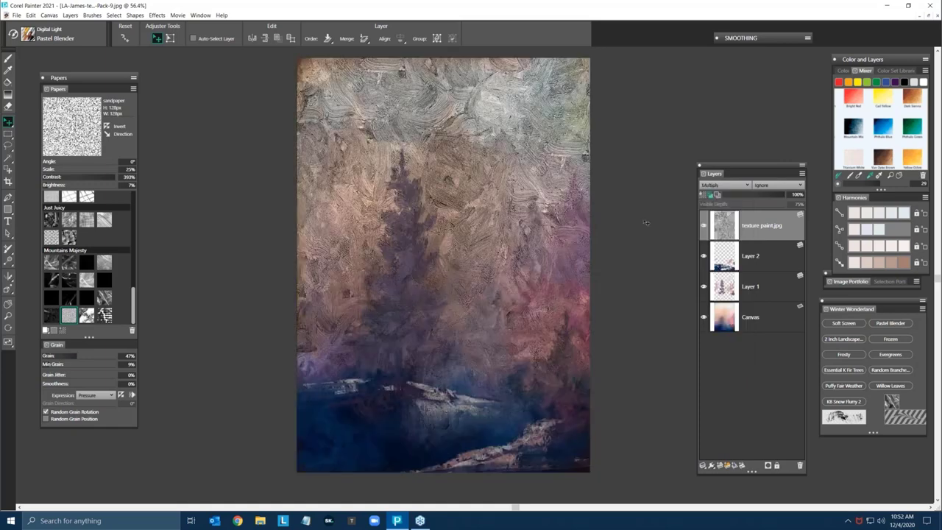
click(770, 195)
drag(756, 195, 744, 195)
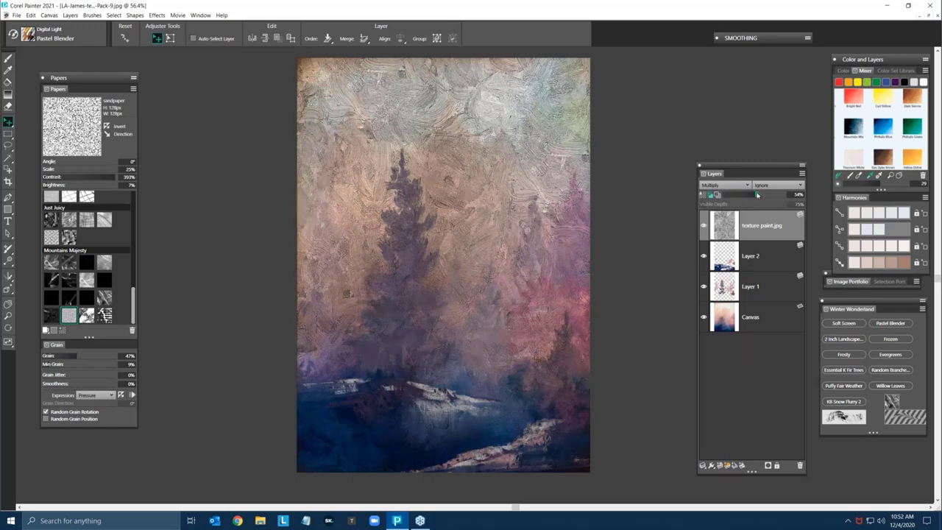
scroll(525, 196, up, 1)
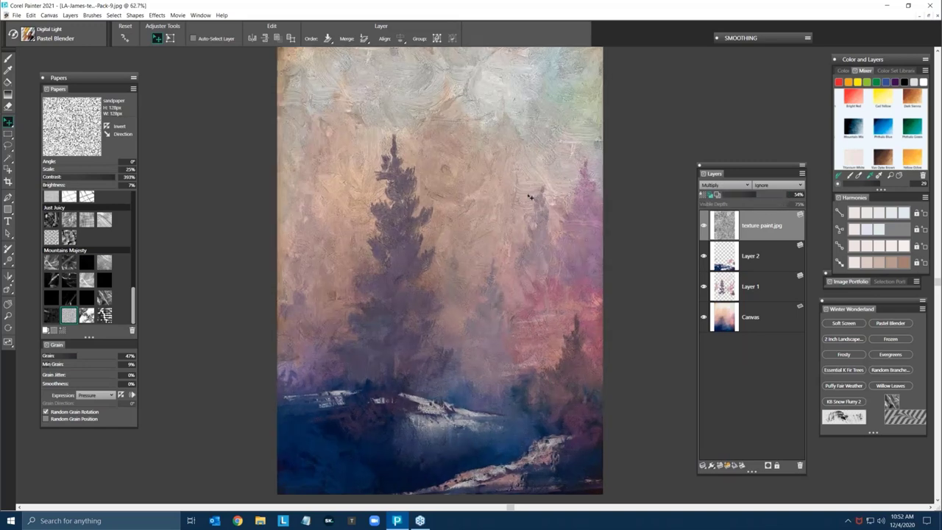
click(745, 195)
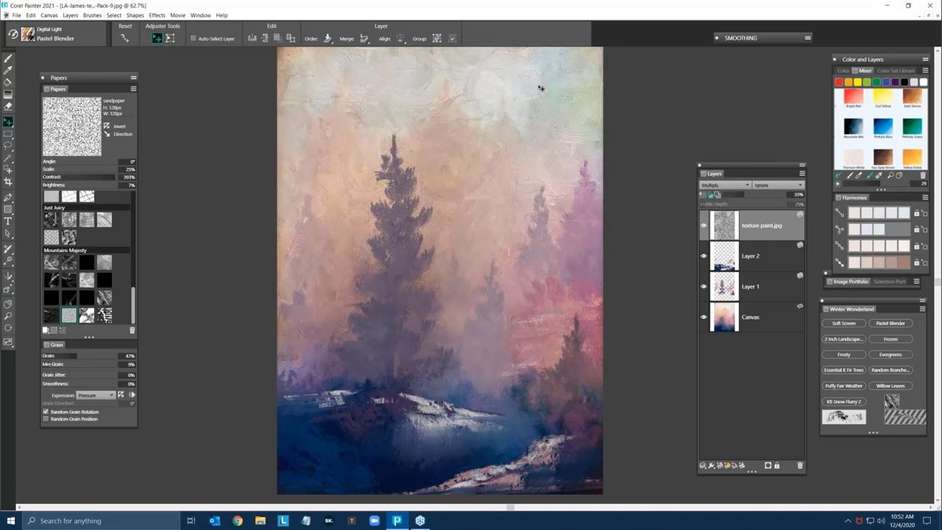
click(739, 195)
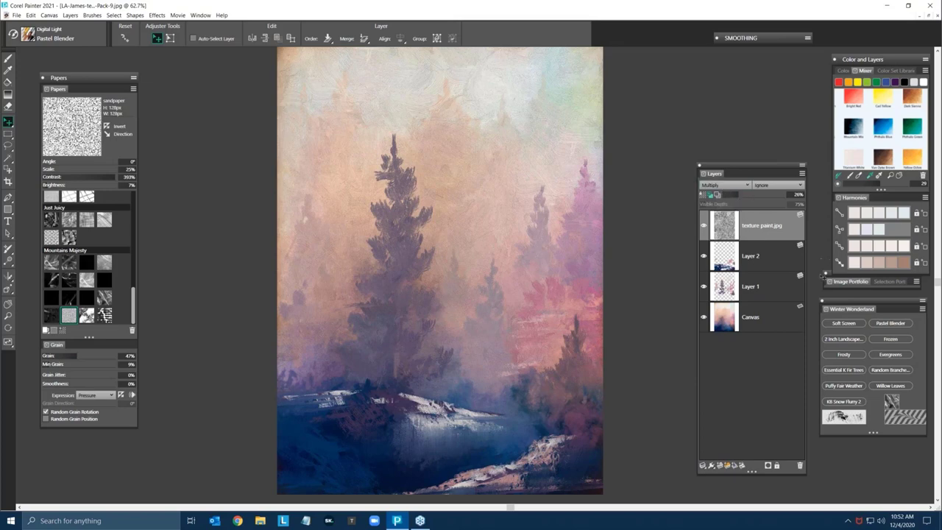
Step: Save a copy of the painting to the Desktop as texture in Painter RIFF format
click(779, 256)
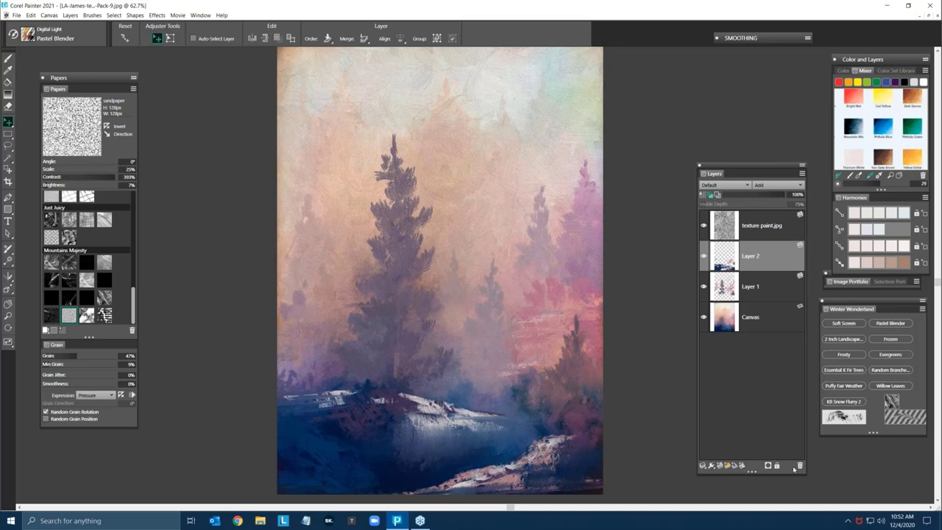
click(17, 15)
click(103, 110)
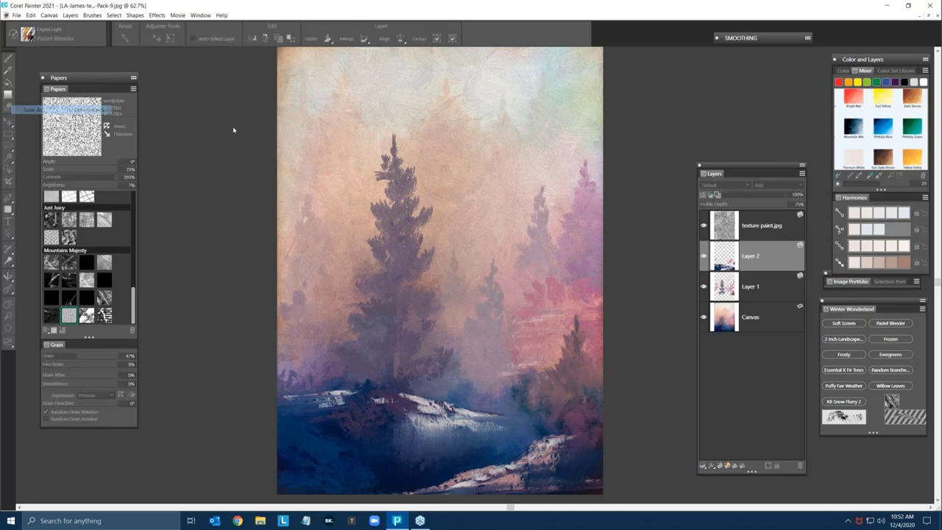
click(134, 247)
click(134, 257)
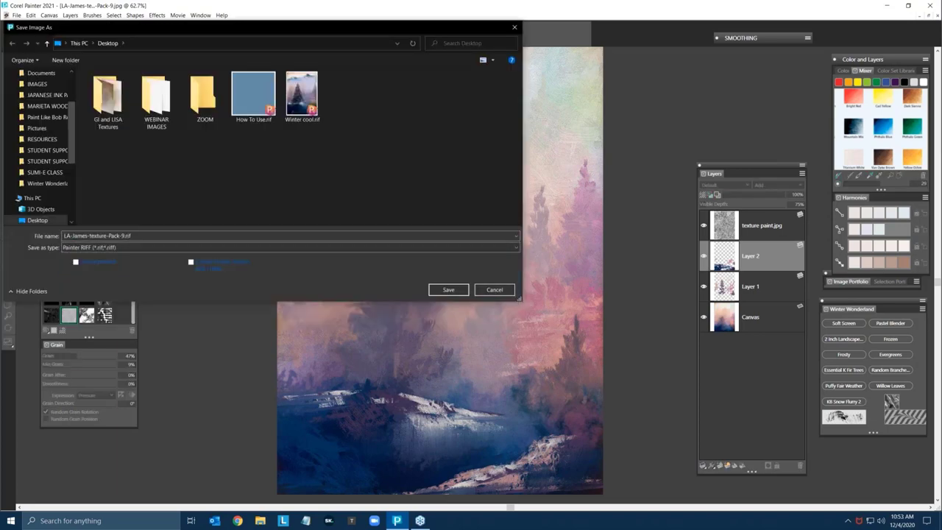
click(97, 235)
text(texture)
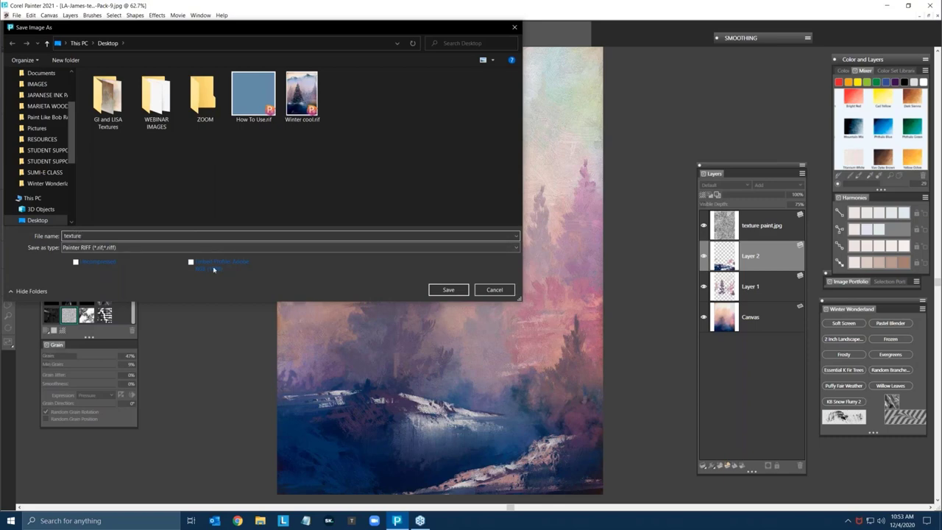
click(191, 262)
click(446, 290)
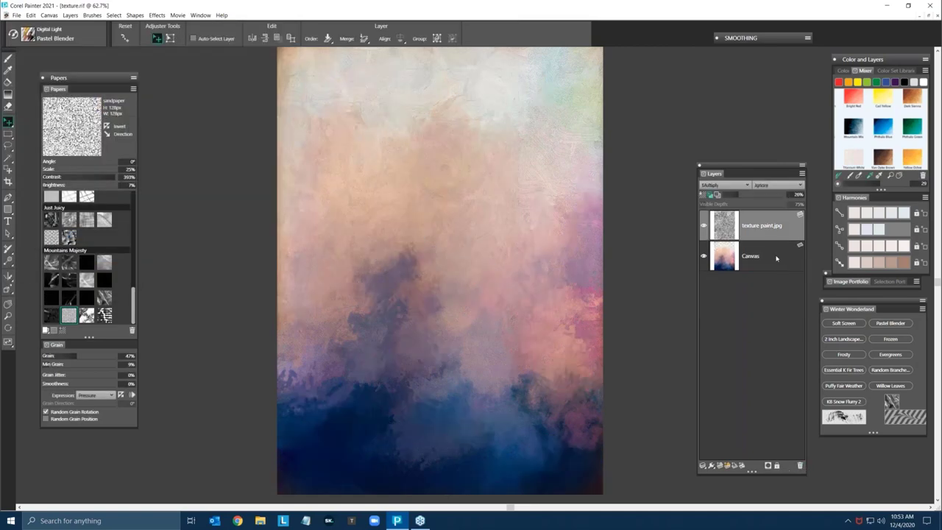
Step: Clear the Canvas to white and set the texture paint.jpg layer's composite method to Overlay
click(774, 256)
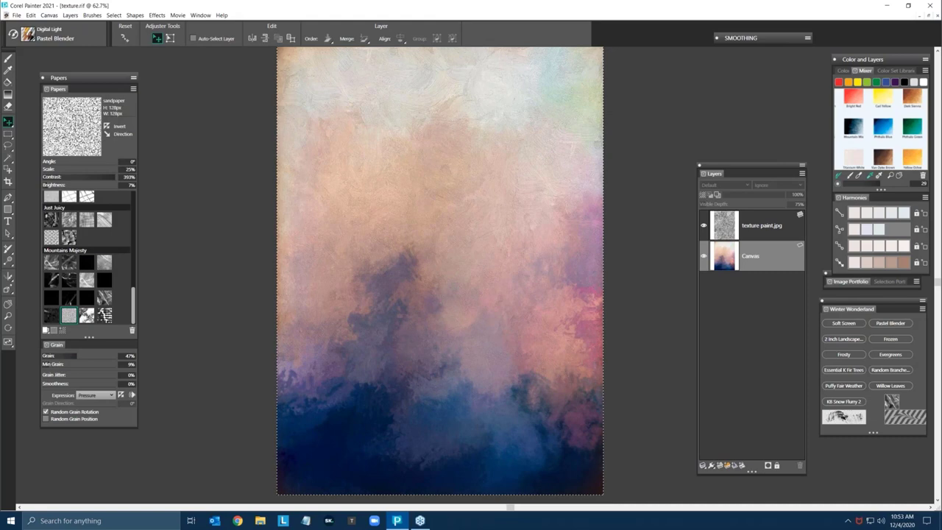
key(Delete)
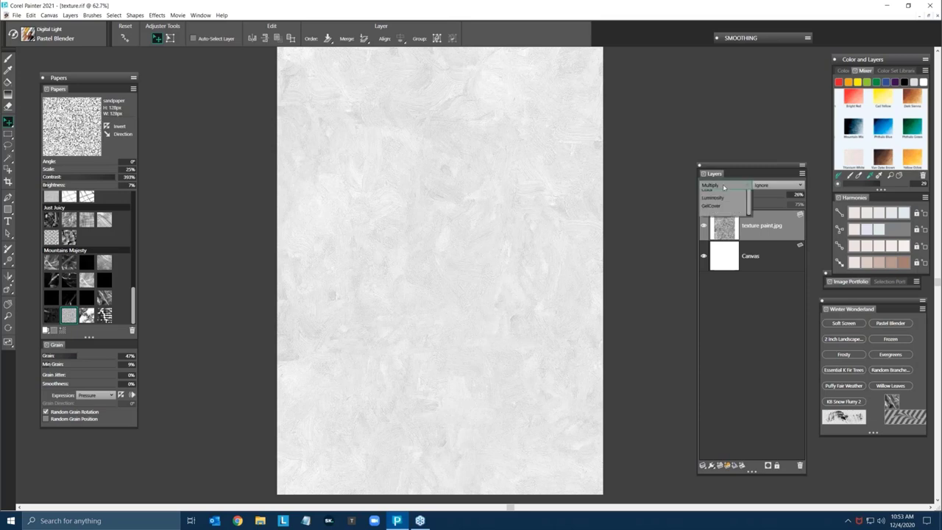
click(723, 185)
click(711, 266)
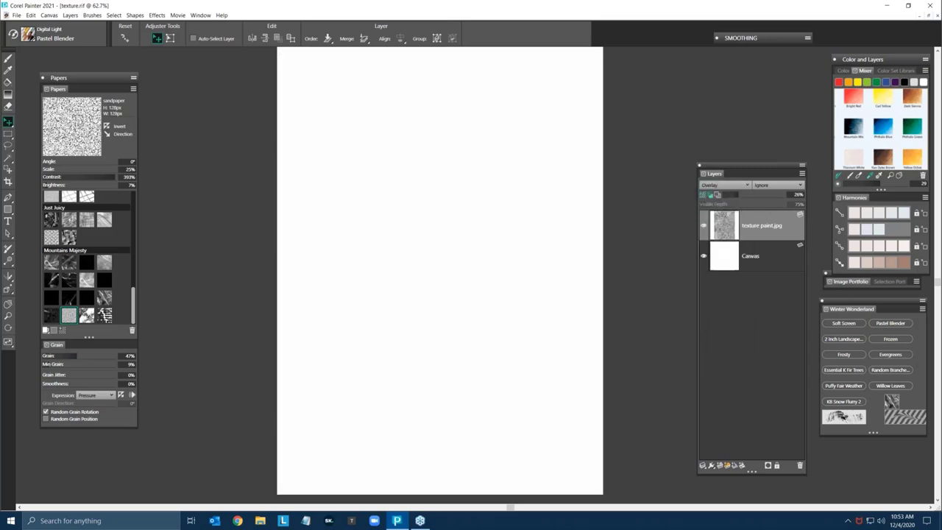
Step: Lock the texture paint.jpg layer and add a new layer between it and the Canvas
click(799, 221)
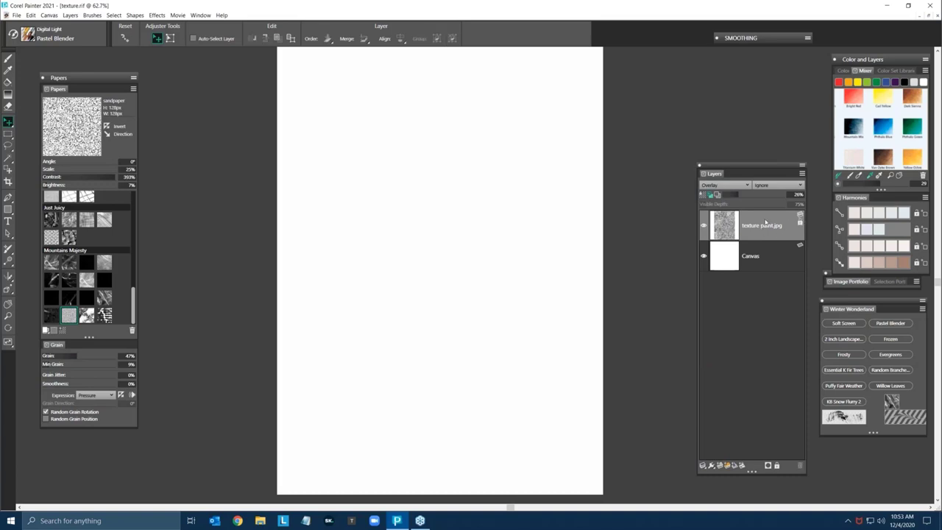
click(726, 467)
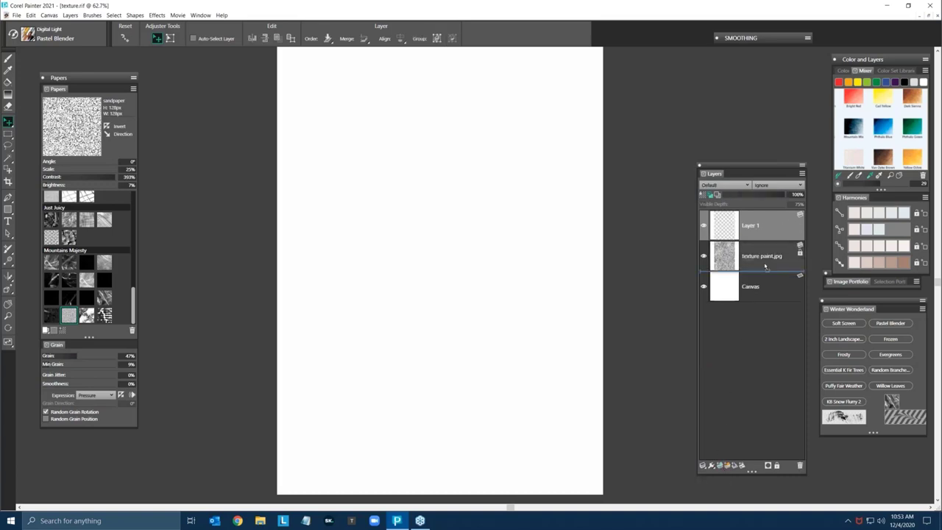
drag(765, 267, 765, 257)
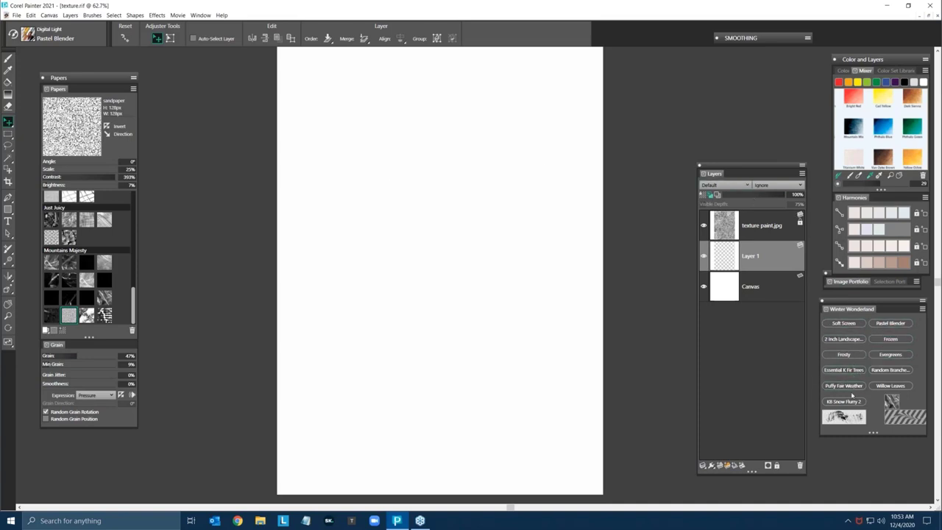
Step: Paint zigzag test strokes in Phthalo Blue on the new layer with the 2 Inch Landscape Brush
click(836, 340)
drag(402, 182, 410, 183)
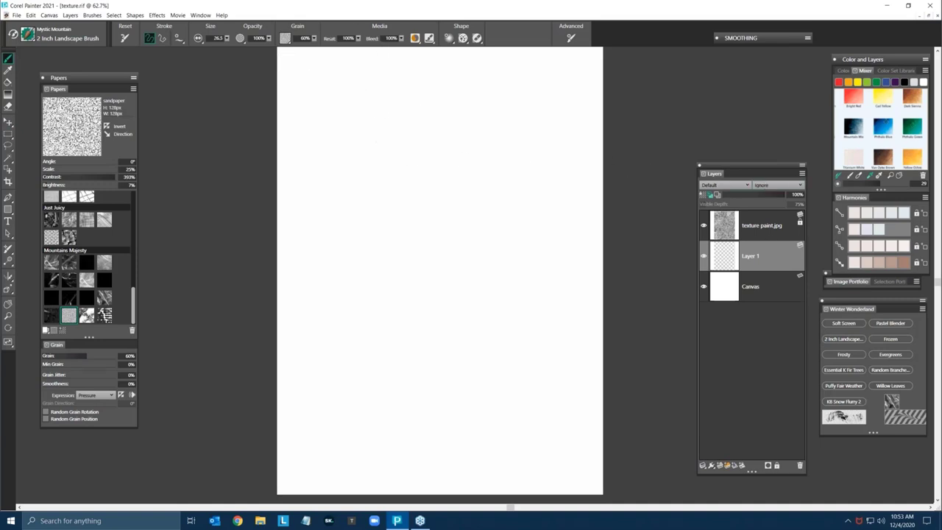
click(882, 126)
mouse_move(413, 181)
mouse_down()
mouse_move(386, 228)
mouse_move(447, 216)
mouse_move(415, 228)
mouse_move(474, 227)
mouse_move(414, 258)
mouse_up()
drag(462, 237, 438, 255)
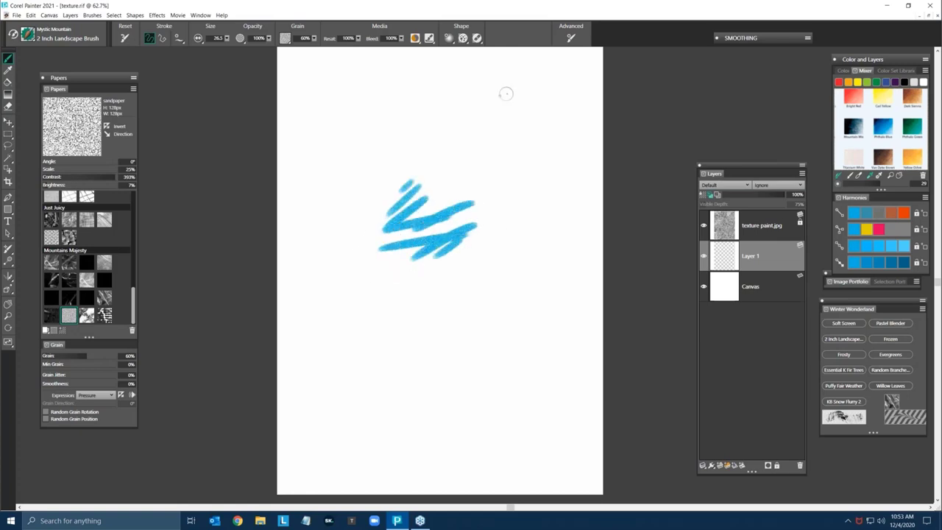
Step: Paint a comparison stroke above the blue zigzags with the dab stencil off, and turn the dab stencil back on
click(449, 37)
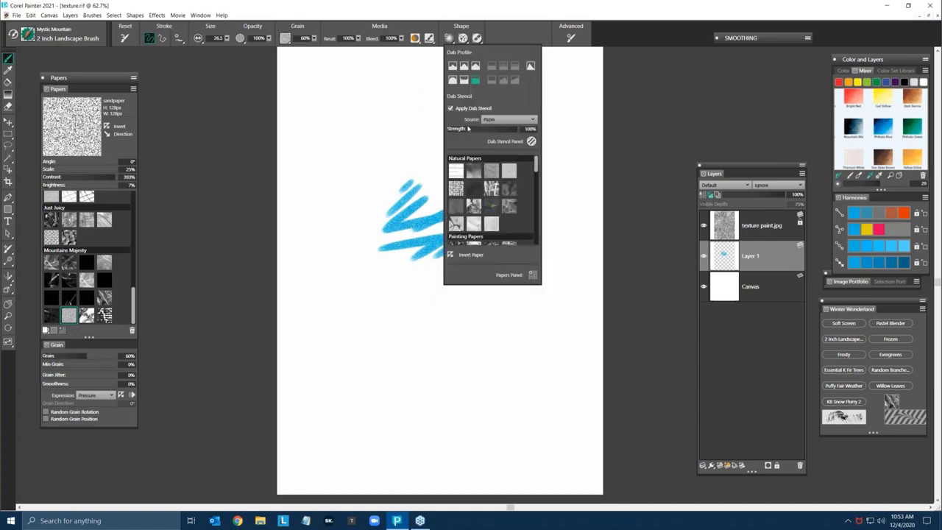
mouse_move(411, 139)
mouse_down()
mouse_move(351, 192)
mouse_move(428, 161)
mouse_up()
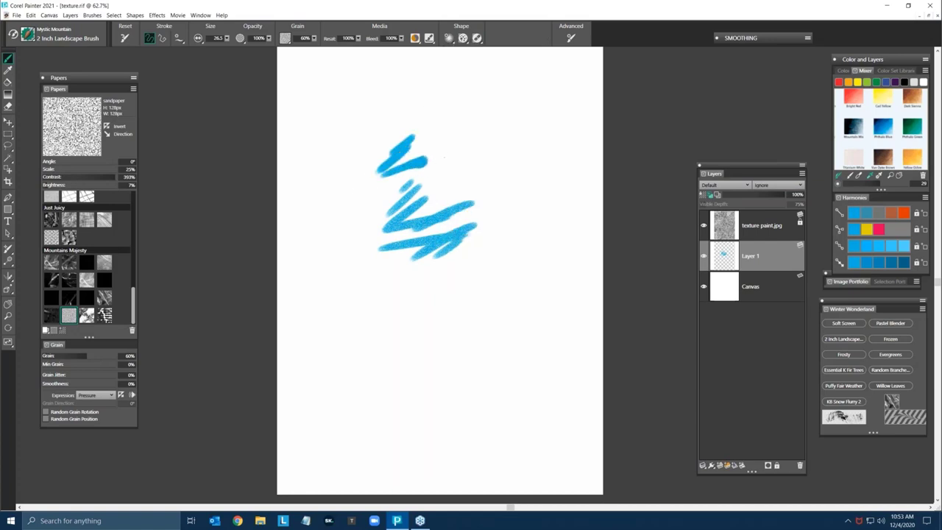
click(449, 38)
click(450, 109)
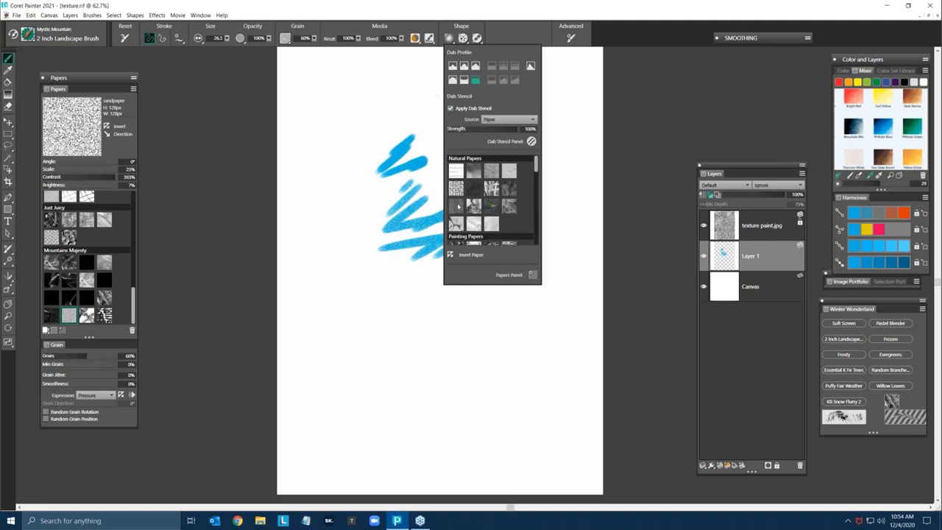
Step: Paint a short zigzag test stroke beside the existing blue strokes with the dab stencil on, and return to Layer 1 after selecting the texture layer
click(421, 322)
mouse_move(528, 155)
mouse_down()
mouse_move(468, 199)
mouse_move(467, 179)
mouse_move(489, 159)
mouse_up()
click(748, 234)
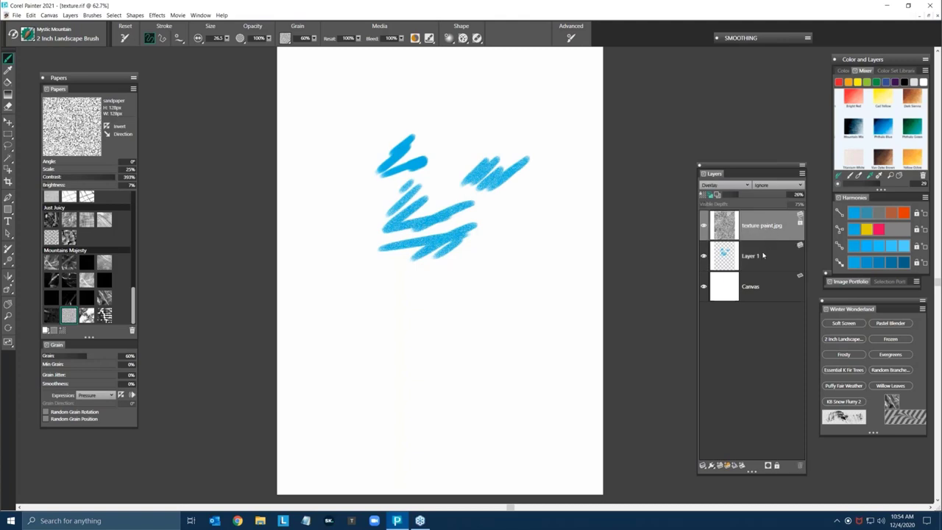
click(763, 254)
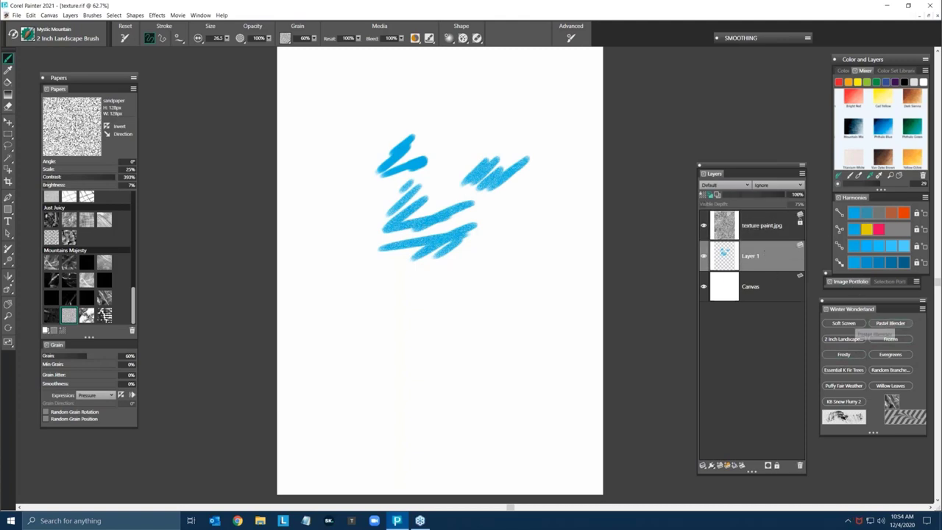
Step: Paint broad patches in two blues around the test strokes on Layer 1 with the Pastel Blender at 100% Resat
click(889, 323)
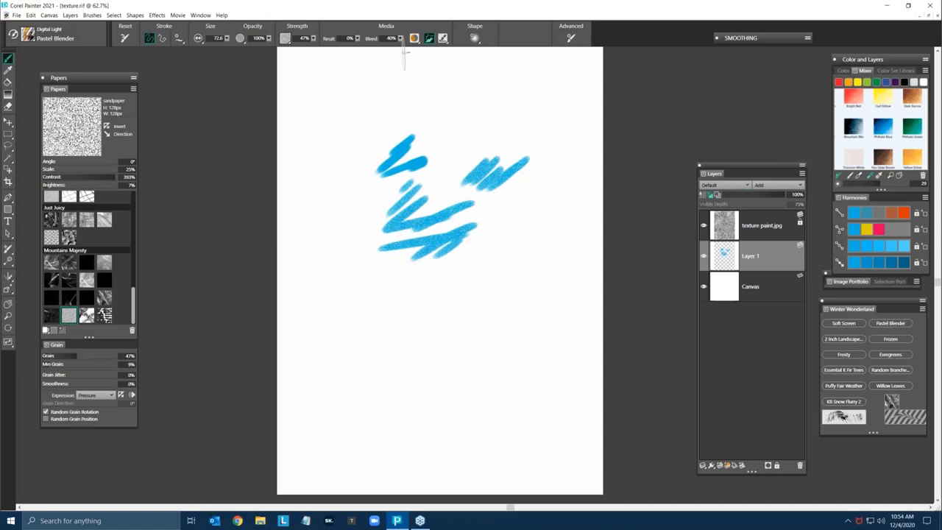
drag(357, 48, 403, 49)
mouse_move(470, 122)
mouse_down()
mouse_move(450, 129)
mouse_move(499, 115)
mouse_up()
mouse_move(445, 137)
mouse_down()
mouse_move(509, 139)
mouse_move(481, 96)
mouse_move(470, 107)
mouse_move(470, 131)
mouse_move(426, 124)
mouse_move(414, 97)
mouse_move(351, 154)
mouse_move(410, 122)
mouse_move(394, 108)
mouse_move(290, 173)
mouse_move(330, 190)
mouse_move(375, 158)
mouse_move(327, 190)
mouse_move(373, 161)
mouse_move(384, 176)
mouse_move(333, 233)
mouse_move(389, 200)
mouse_move(357, 269)
mouse_up()
click(872, 243)
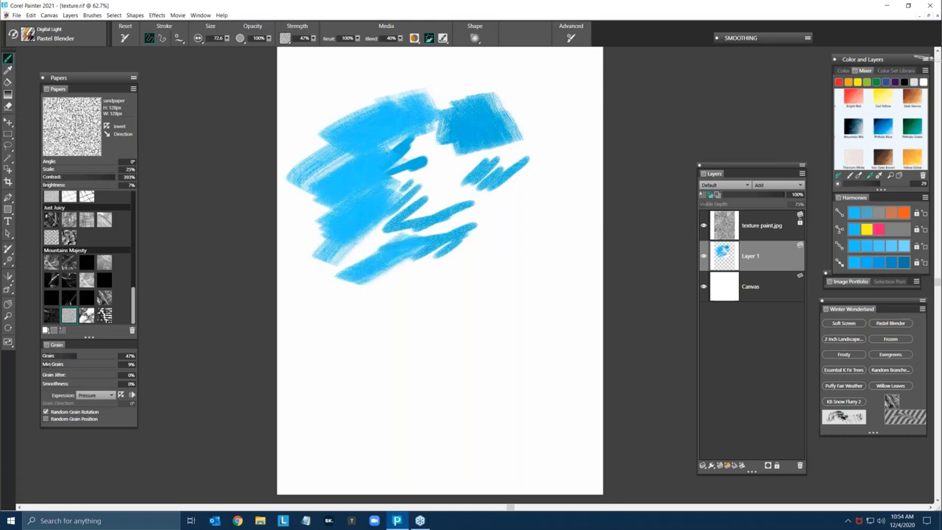
Step: Raise the texture paint.jpg layer's opacity to 100% and clear all strokes from Layer 1
click(774, 231)
drag(730, 195, 793, 195)
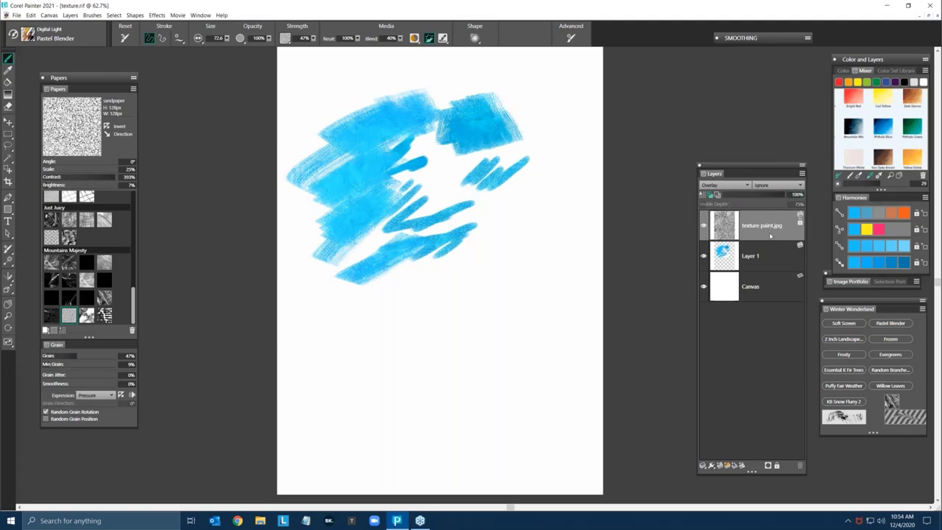
click(771, 254)
key(Delete)
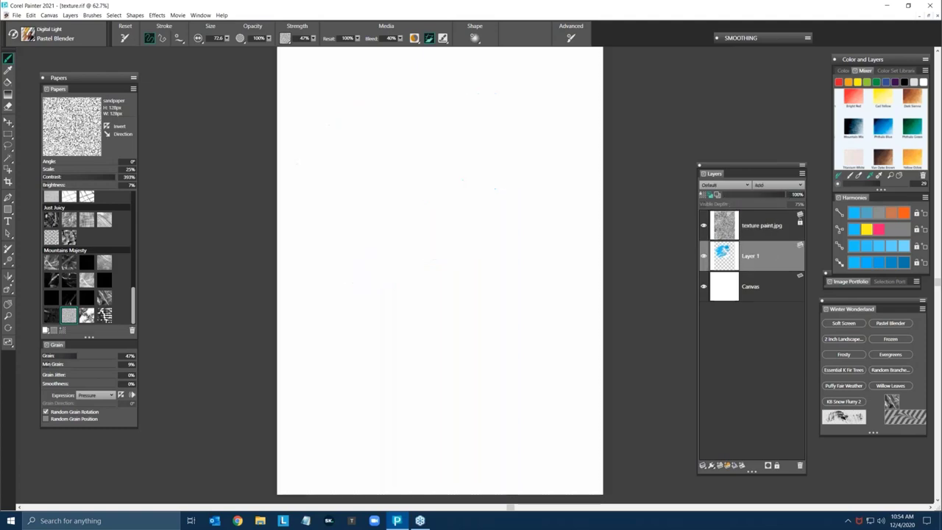
key(ctrl+d)
Step: Paint a large patch of overlapping light blue Pastel Blender strokes on Layer 1 in the upper half of the page
click(761, 225)
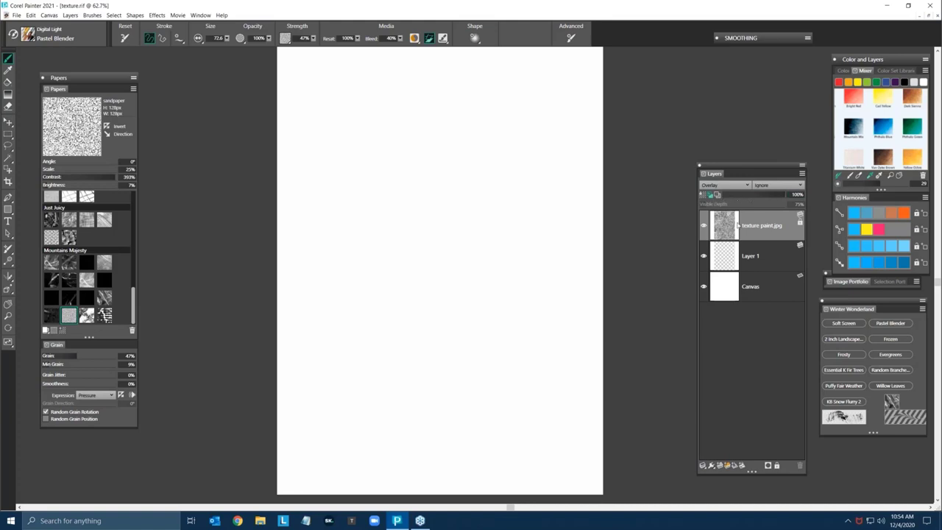
click(780, 254)
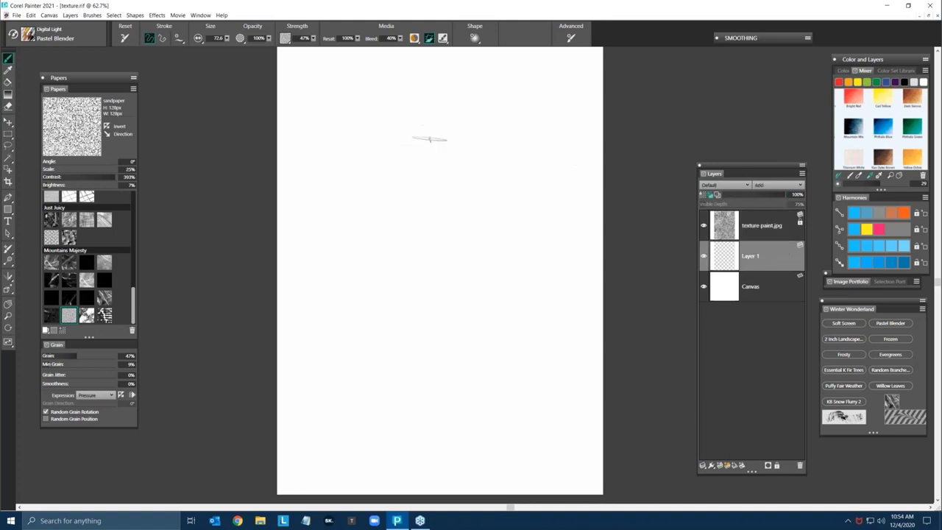
mouse_move(431, 139)
mouse_down()
mouse_move(414, 155)
mouse_move(431, 150)
mouse_move(414, 169)
mouse_move(421, 161)
mouse_move(416, 223)
mouse_up()
mouse_move(481, 159)
mouse_down()
mouse_move(424, 188)
mouse_move(470, 150)
mouse_move(468, 133)
mouse_move(429, 141)
mouse_move(443, 125)
mouse_move(330, 200)
mouse_move(341, 212)
mouse_move(439, 217)
mouse_move(414, 236)
mouse_move(507, 191)
mouse_move(499, 171)
mouse_move(358, 285)
mouse_move(348, 278)
mouse_move(358, 252)
mouse_move(383, 210)
mouse_up()
mouse_move(468, 219)
mouse_down()
mouse_move(508, 259)
mouse_move(553, 228)
mouse_up()
Step: Pick the complementary orange from the harmonies and paint orange patches over and below the blue area on Layer 1
click(896, 211)
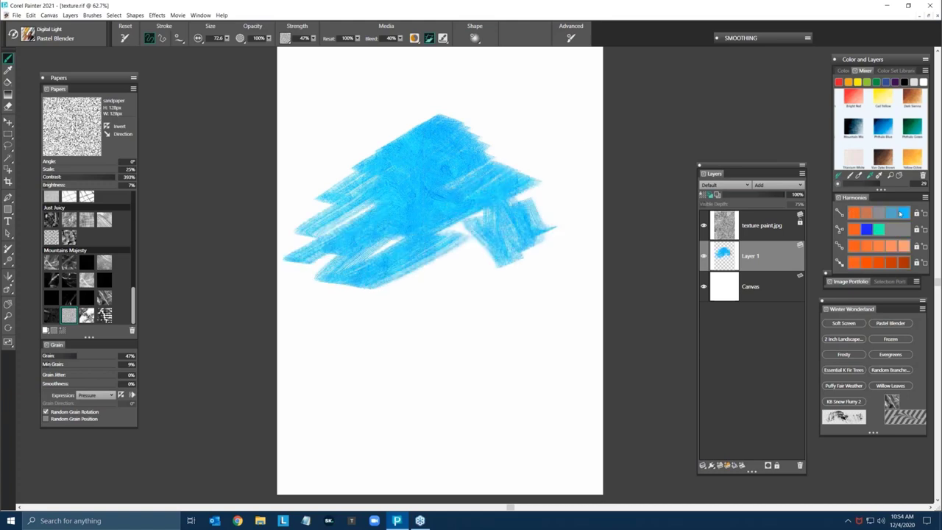
mouse_move(519, 109)
mouse_down()
mouse_move(495, 112)
mouse_move(517, 163)
mouse_move(470, 104)
mouse_move(451, 103)
mouse_move(535, 109)
mouse_up()
mouse_move(405, 298)
mouse_down()
mouse_move(484, 261)
mouse_move(412, 294)
mouse_move(471, 243)
mouse_move(412, 213)
mouse_move(471, 178)
mouse_up()
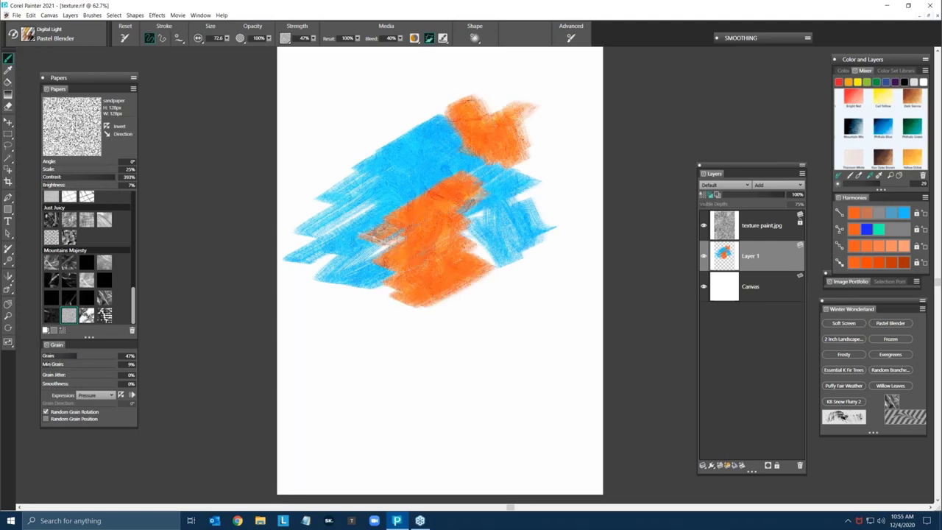
drag(359, 241, 389, 232)
scroll(472, 272, up, 2)
mouse_move(475, 267)
mouse_down()
mouse_move(515, 247)
mouse_move(470, 242)
mouse_move(460, 311)
mouse_move(545, 272)
mouse_move(515, 309)
mouse_move(478, 318)
mouse_up()
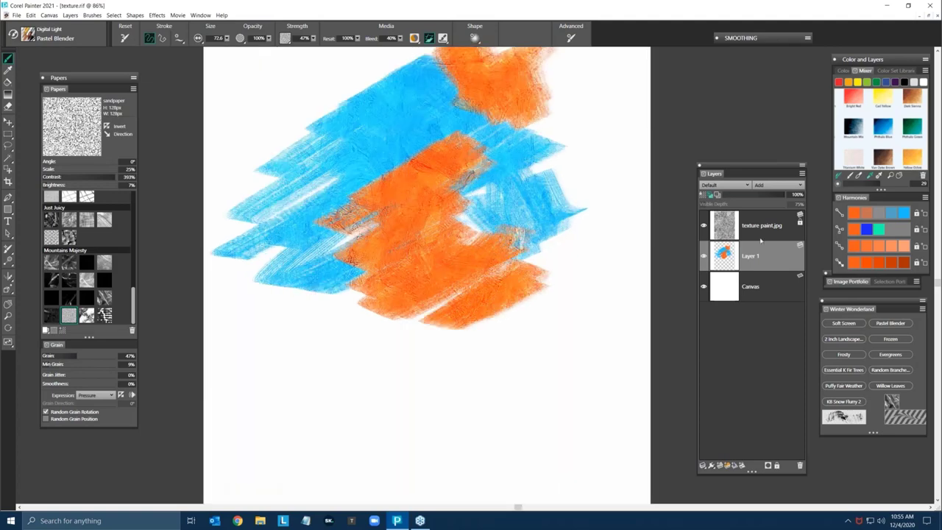
Step: Hide and reshow the texture paint.jpg layer to compare the effect, and lower its opacity to about 50%
click(703, 225)
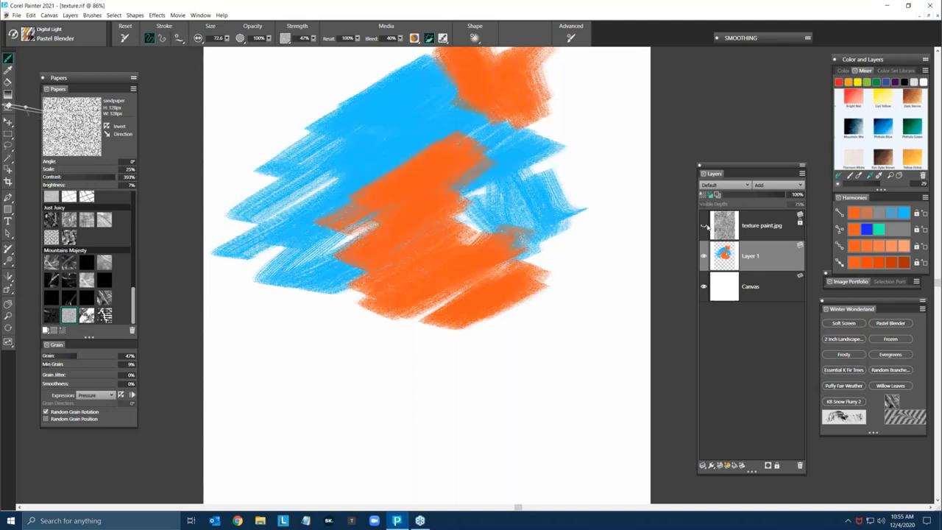
click(704, 226)
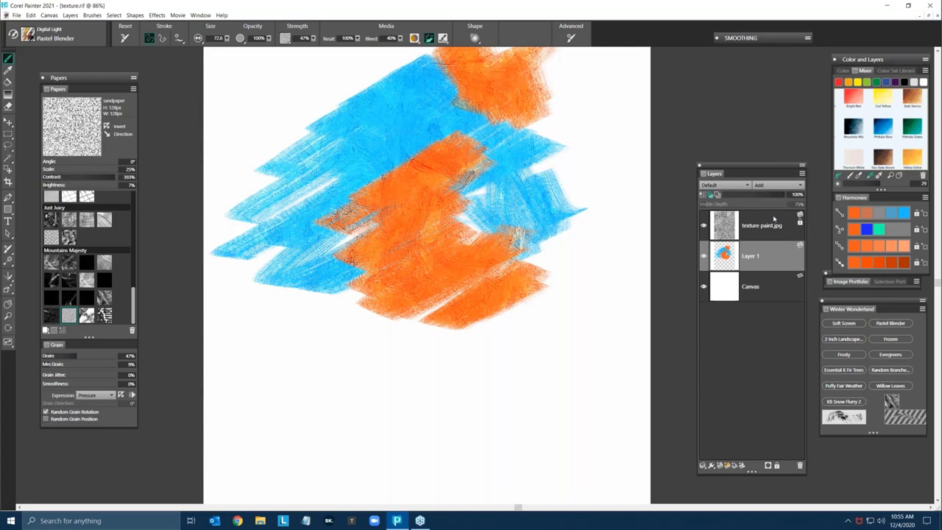
click(773, 220)
drag(784, 195, 764, 197)
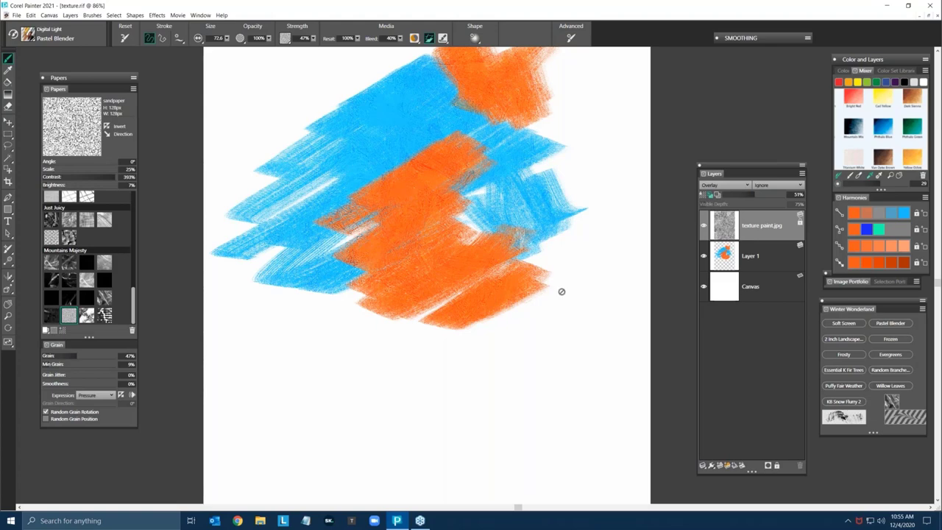
Step: Paint more orange strokes beneath the existing patch on Layer 1, and clear the layer
click(767, 260)
mouse_move(559, 292)
mouse_down()
mouse_move(524, 301)
mouse_move(515, 331)
mouse_move(442, 368)
mouse_move(471, 338)
mouse_up()
drag(515, 303, 406, 359)
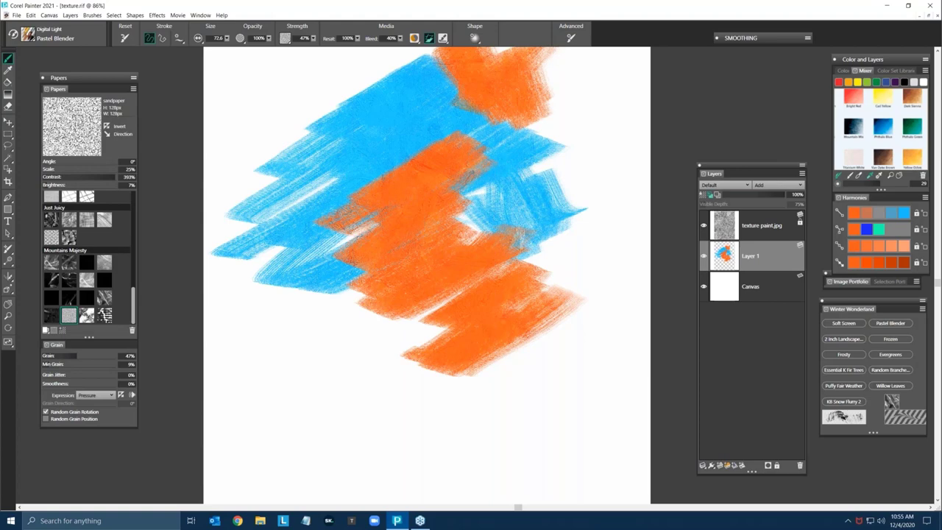
key(Delete)
scroll(637, 193, down, 6)
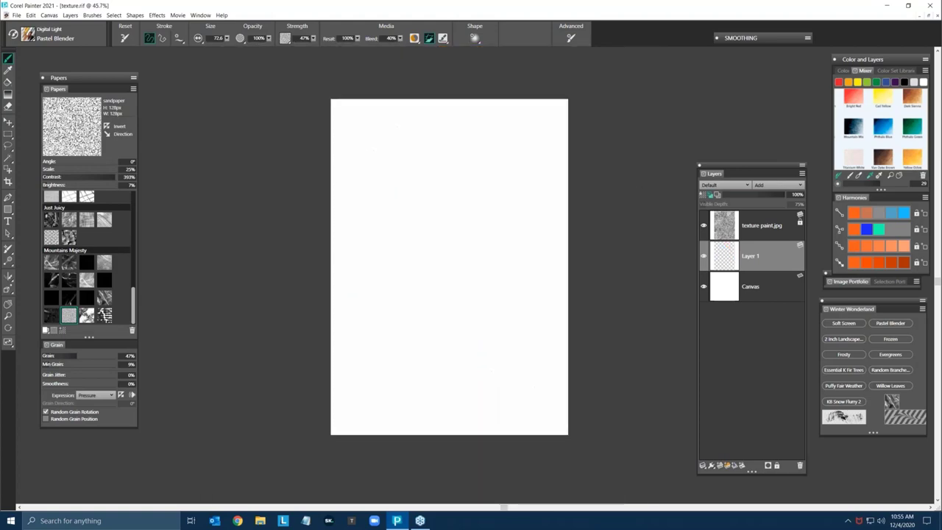
Step: Close texture.rif without saving the changes
scroll(619, 205, up, 1)
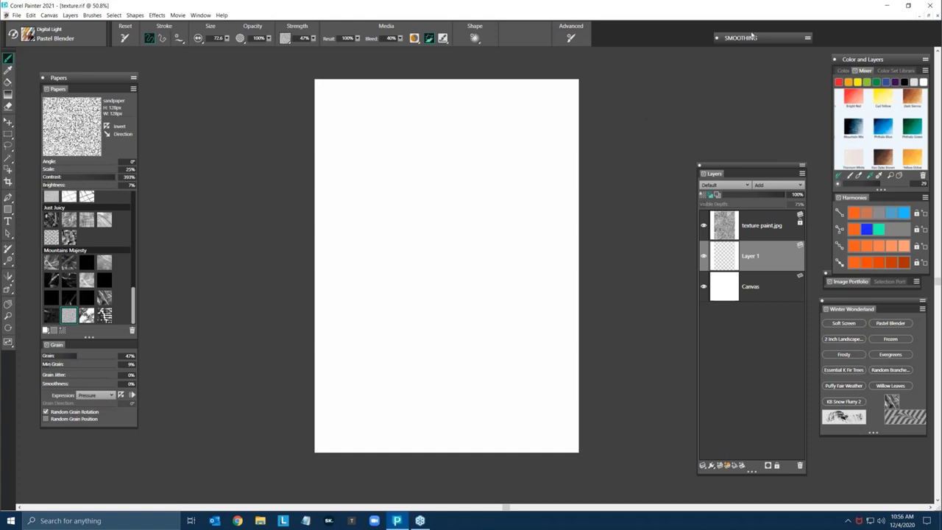
click(931, 15)
click(480, 299)
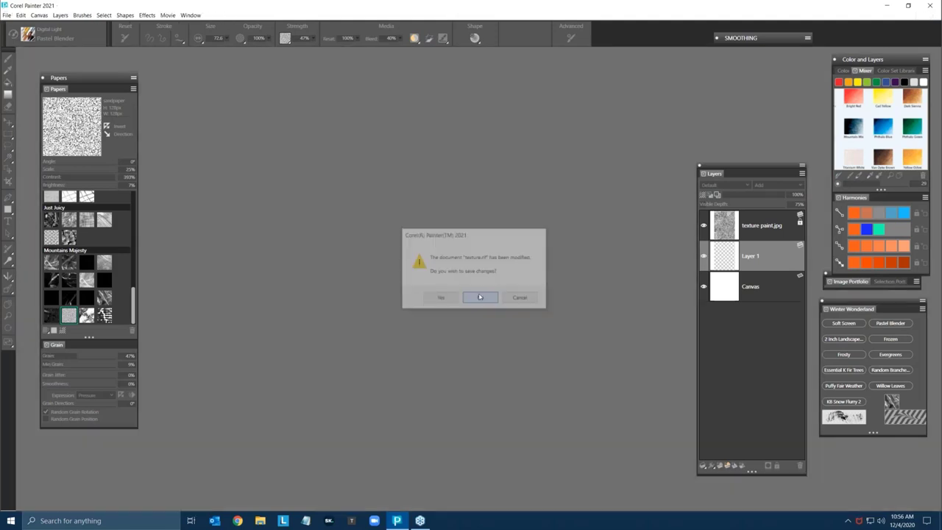
Step: Open Snow Flake Start_bak.rif from the WEBINAR IMAGES folder on the Desktop
click(7, 15)
click(19, 33)
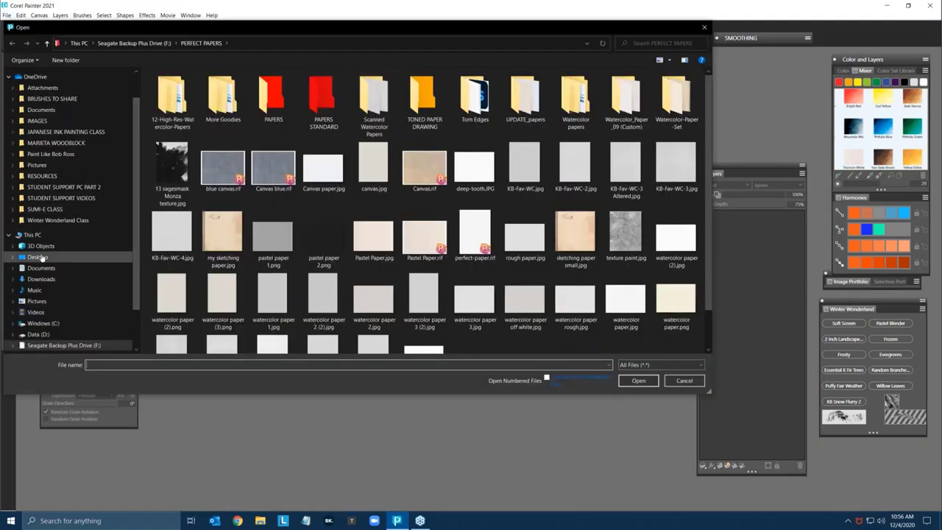
click(37, 257)
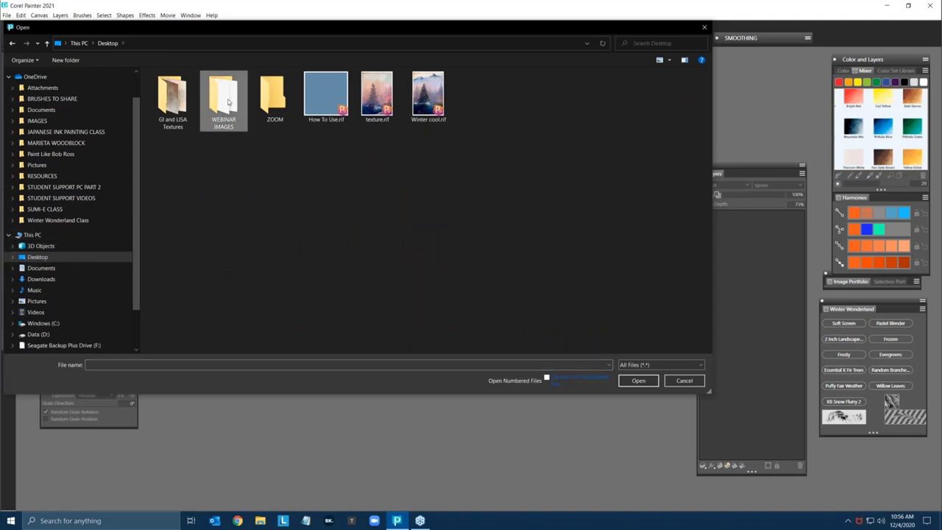
double_click(225, 99)
click(670, 105)
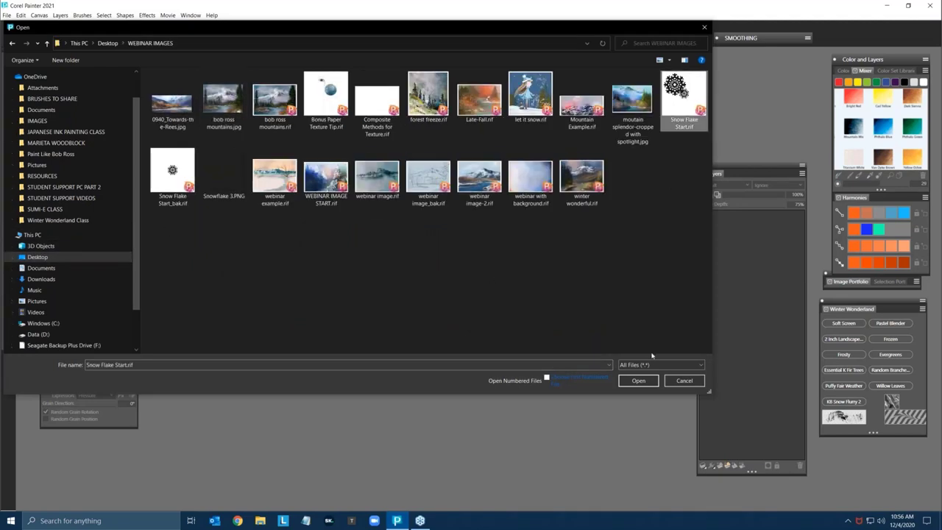
click(190, 175)
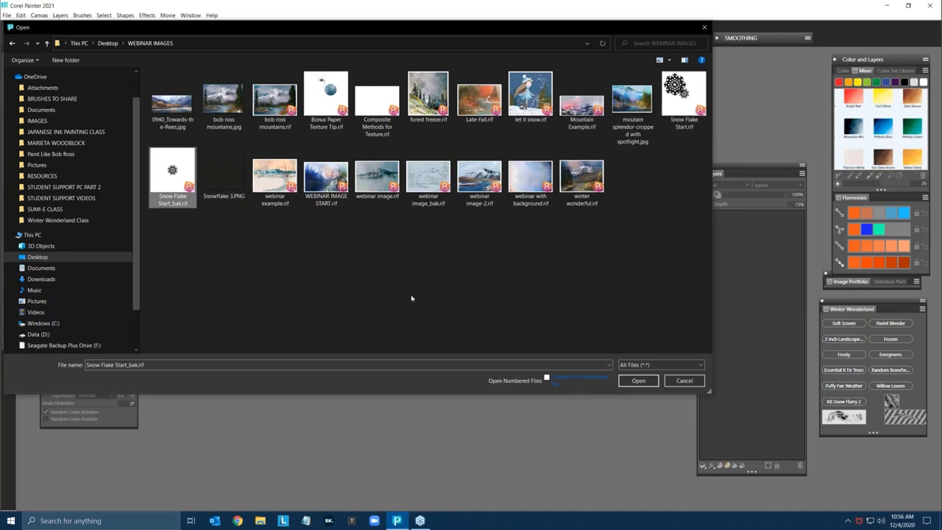
click(640, 380)
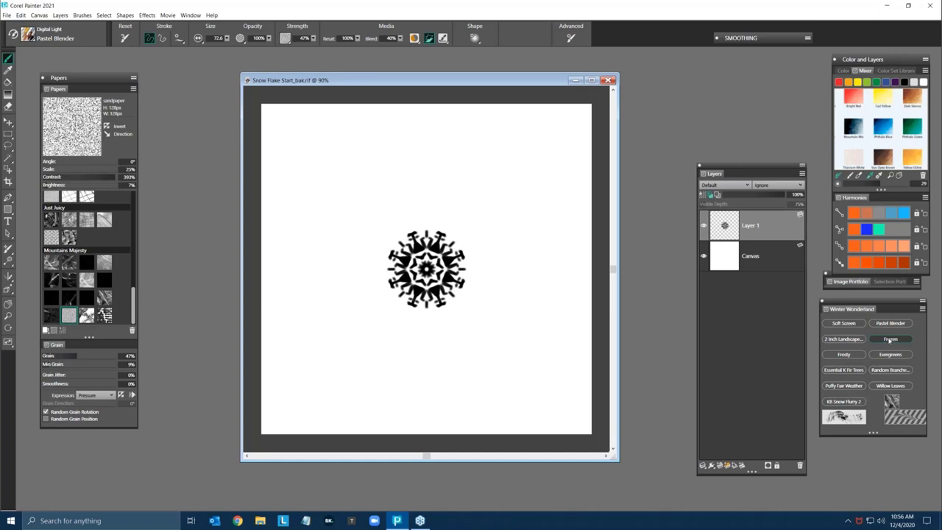
Step: Try out the Frozen and Evergreens brushes, and paint orange branches above the snowflake with Random Branches 2
click(889, 339)
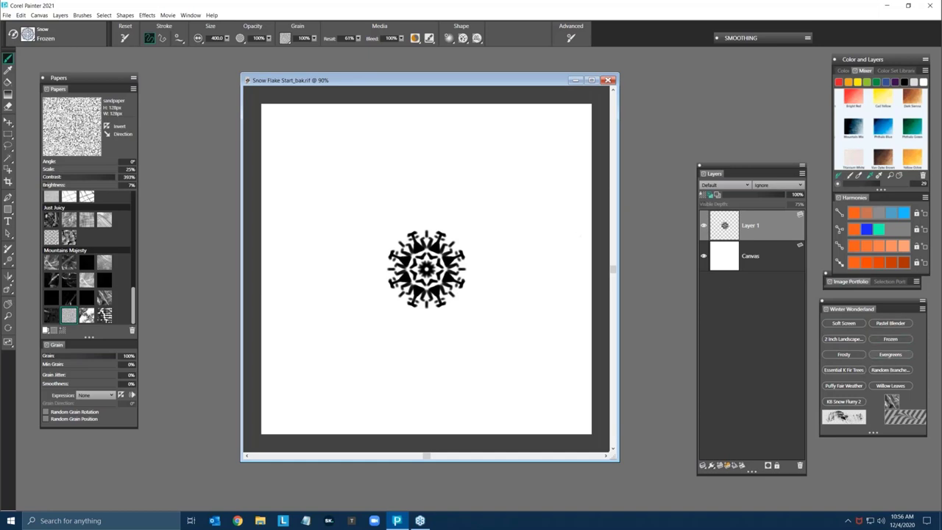
click(889, 355)
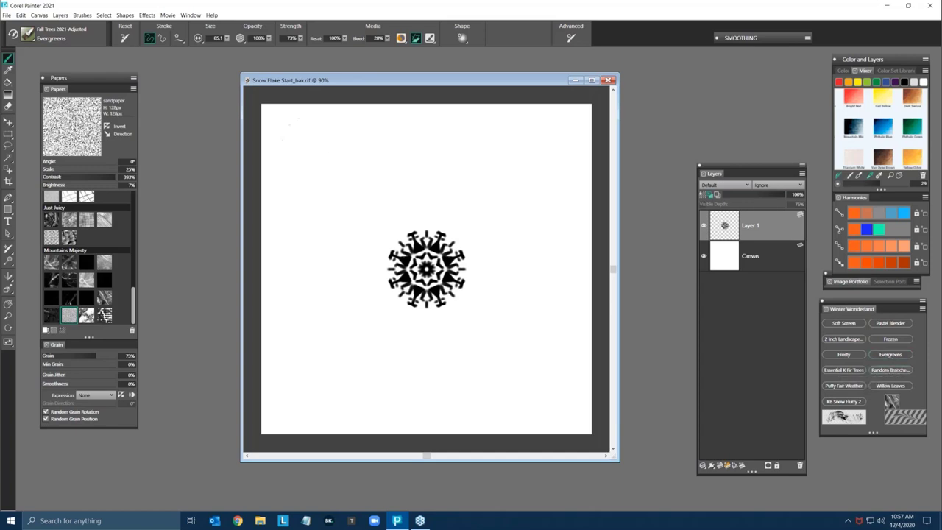
click(501, 206)
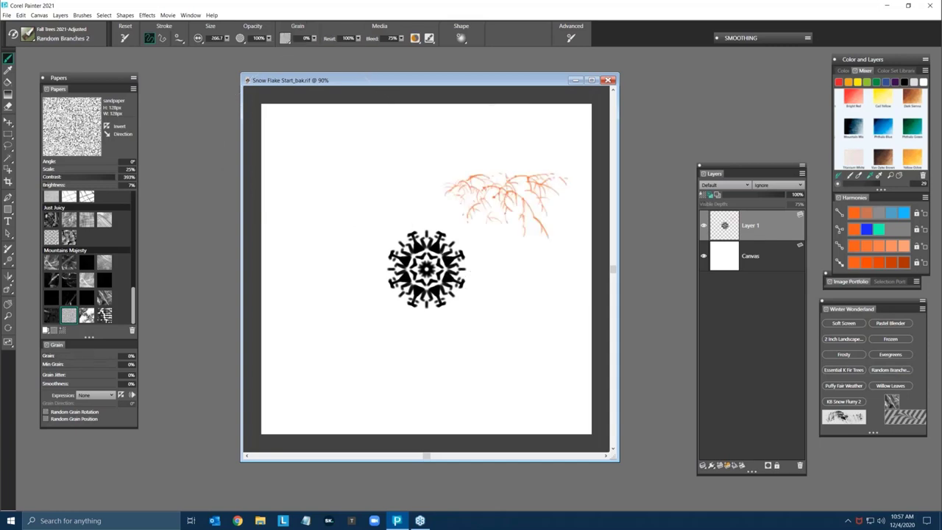
drag(413, 168, 487, 157)
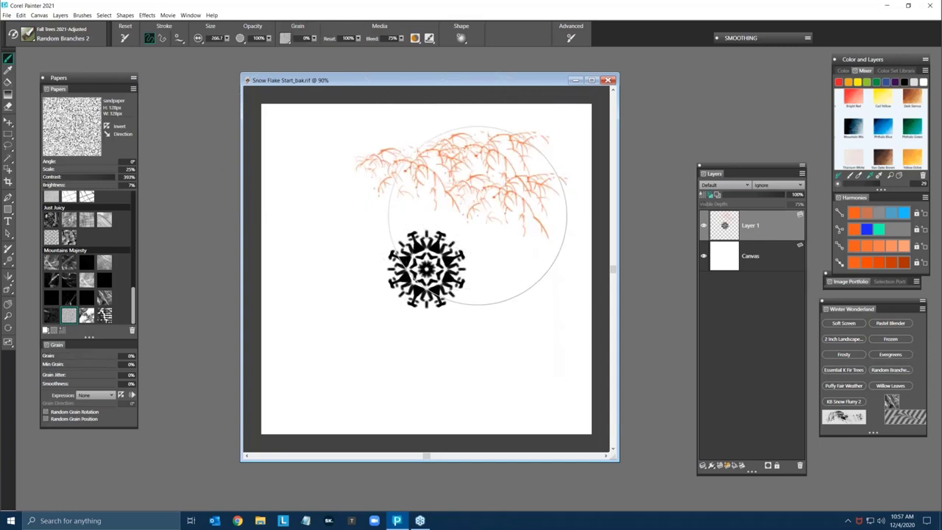
Step: Paint an orange puff over the branches with the Puffy Fair Weather brush, and undo all the test strokes
click(843, 386)
drag(492, 185, 503, 169)
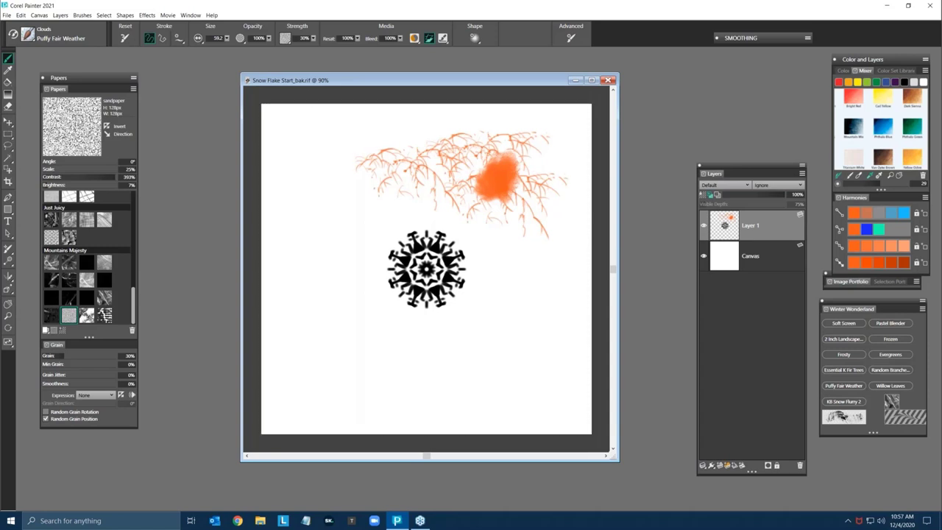
key(ctrl+z)
key(ctrl+z)
key(ctrl+z)
key(ctrl+z)
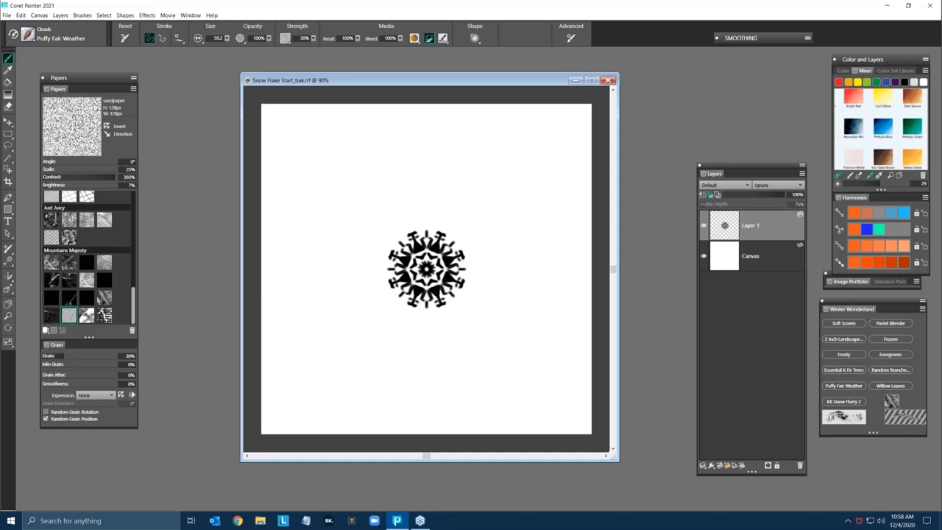
Step: Switch to Chrome to view the Digital Art Academy Community site, and close the browser
click(238, 521)
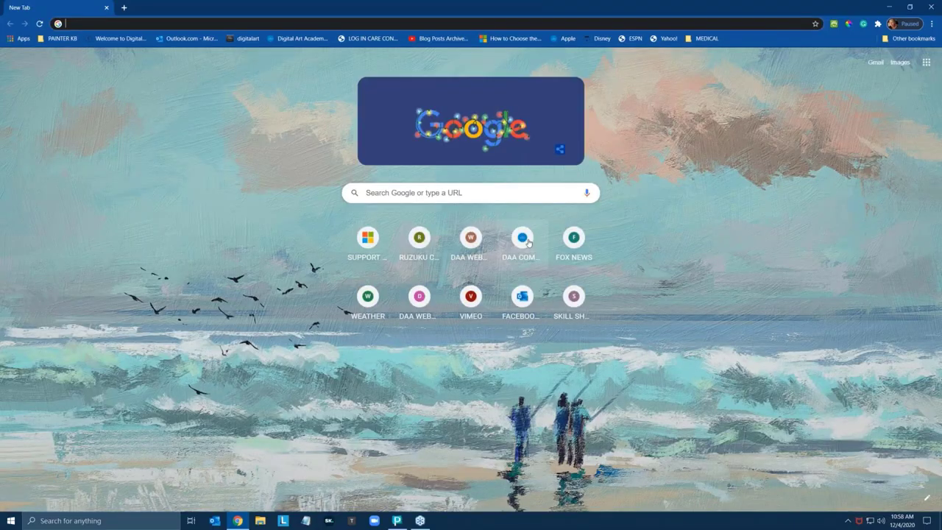
click(524, 239)
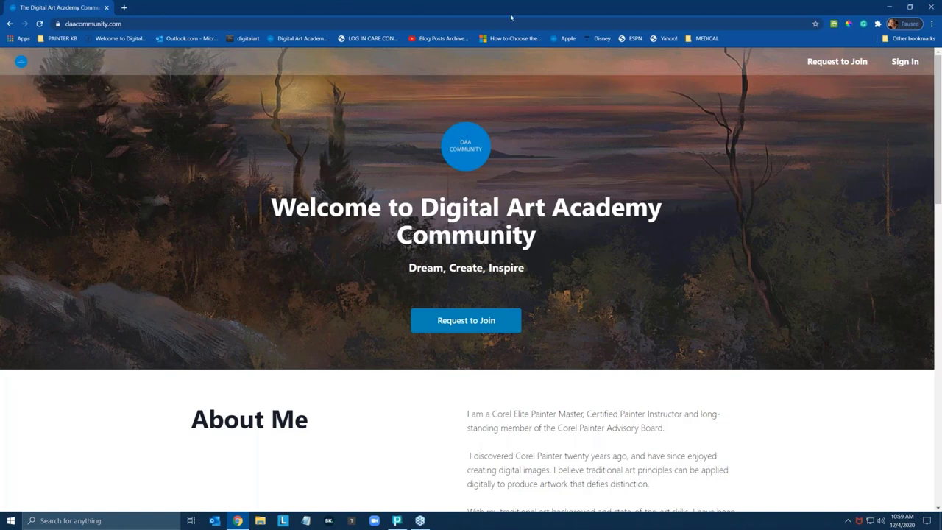
click(929, 7)
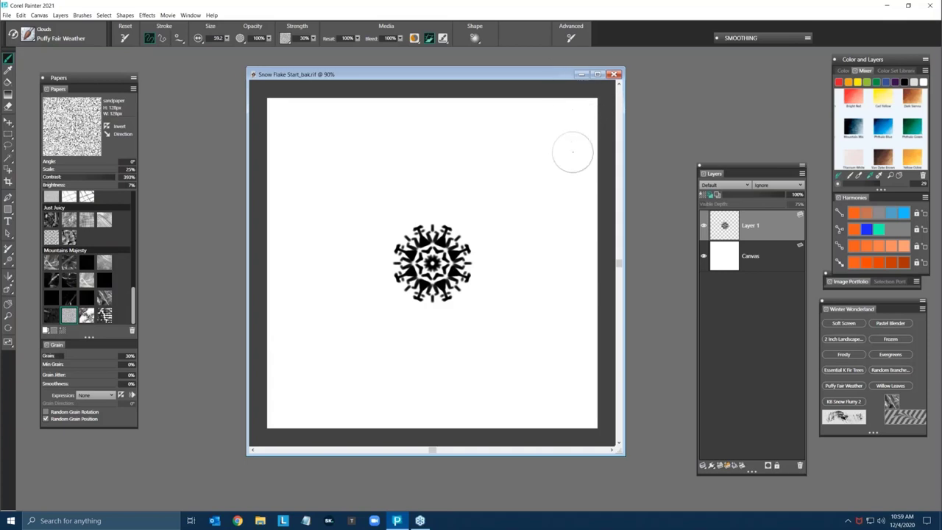
Step: Look through the Snow brush category, and switch to the KB_WinterWonderlandSnow category to view its brushes
click(39, 41)
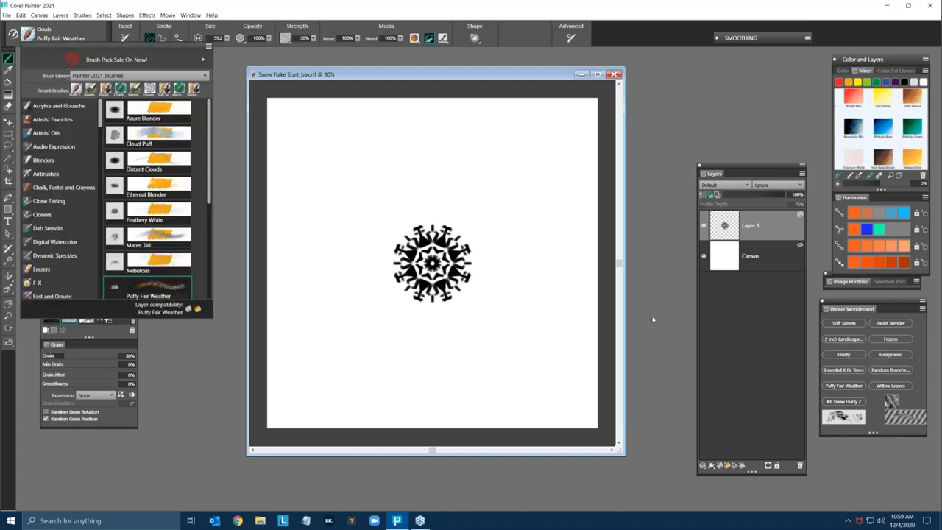
scroll(52, 187, down, 10)
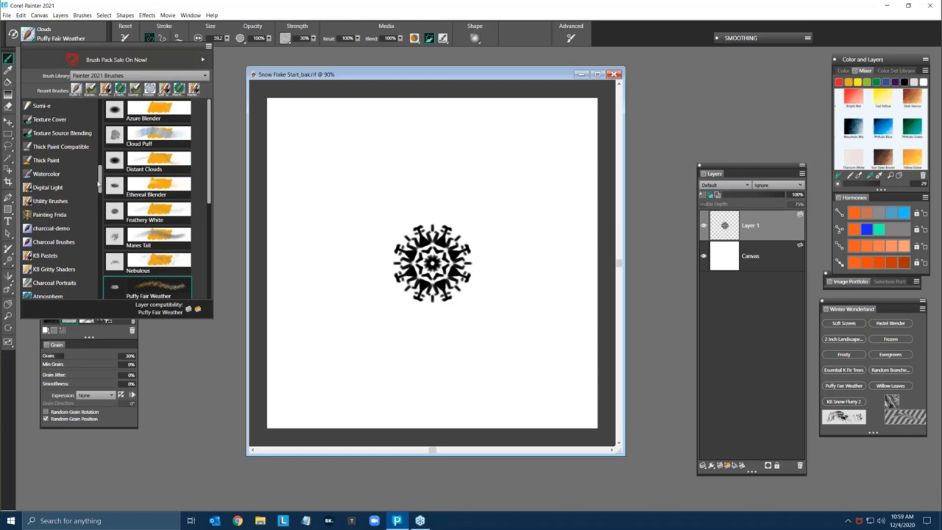
drag(98, 188, 99, 316)
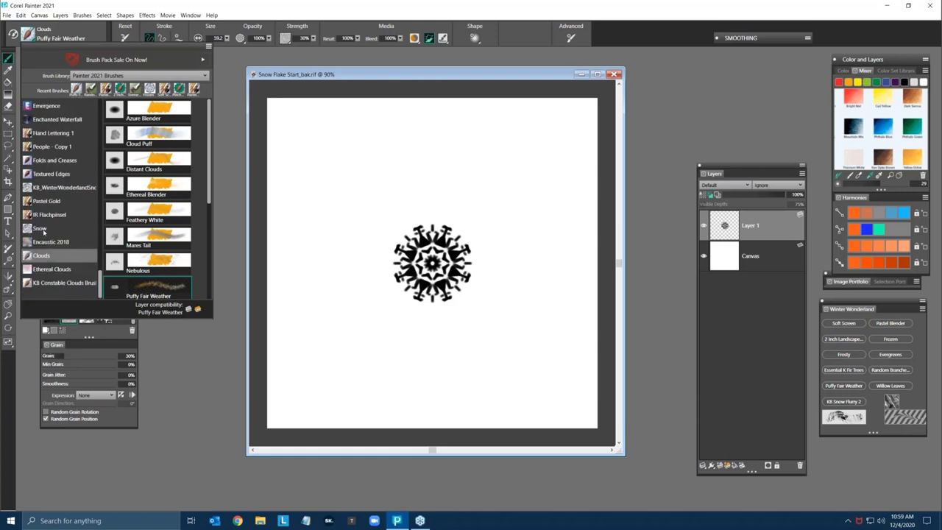
click(51, 228)
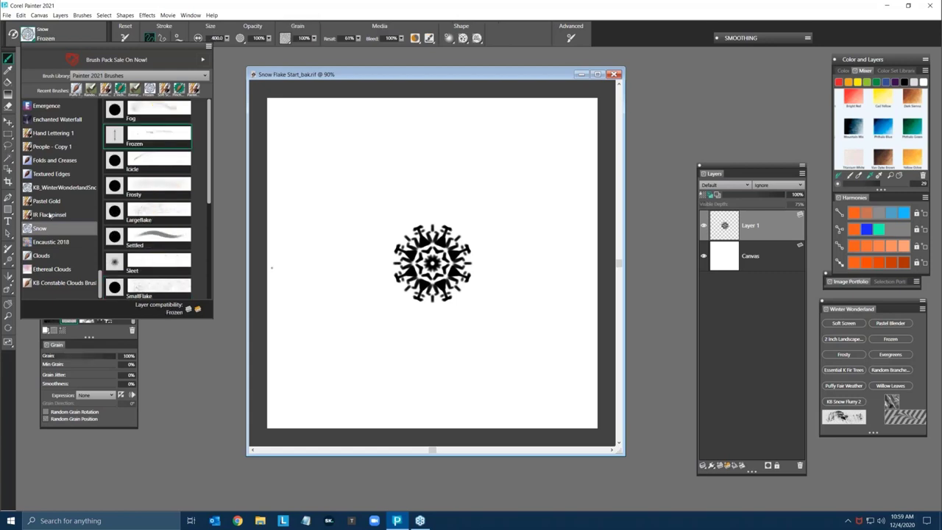
scroll(147, 250, down, 3)
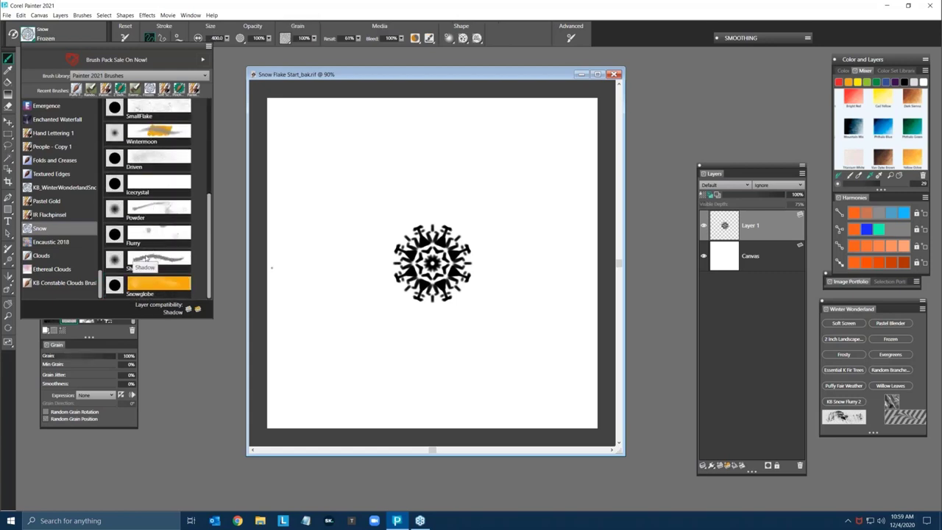
click(42, 190)
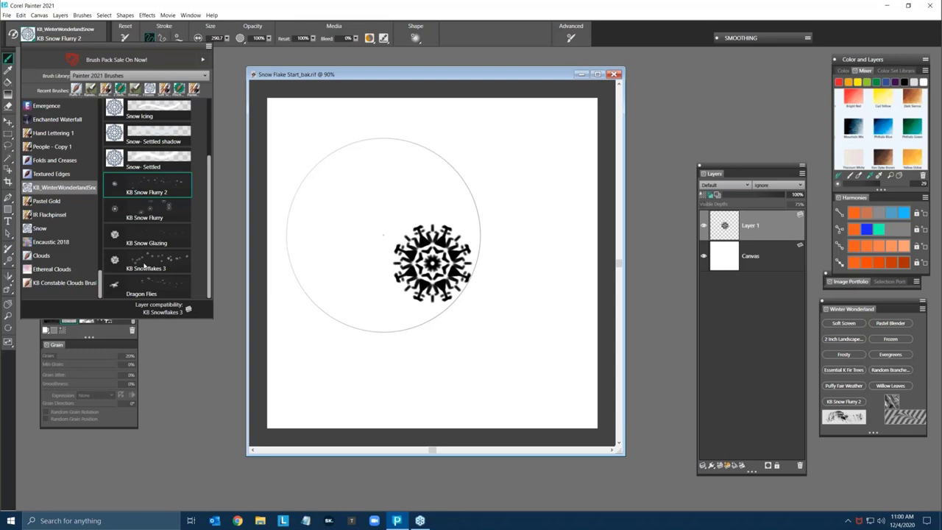
Step: Turn on Kaleidoscope painting, and hide Layer 1 to work on the Canvas instead
click(8, 276)
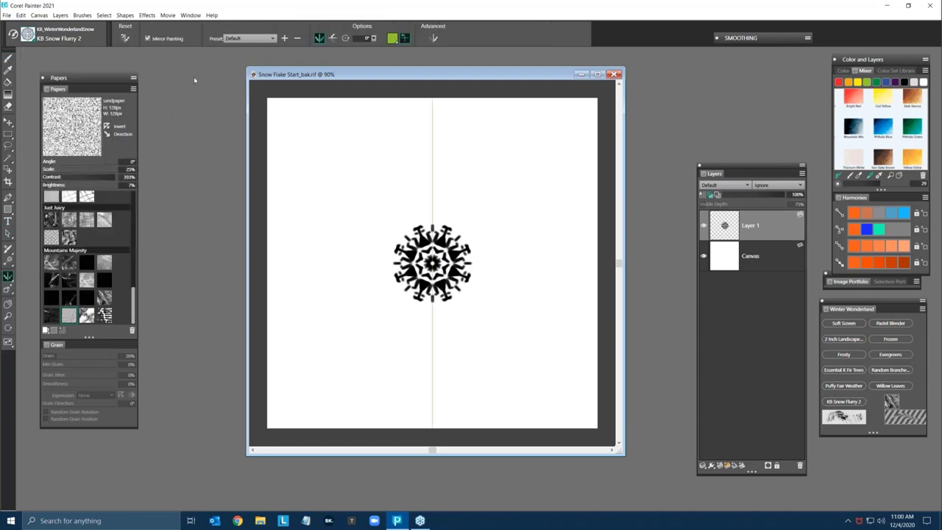
click(10, 278)
click(34, 278)
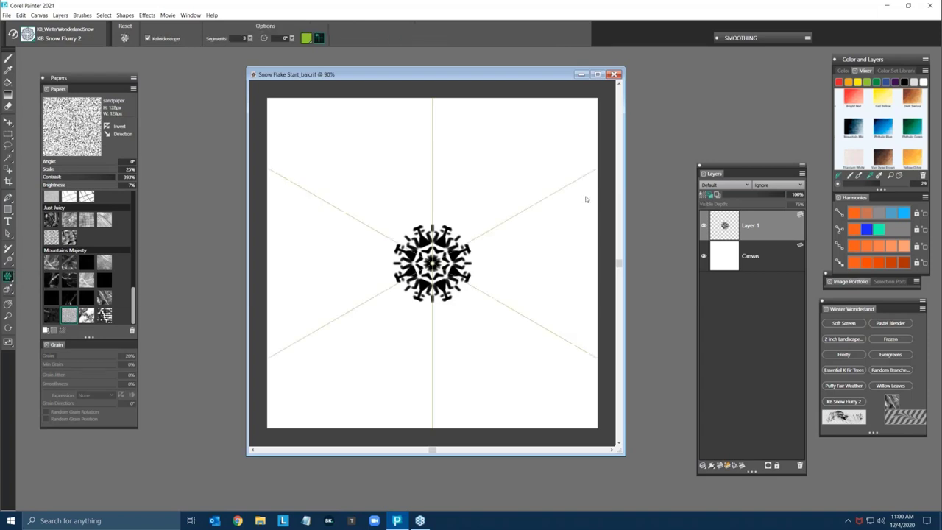
click(704, 227)
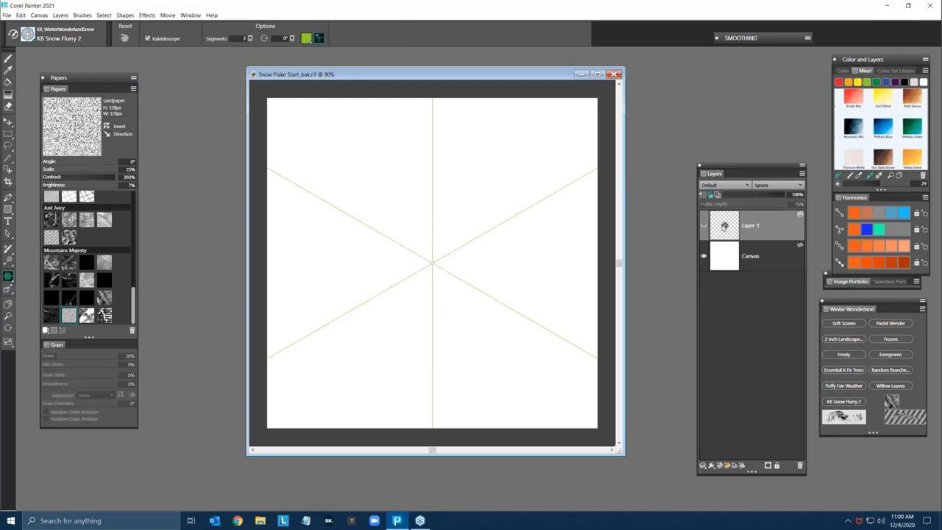
click(765, 255)
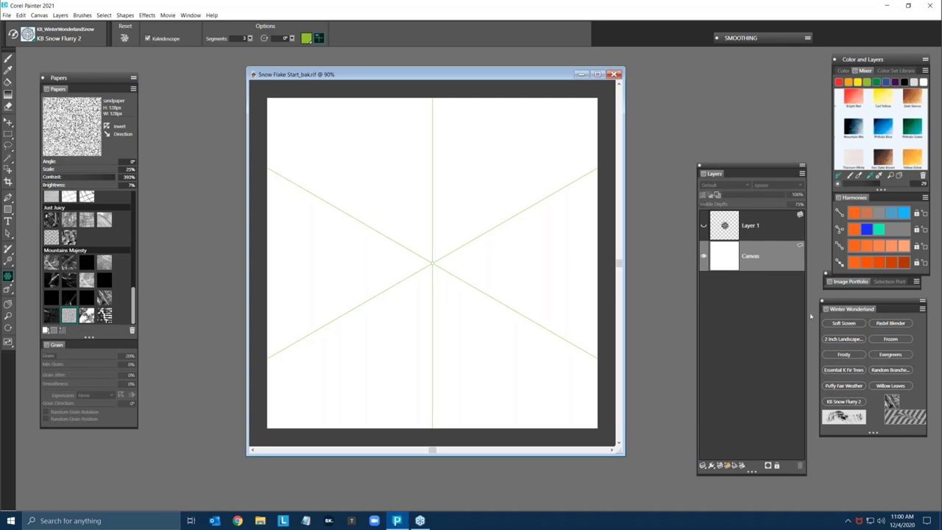
Step: Choose the Flat Color brush from Pens and Pencils and set the paint color to black
click(33, 42)
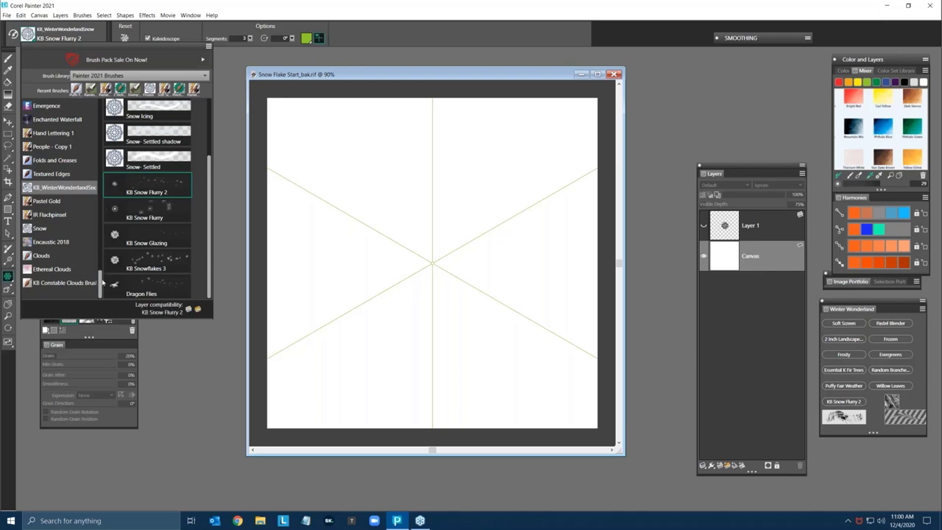
drag(103, 284, 112, 160)
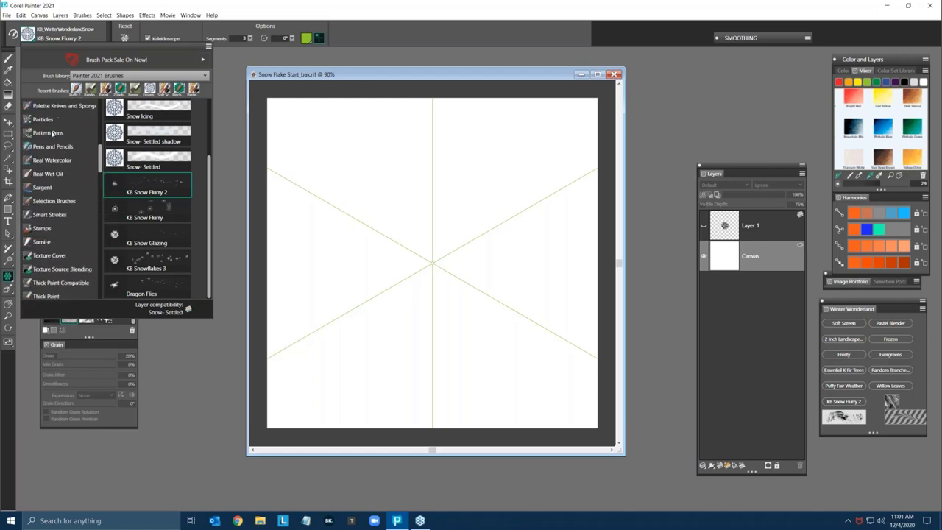
click(53, 147)
click(53, 146)
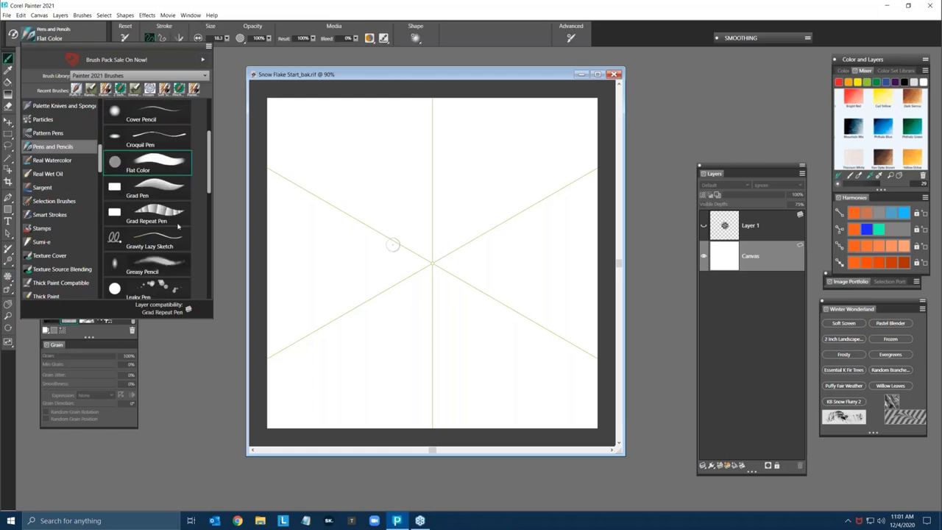
click(168, 162)
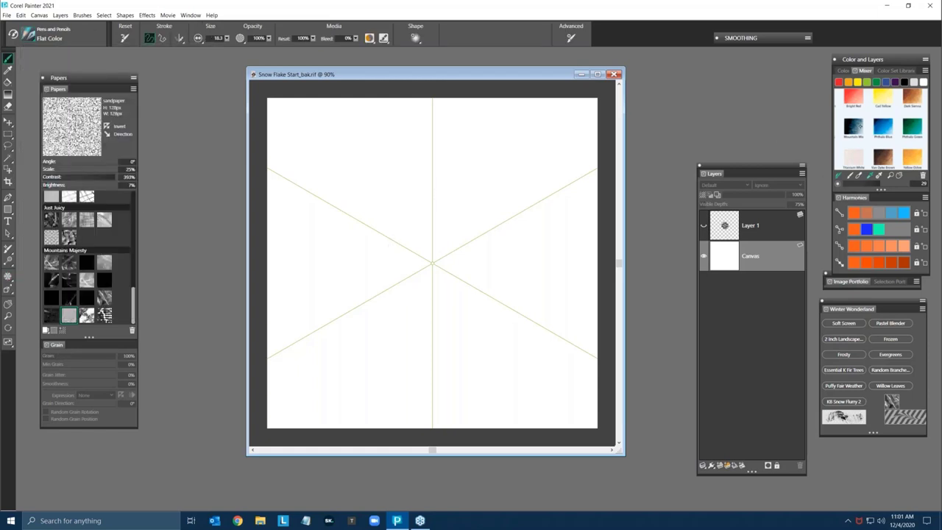
click(904, 84)
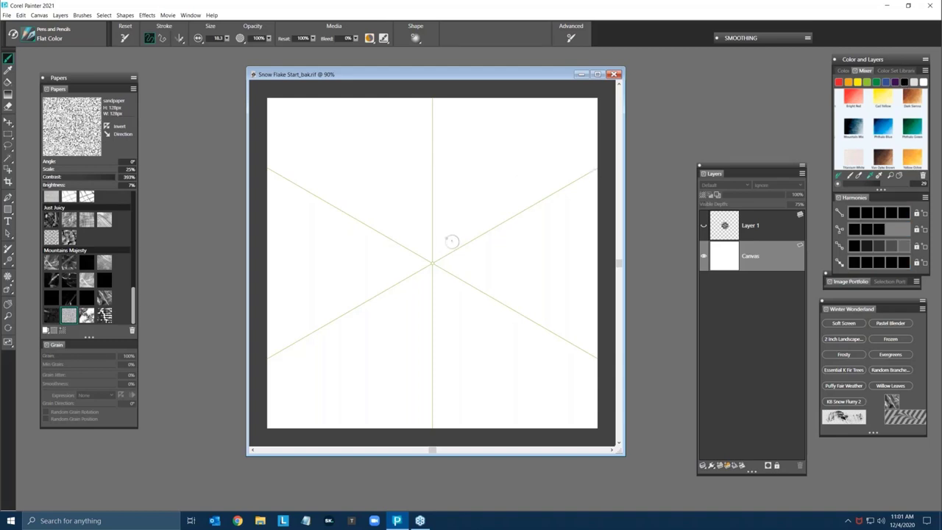
Step: Set the Flat Color brush size to 7.1 and the kaleidoscope to 8 segments
drag(435, 248, 439, 248)
key(m)
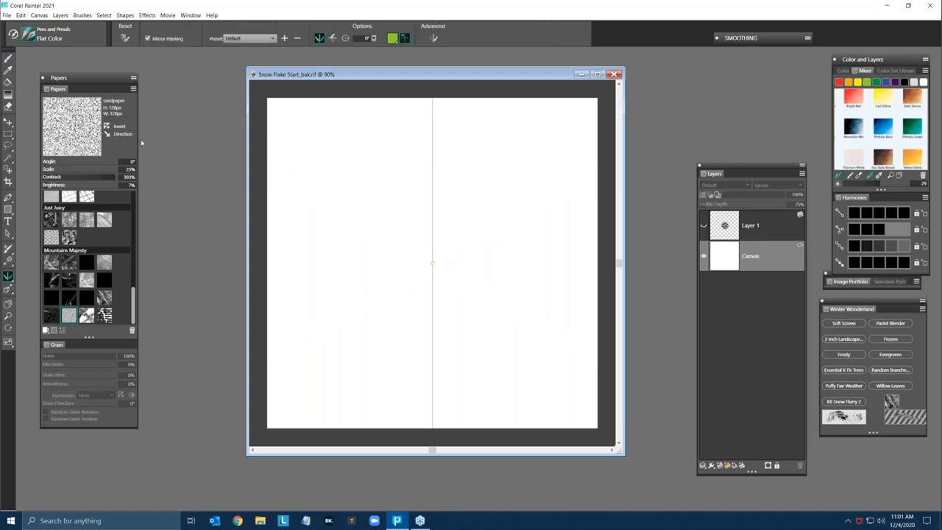
drag(10, 276, 35, 278)
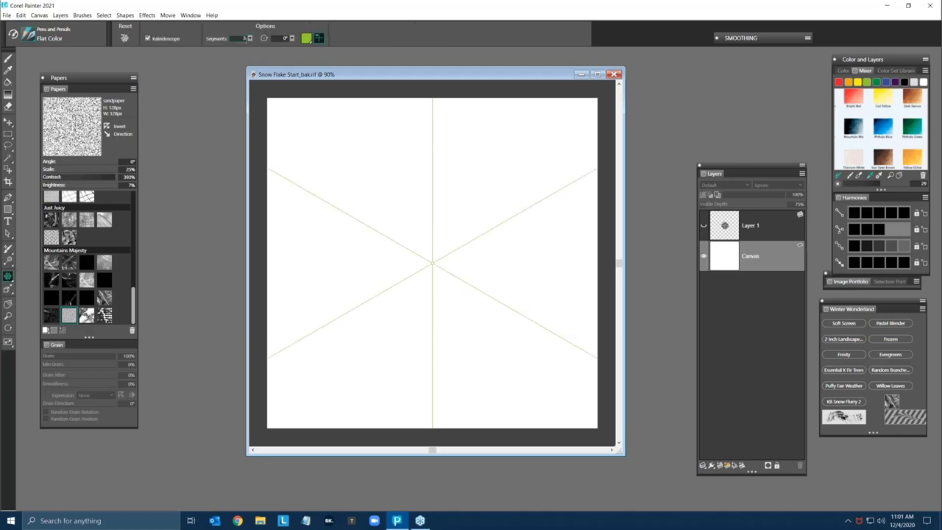
drag(250, 38, 313, 49)
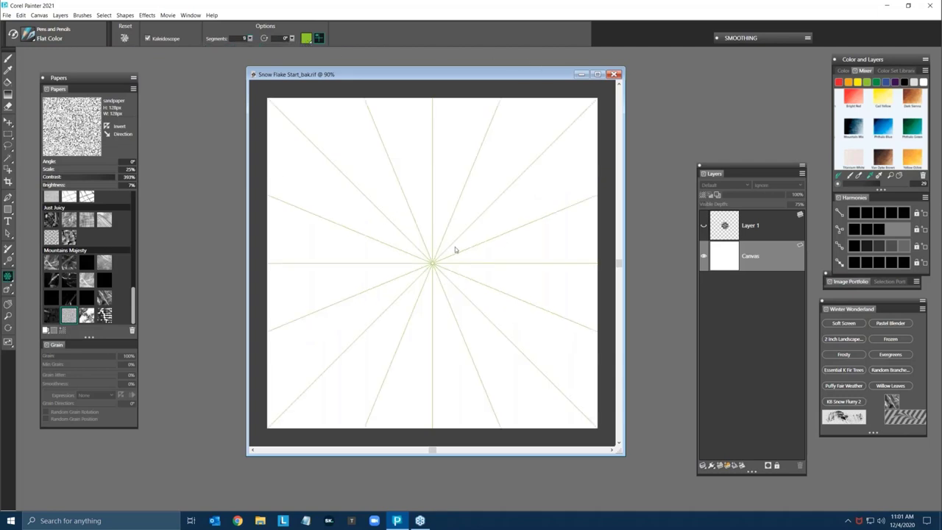
key(b)
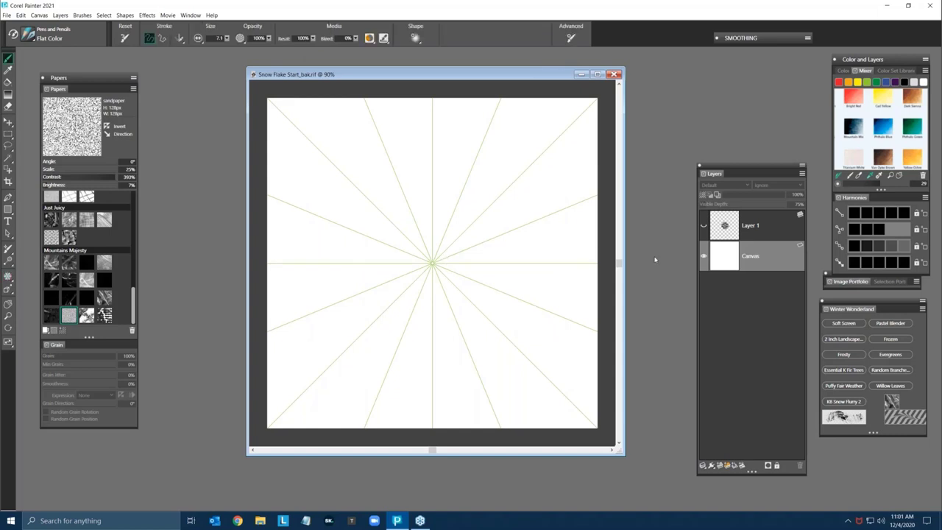
Step: Paint a symmetrical black snowflake of dots and short strokes around the canvas centre, and turn off the symmetry painting
mouse_move(432, 262)
mouse_down()
mouse_move(444, 251)
mouse_move(432, 236)
mouse_move(424, 243)
mouse_move(441, 242)
mouse_move(428, 241)
mouse_move(431, 230)
mouse_up()
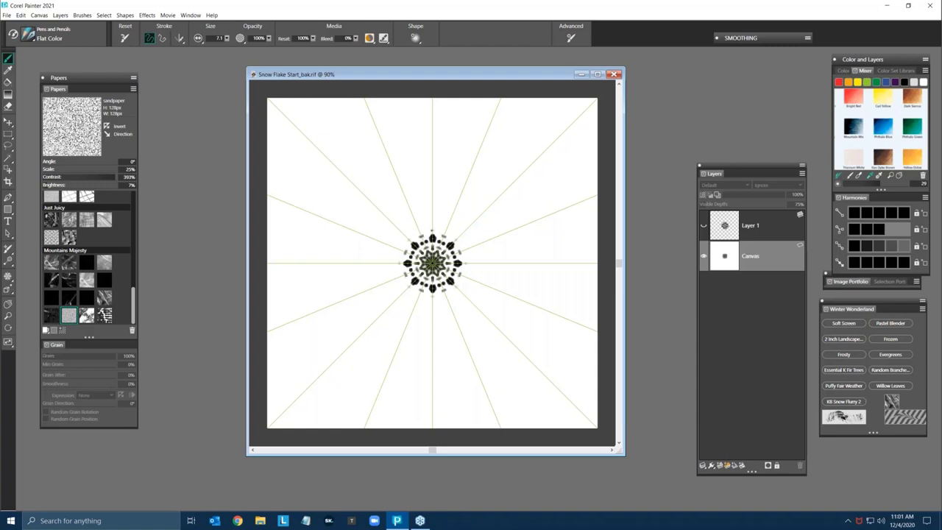
click(472, 248)
drag(477, 246, 480, 256)
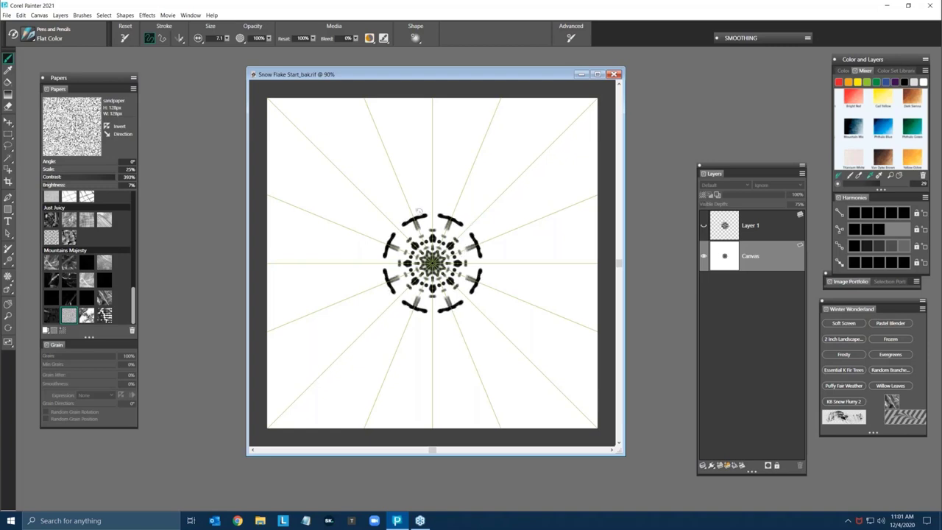
click(394, 225)
drag(471, 225, 478, 226)
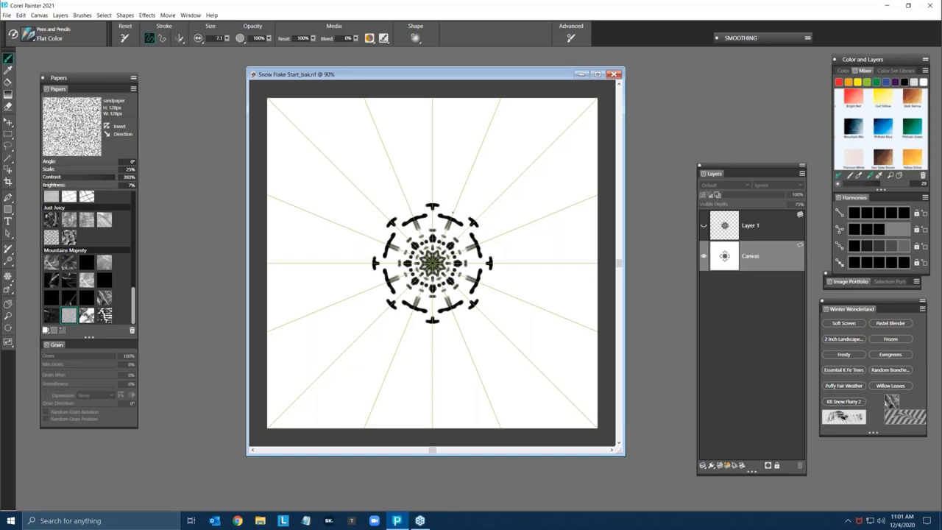
click(453, 211)
key(q)
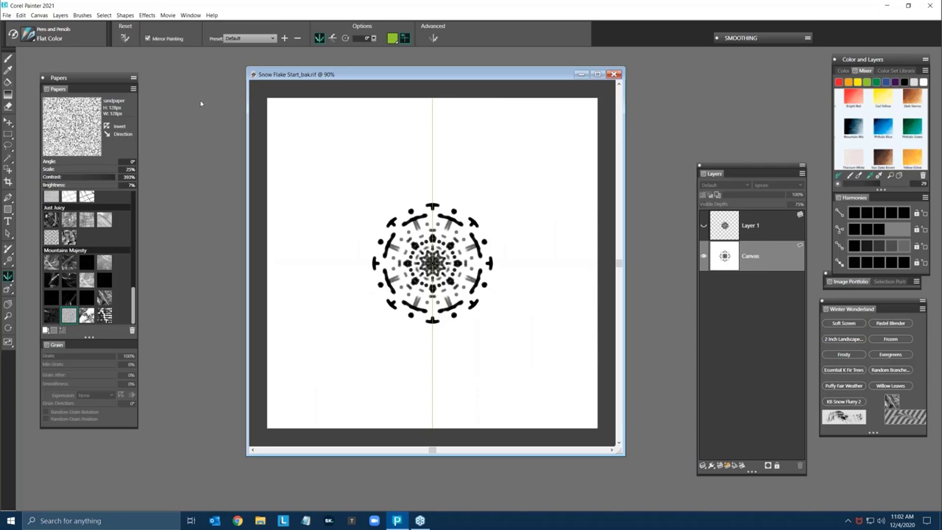
click(146, 39)
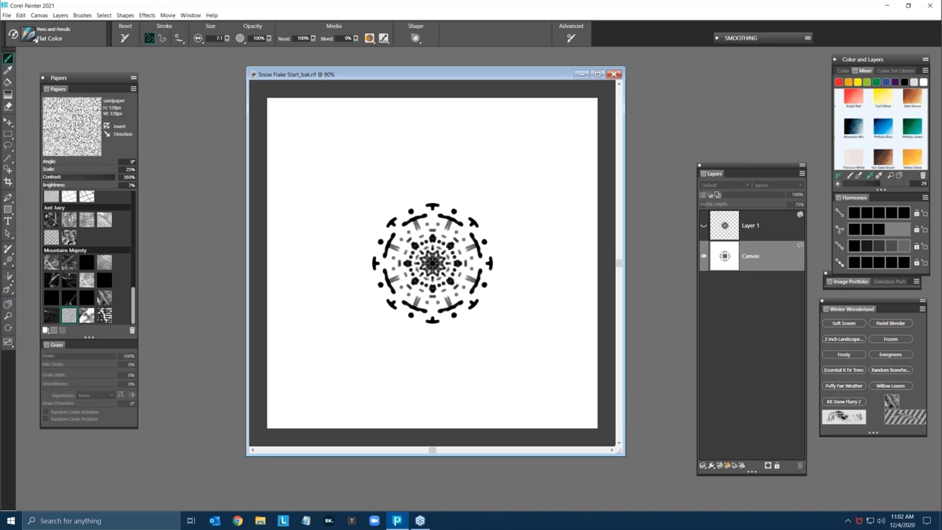
Step: Choose the KB Snow Flurry 2 brush from the KB_WinterWonderlandSnow category
click(33, 37)
drag(211, 174, 210, 286)
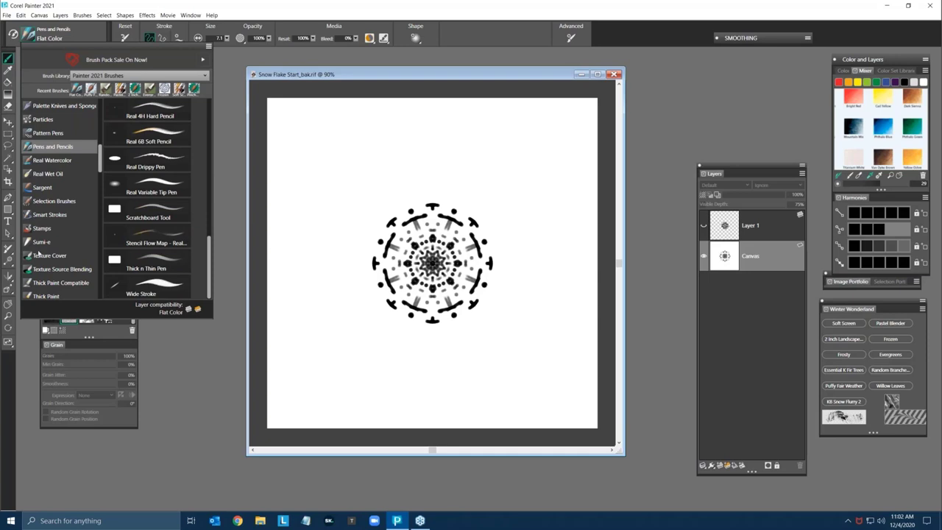
scroll(41, 265, down, 8)
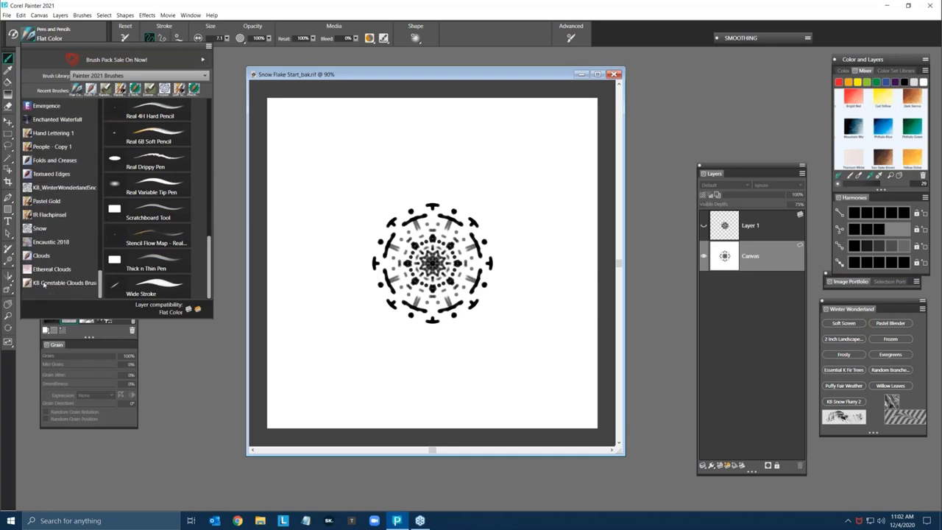
click(60, 189)
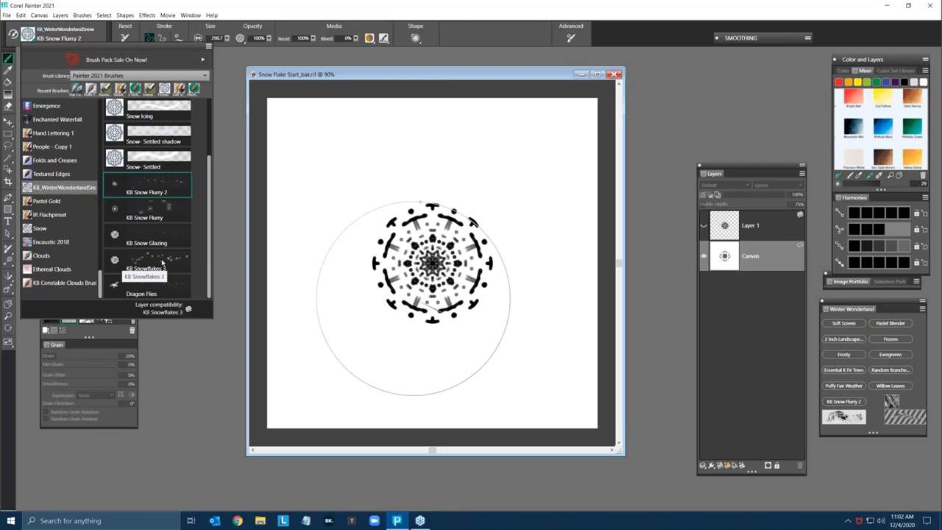
click(156, 189)
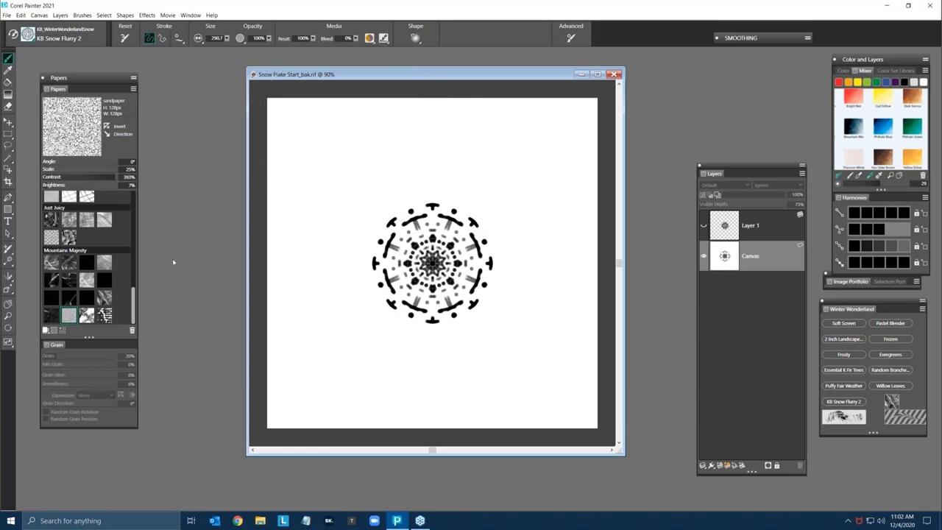
Step: Delete the hidden Layer 1, and draw a rectangular selection around the painted snowflake
click(780, 225)
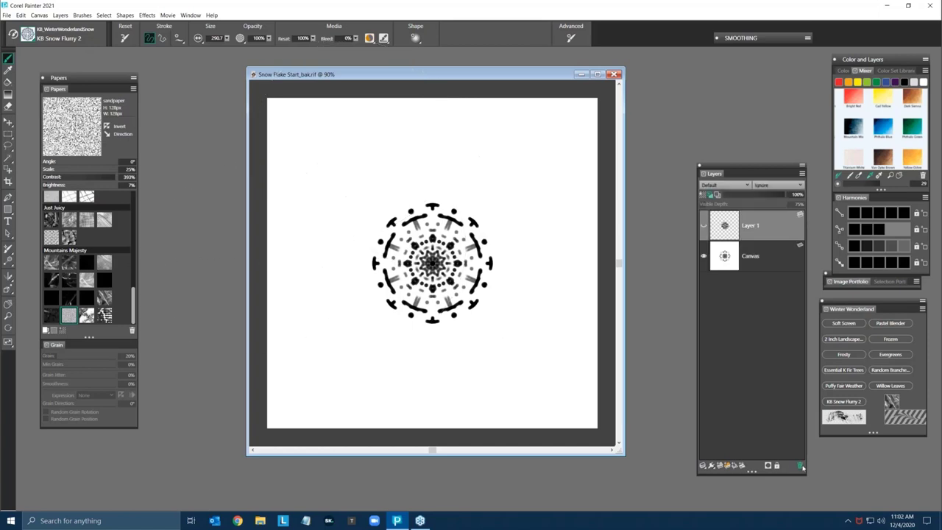
click(801, 464)
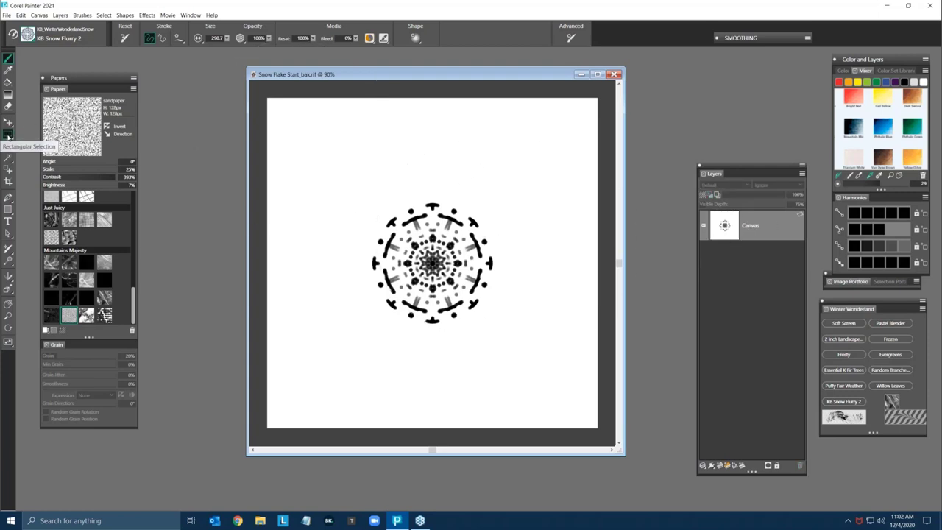
click(8, 136)
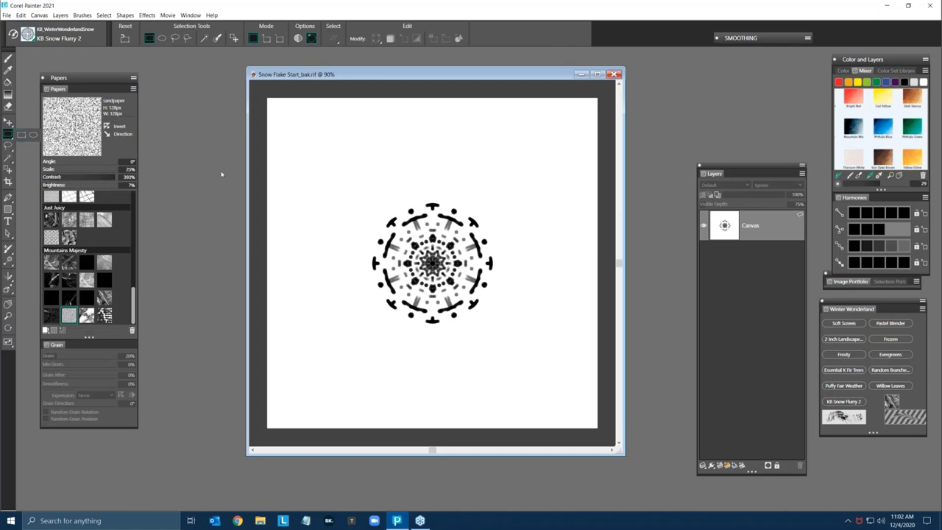
drag(353, 174, 506, 337)
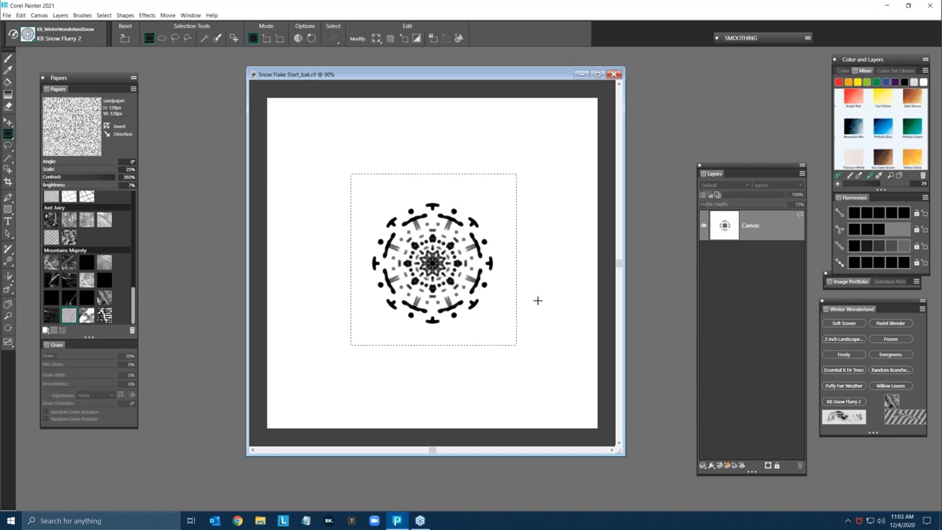
Step: Capture the selected snowflake as the dab of the KB Snow Flurry 2 brush
click(8, 59)
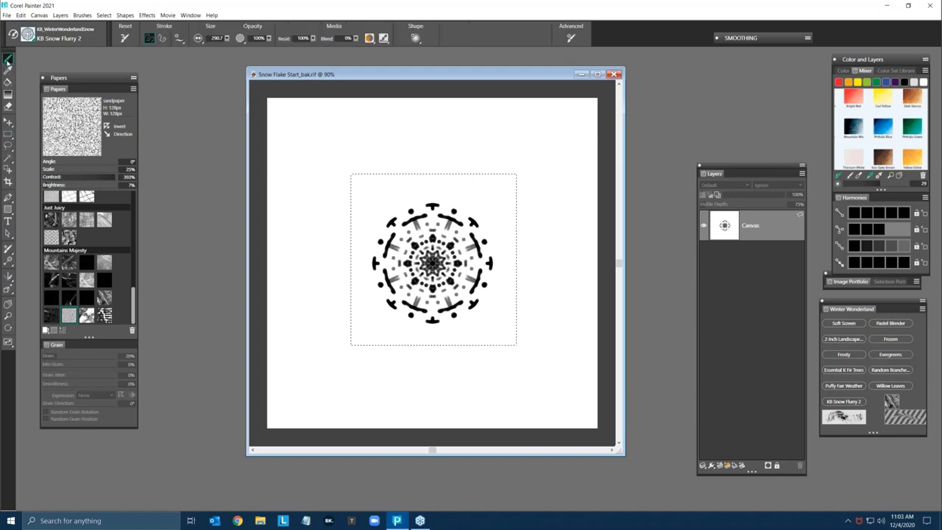
click(82, 15)
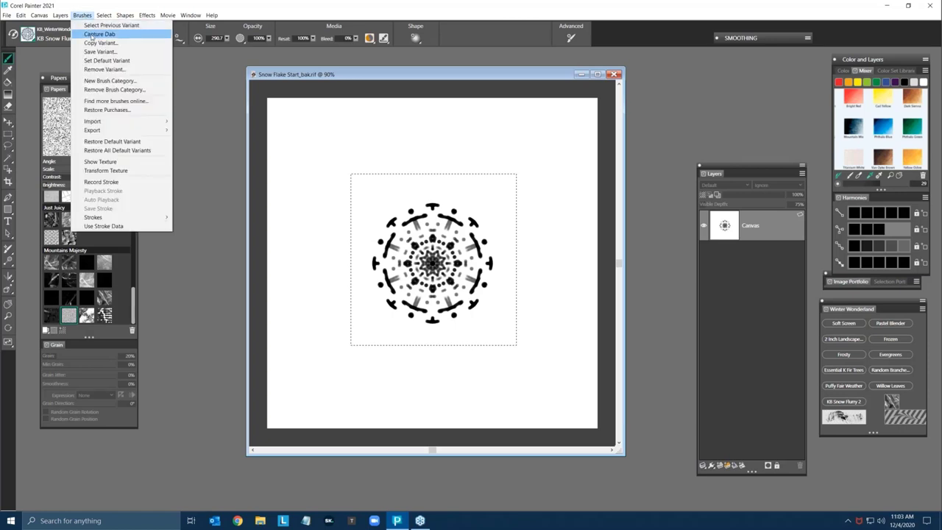
click(92, 35)
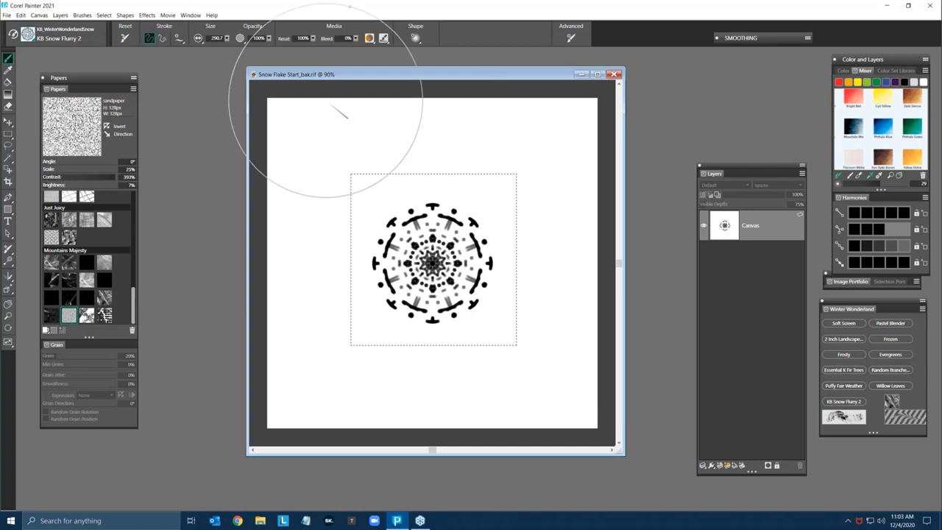
Step: Show the advanced brush controls with the dab preview beside the document, and clear the entire canvas
click(571, 38)
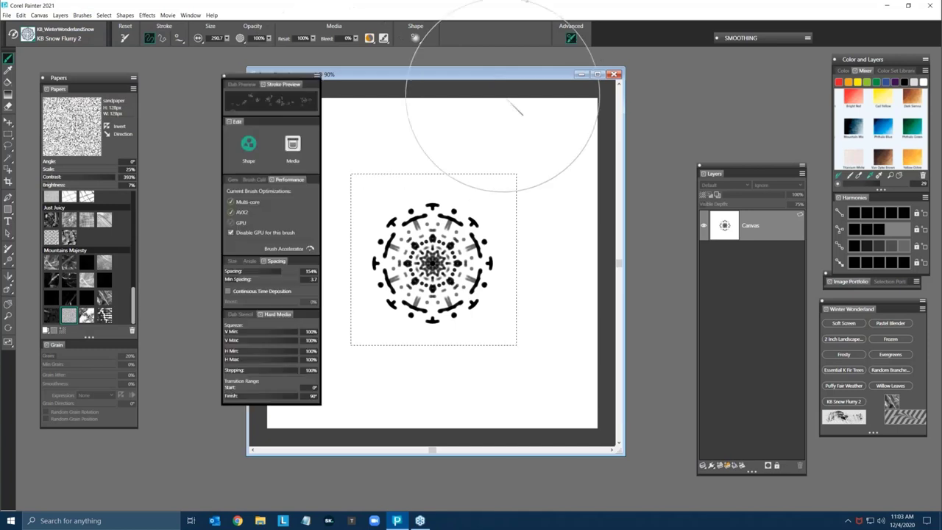
drag(241, 84, 129, 84)
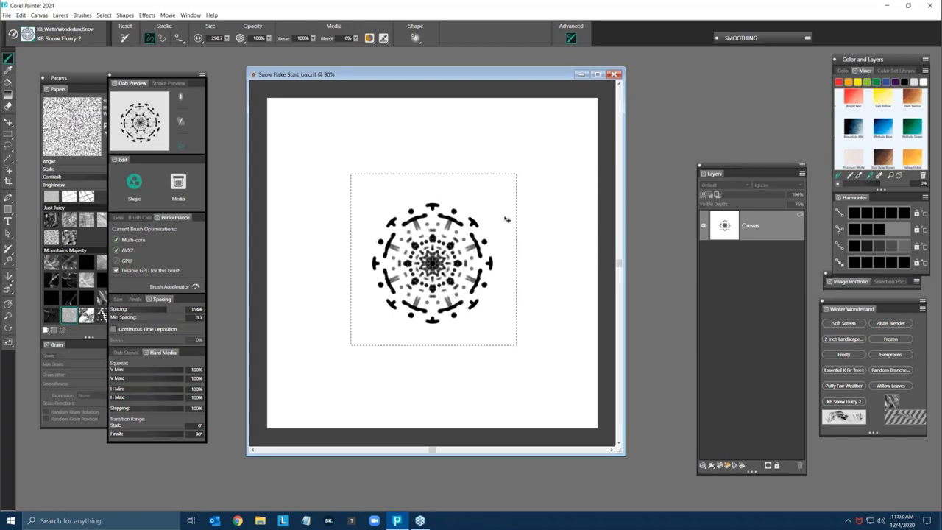
key(ctrl+d)
key(ctrl+a)
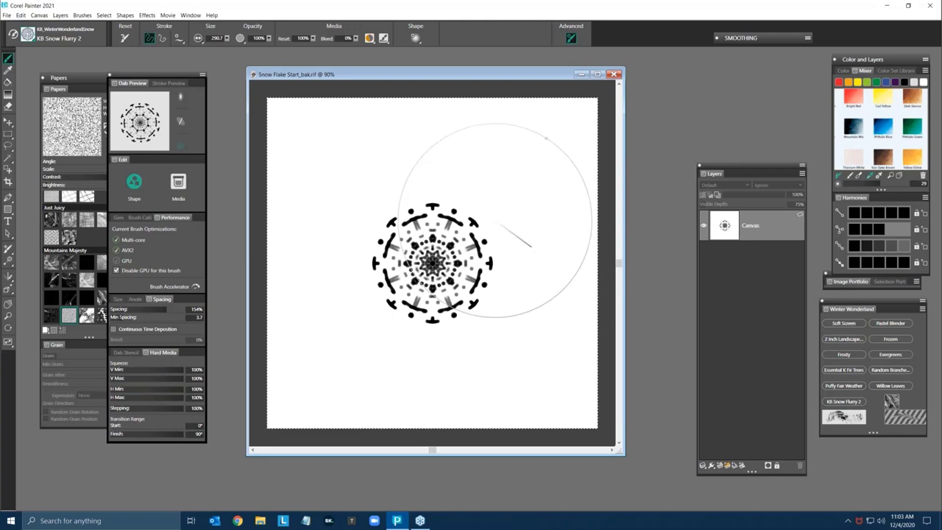
key(BackSpace)
Step: Test the captured dab by stamping black snowflakes of varying sizes all over the blank canvas
drag(390, 218, 418, 230)
click(378, 139)
click(391, 170)
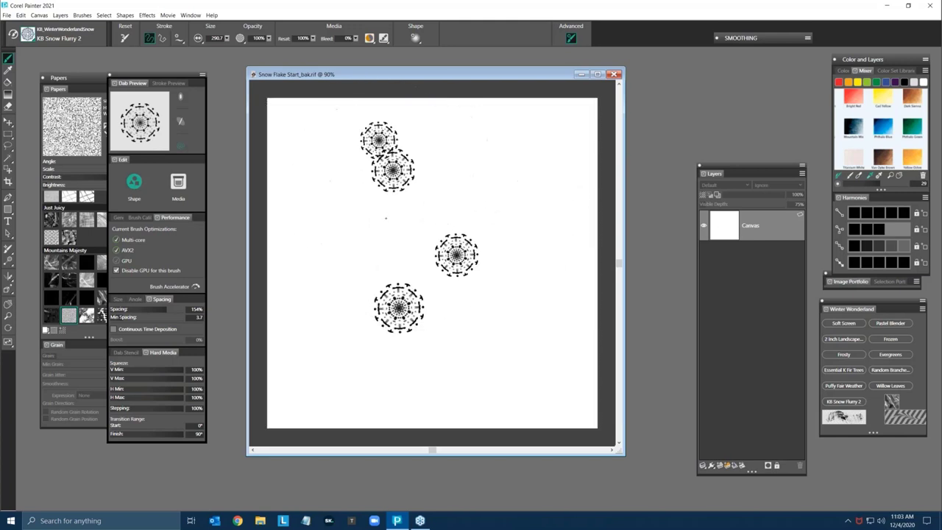
click(342, 228)
click(475, 325)
click(357, 200)
click(514, 162)
click(458, 236)
click(581, 307)
click(391, 237)
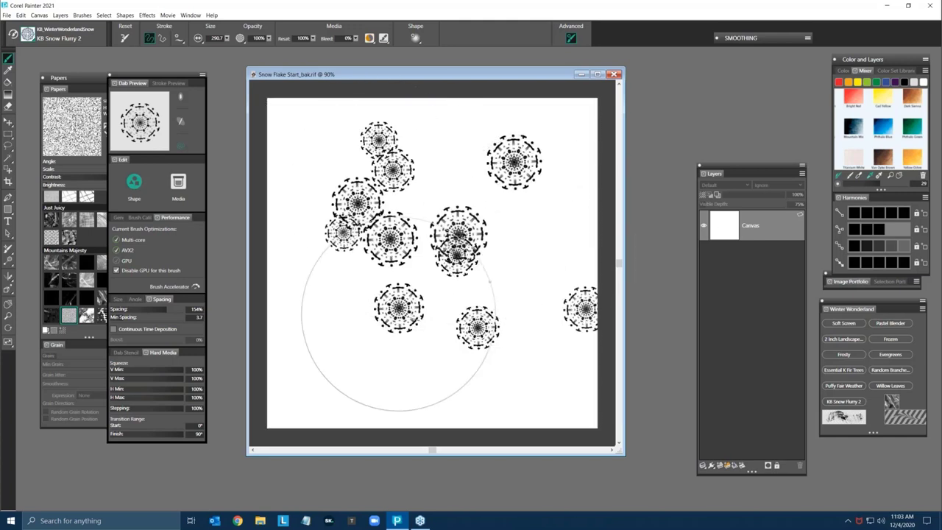
click(384, 260)
click(354, 269)
click(336, 371)
click(498, 290)
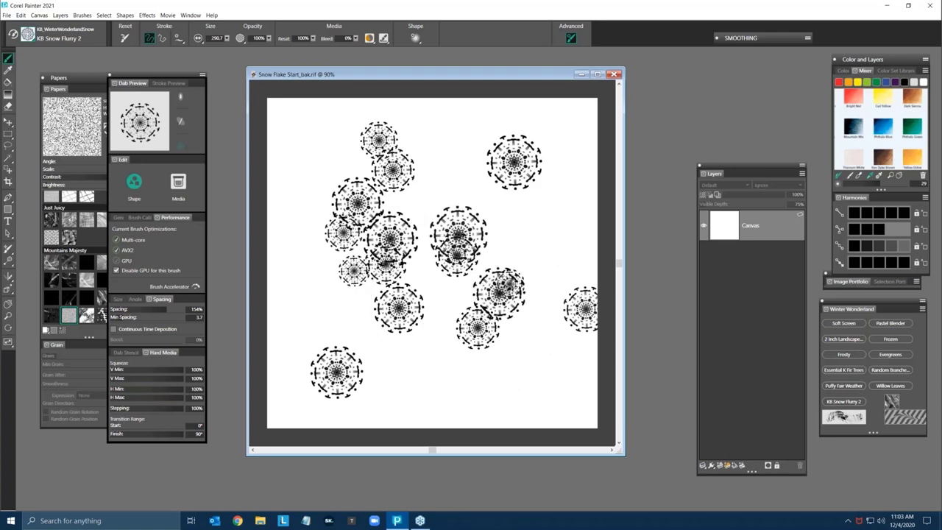
click(559, 163)
click(379, 215)
click(417, 140)
click(478, 342)
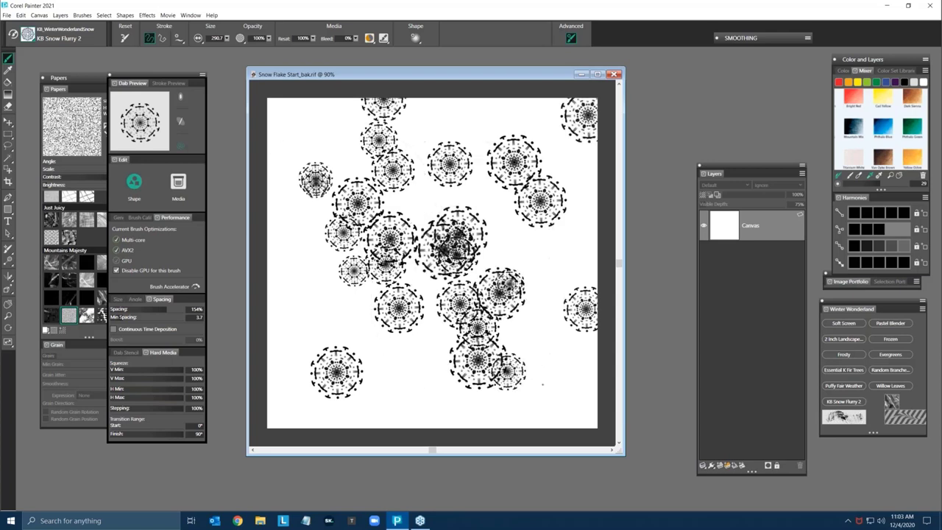
click(565, 369)
click(391, 376)
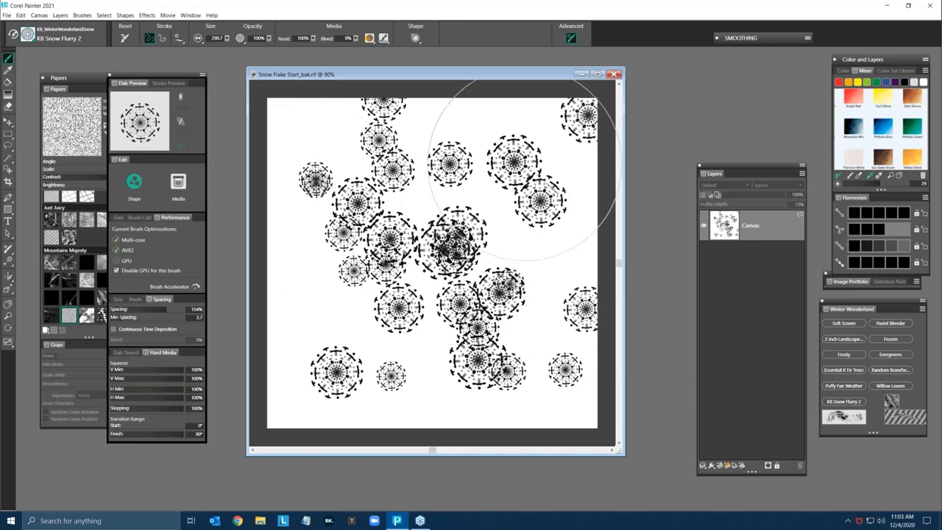
Step: Minimize the snowflake document, open let it snow.rif from the WEBINAR IMAGES folder, and maximize its window
drag(174, 75, 192, 76)
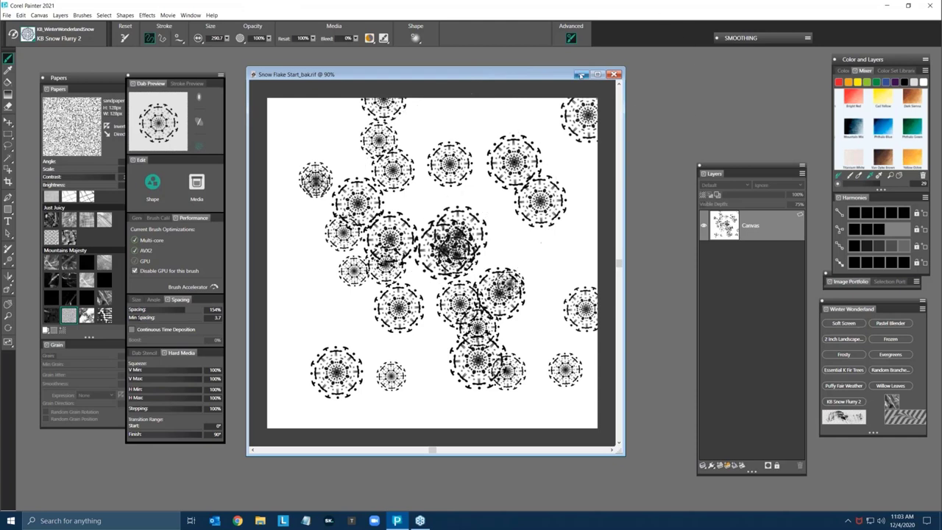
click(580, 74)
click(6, 15)
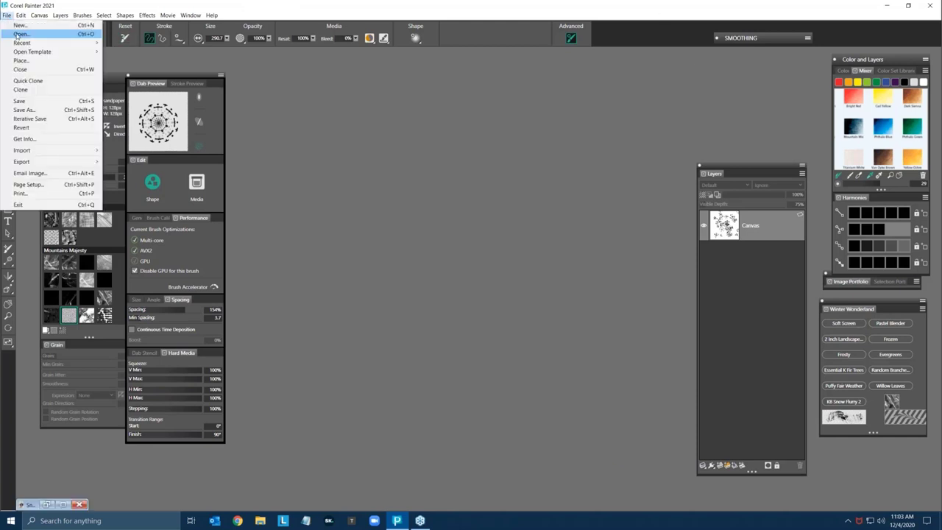
click(45, 34)
click(530, 96)
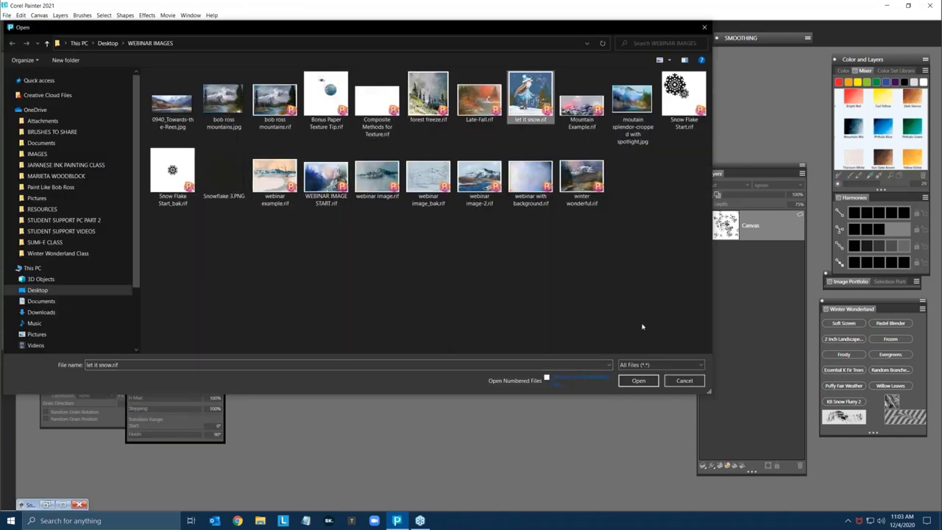
click(638, 380)
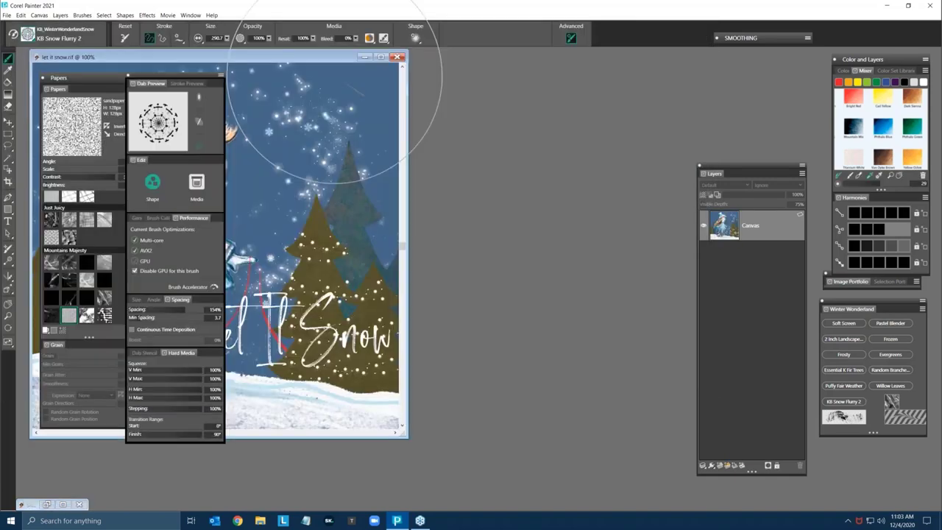
drag(337, 60, 567, 68)
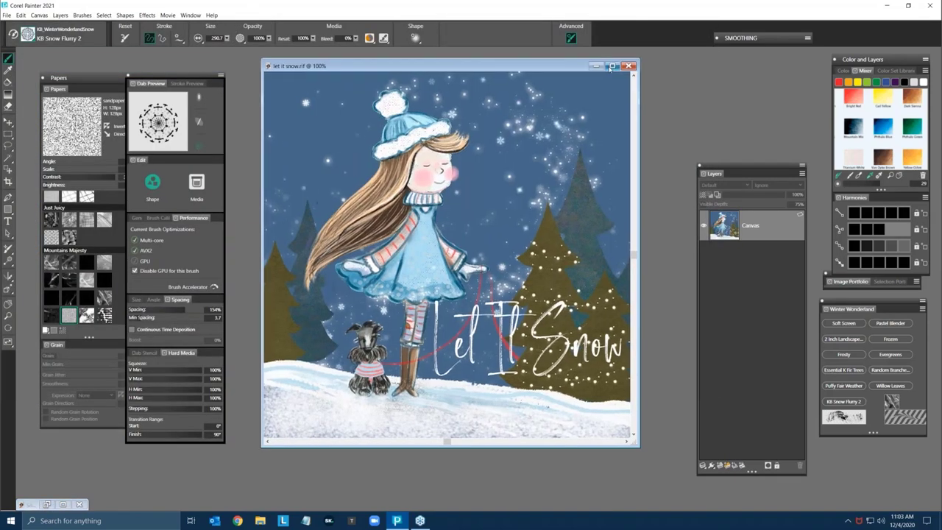
click(610, 67)
Step: Choose the KB Snowflakes 3 brush from the KB_WinterWonderlandSnow category
click(29, 34)
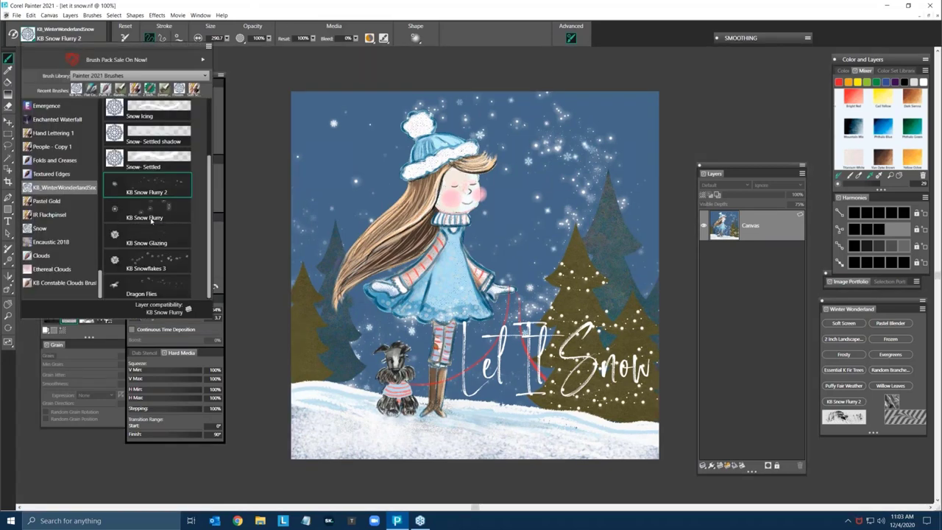
click(157, 263)
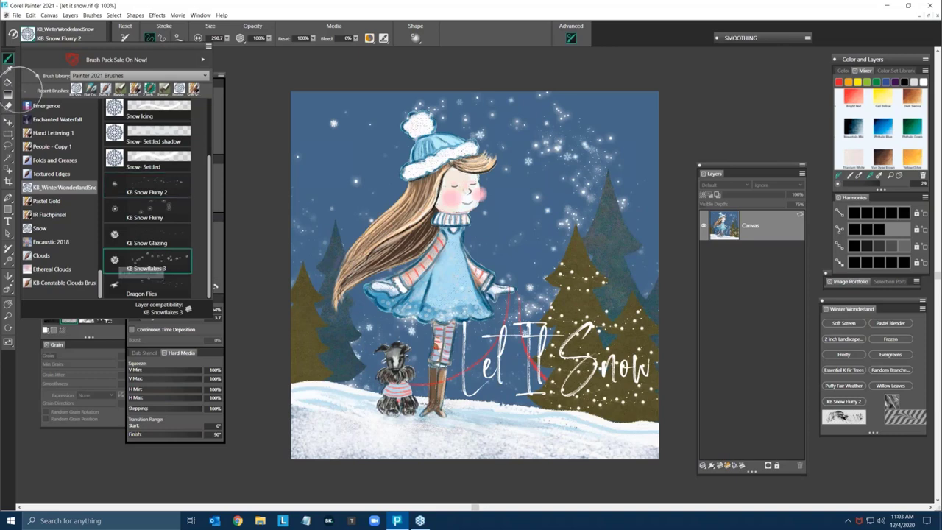
click(23, 75)
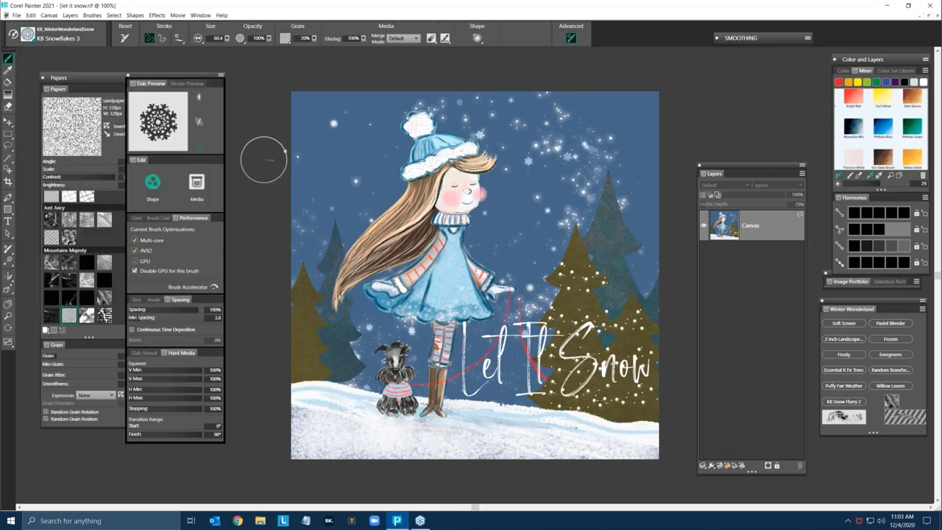
Step: On a new layer, scatter white snowflakes across the sky, the trees and around the girl
key(ctrl+shift+n)
click(923, 81)
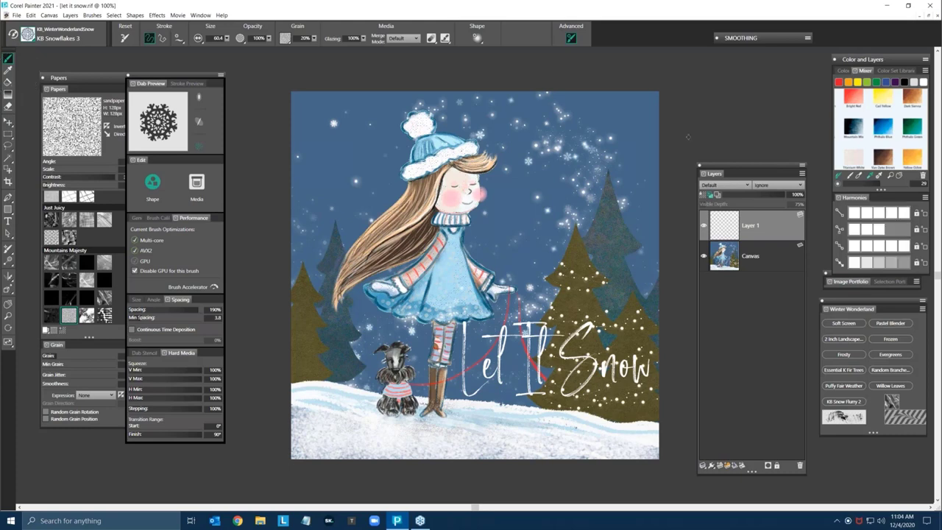
mouse_move(344, 135)
mouse_down()
mouse_move(345, 165)
mouse_move(383, 184)
mouse_up()
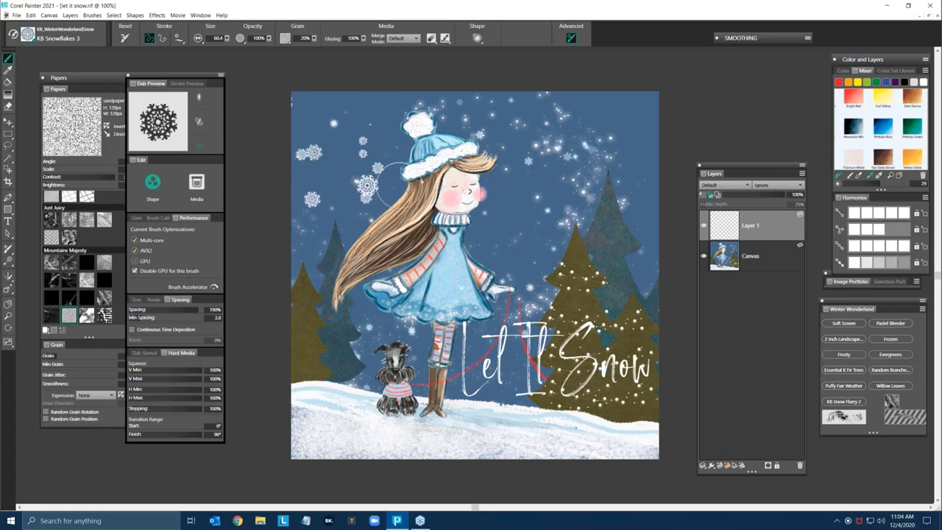
drag(537, 168, 518, 220)
mouse_move(583, 168)
mouse_down()
mouse_move(615, 187)
mouse_move(609, 231)
mouse_move(554, 301)
mouse_move(374, 313)
mouse_move(522, 383)
mouse_move(592, 342)
mouse_up()
mouse_move(534, 198)
mouse_down()
mouse_move(328, 115)
mouse_move(306, 295)
mouse_move(293, 323)
mouse_move(350, 367)
mouse_up()
click(639, 178)
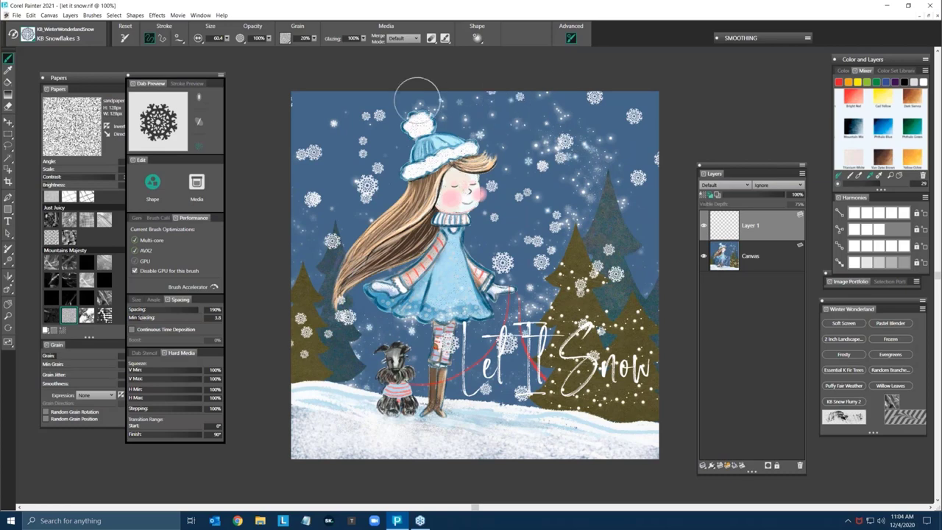